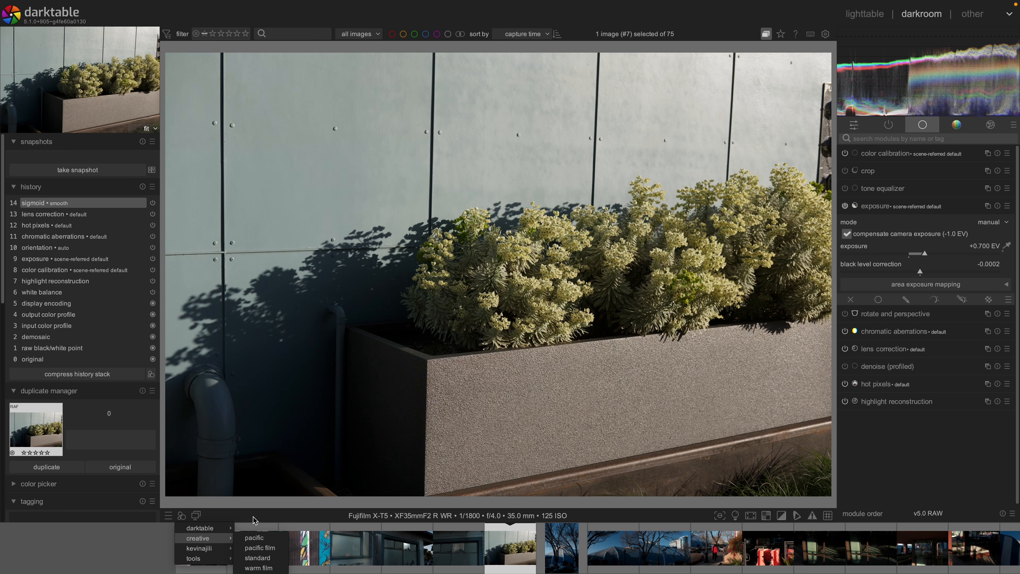
# - Apply the creative "pacific film" style to the planter photo
pyautogui.click(264, 549)
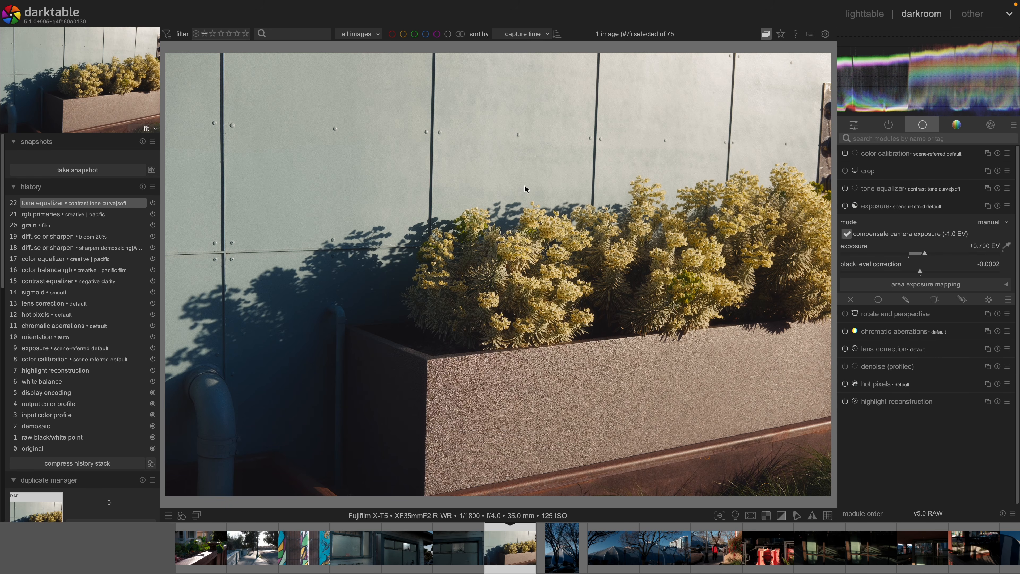
# - Review the exposure and color calibration module settings, collapsing each module again
pyautogui.click(910, 205)
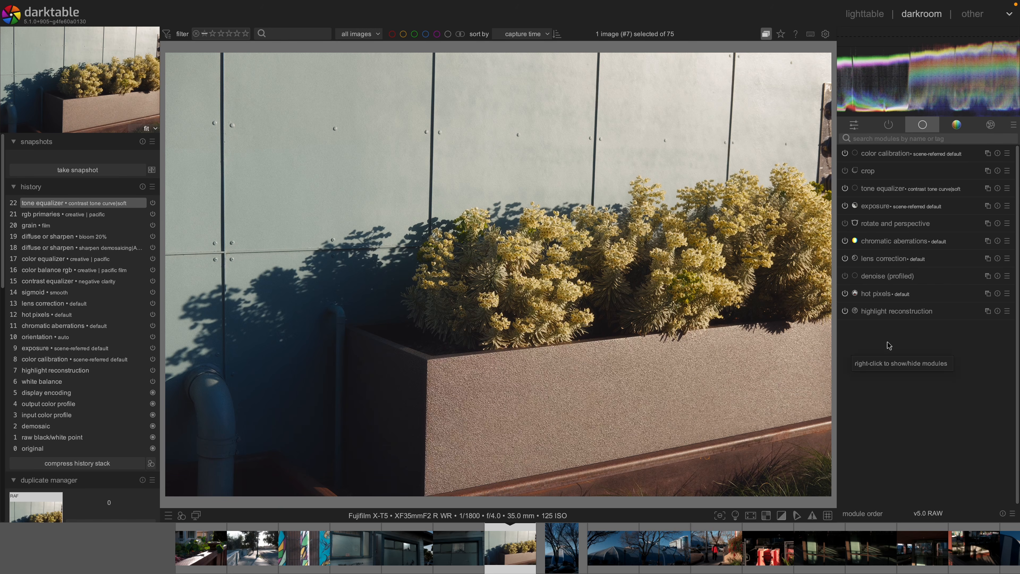
pyautogui.click(912, 206)
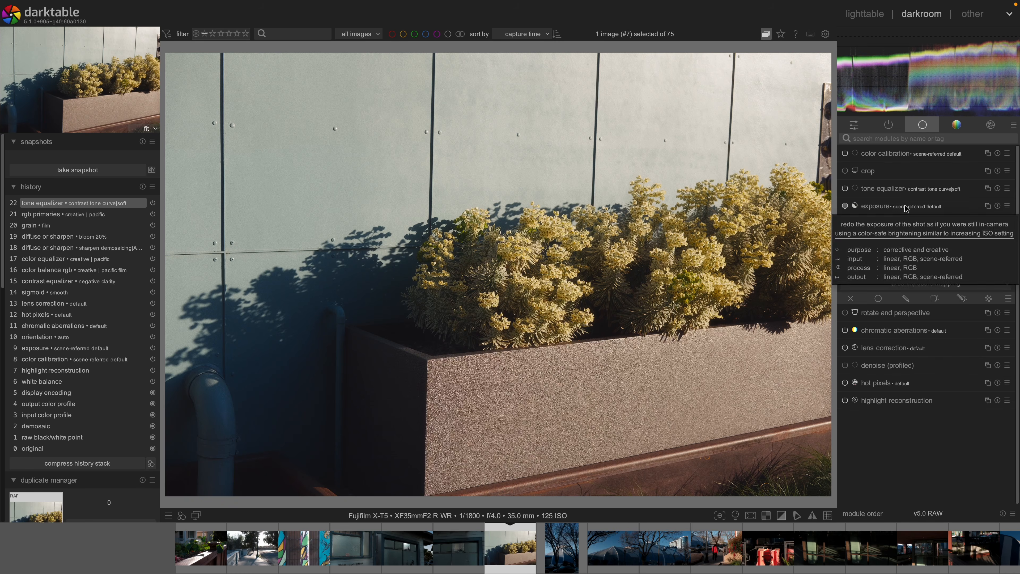
pyautogui.click(913, 207)
pyautogui.click(918, 153)
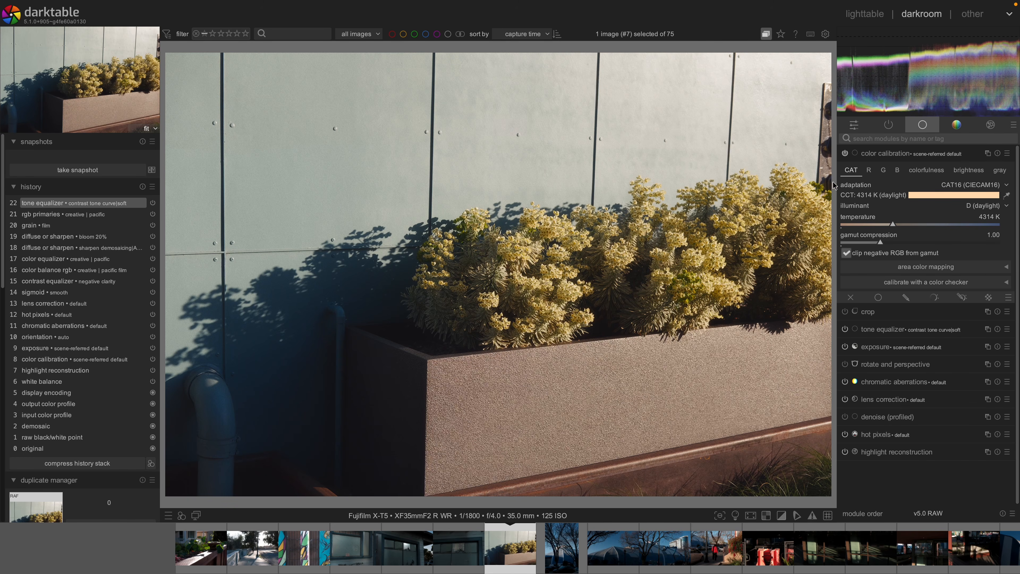
pyautogui.click(889, 158)
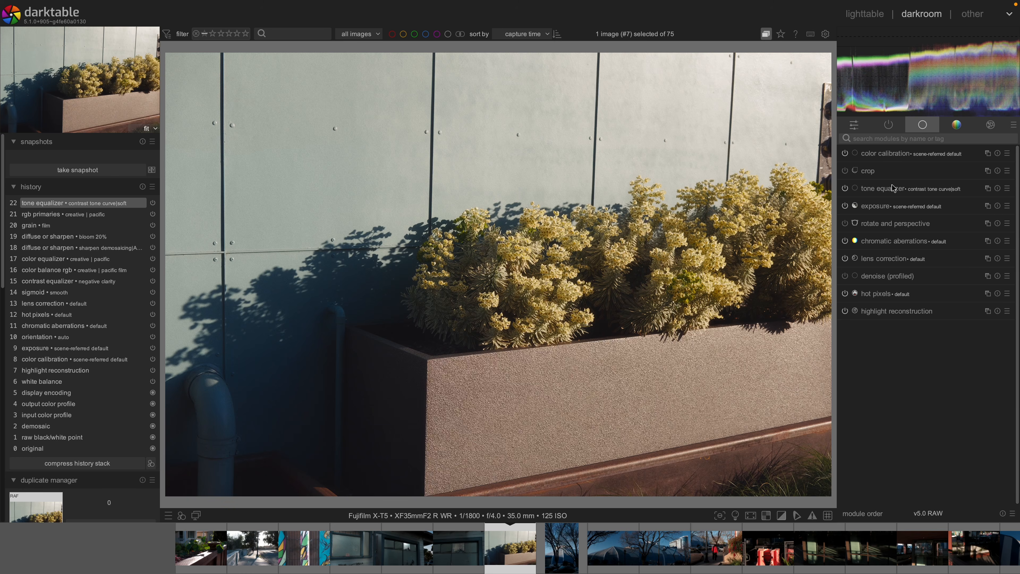
# - Apply the medium contrast tone curve preset to the tone equalizer
pyautogui.click(904, 188)
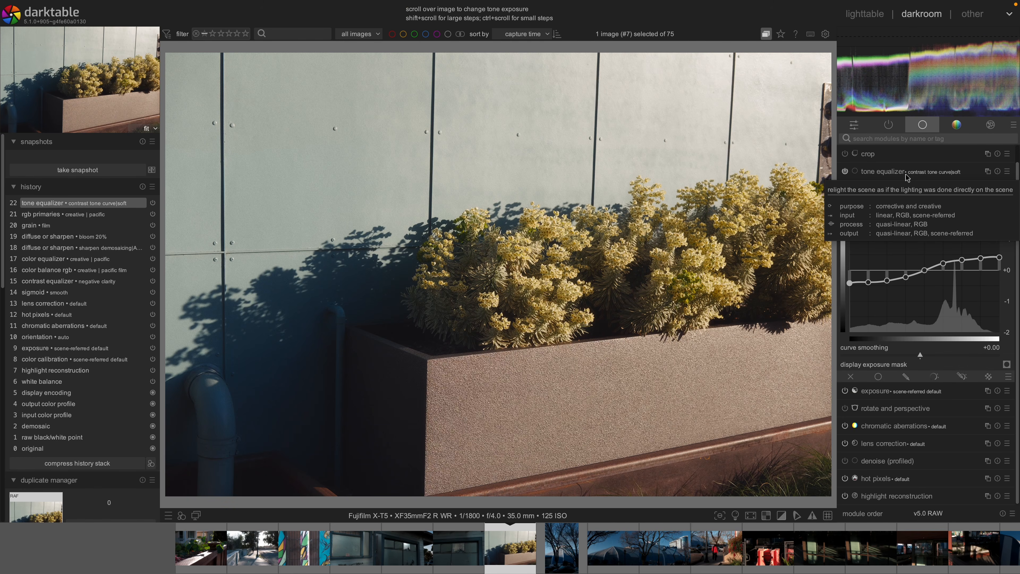
pyautogui.rightClick(905, 176)
pyautogui.moveTo(878, 196)
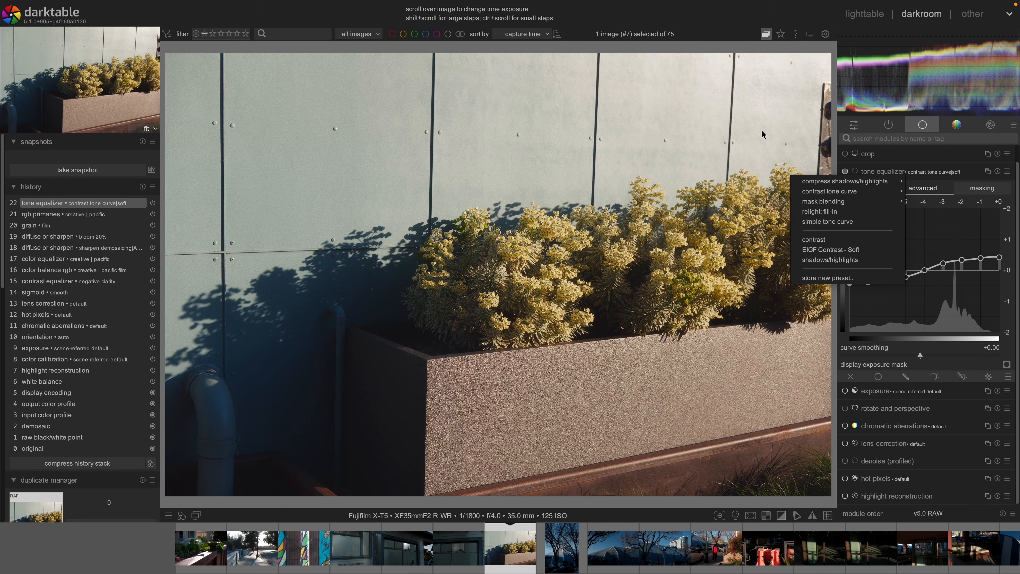
pyautogui.moveTo(843, 195)
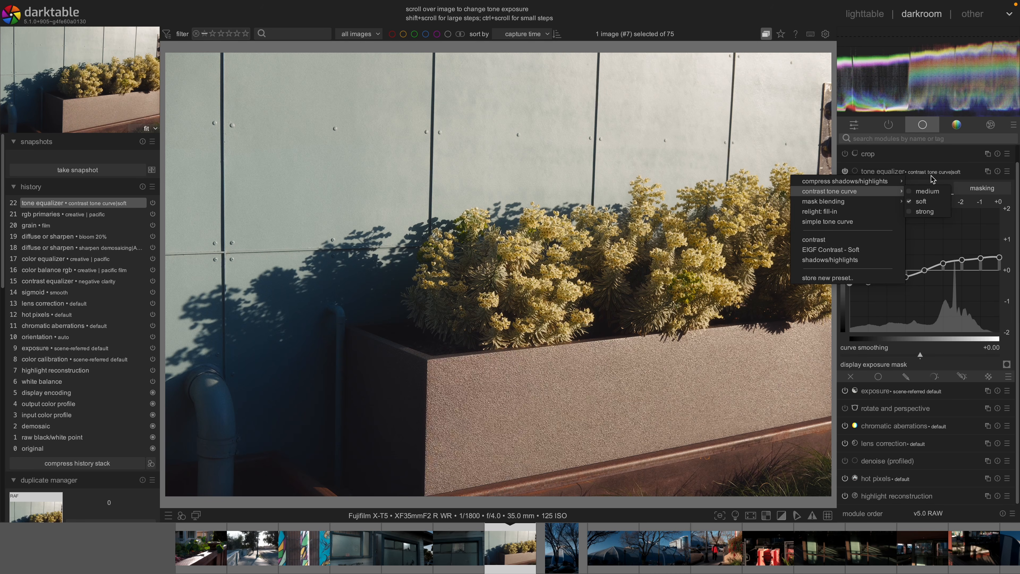
pyautogui.click(936, 193)
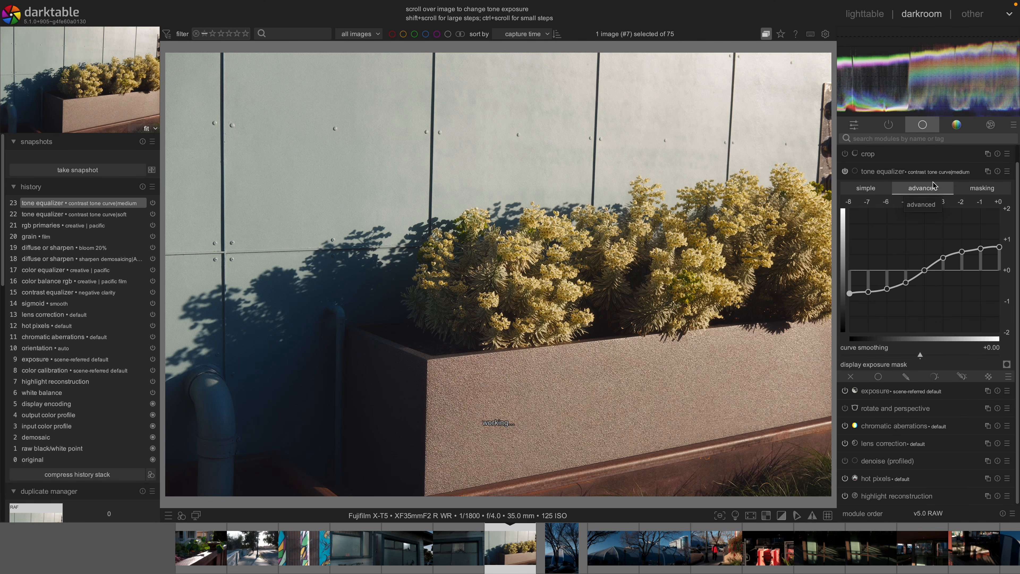
# - Compare the photo with the tone equalizer switched off and on, leaving it enabled
pyautogui.click(844, 173)
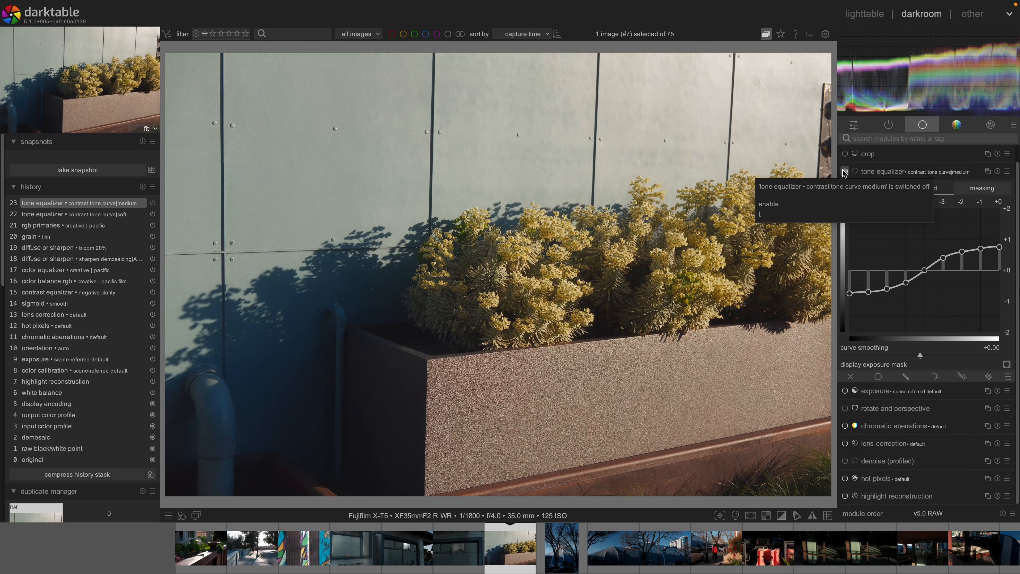
pyautogui.click(844, 172)
pyautogui.click(844, 173)
pyautogui.click(844, 173)
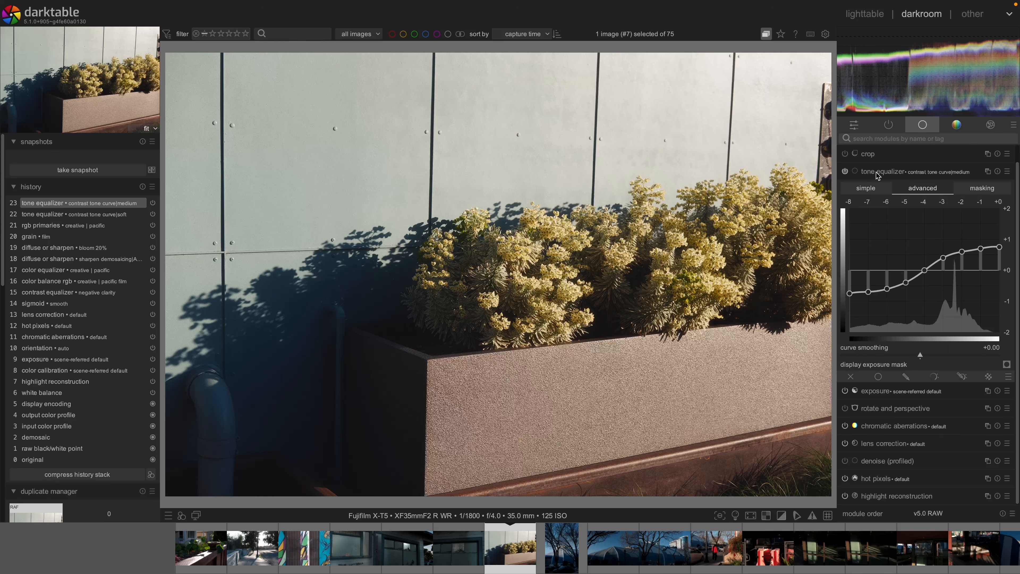
# - Apply the soft contrast tone curve preset to the tone equalizer and collapse the module
pyautogui.rightClick(878, 174)
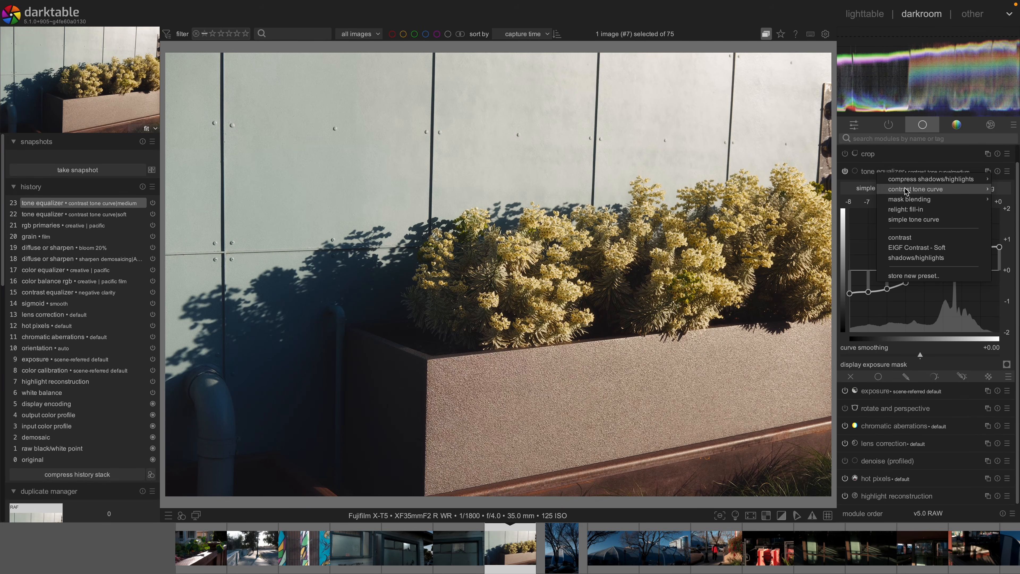
pyautogui.click(855, 193)
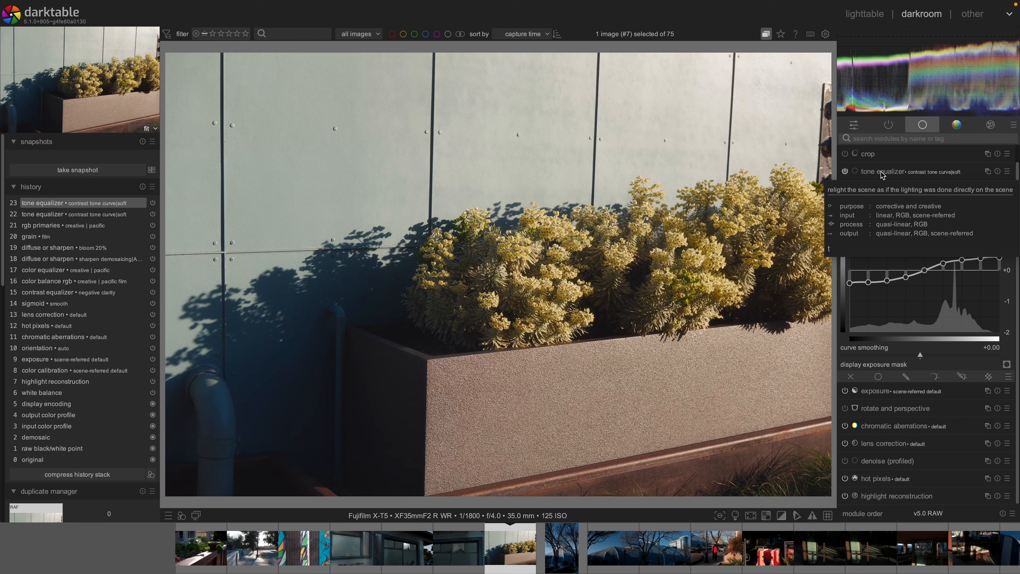
pyautogui.click(882, 174)
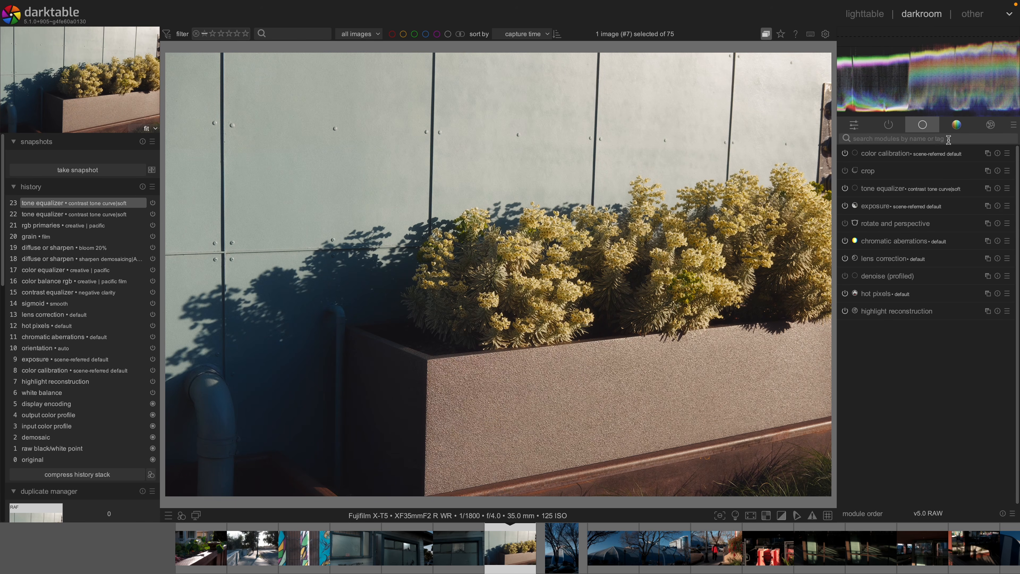
# - Raise the global vibrance in color balance rgb to +33.67%
pyautogui.click(957, 124)
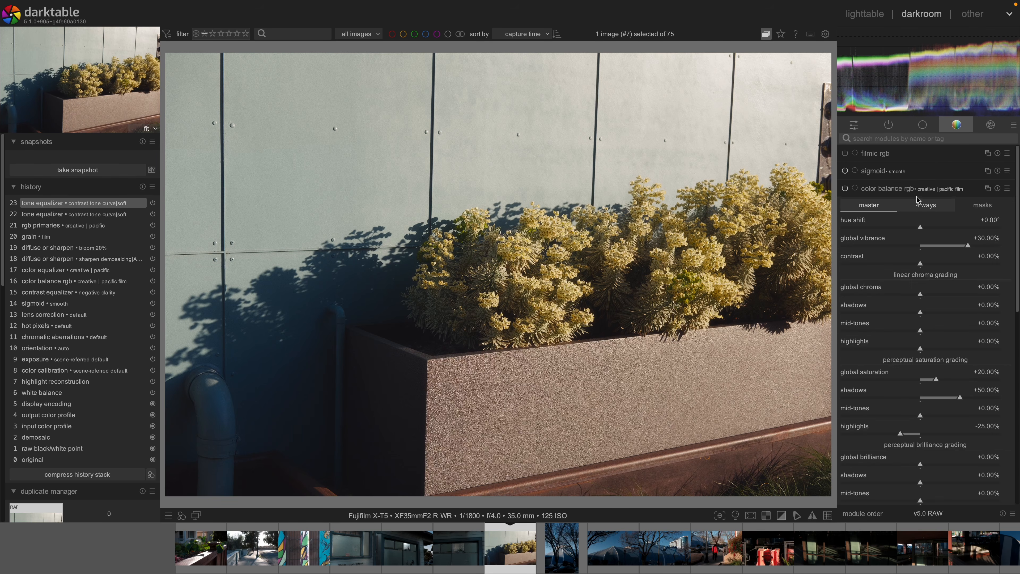
pyautogui.scroll(-2, 913, 192)
pyautogui.click(921, 154)
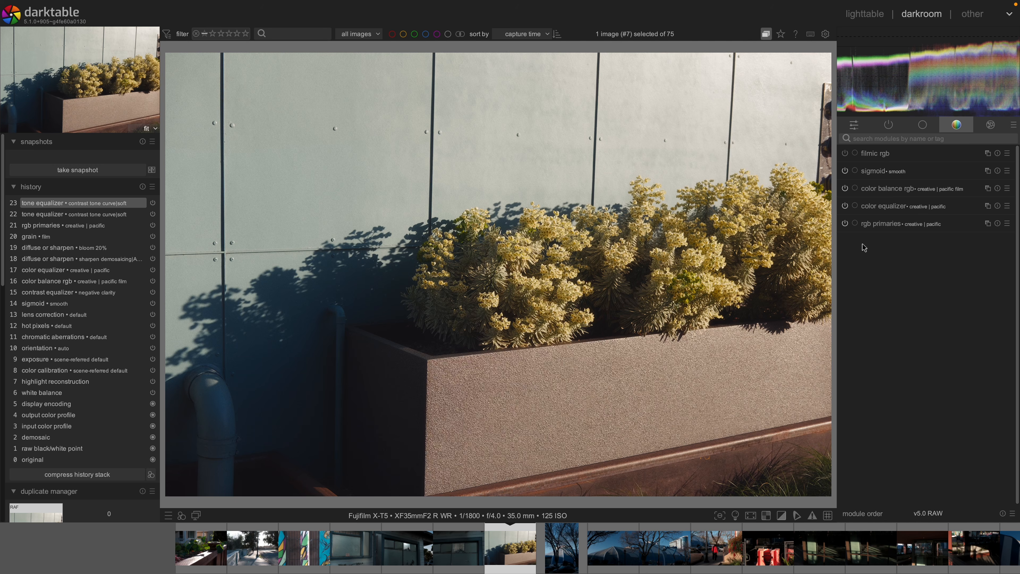
pyautogui.click(921, 189)
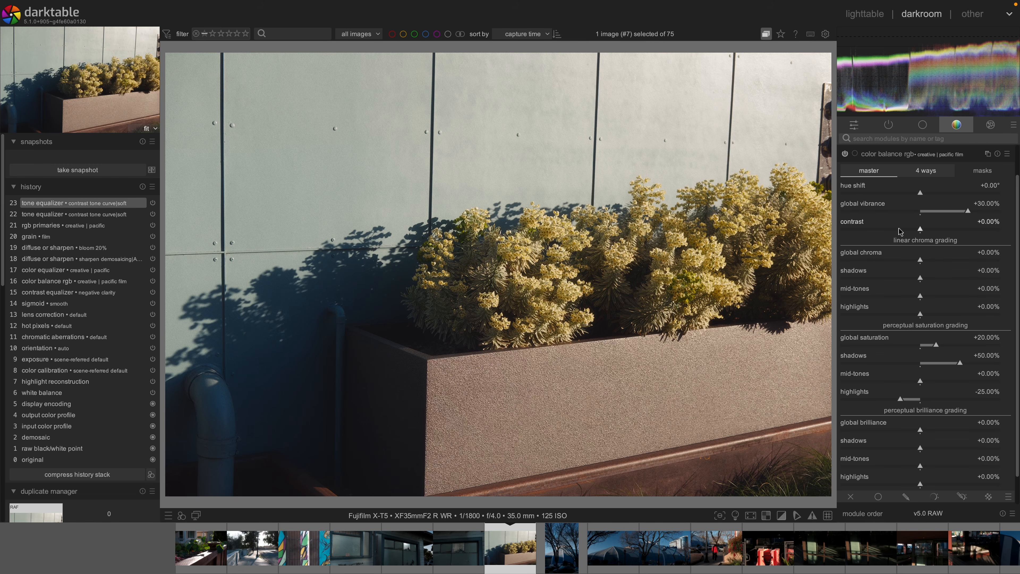
pyautogui.click(987, 212)
pyautogui.moveTo(987, 211); pyautogui.dragTo(974, 212)
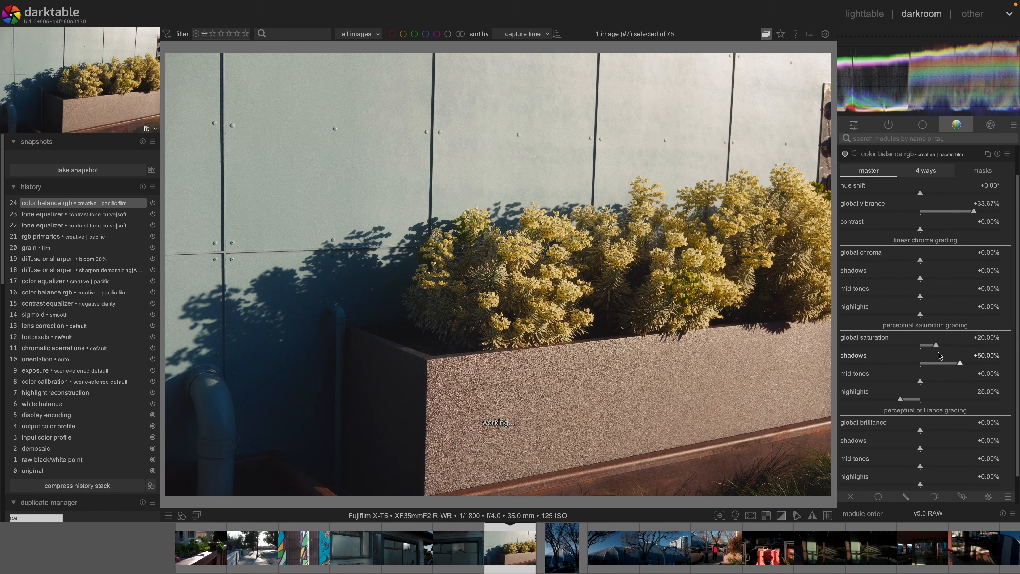
# - Set the global offset luminance in color balance rgb's 4 ways section to +1.27% and collapse the module
pyautogui.click(922, 171)
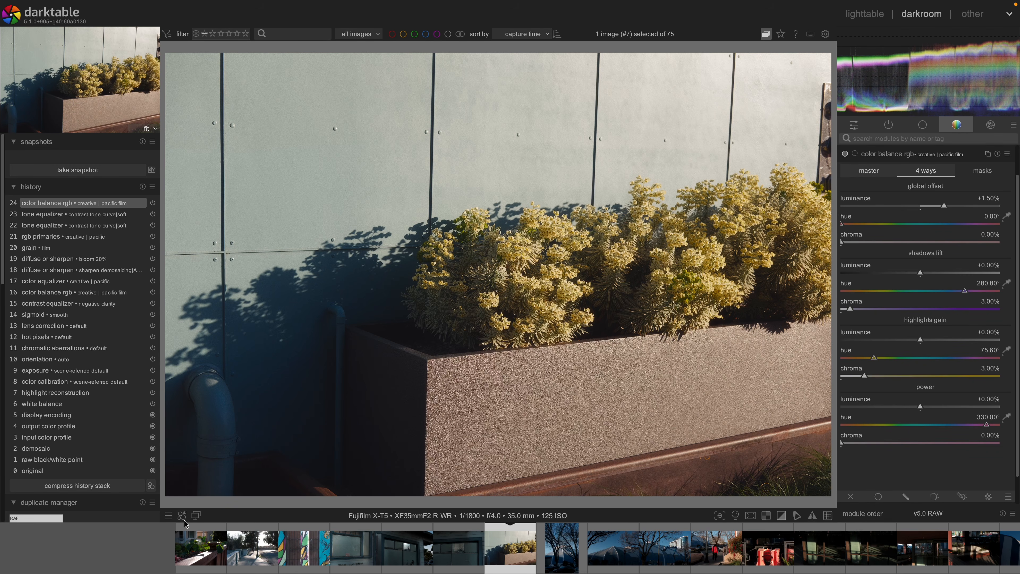
pyautogui.moveTo(946, 208); pyautogui.dragTo(943, 203)
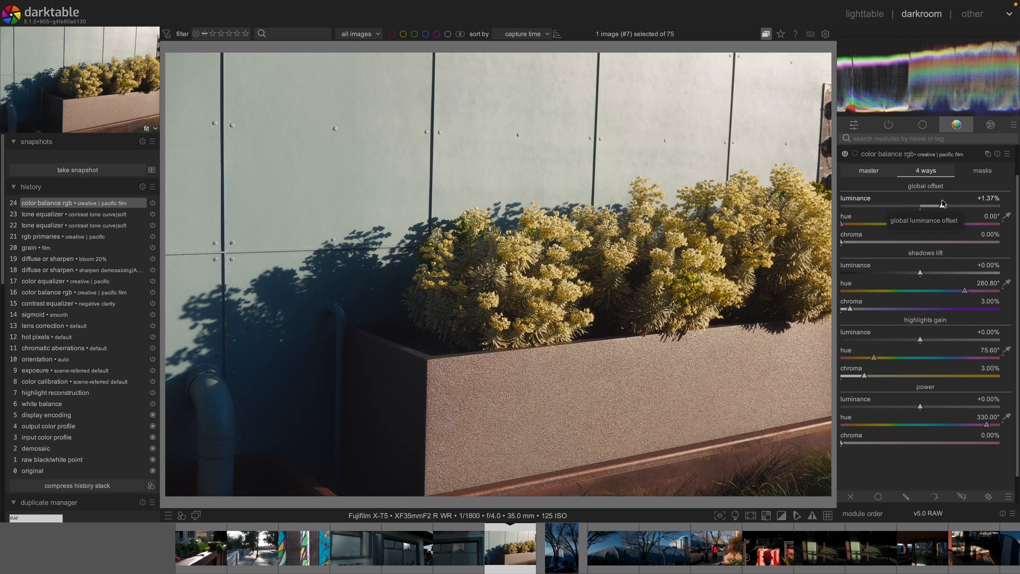
pyautogui.moveTo(943, 203); pyautogui.dragTo(897, 209)
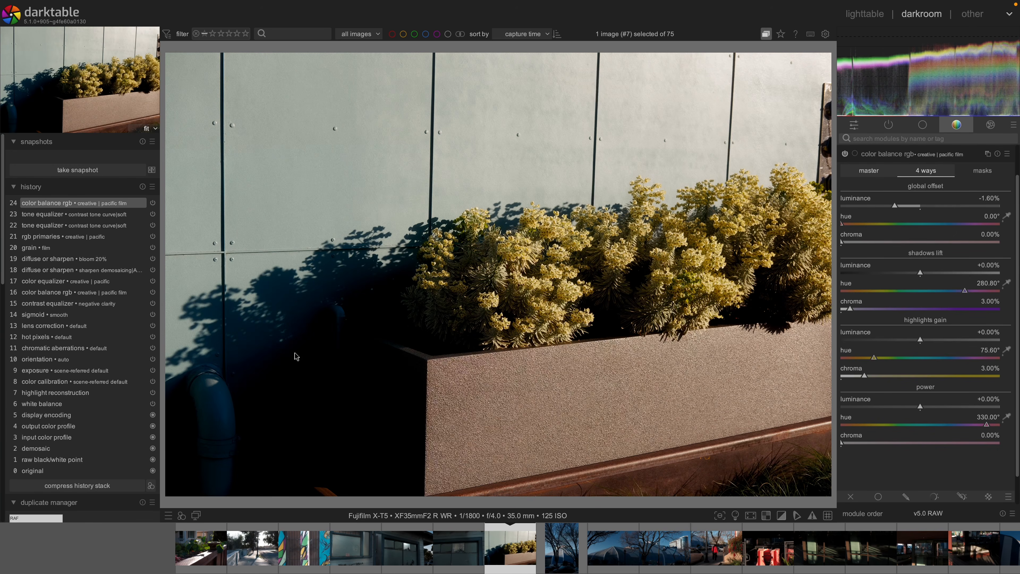
pyautogui.moveTo(927, 210); pyautogui.dragTo(941, 206)
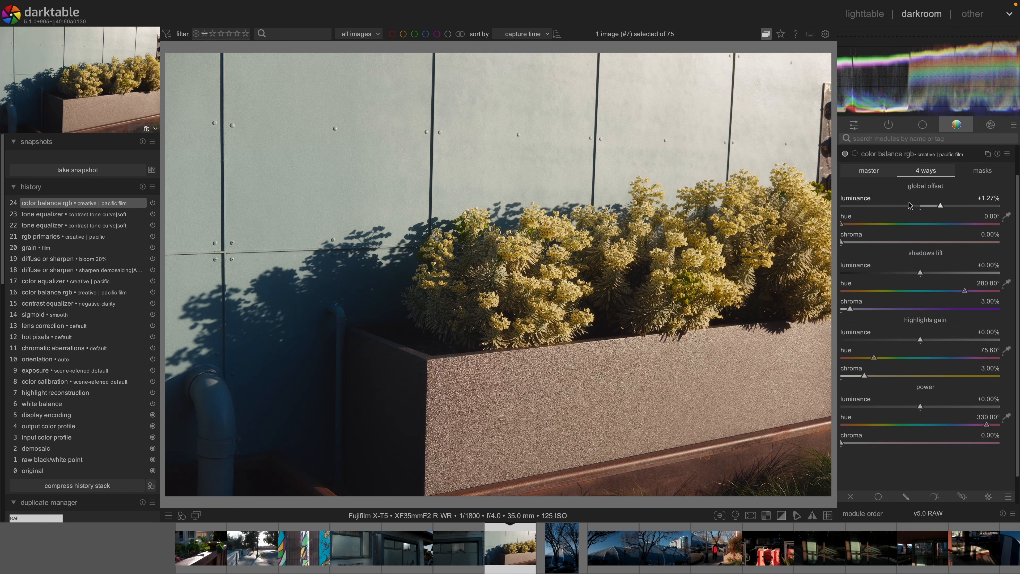
pyautogui.click(919, 154)
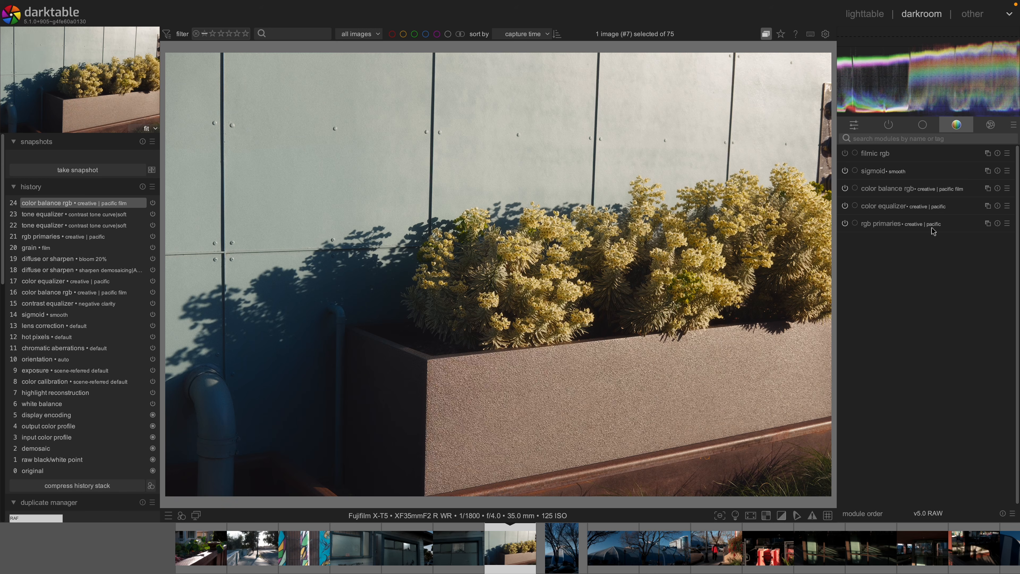
# - Review the saturation and brightness curves of the color equalizer
pyautogui.click(920, 206)
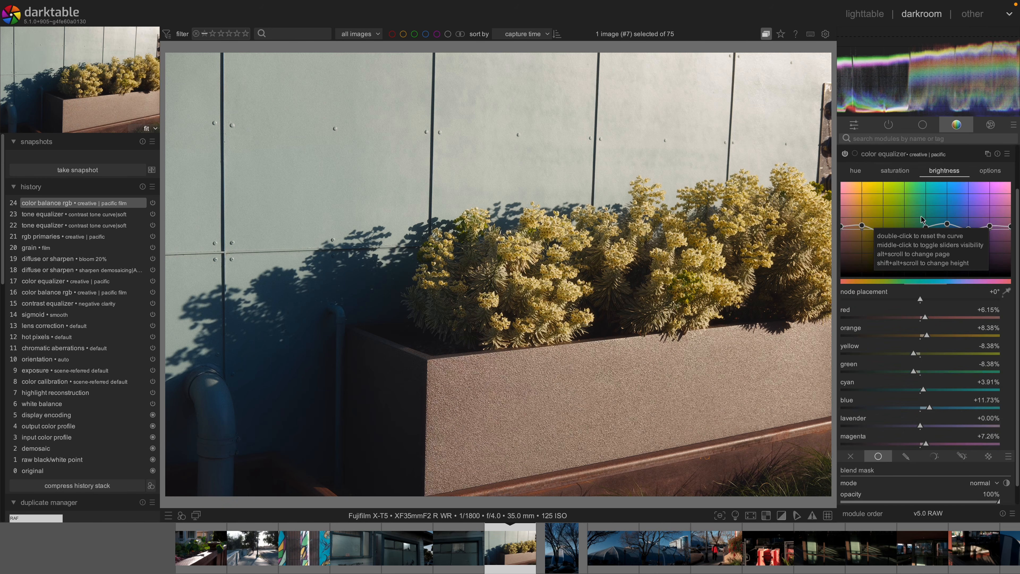
pyautogui.click(944, 171)
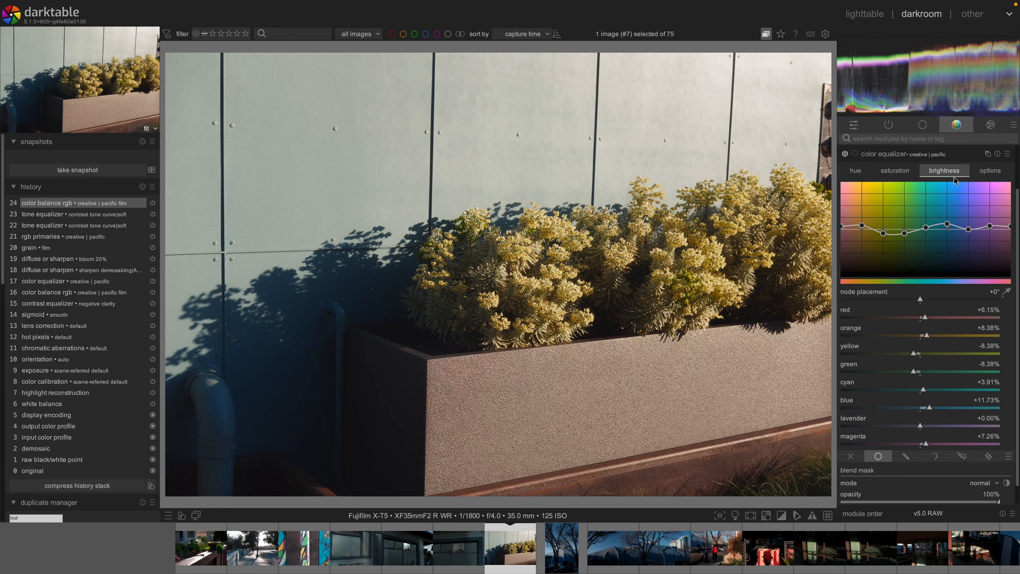
pyautogui.click(895, 171)
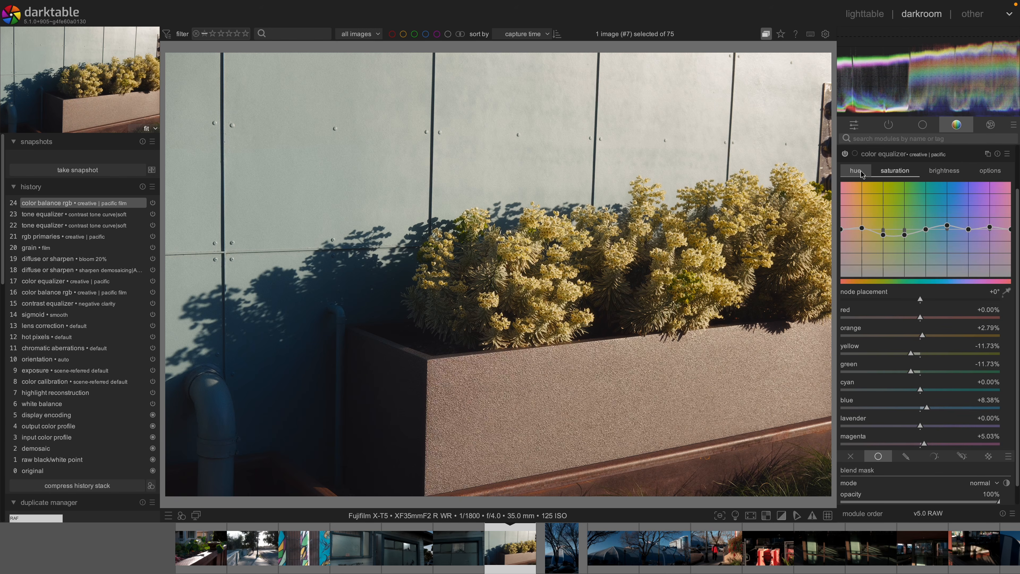
pyautogui.scroll(1, 899, 171)
pyautogui.click(899, 171)
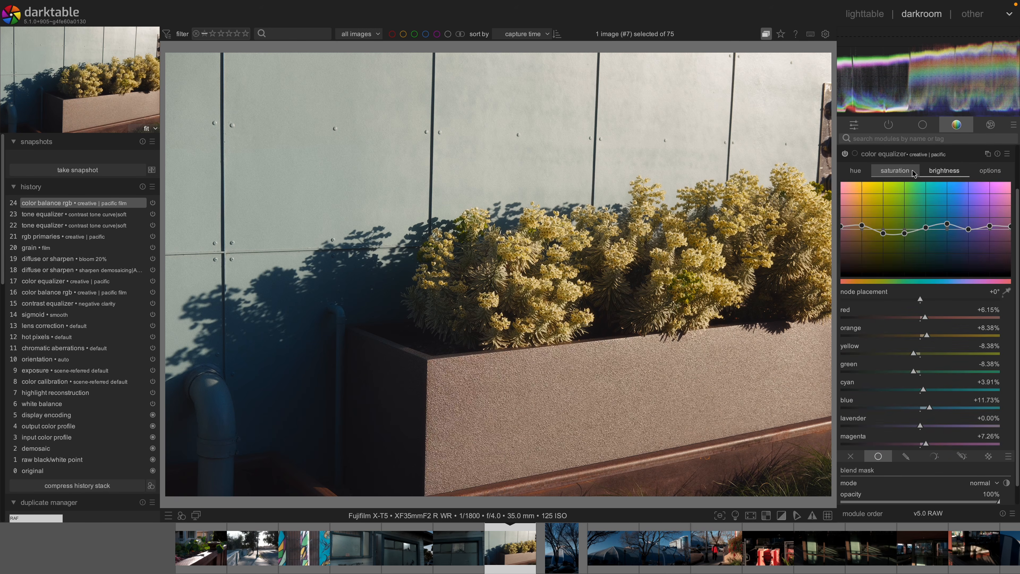
# - Compare the photo with the color equalizer switched off and on, leave it enabled, and collapse the module
pyautogui.click(846, 154)
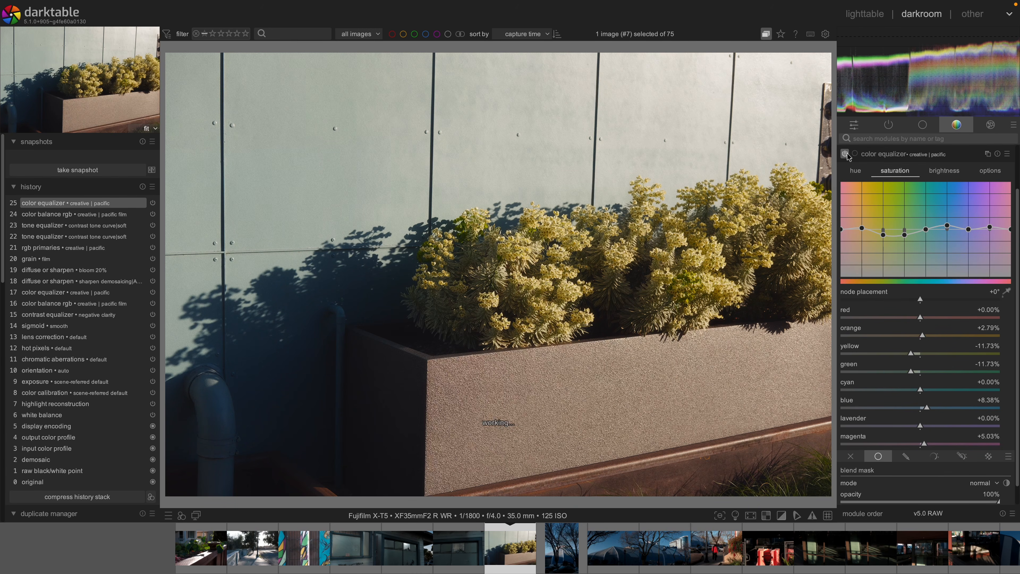
pyautogui.click(846, 155)
pyautogui.click(846, 154)
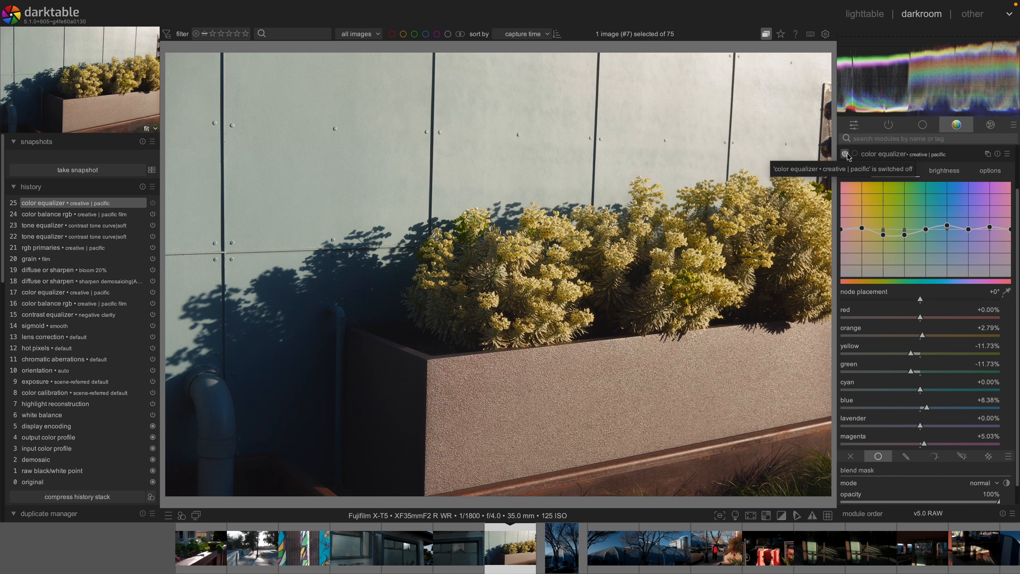
pyautogui.click(847, 154)
pyautogui.click(890, 153)
# - Review the rgb primaries settings and compare the photo with that module switched off and on
pyautogui.click(884, 227)
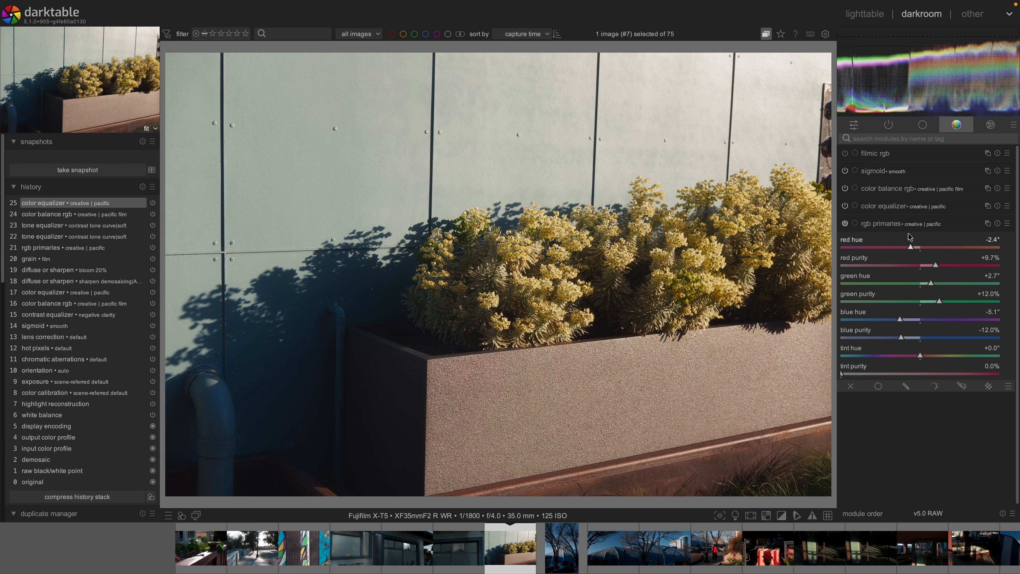
pyautogui.click(845, 223)
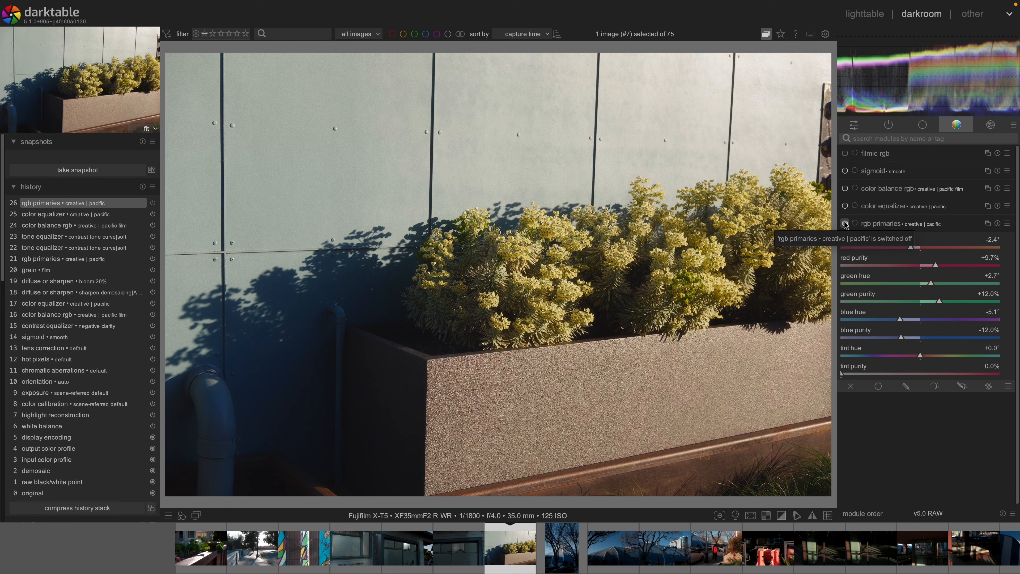
pyautogui.click(846, 223)
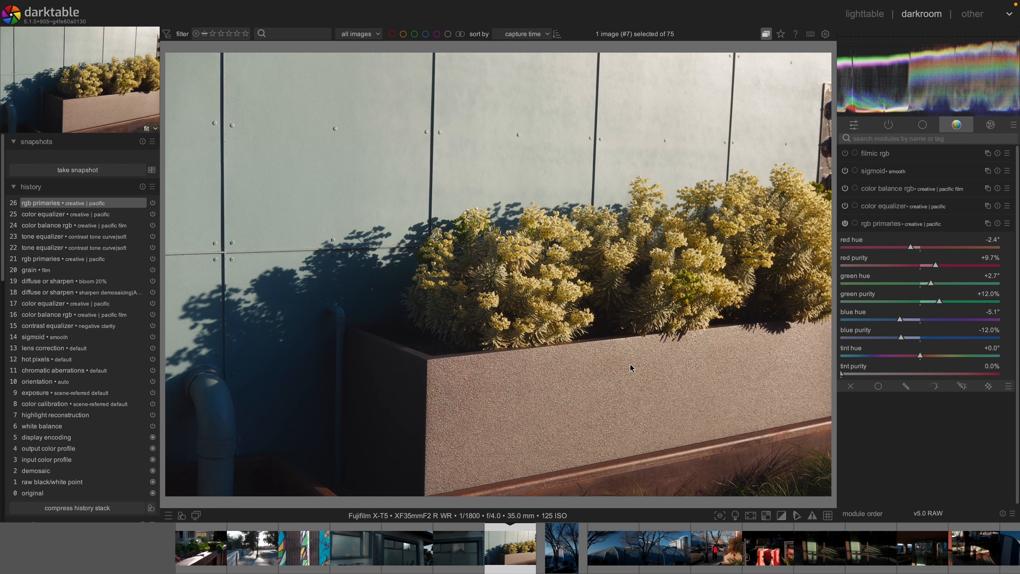
# - Collapse the grain module in the effects group and switch off its film grain
pyautogui.click(980, 131)
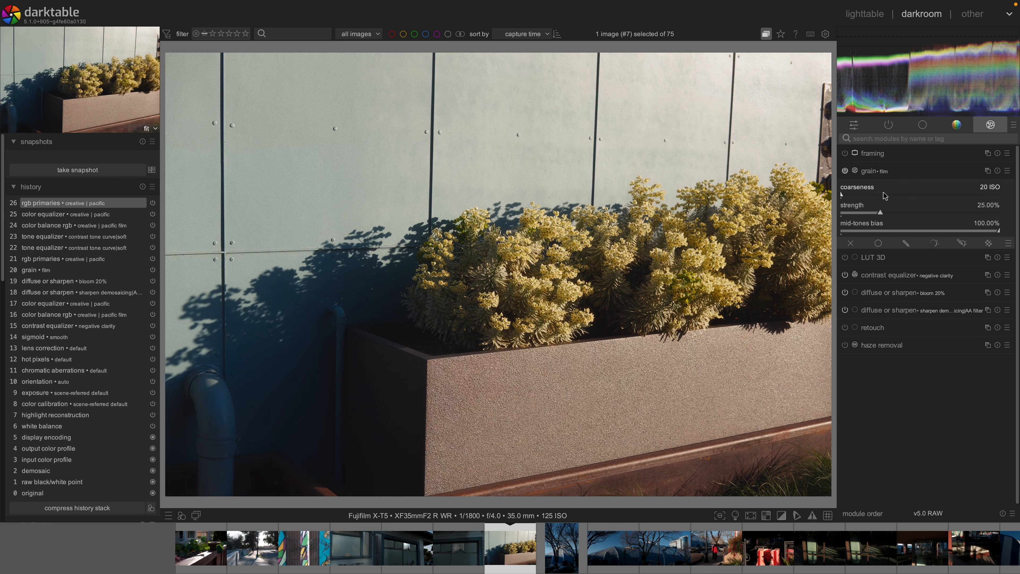
pyautogui.click(884, 176)
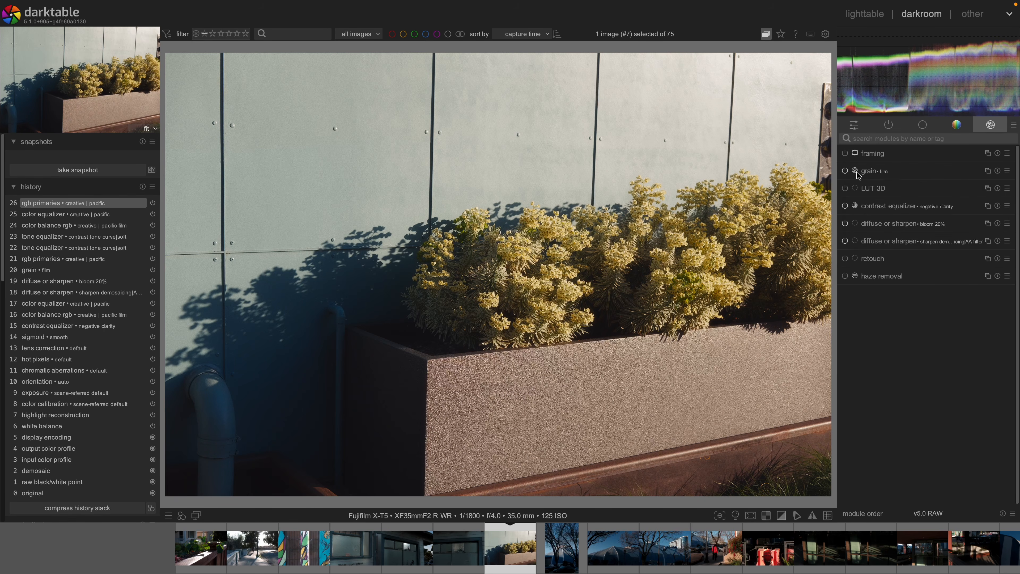
pyautogui.click(845, 171)
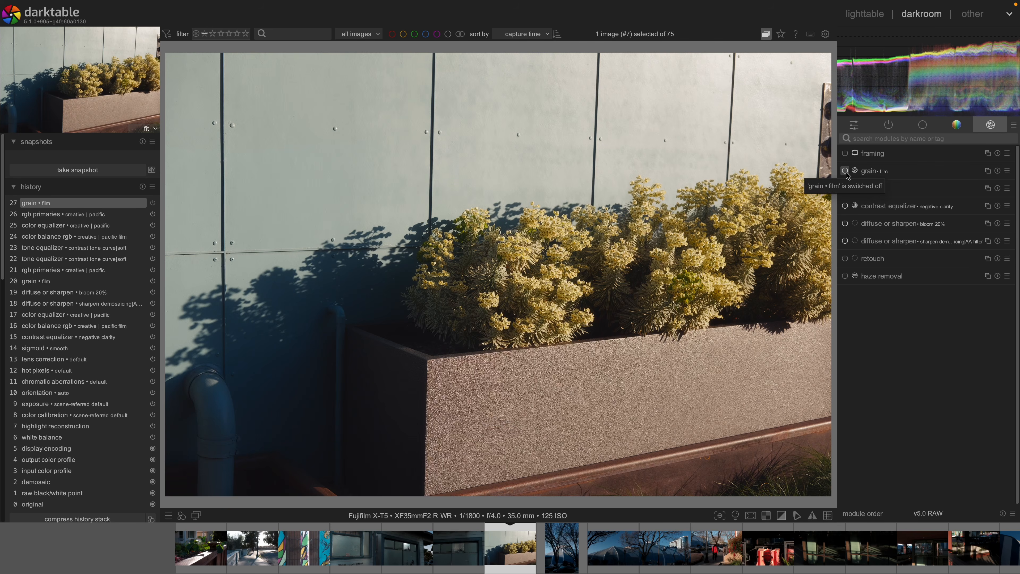
# - Compare the photo at 100% with the film grain switched off and on, leave it enabled, and collapse the grain module
pyautogui.middleClick(463, 295)
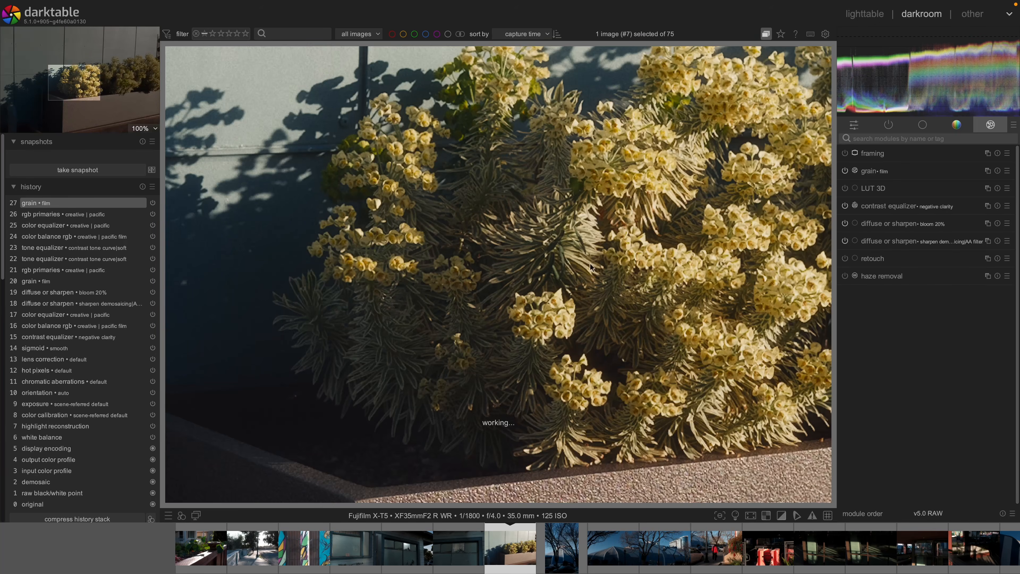
pyautogui.click(894, 170)
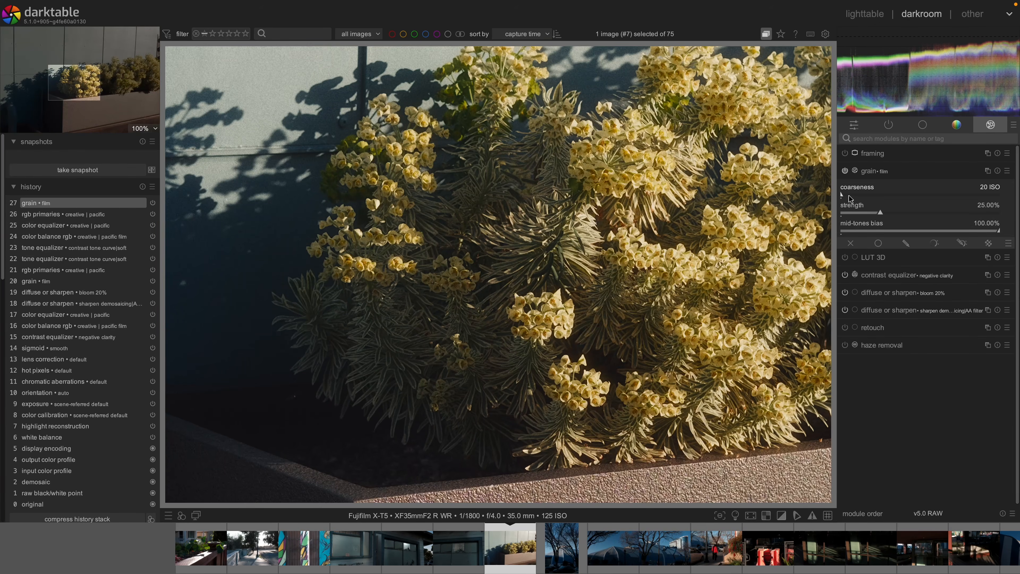
pyautogui.moveTo(823, 189); pyautogui.dragTo(862, 249)
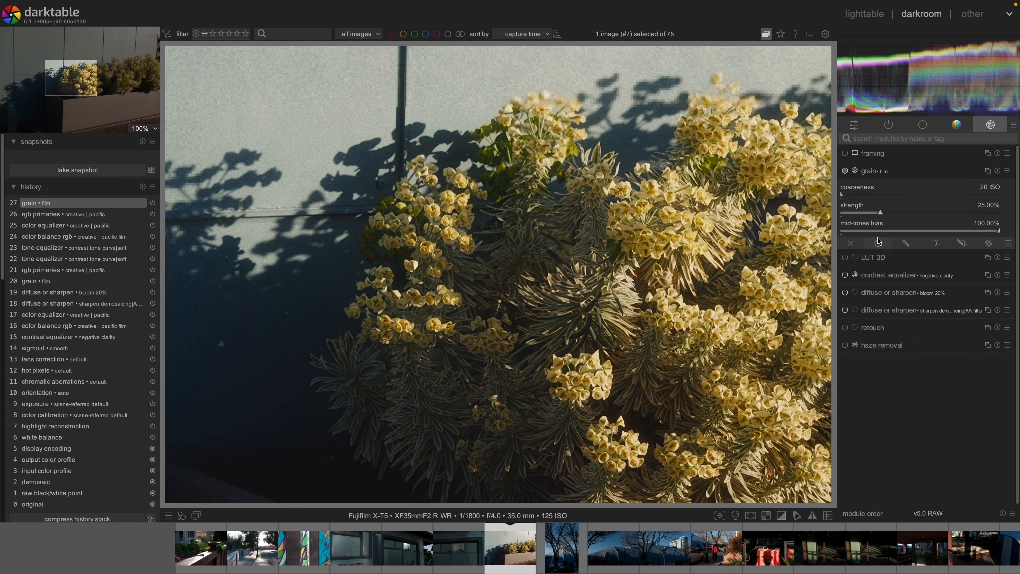
pyautogui.click(845, 171)
pyautogui.click(845, 171)
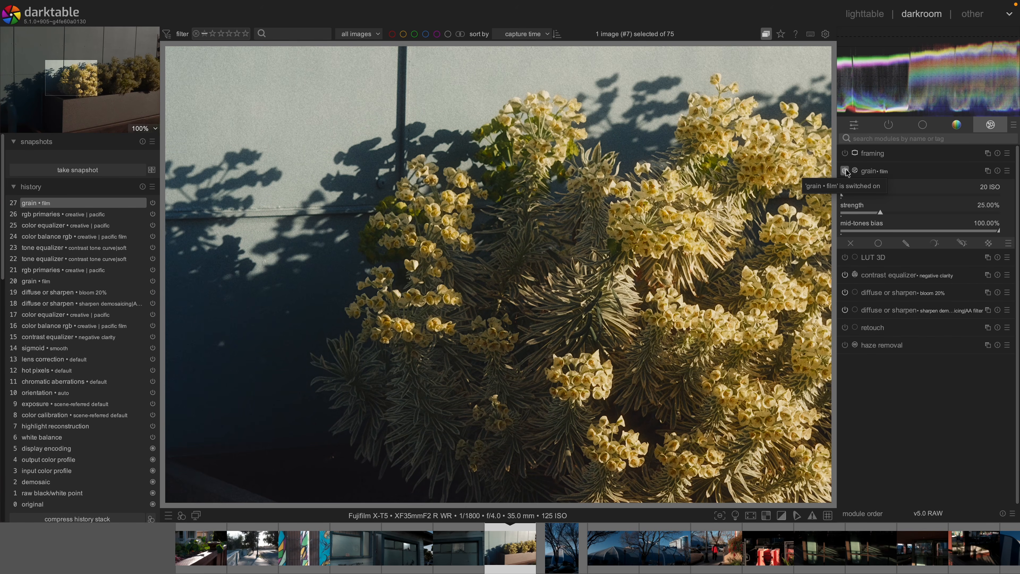
pyautogui.click(876, 171)
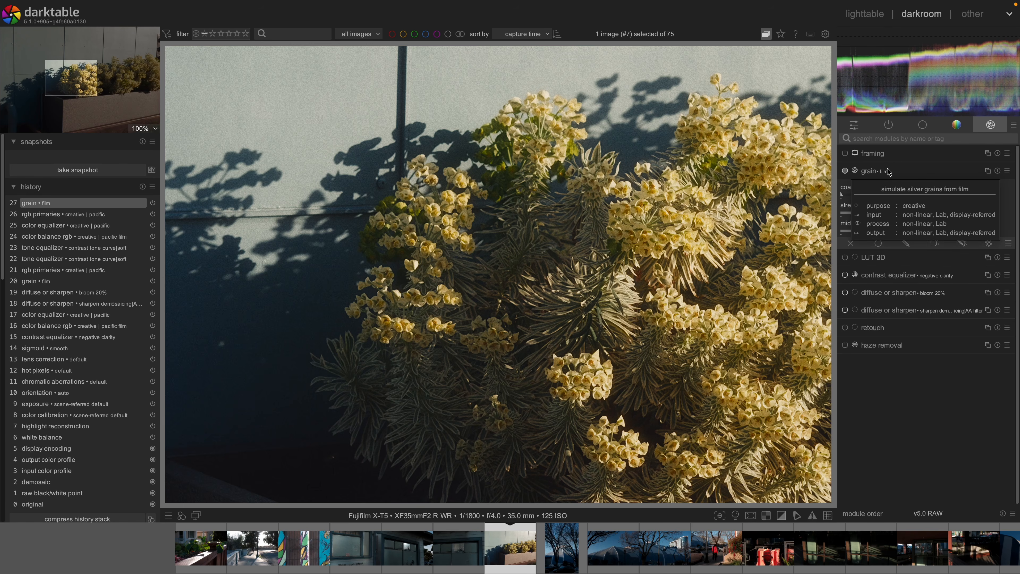
# - Review the 4 ways settings of color balance rgb and return to the effects modules
pyautogui.click(956, 125)
pyautogui.click(912, 188)
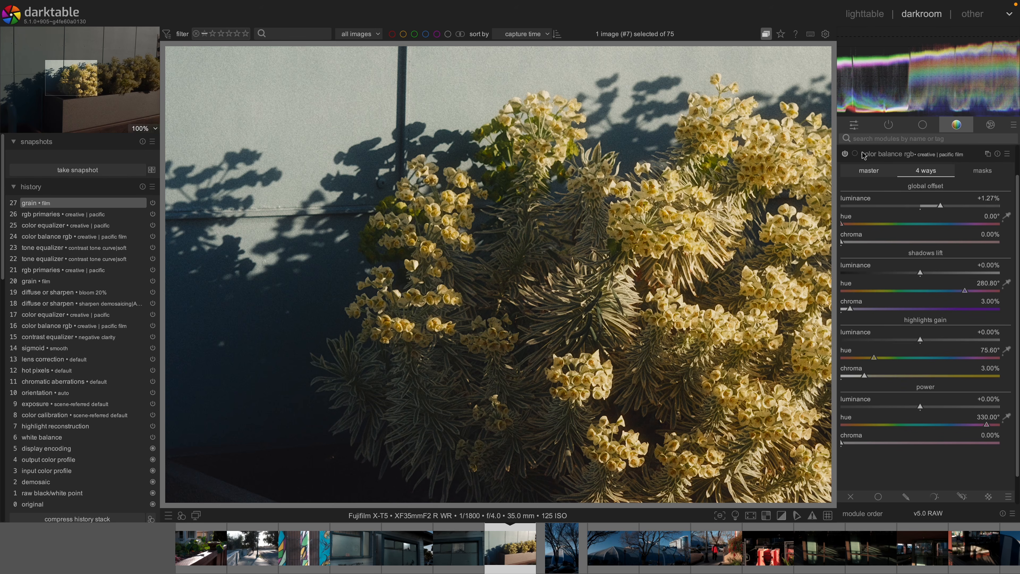
pyautogui.click(982, 127)
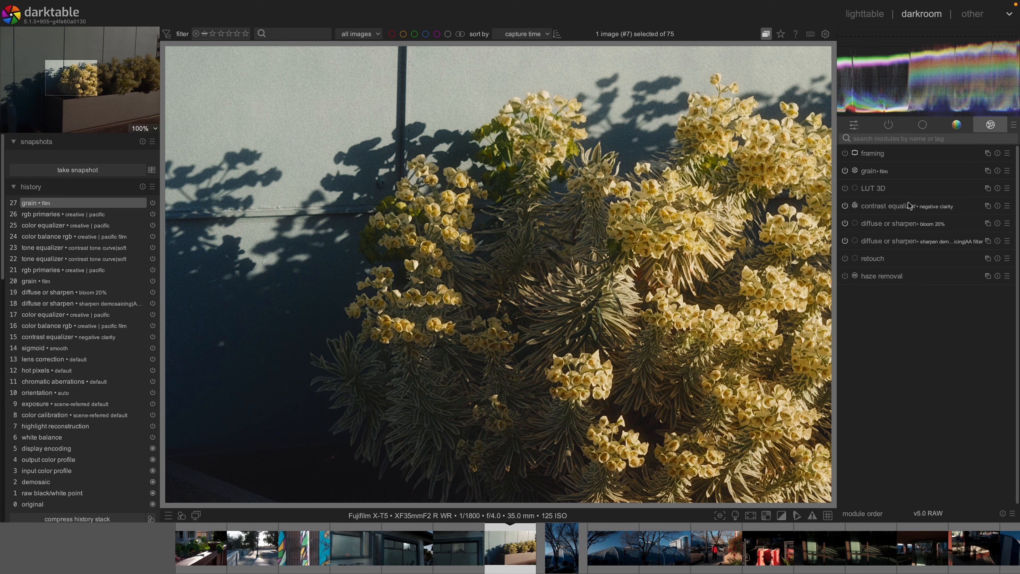
# - Compare the photo with the contrast equalizer switched off and on, and leave it enabled
pyautogui.click(845, 206)
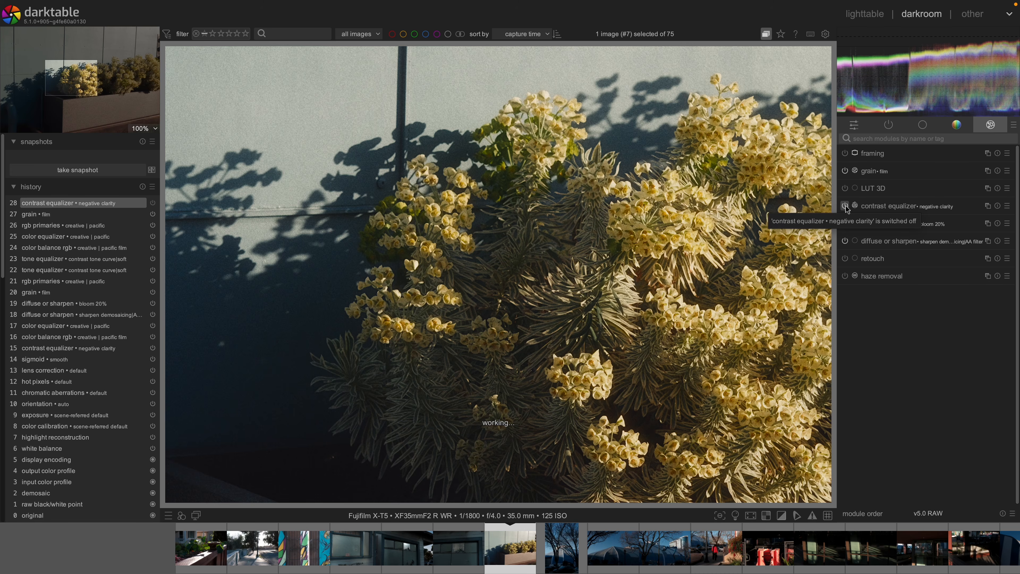
pyautogui.click(845, 206)
pyautogui.click(845, 206)
pyautogui.click(845, 206)
# - Apply the clarity preset to the contrast equalizer and expand the module's settings
pyautogui.rightClick(873, 214)
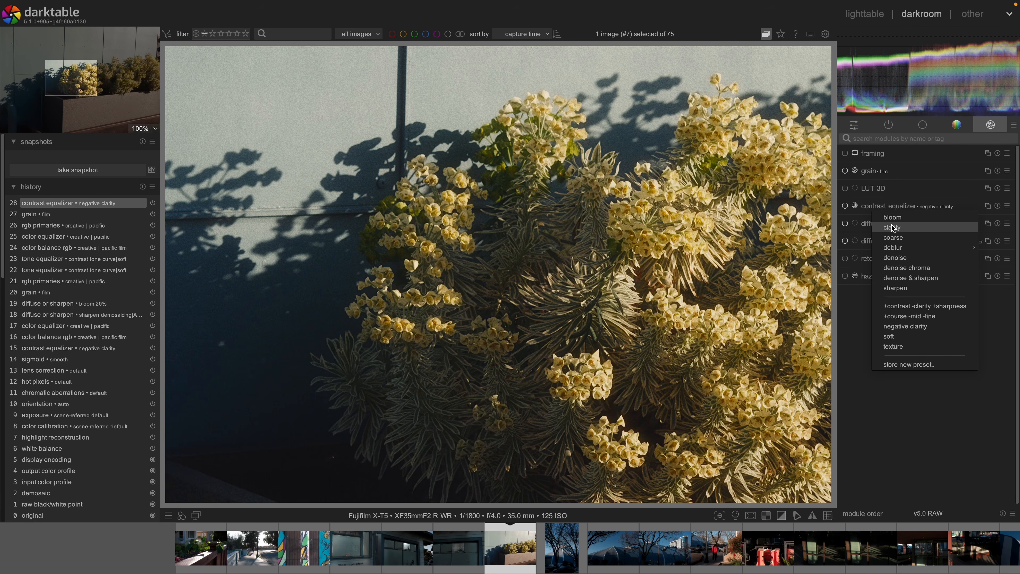
pyautogui.click(891, 208)
pyautogui.rightClick(892, 208)
pyautogui.click(900, 222)
pyautogui.click(901, 210)
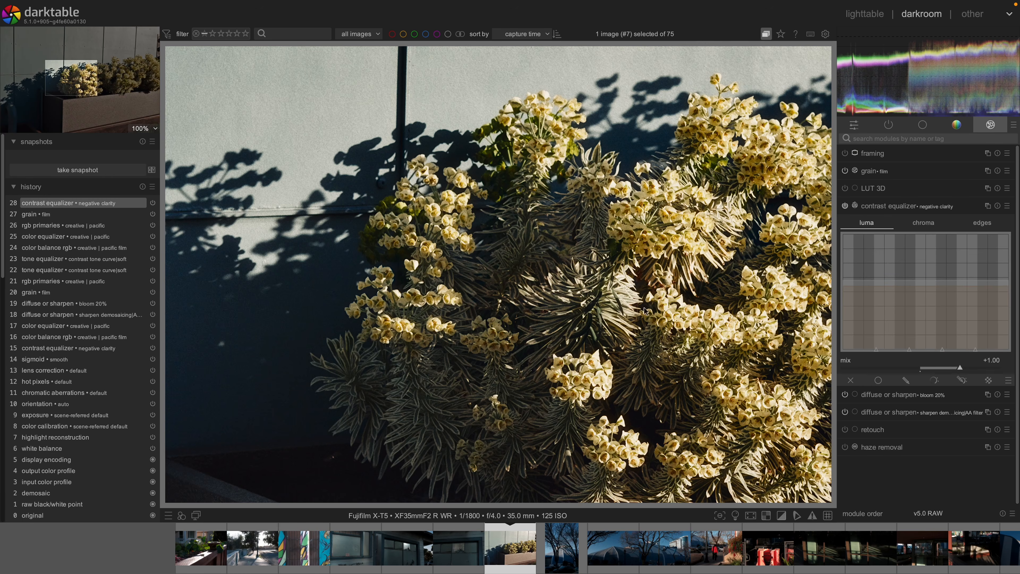
# - Compare the whole photo with the contrast equalizer's clarity effect switched off and on
pyautogui.middleClick(772, 292)
pyautogui.middleClick(771, 292)
pyautogui.click(844, 206)
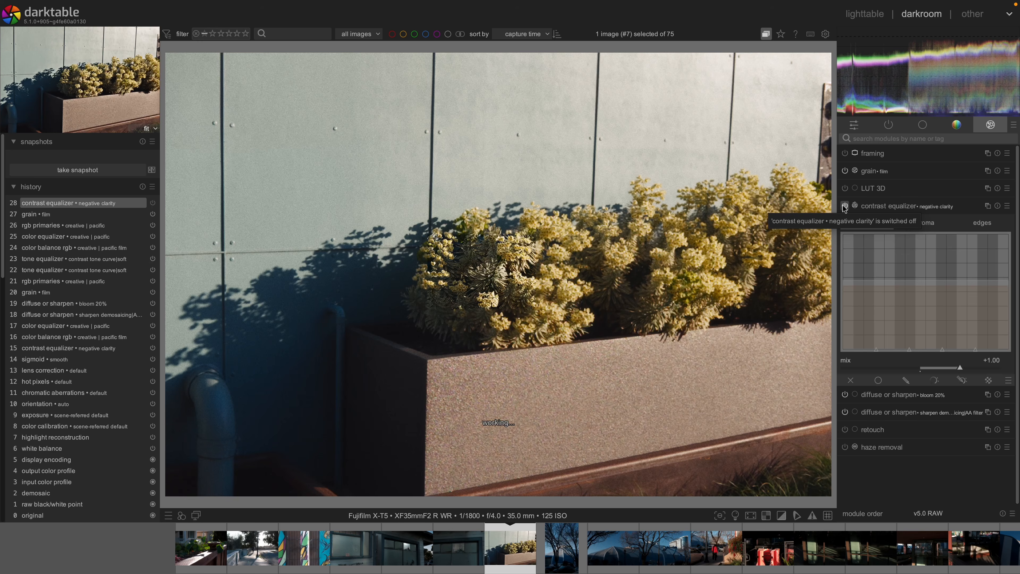
pyautogui.click(845, 207)
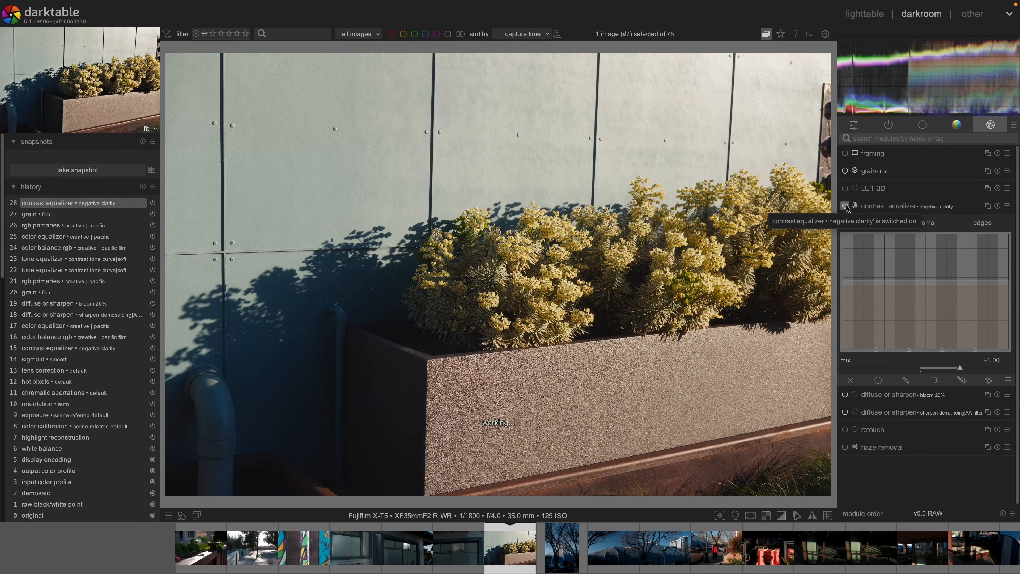
pyautogui.click(845, 206)
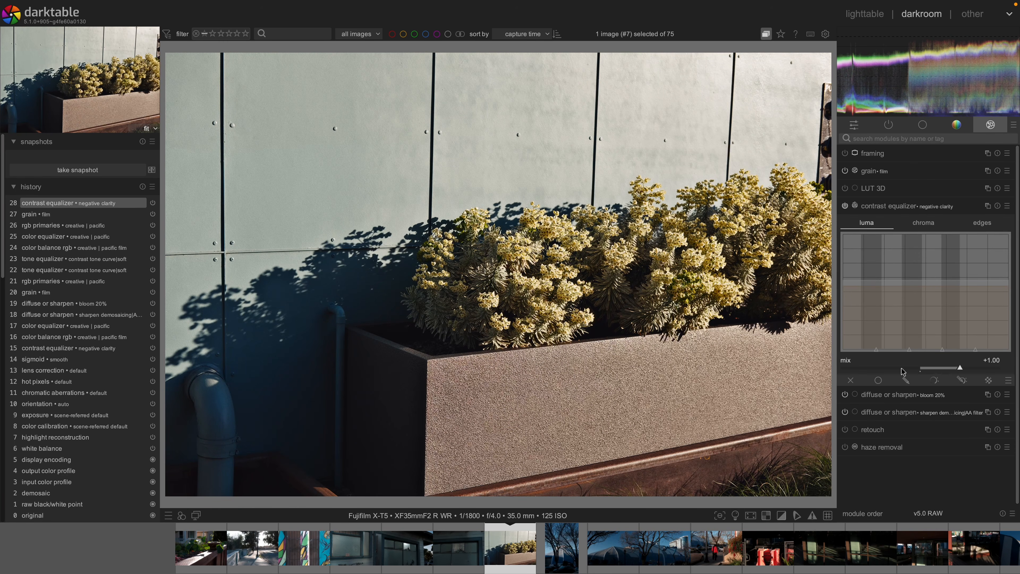
# - Set the contrast equalizer's mix to -0.61 to turn the clarity effect negative
pyautogui.click(929, 370)
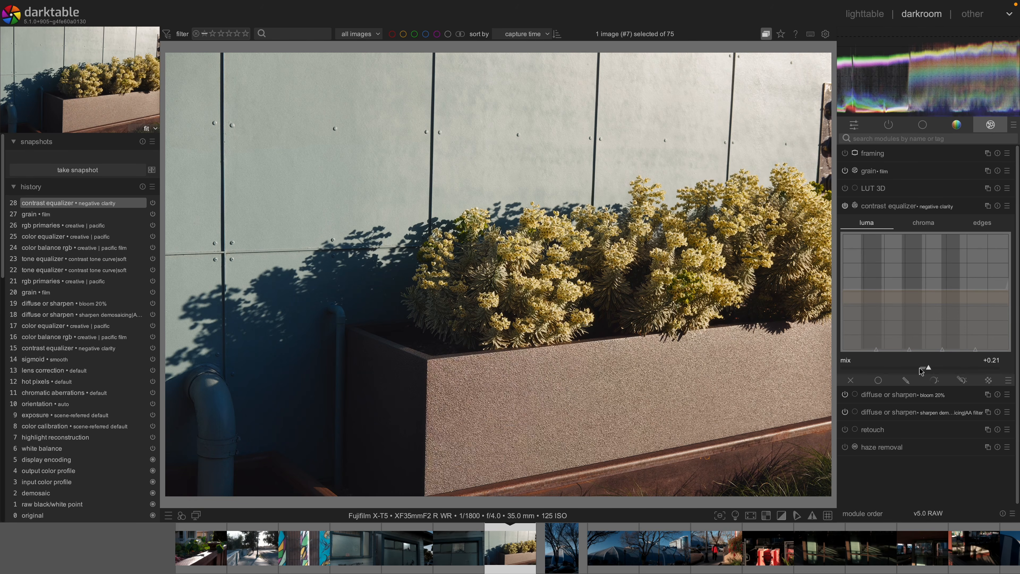
pyautogui.click(911, 369)
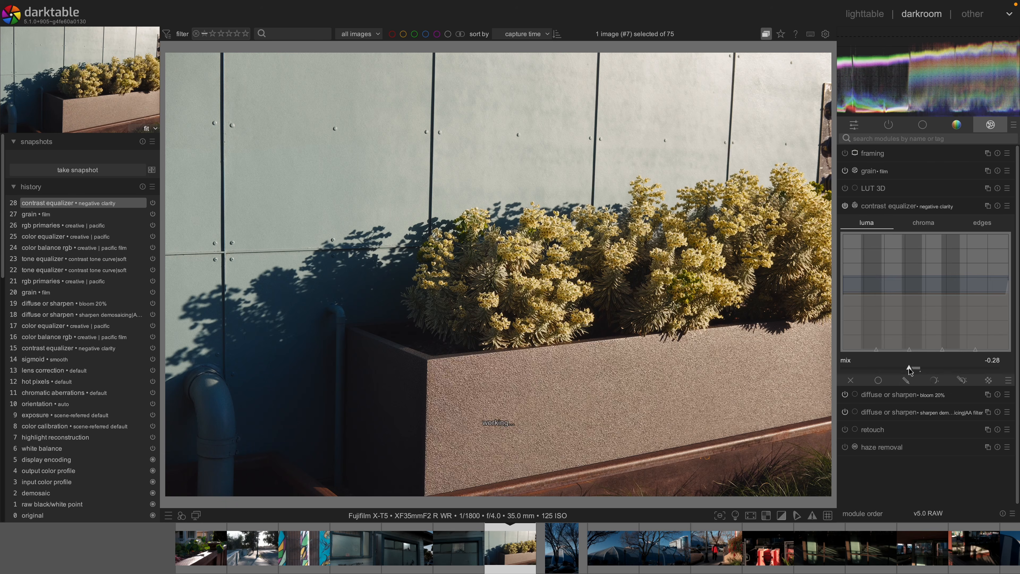
pyautogui.moveTo(910, 369); pyautogui.dragTo(896, 369)
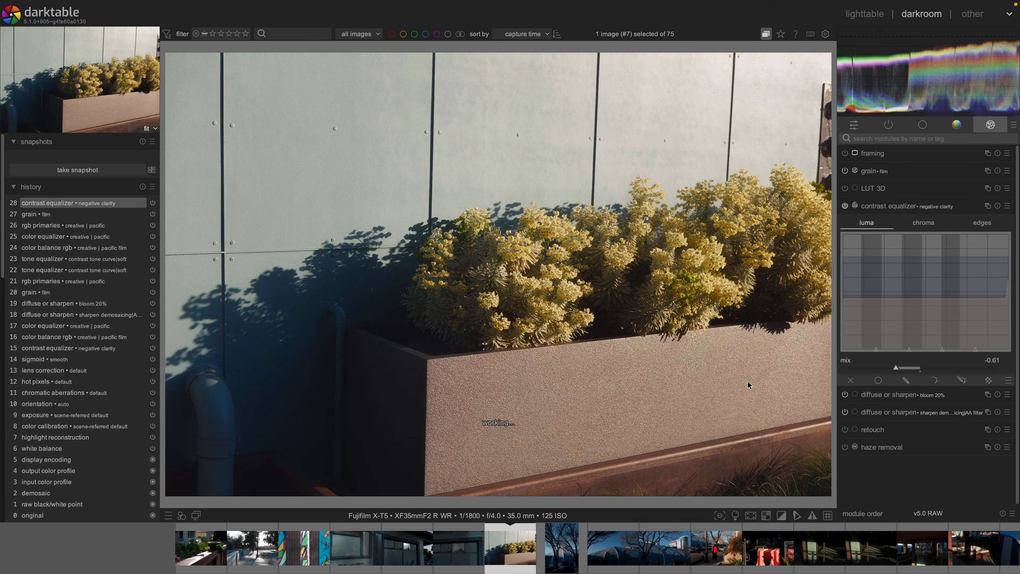
# - Compare the photo with the bloom instance of diffuse or sharpen off and on, and apply its artistic effects bloom preset
pyautogui.click(846, 395)
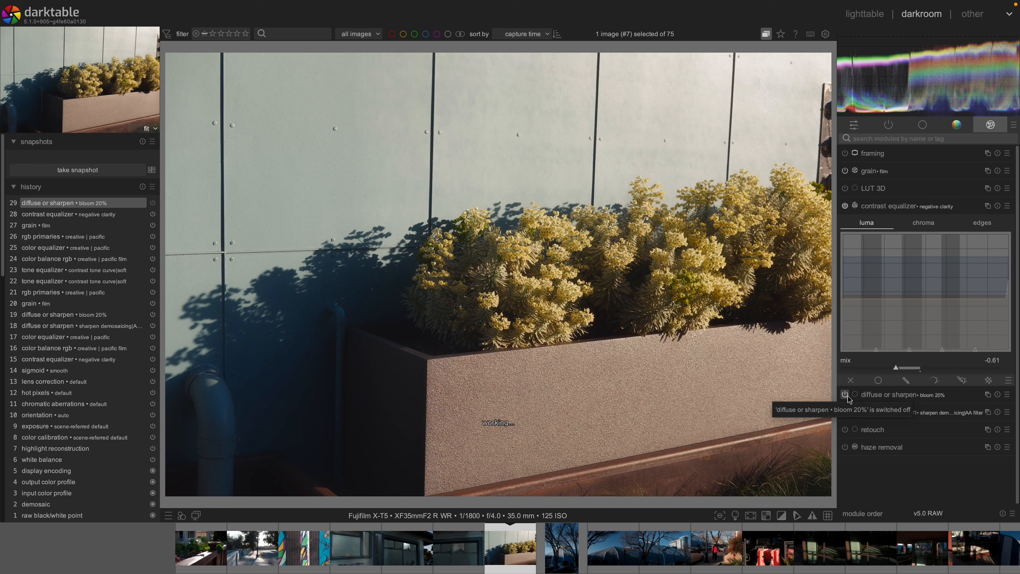
pyautogui.rightClick(866, 397)
pyautogui.moveTo(889, 411)
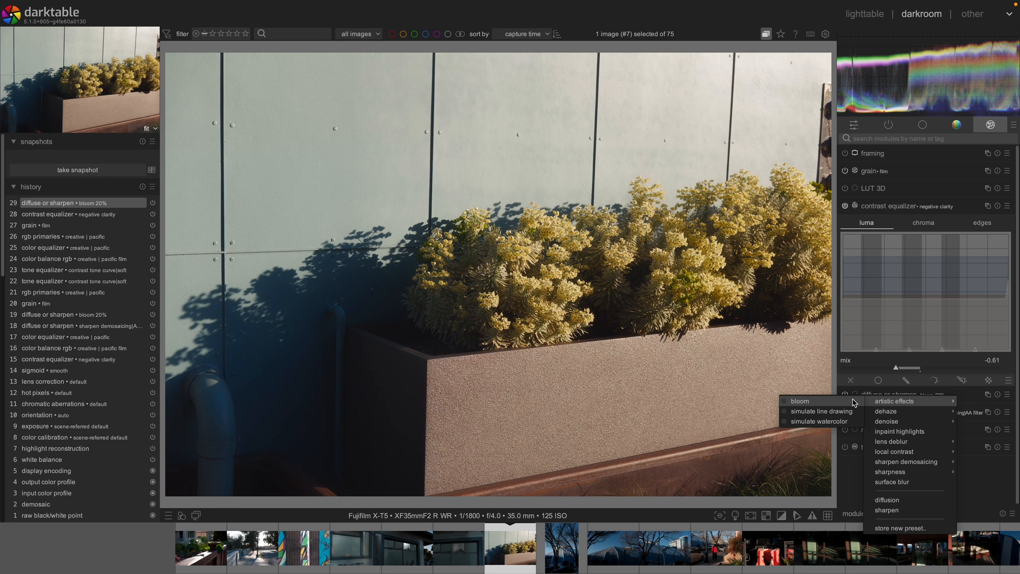
pyautogui.click(853, 402)
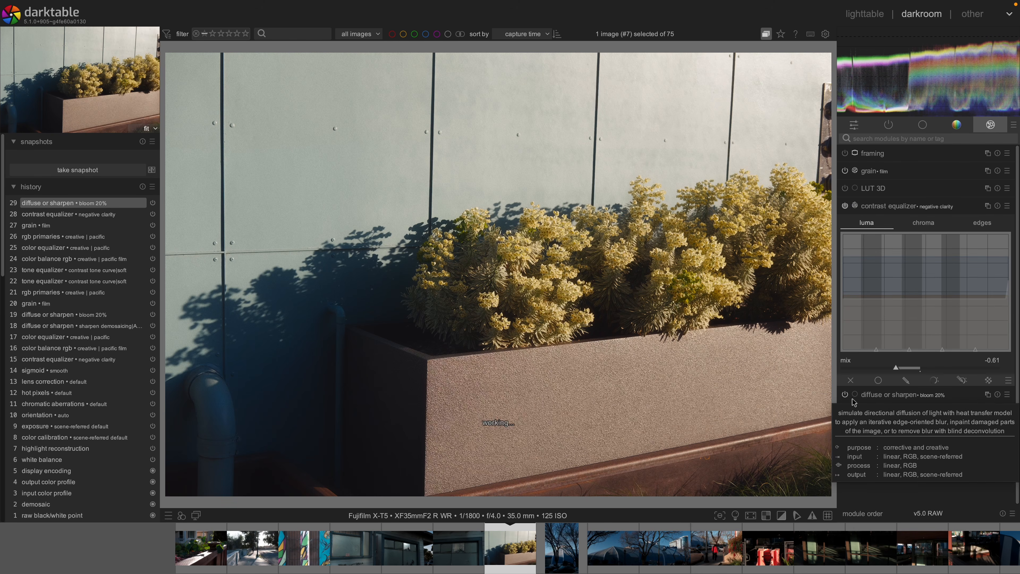
# - Blend the bloom instance of diffuse or sharpen uniformly over the photo at 20% opacity
pyautogui.click(865, 396)
pyautogui.scroll(-3, 905, 455)
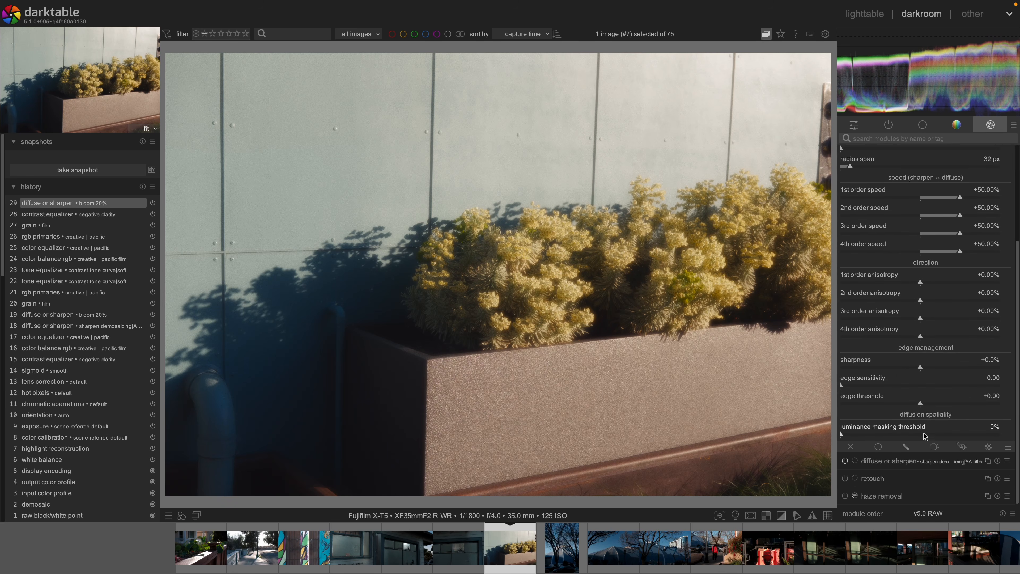
pyautogui.click(867, 449)
pyautogui.click(884, 471)
pyautogui.moveTo(884, 471); pyautogui.dragTo(873, 472)
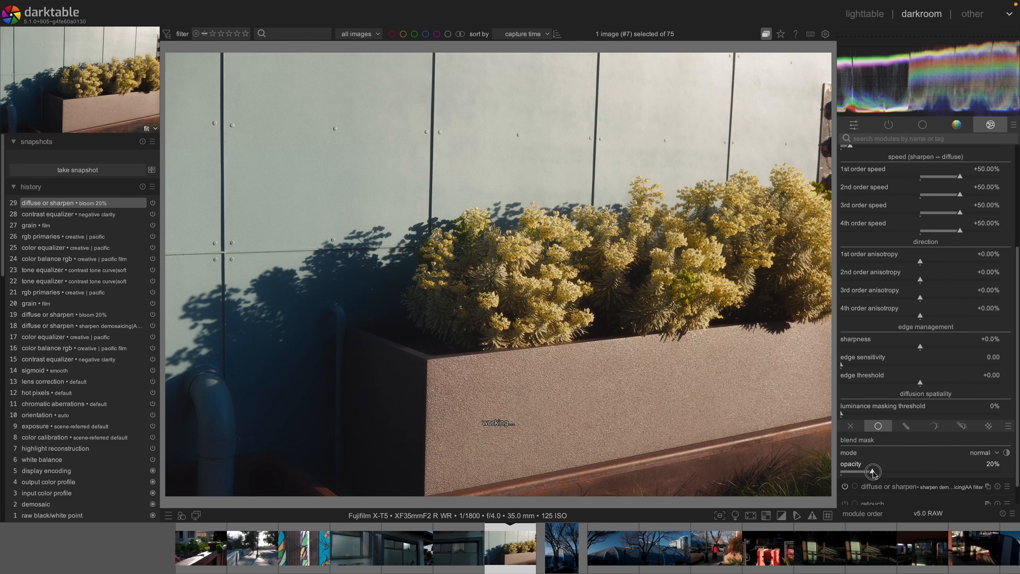
# - Compare the photo with the 20% bloom switched off and on, leave it enabled, and collapse the module
pyautogui.scroll(5, 877, 335)
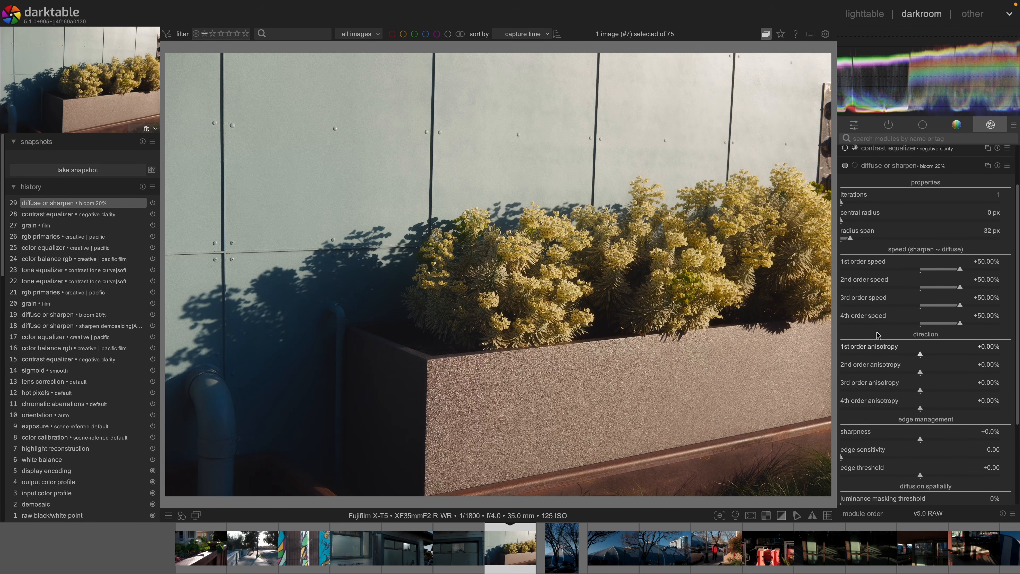
pyautogui.click(845, 166)
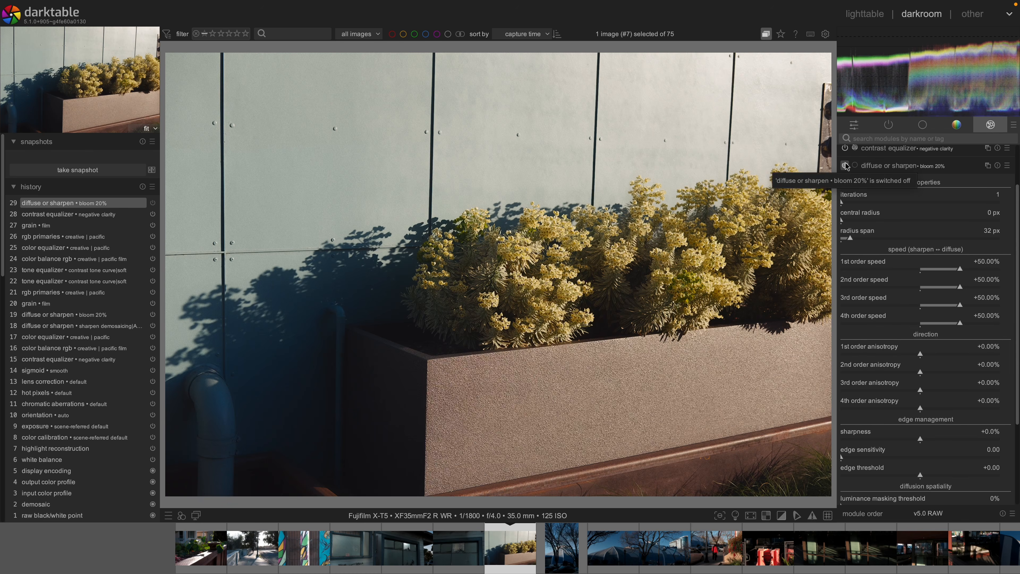
pyautogui.click(888, 167)
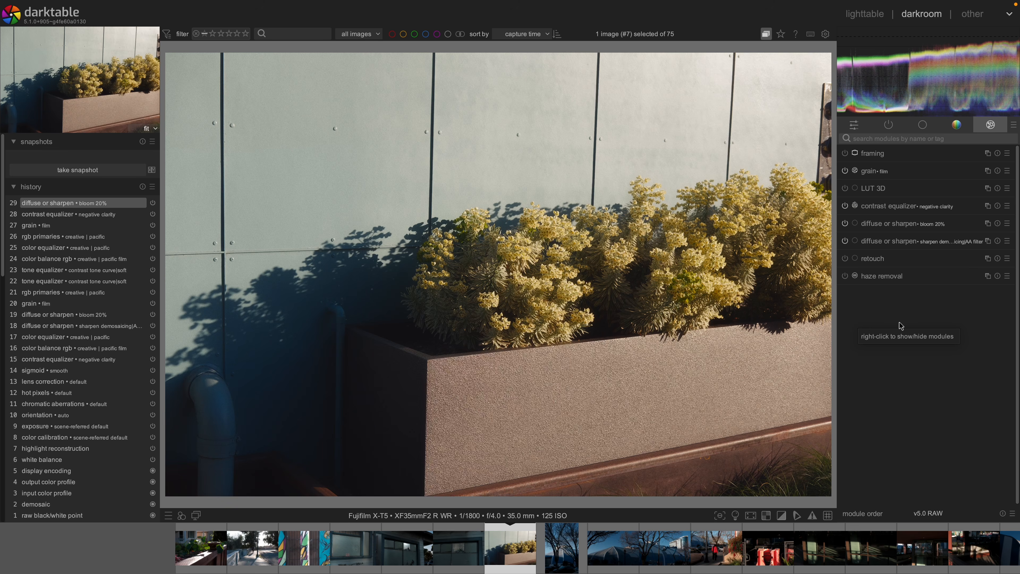
# - Review the sharpen demosaicing presets of the second diffuse or sharpen instance and compare the photo at 100% with it off and on
pyautogui.rightClick(870, 246)
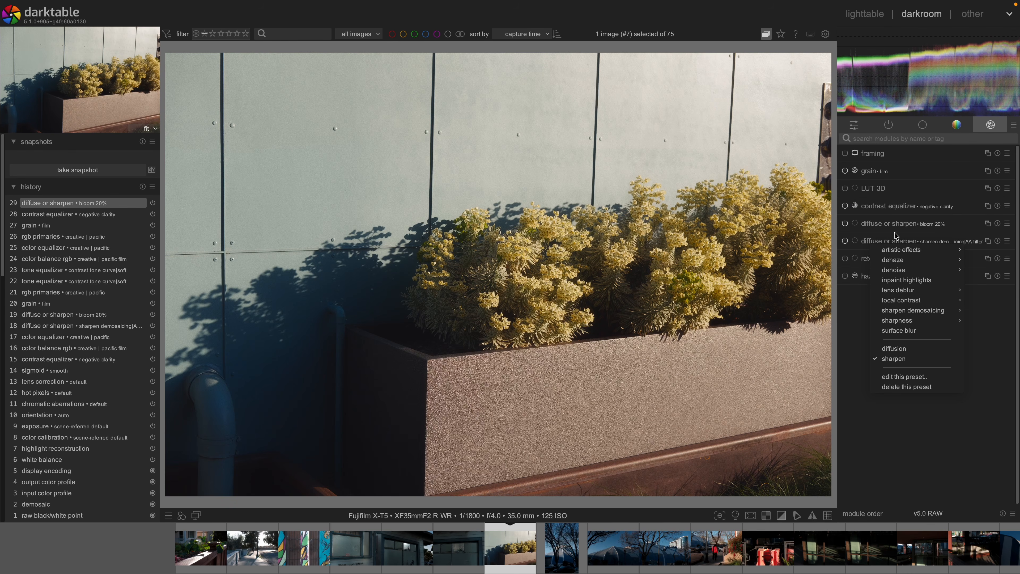
pyautogui.moveTo(954, 316)
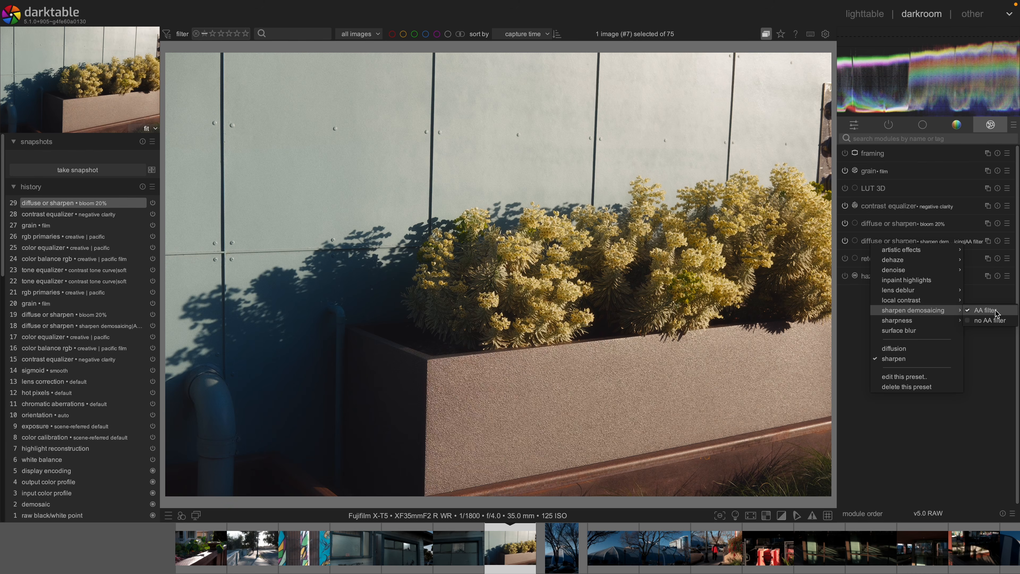
pyautogui.middleClick(547, 246)
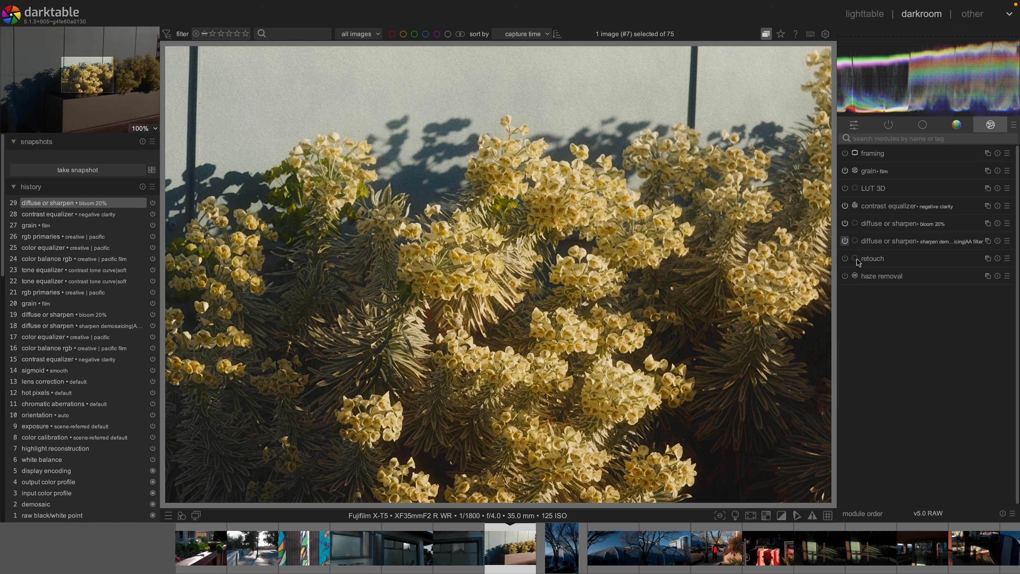
pyautogui.click(844, 242)
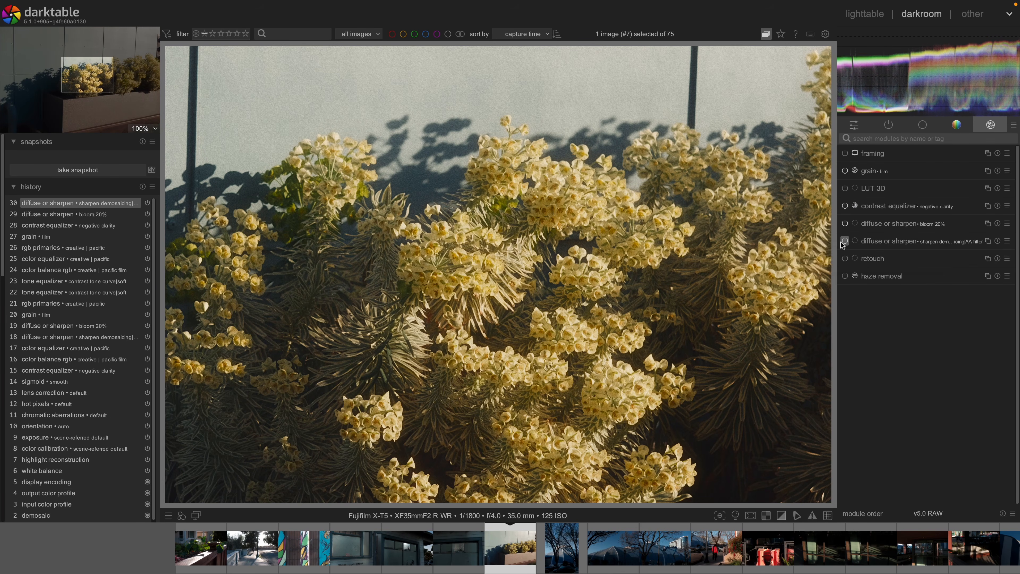
pyautogui.middleClick(660, 285)
pyautogui.middleClick(660, 286)
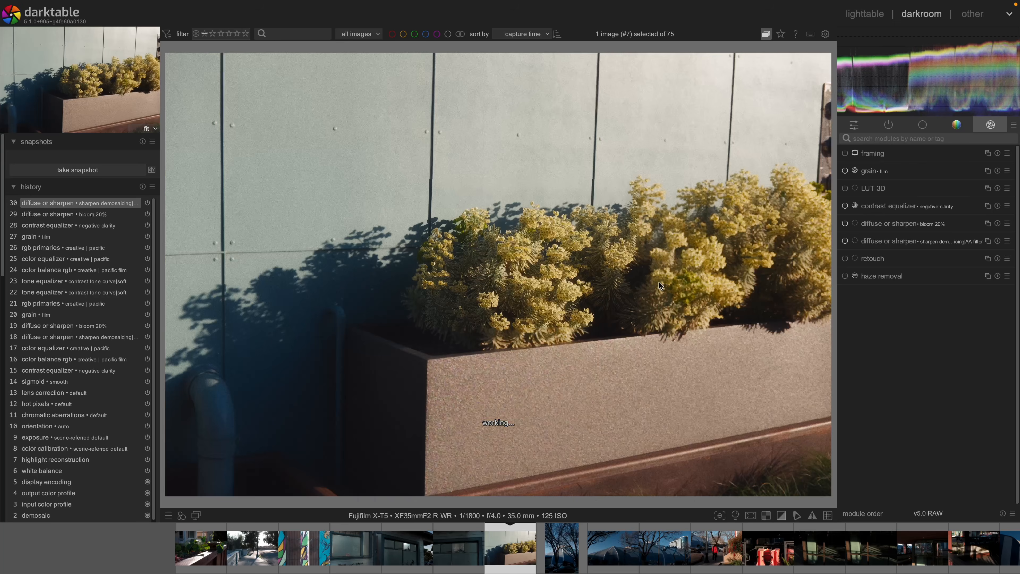
# - Display the module group containing exposure and tone equalizer, and compress the photo's history stack
pyautogui.click(934, 125)
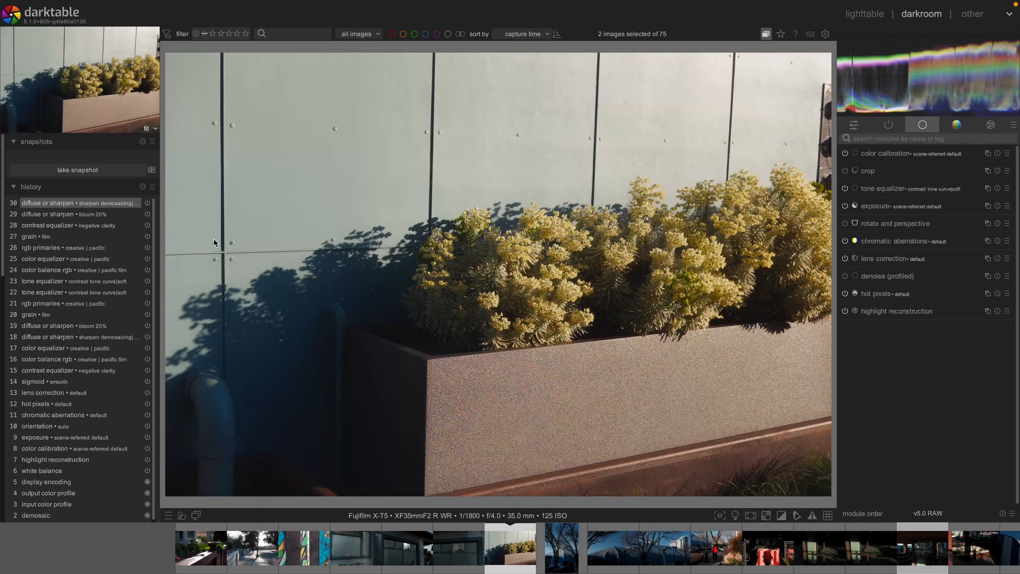
pyautogui.scroll(-2, 87, 330)
pyautogui.scroll(-2, 86, 330)
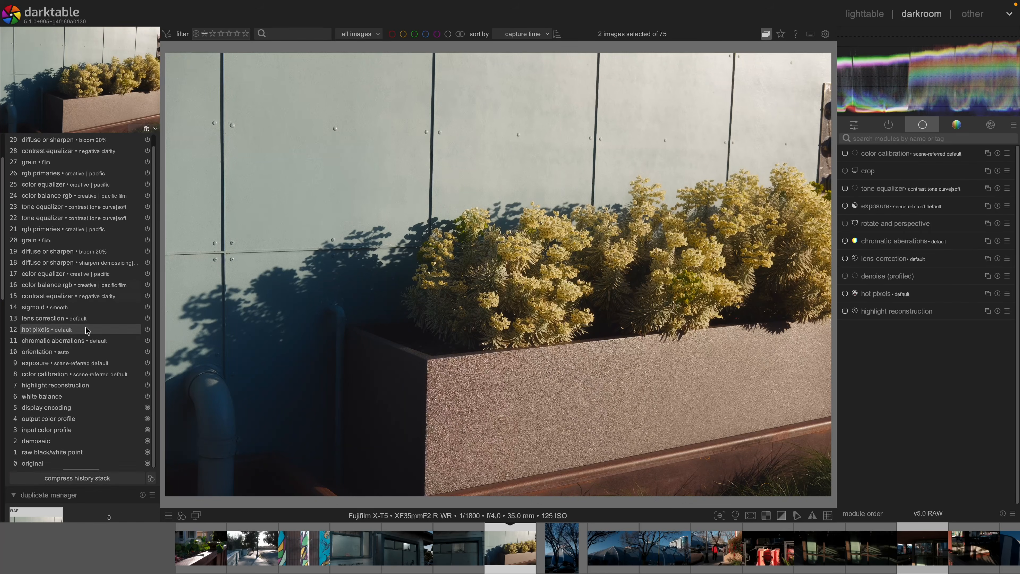
pyautogui.click(104, 479)
pyautogui.scroll(2, 104, 477)
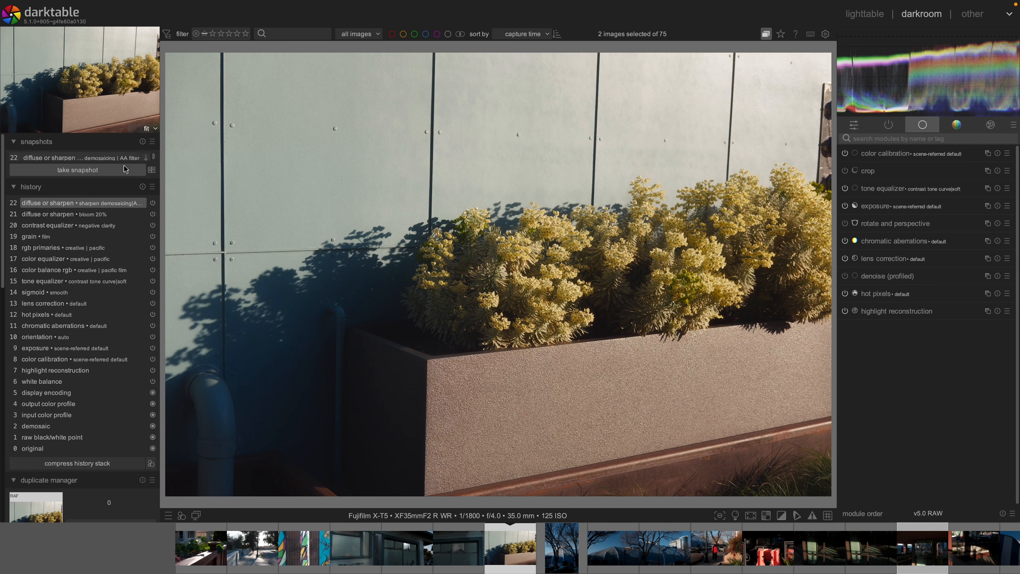
# - Take a snapshot of the styled photo and compare it in split view with the history state at sigmoid smooth
pyautogui.click(68, 169)
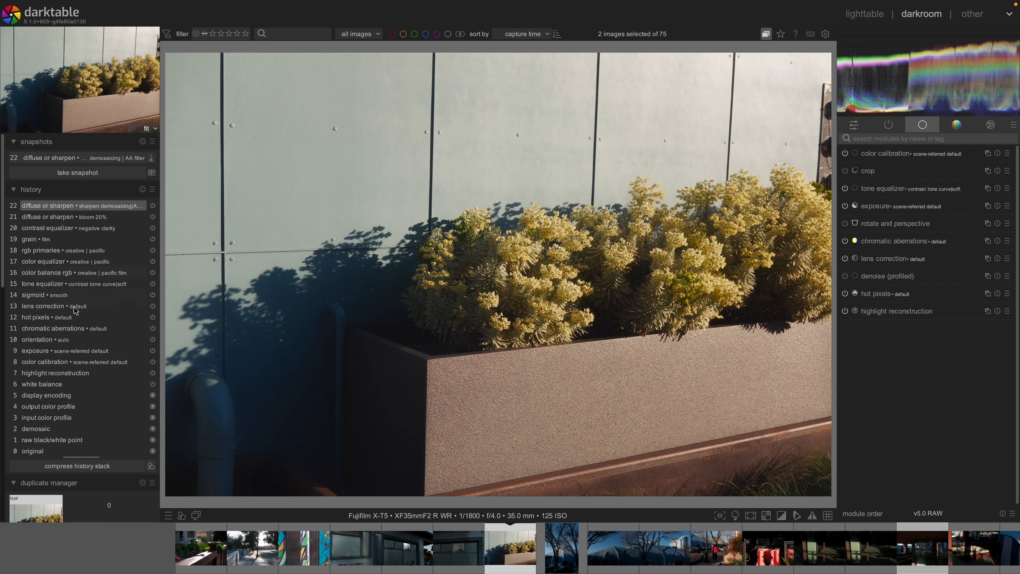
pyautogui.click(79, 298)
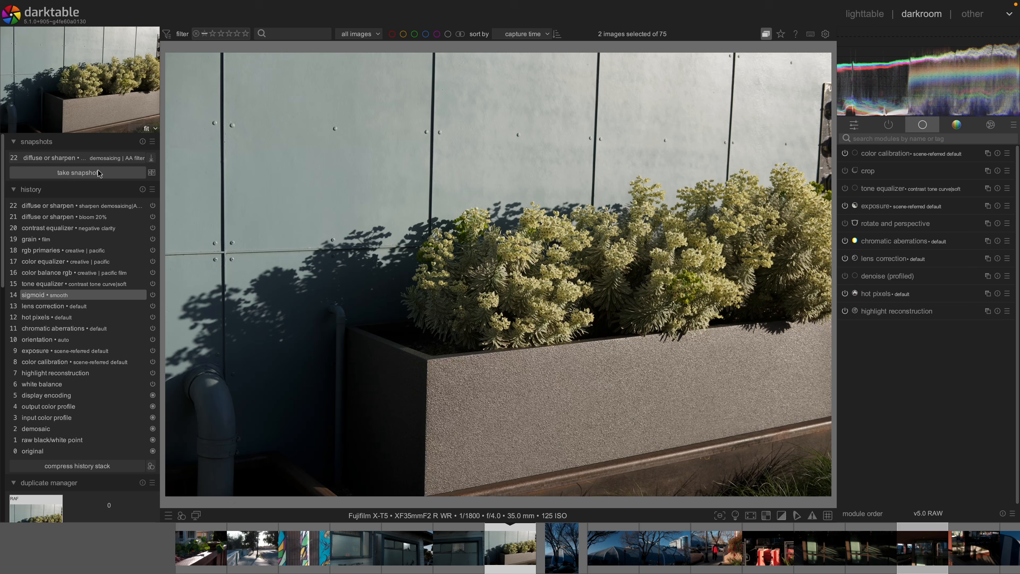
pyautogui.click(90, 158)
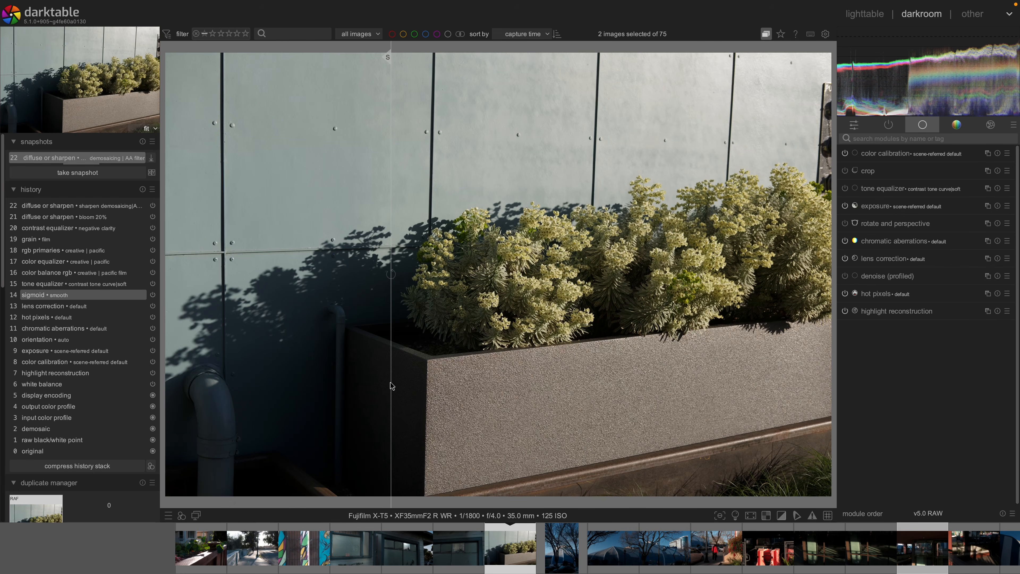
# - Shift the split divider to compare more of the photo, switch off the snapshot, and restore the sharpen demosaicing history state
pyautogui.moveTo(390, 385); pyautogui.dragTo(565, 318)
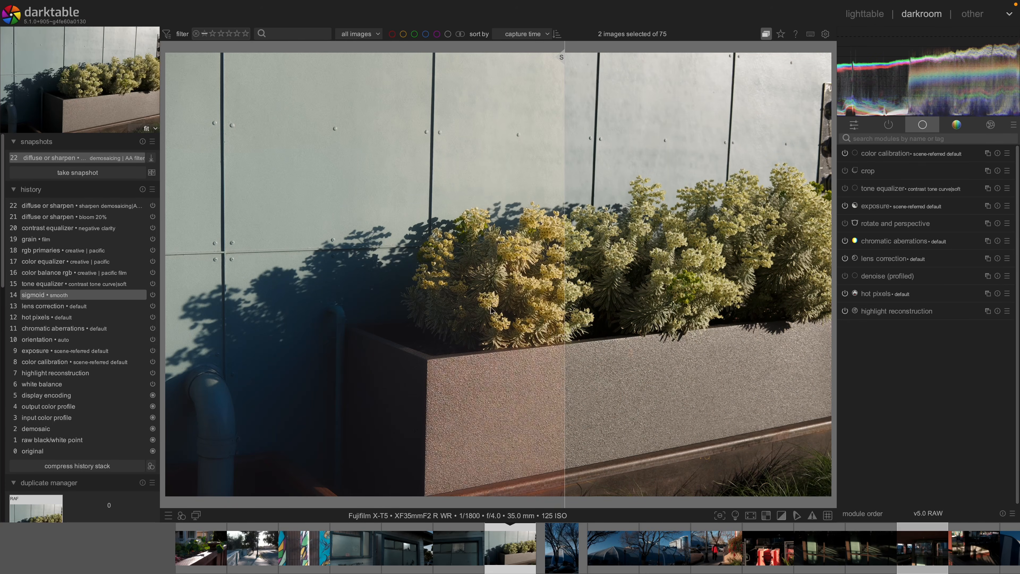
pyautogui.click(114, 157)
pyautogui.click(103, 206)
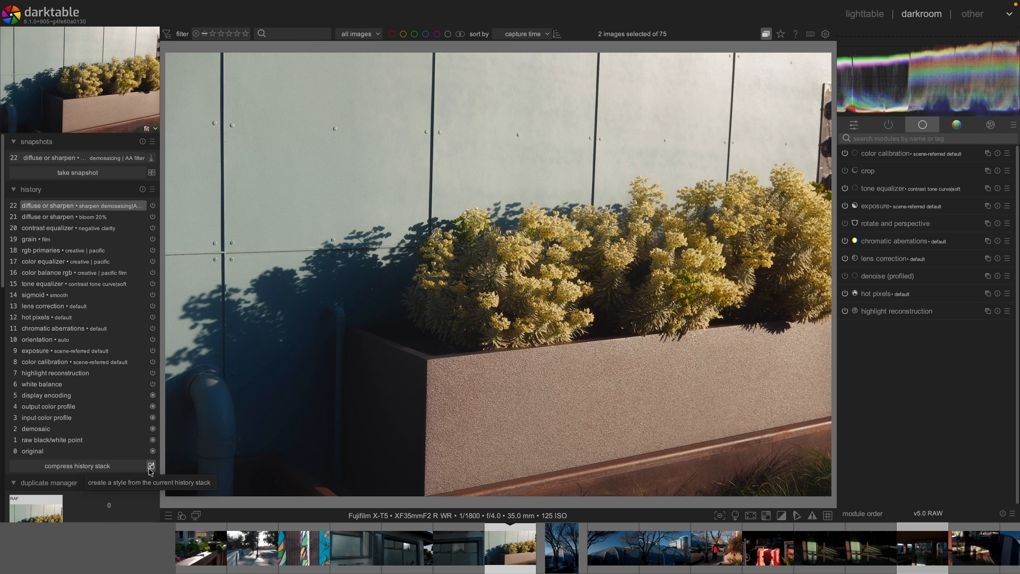
# - Start a new style from the current history stack and name it "creative|video style"
pyautogui.click(151, 467)
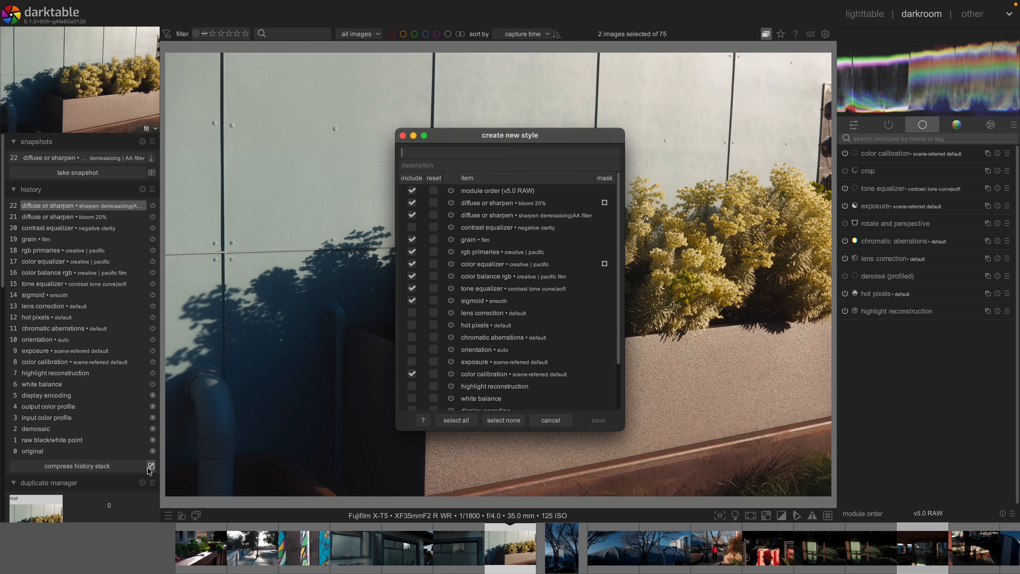
pyautogui.write('creative|')
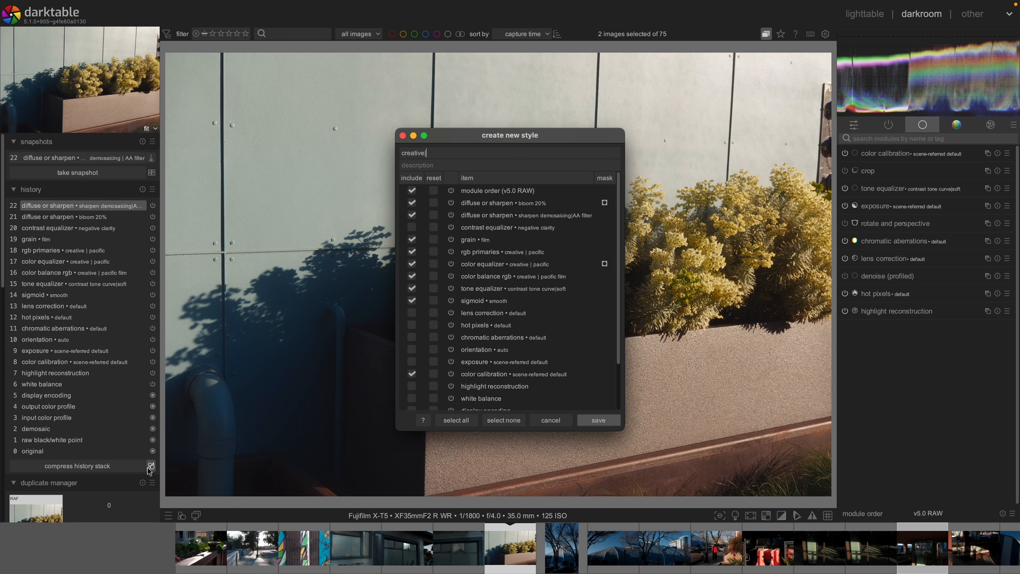
pyautogui.write('video style')
# - Examine which history items the new style includes, from the module order down to raw black/white point
pyautogui.scroll(-3, 420, 308)
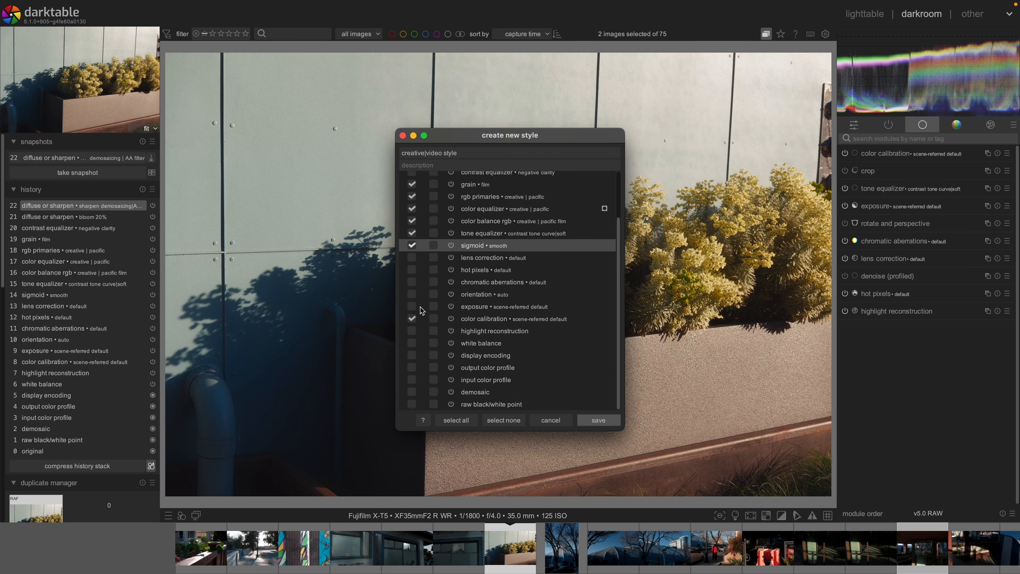
pyautogui.scroll(3, 480, 402)
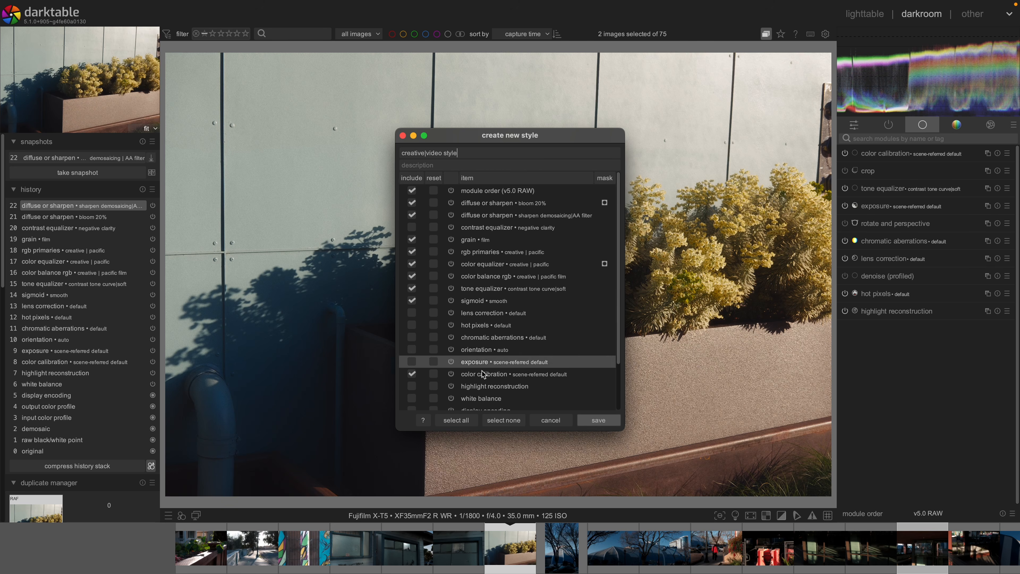
pyautogui.scroll(-3, 485, 362)
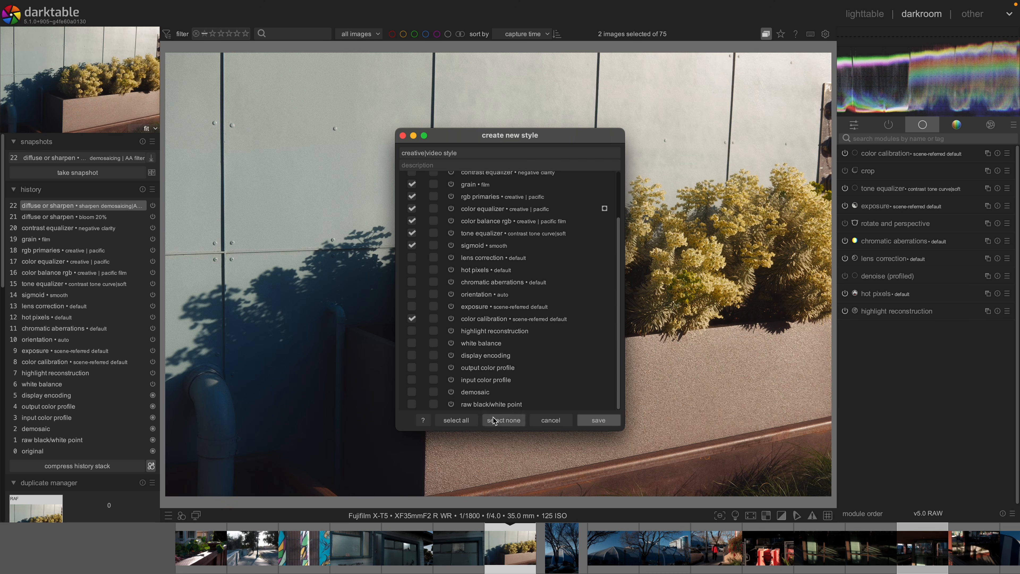
pyautogui.scroll(2, 540, 370)
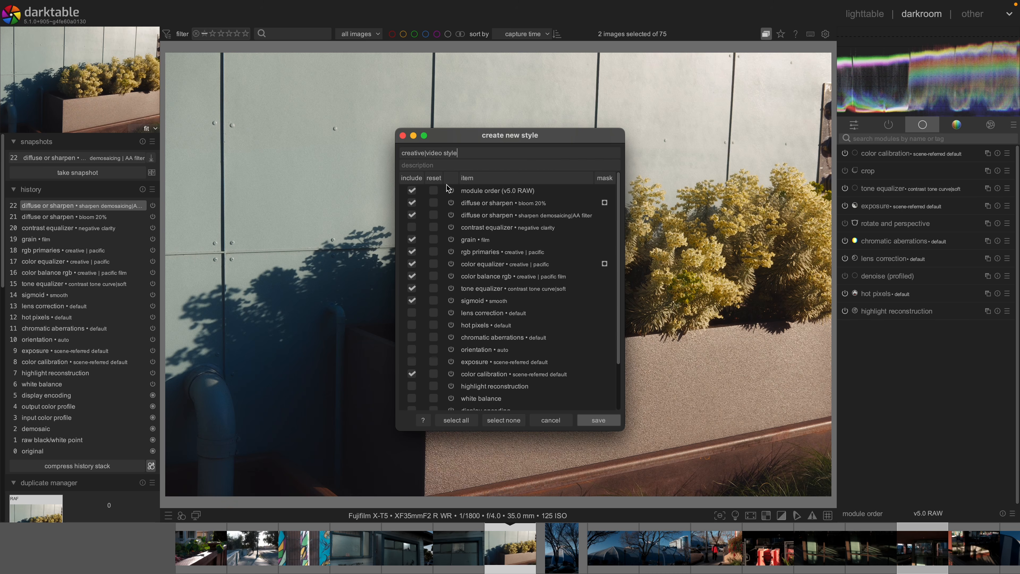
pyautogui.scroll(-3, 537, 320)
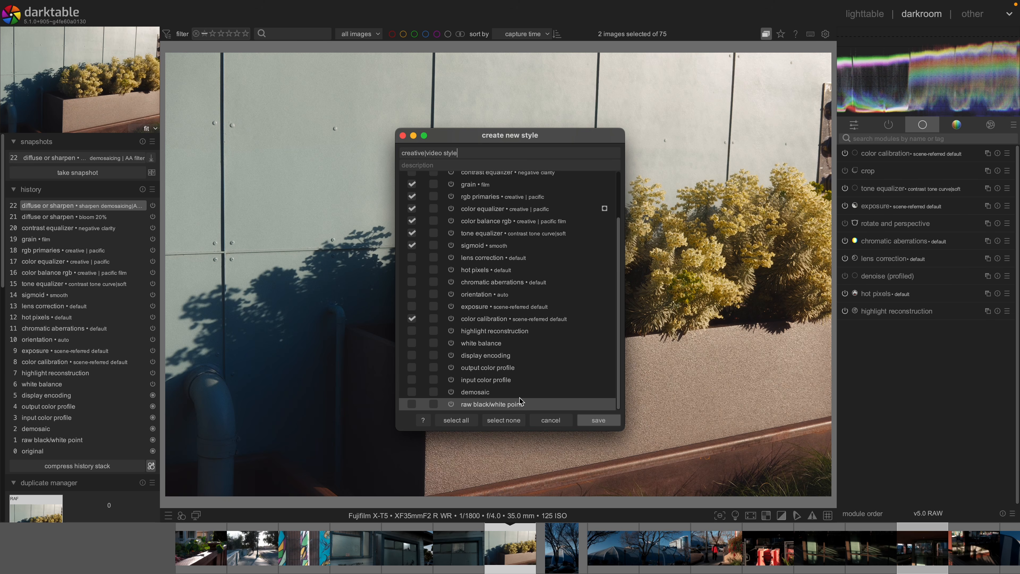
pyautogui.scroll(3, 421, 204)
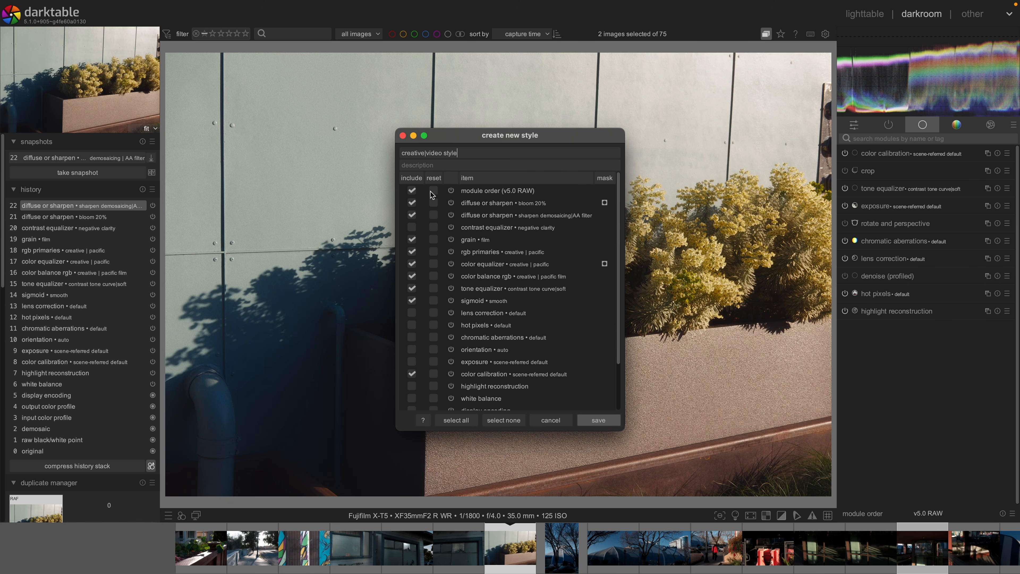
pyautogui.scroll(-3, 539, 348)
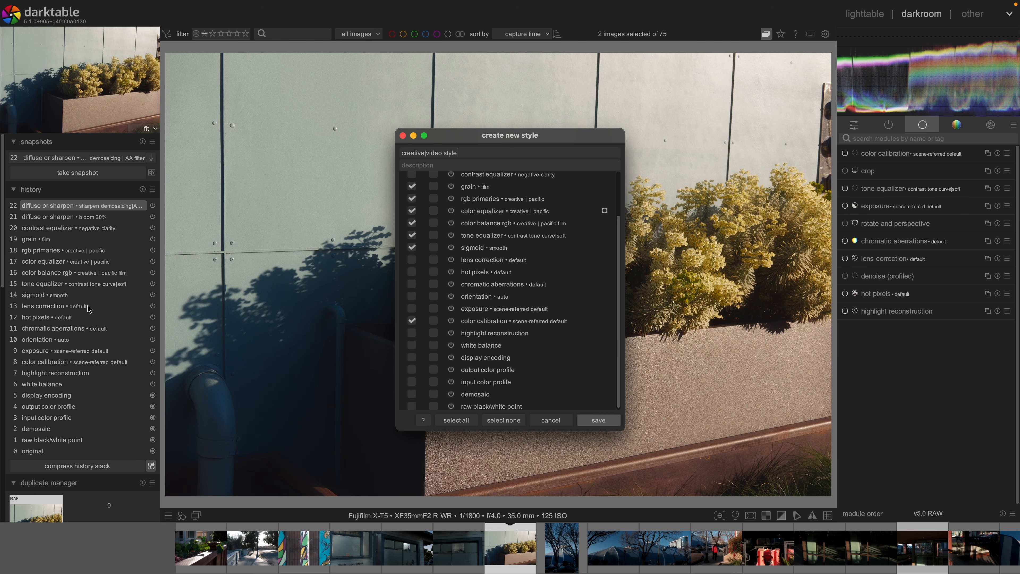
pyautogui.moveTo(84, 297)
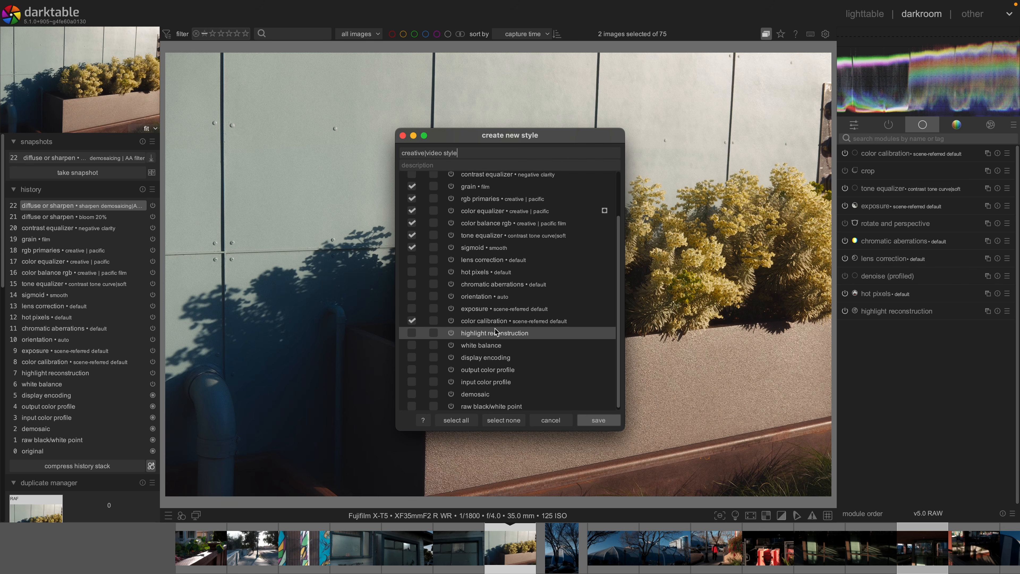
pyautogui.scroll(3, 496, 331)
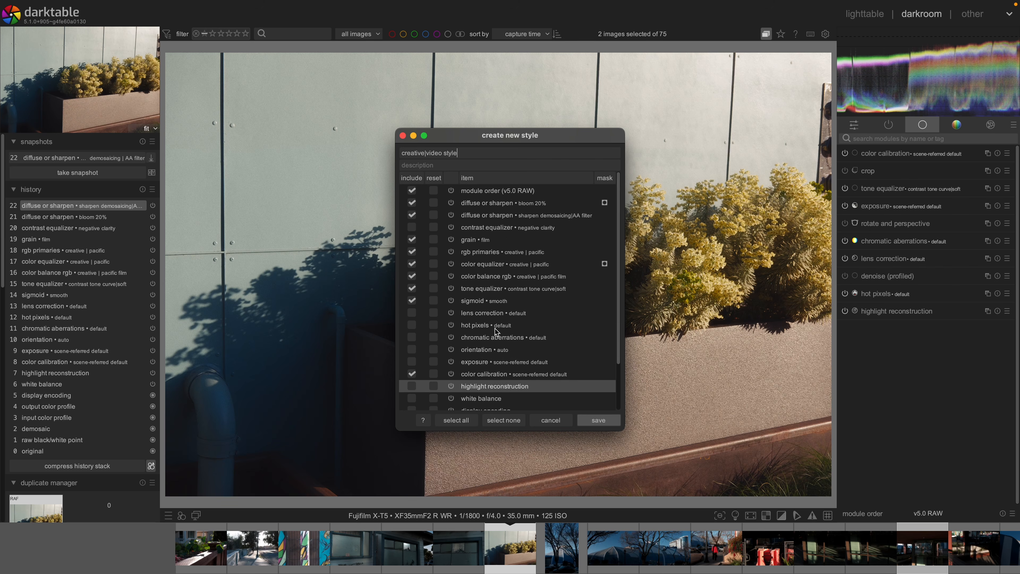
# - Exclude color calibration and sigmoid from the new style
pyautogui.click(414, 378)
pyautogui.scroll(-3, 443, 374)
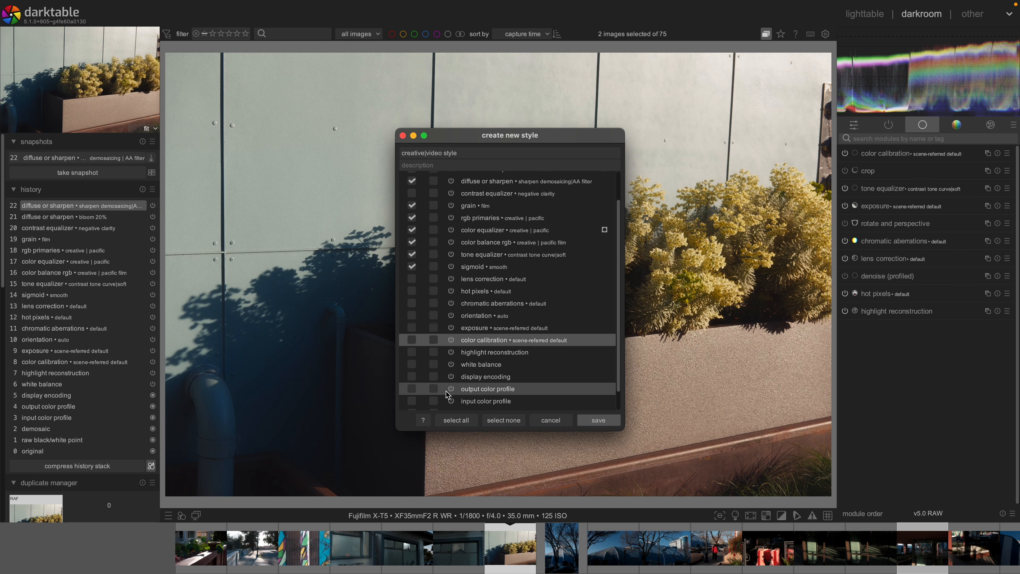
pyautogui.scroll(3, 447, 395)
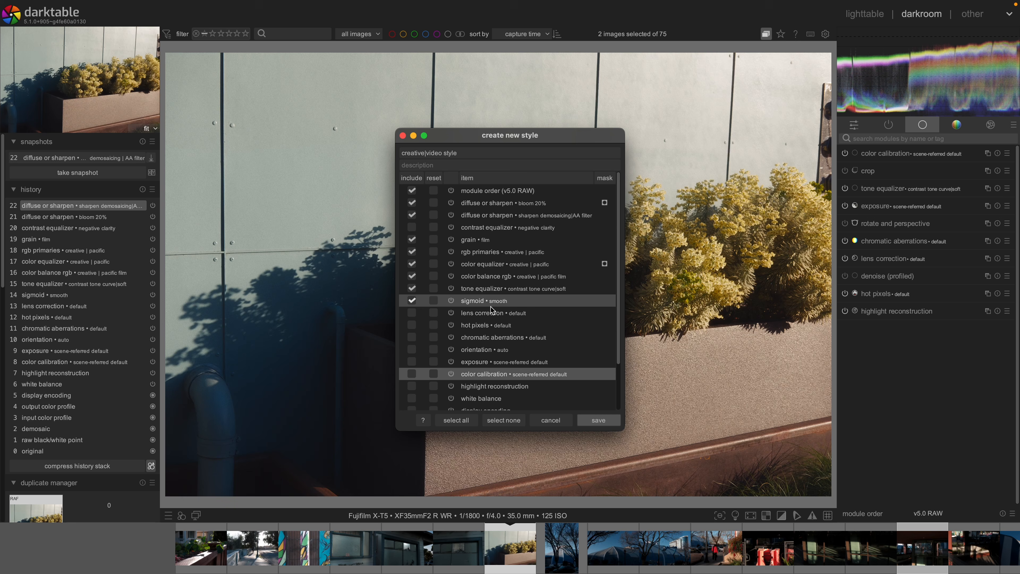
pyautogui.click(413, 301)
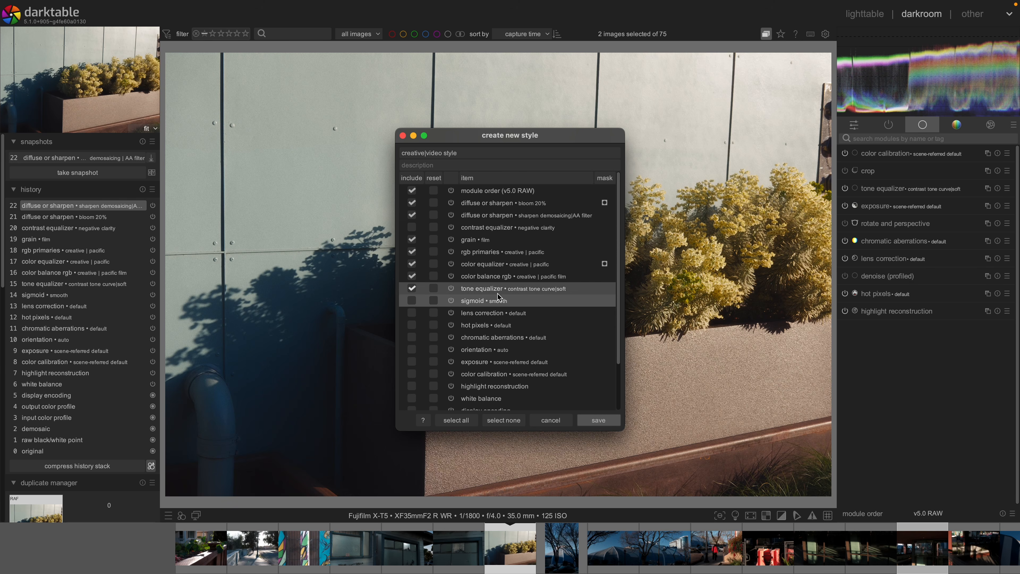
# - Go through the included modules from tone equalizer to grain, and include the negative clarity contrast equalizer in the style
pyautogui.click(567, 289)
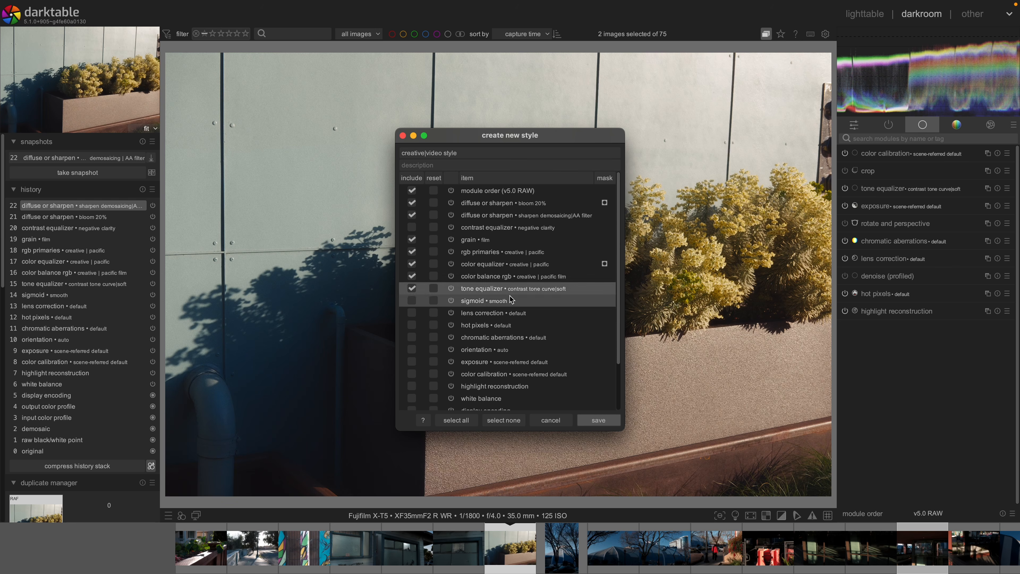
pyautogui.click(500, 282)
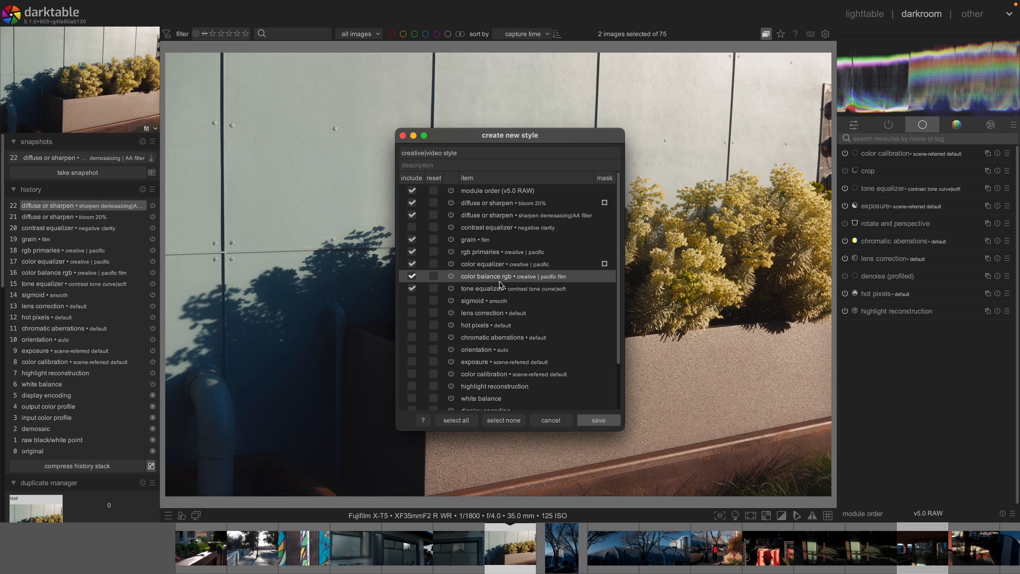
pyautogui.click(496, 264)
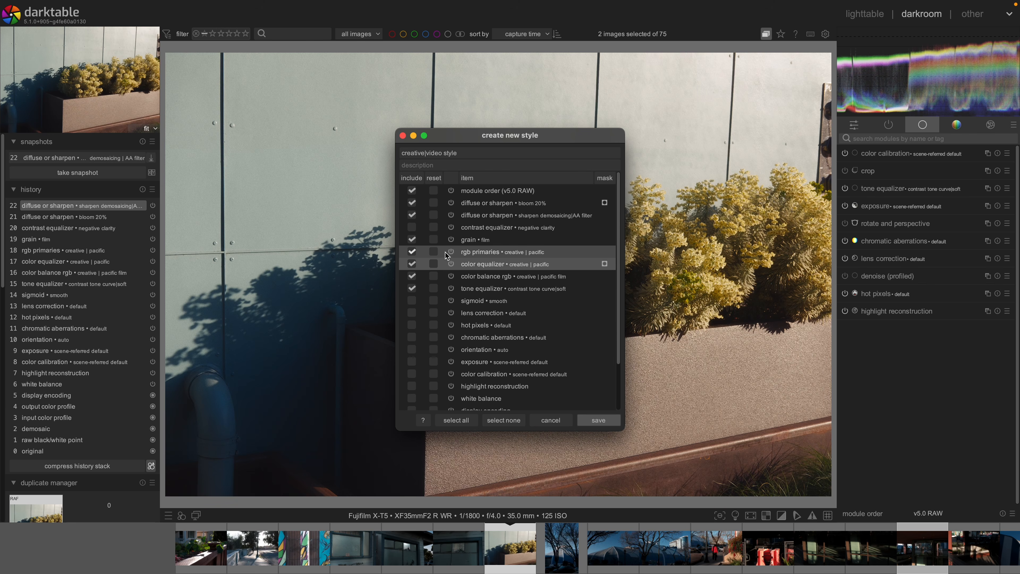
pyautogui.click(516, 253)
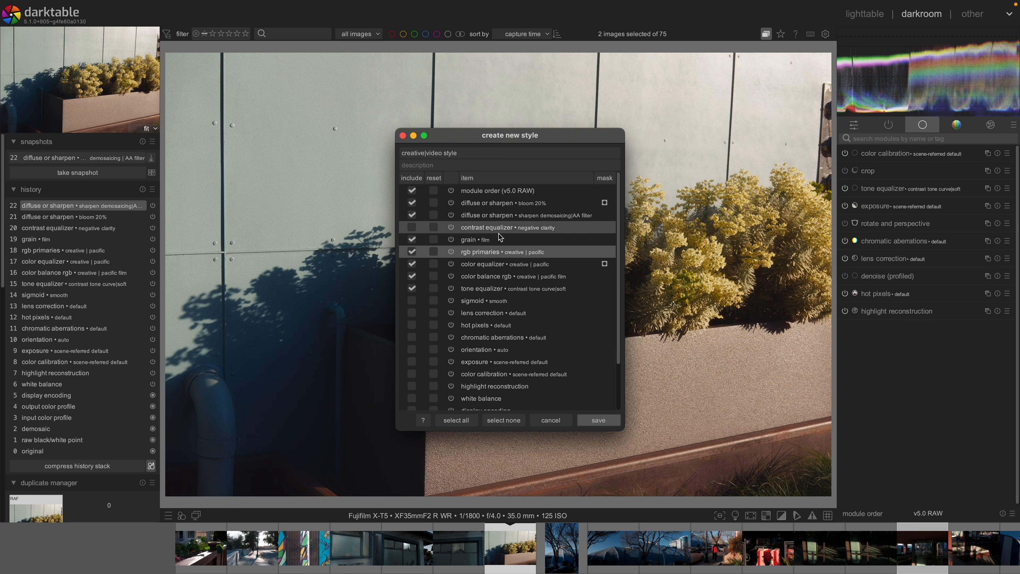
pyautogui.click(491, 242)
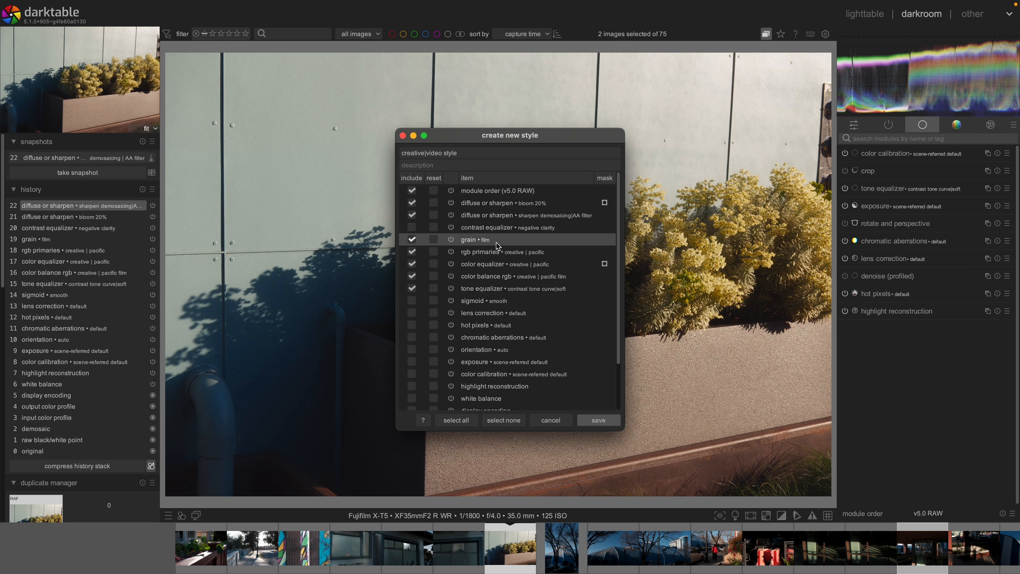
pyautogui.click(413, 229)
pyautogui.click(413, 228)
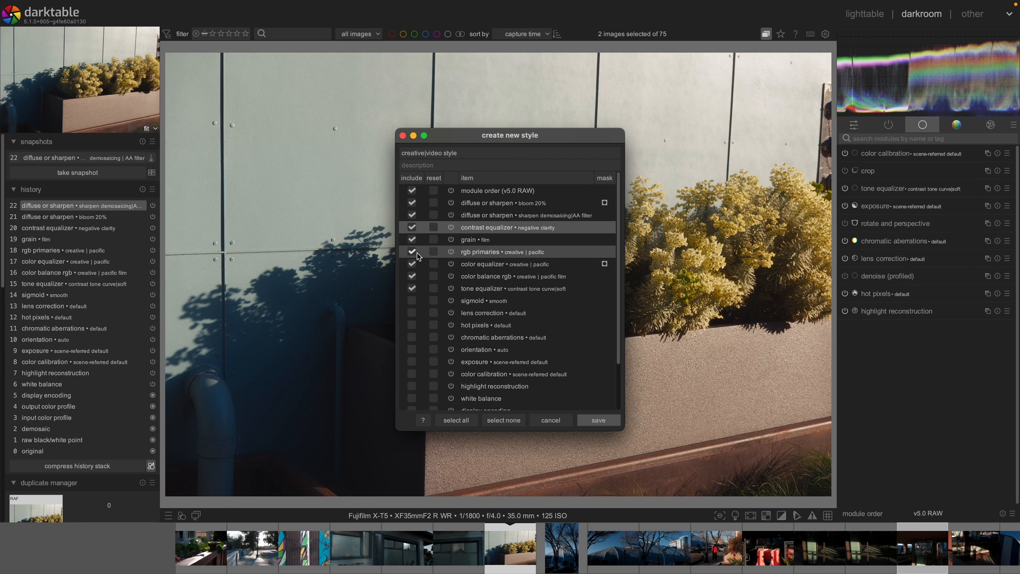
# - Check the full item selection once more and save the new style
pyautogui.scroll(-1, 517, 209)
pyautogui.scroll(-3, 516, 205)
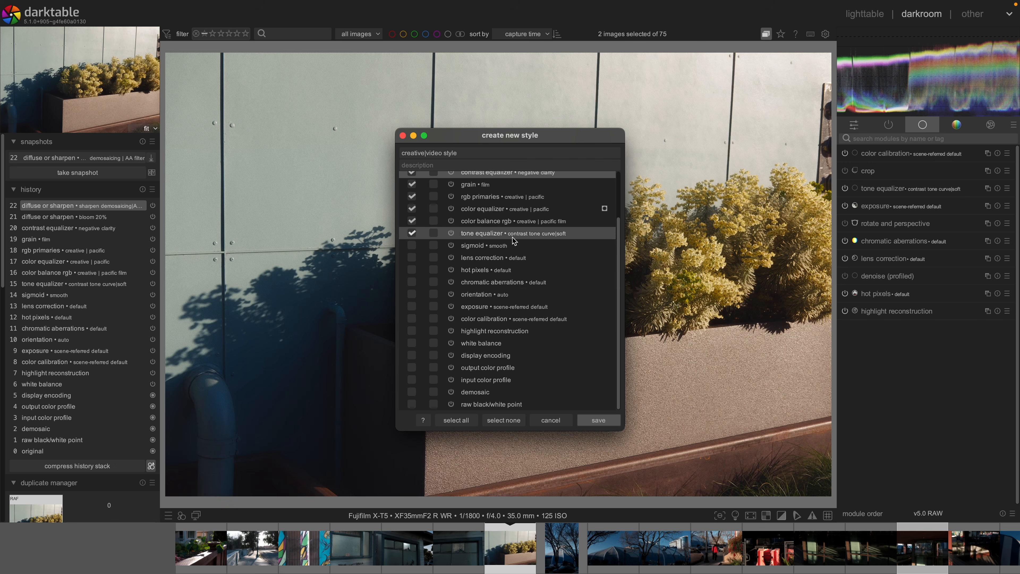
pyautogui.scroll(3, 494, 406)
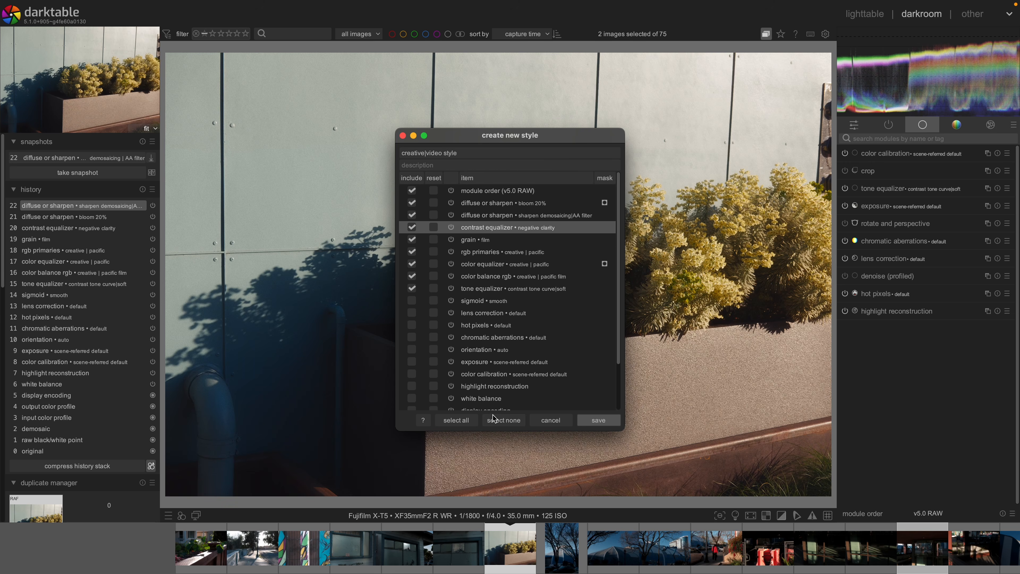
pyautogui.click(507, 230)
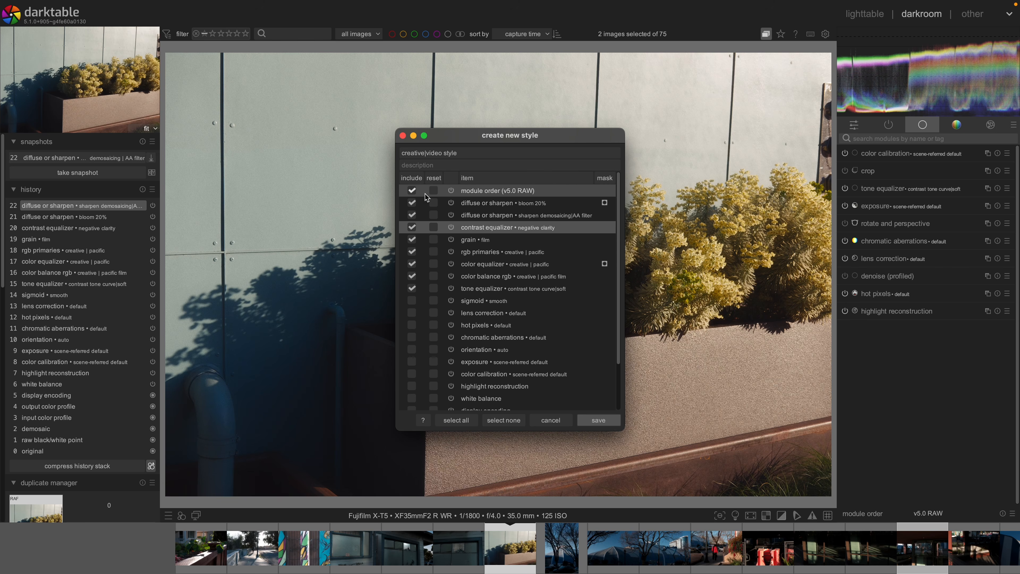
pyautogui.click(598, 421)
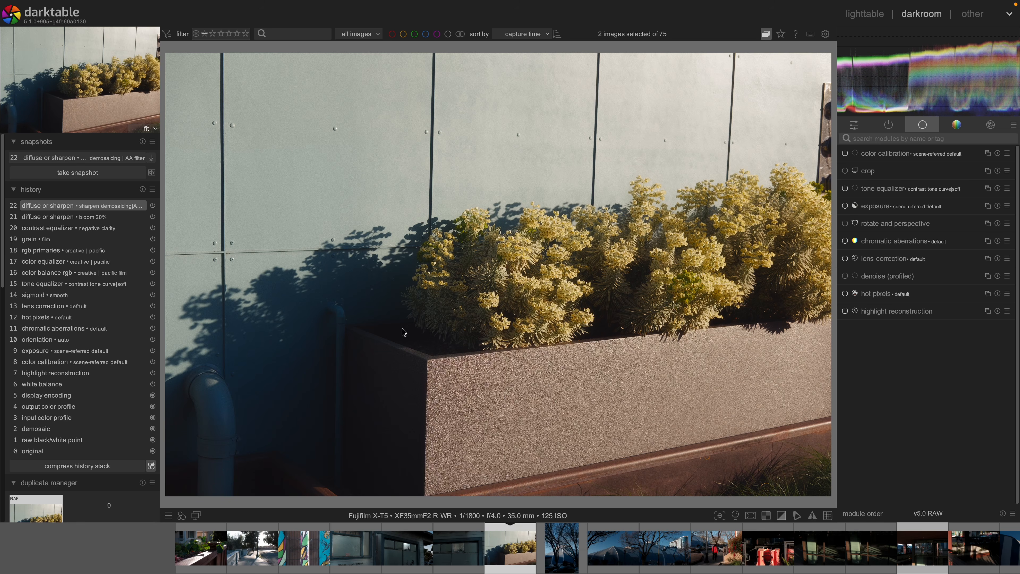
# - Open the photo DSCF0616.RAF of the trees and dome, and apply the creative video style to it
pyautogui.scroll(-1, 560, 535)
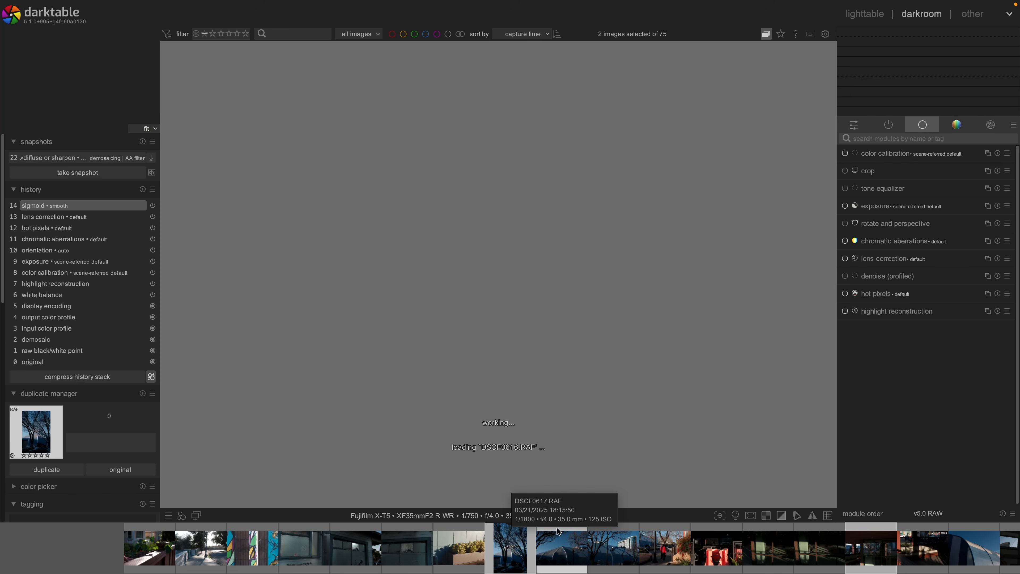
pyautogui.click(181, 515)
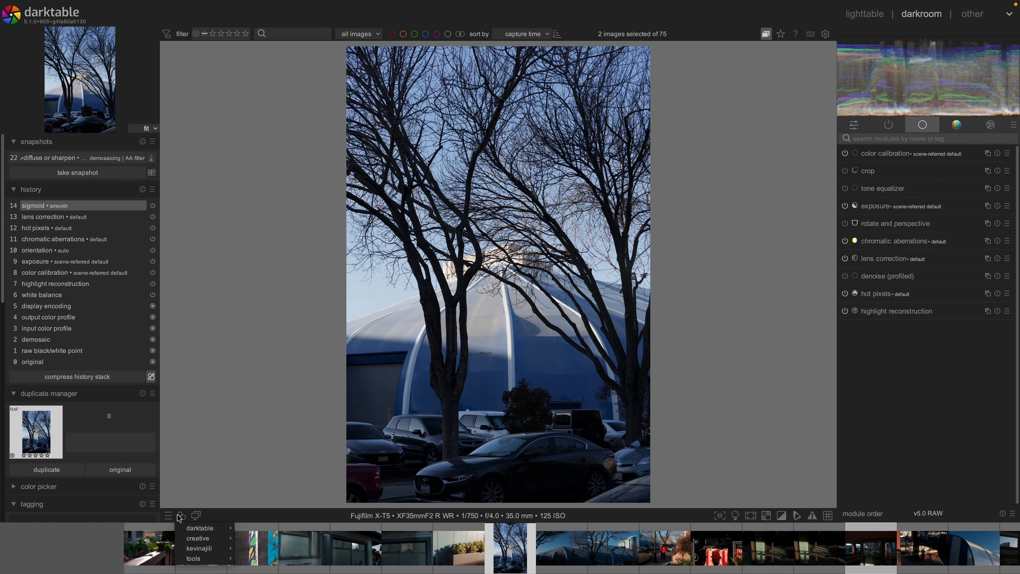
pyautogui.moveTo(183, 528)
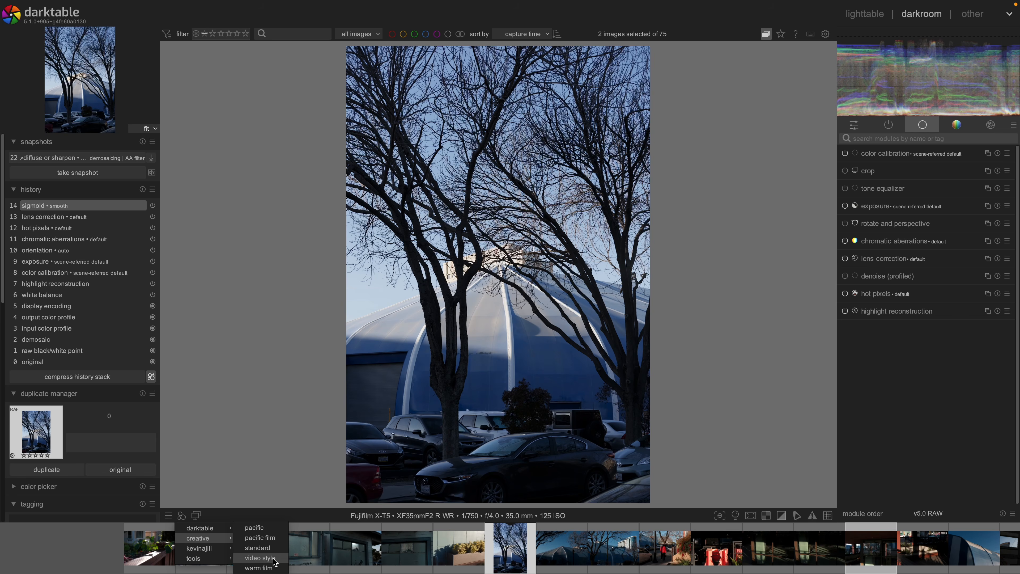
pyautogui.click(274, 562)
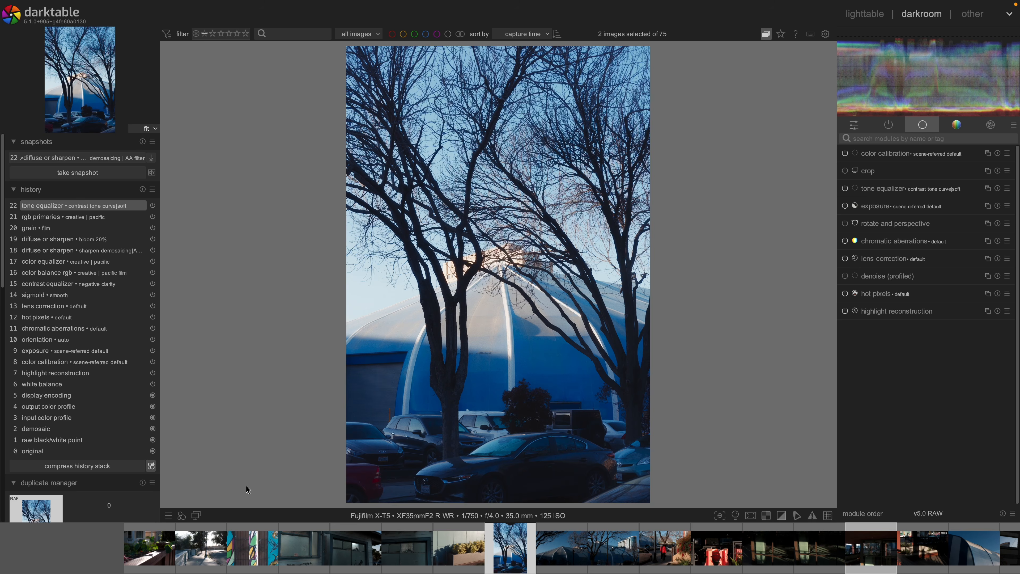
# - View the plant photo for comparison, return to the tree and dome photo, and clear its history
pyautogui.click(453, 557)
pyautogui.click(573, 556)
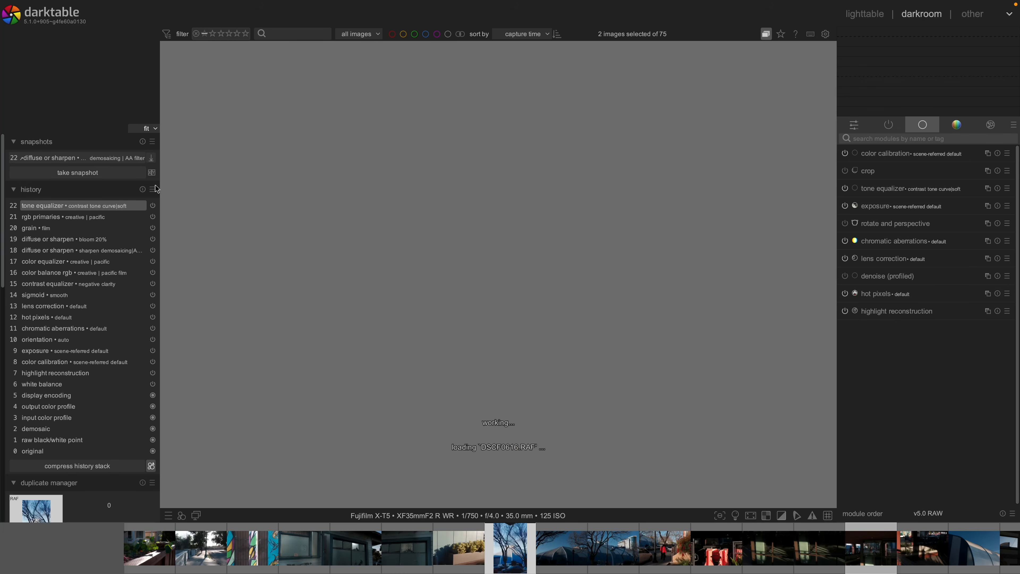
pyautogui.click(143, 189)
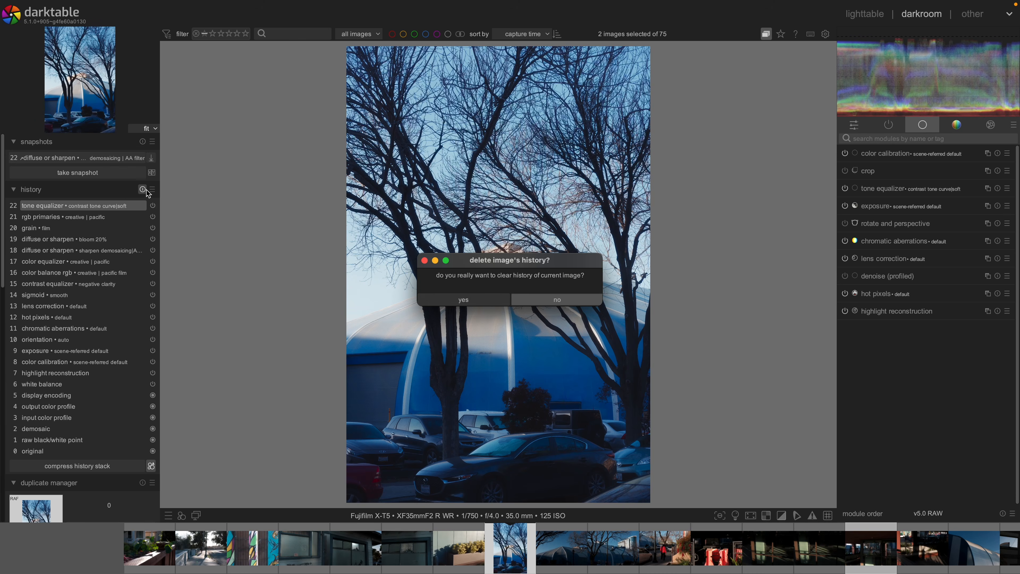
pyautogui.click(474, 300)
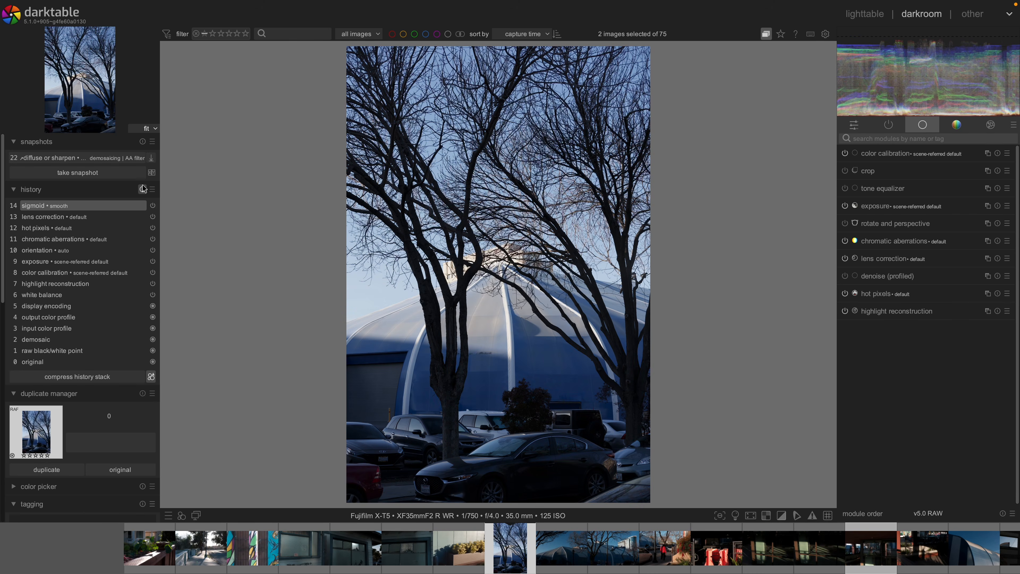
pyautogui.click(143, 189)
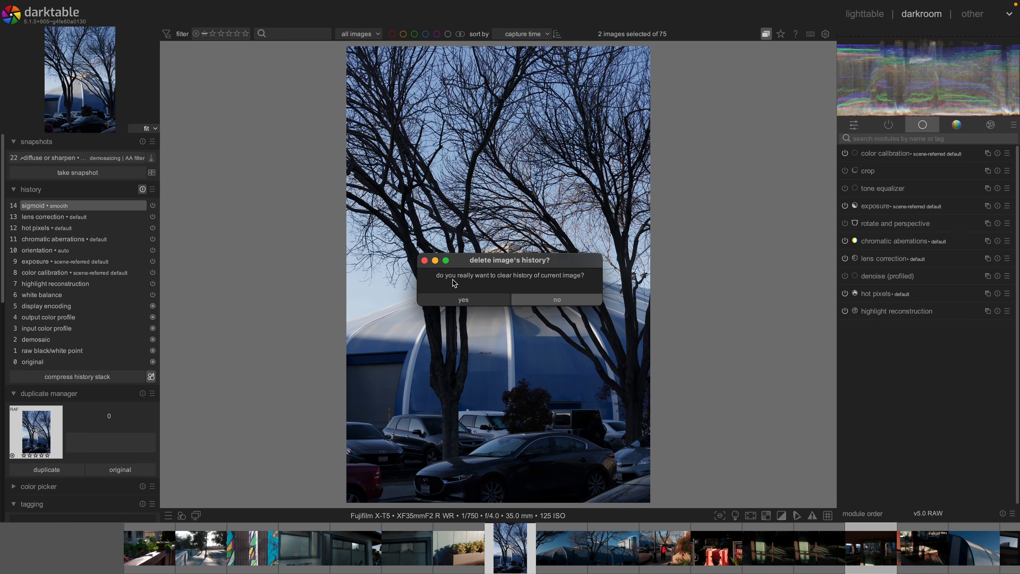
pyautogui.click(466, 301)
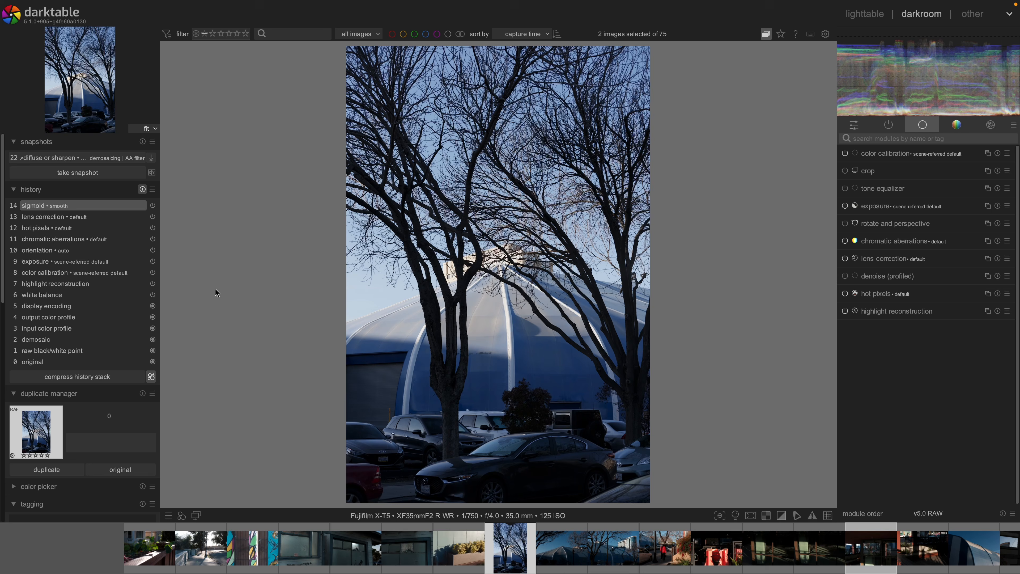
# - Apply the creative video style to the tree and dome photo
pyautogui.click(181, 515)
pyautogui.moveTo(204, 543)
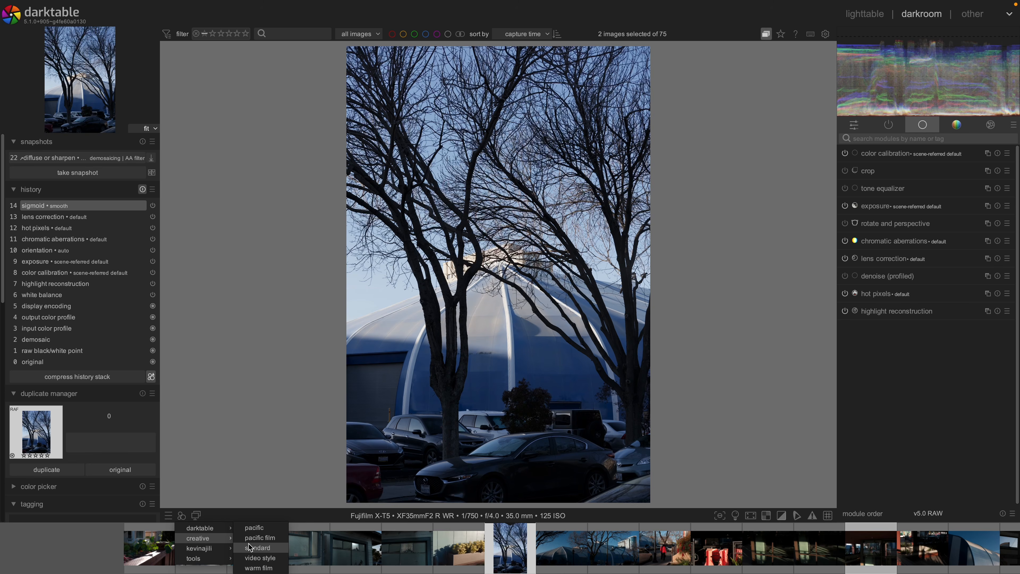
pyautogui.click(260, 557)
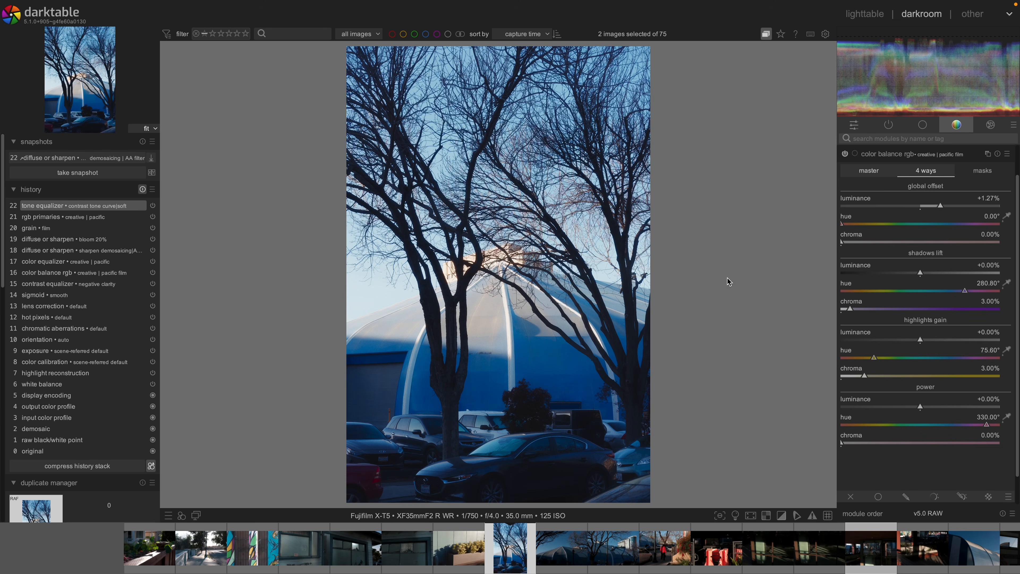
# - In color balance rgb, set the 4 ways global offset luminance to +0.80%
pyautogui.click(927, 153)
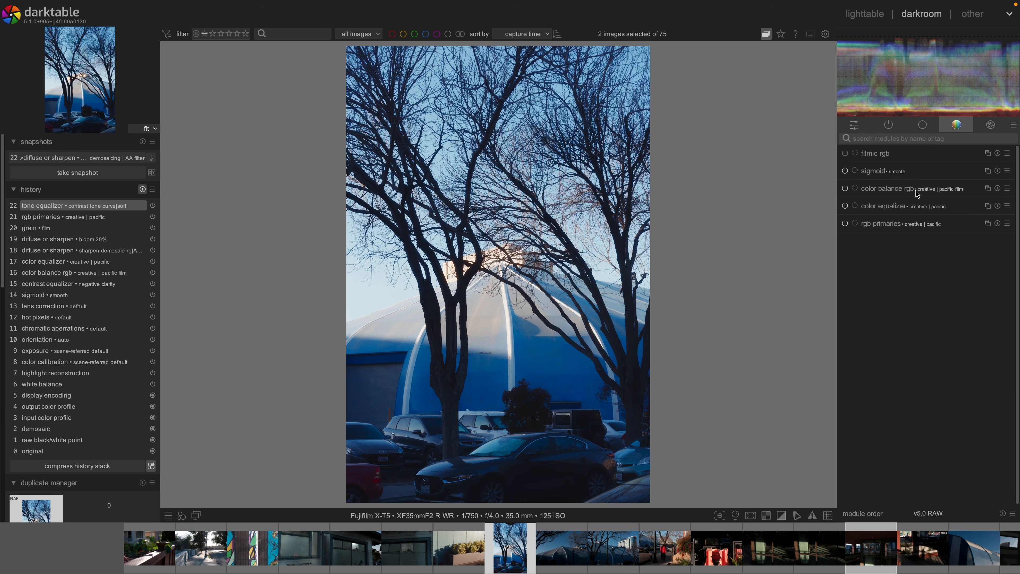
pyautogui.click(951, 189)
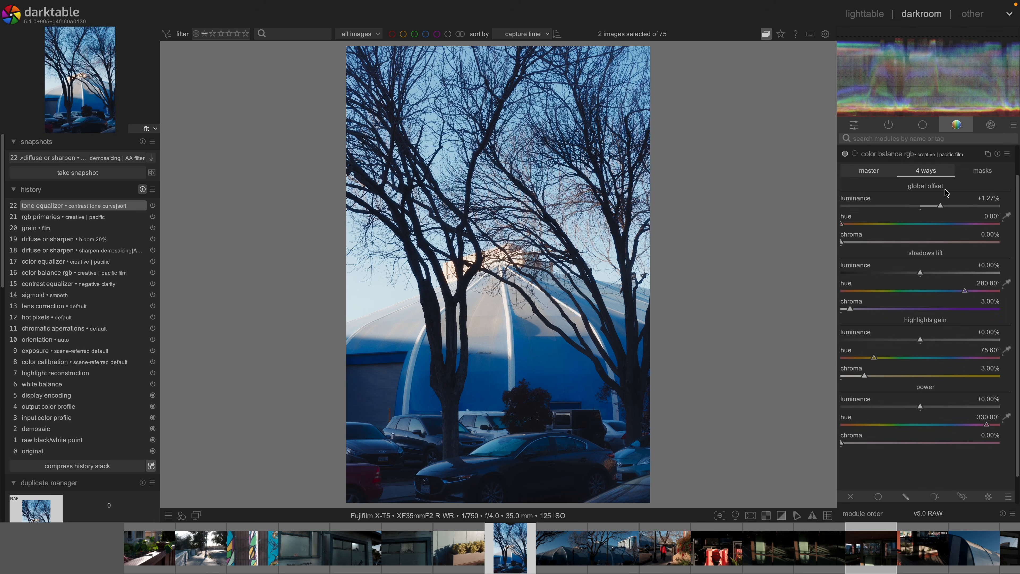
pyautogui.click(932, 206)
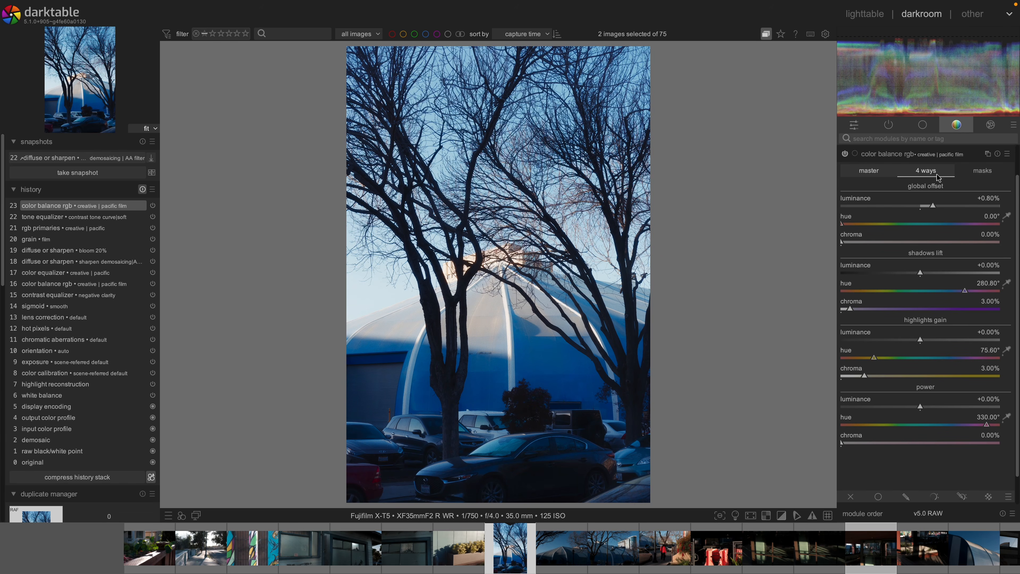
# - Shift the blue hue in rgb primaries to -10.3° and compress the photo's history stack
pyautogui.click(940, 154)
pyautogui.click(901, 222)
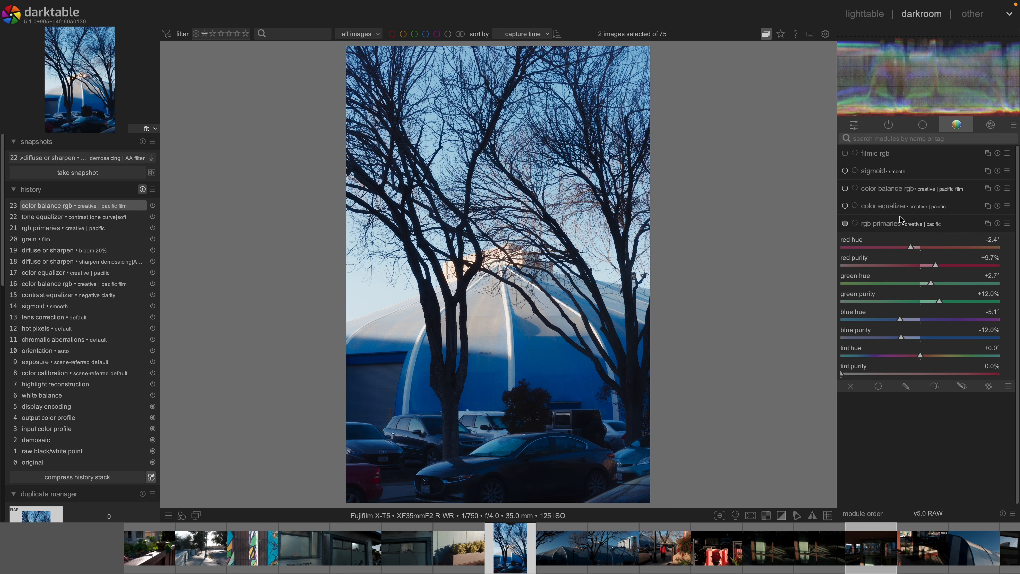
pyautogui.click(880, 320)
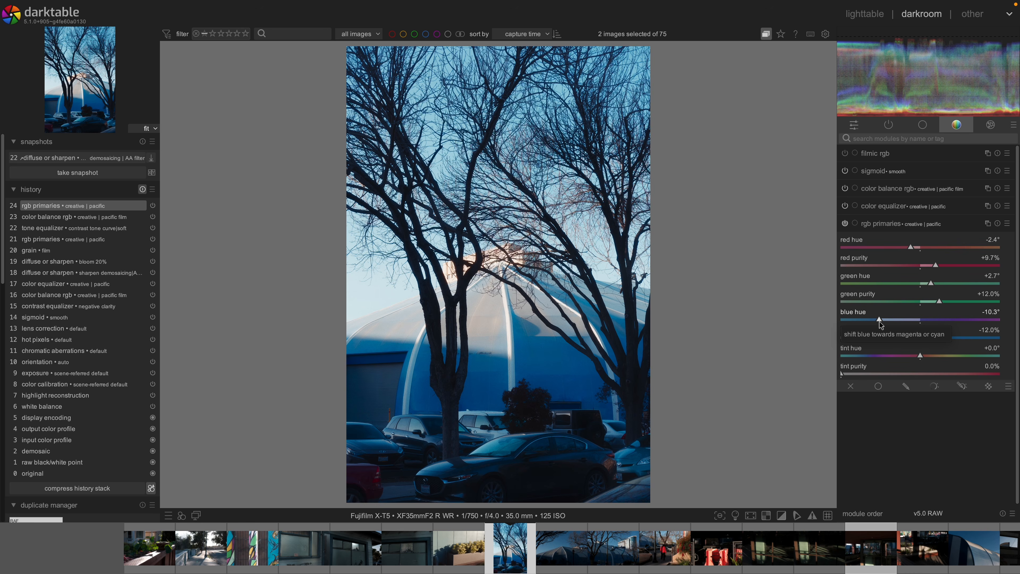
pyautogui.scroll(-1, 95, 401)
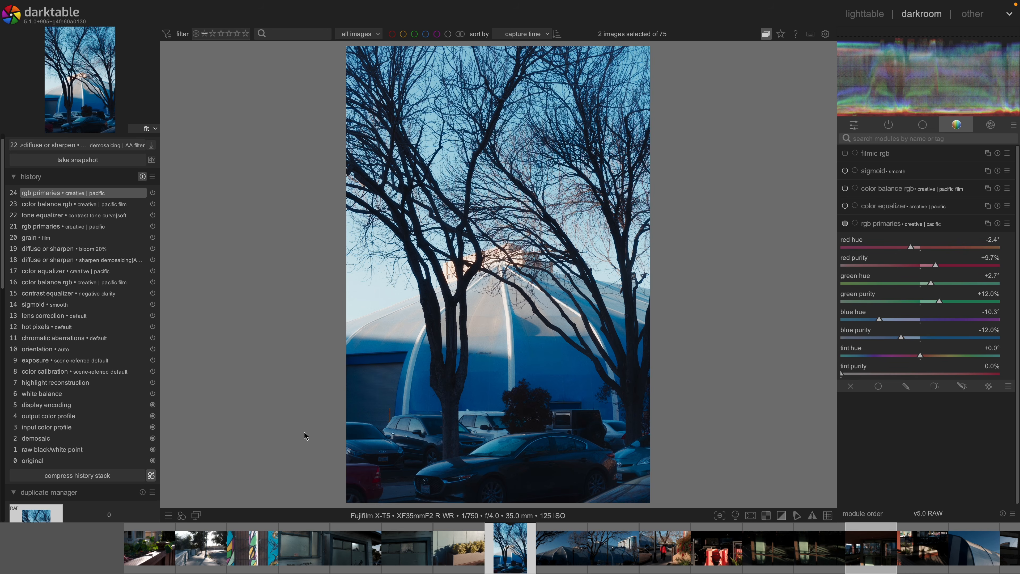
pyautogui.click(83, 479)
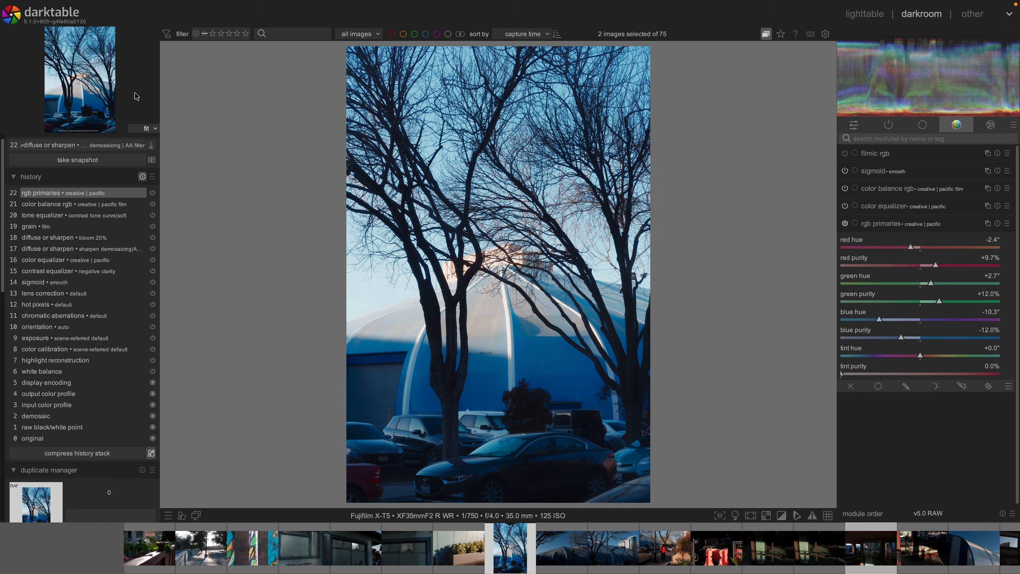
# - Start creating a style from the current history and name it creative|video style
pyautogui.click(181, 515)
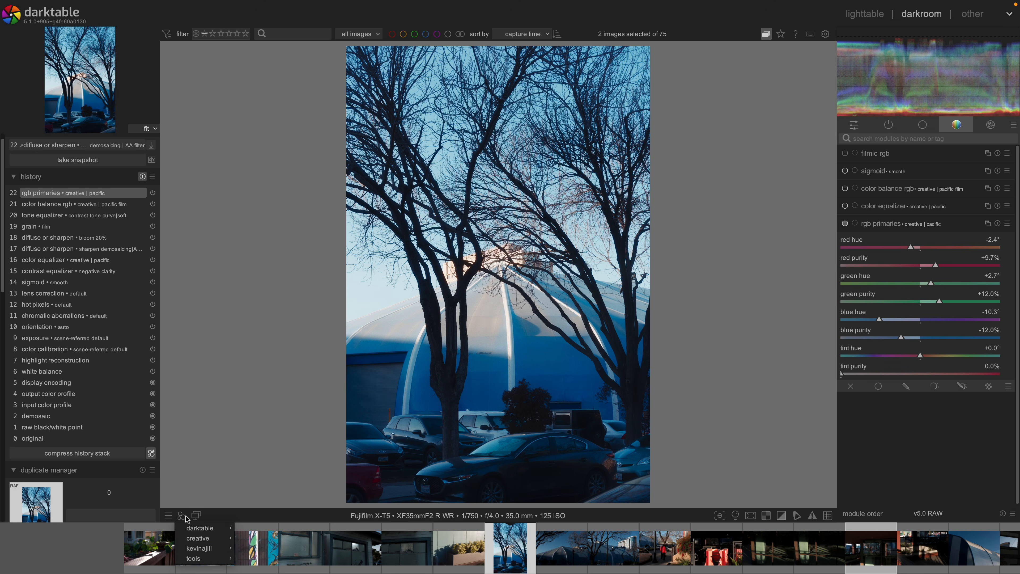
pyautogui.moveTo(189, 538)
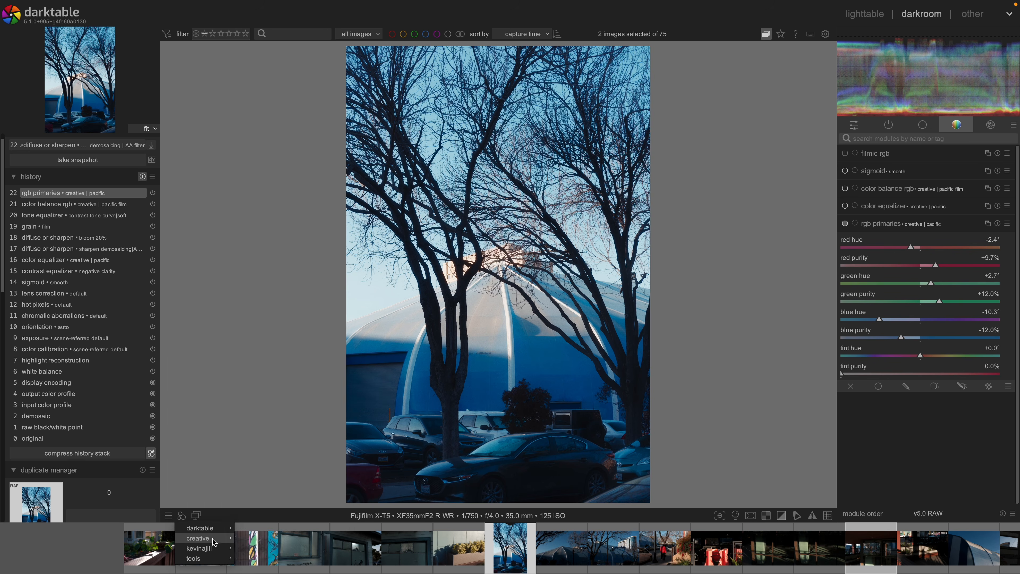
pyautogui.click(172, 464)
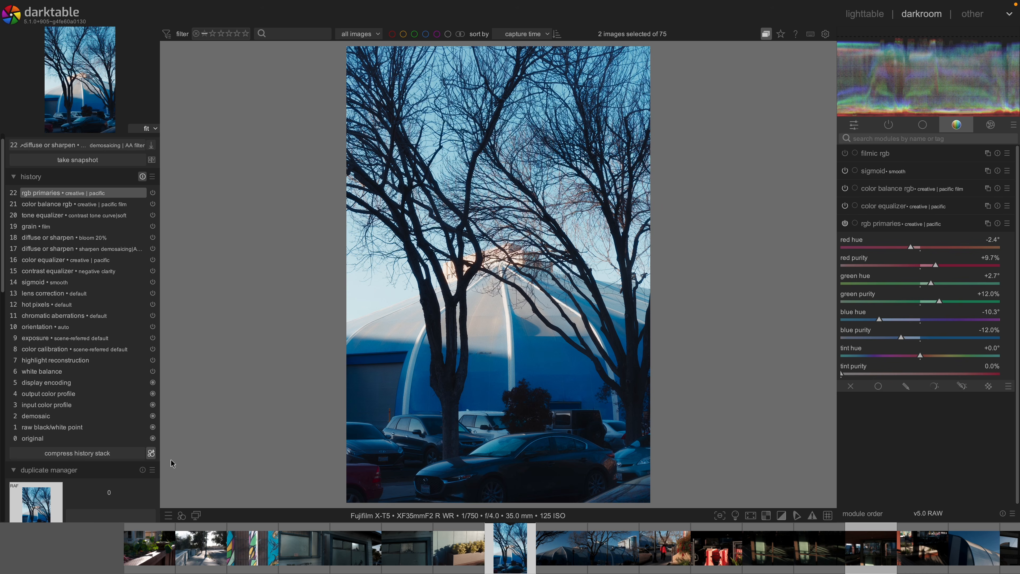
pyautogui.click(156, 455)
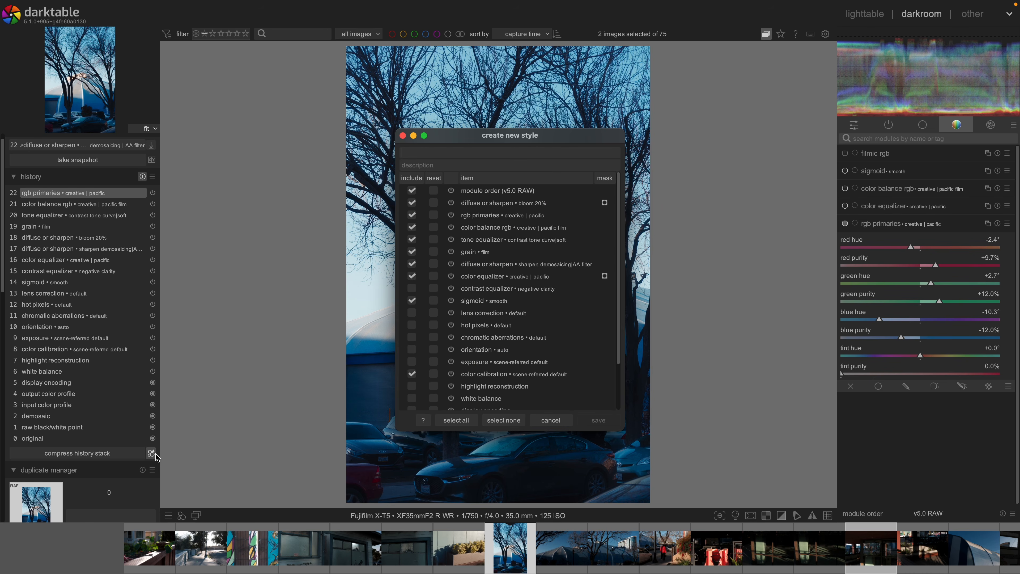
pyautogui.write('creative|video style')
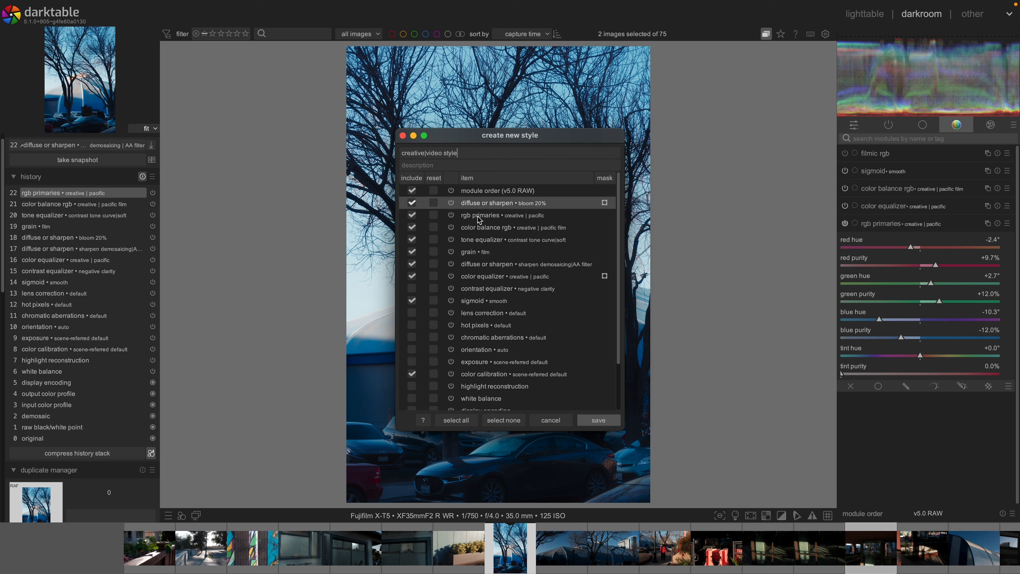
# - Exclude color calibration and sigmoid from the style, and include the negative clarity contrast equalizer
pyautogui.scroll(-3, 442, 342)
pyautogui.click(412, 319)
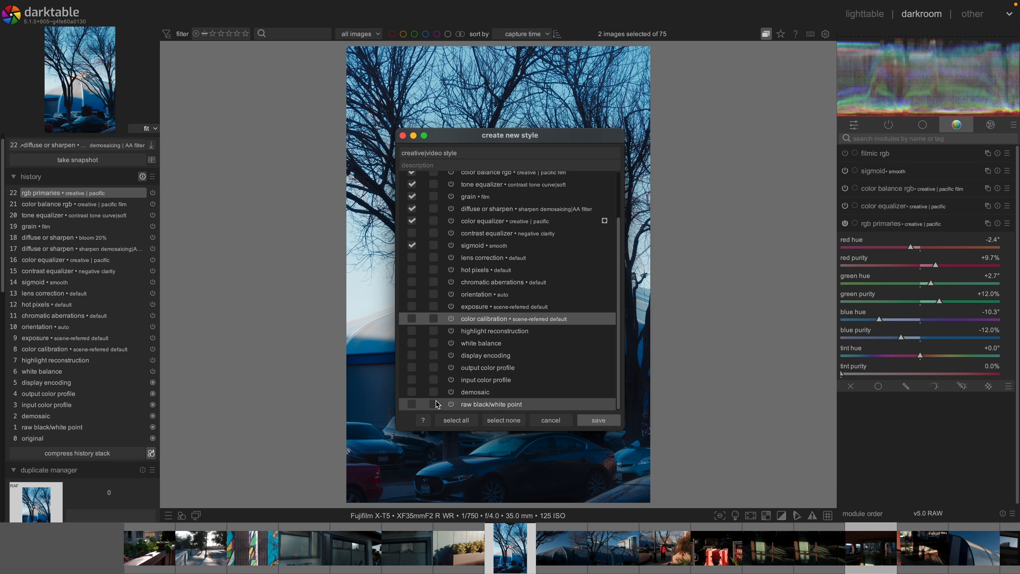
pyautogui.scroll(5, 458, 362)
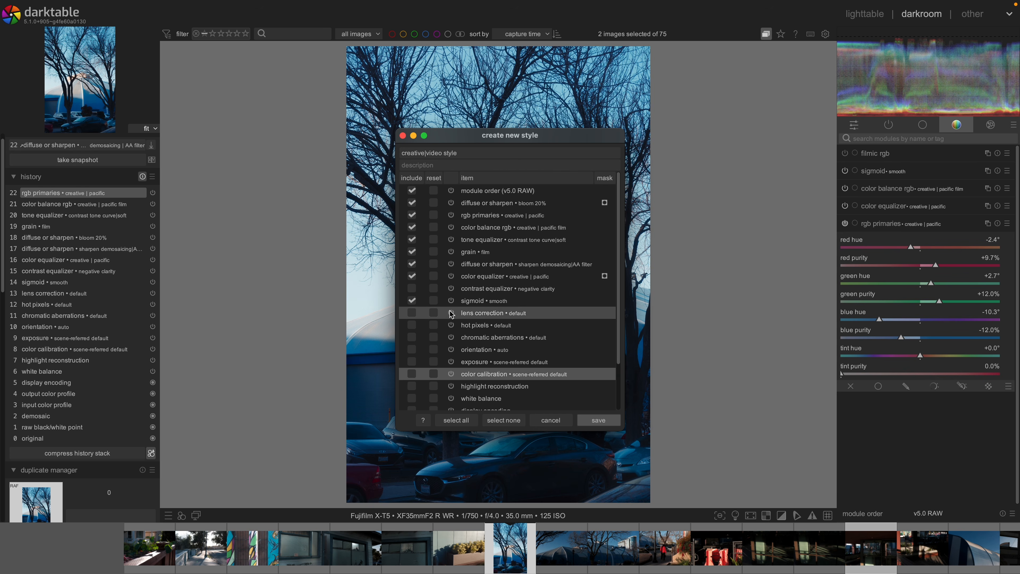
pyautogui.click(412, 289)
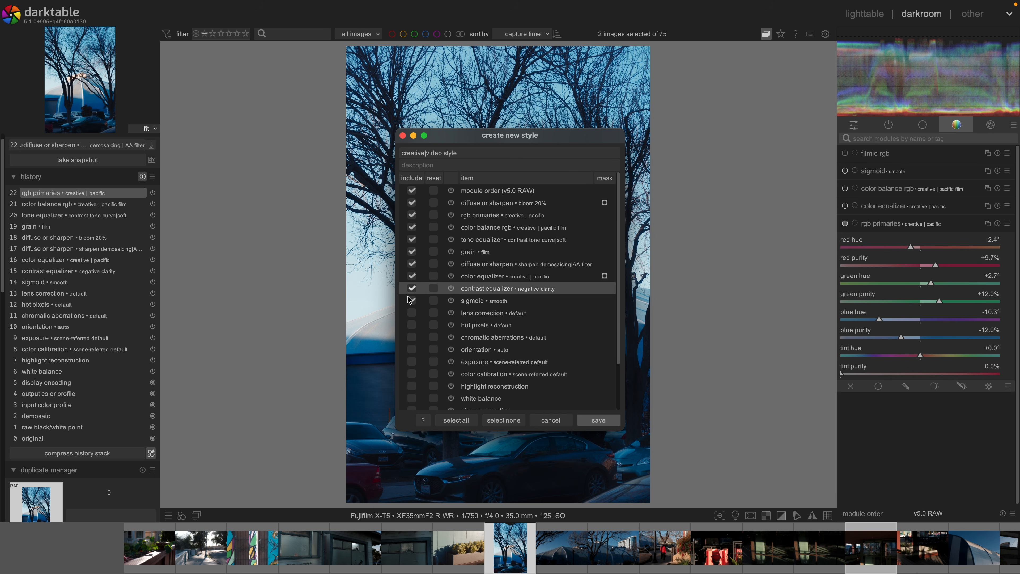
pyautogui.scroll(-3, 499, 317)
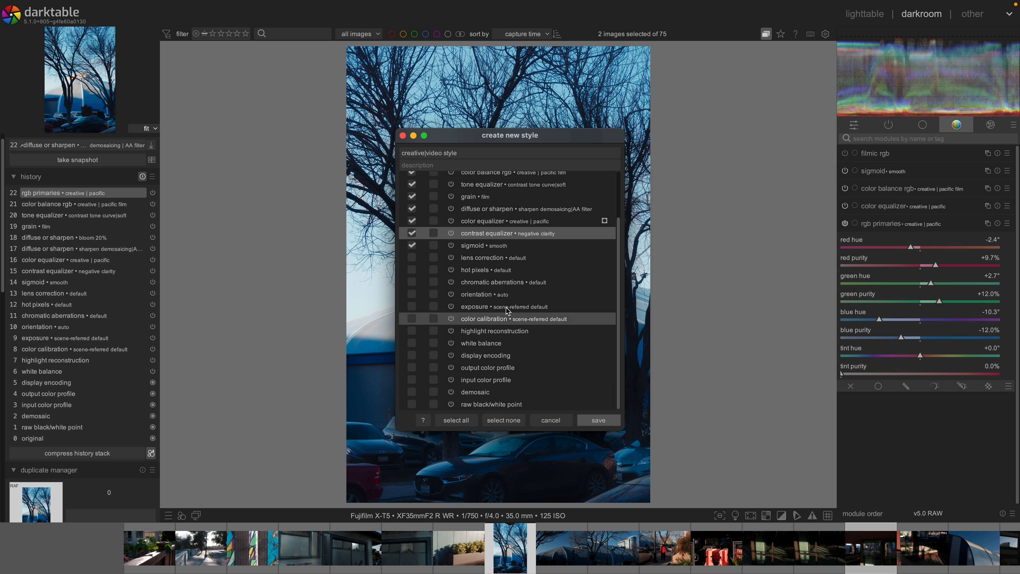
pyautogui.scroll(2, 462, 298)
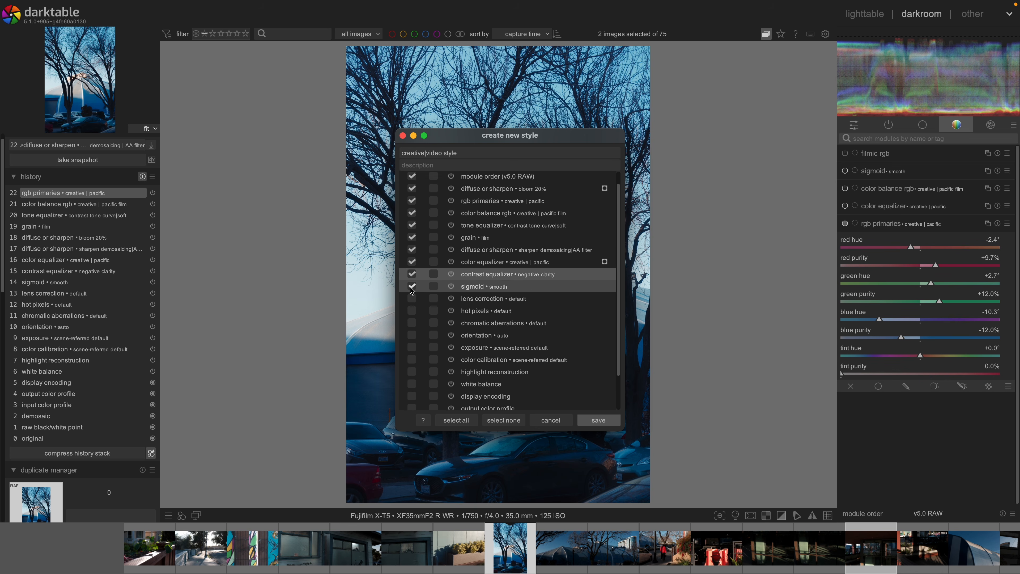
pyautogui.click(412, 286)
# - Check the style's item list and save it, overwriting the existing creative|video style
pyautogui.scroll(1, 462, 294)
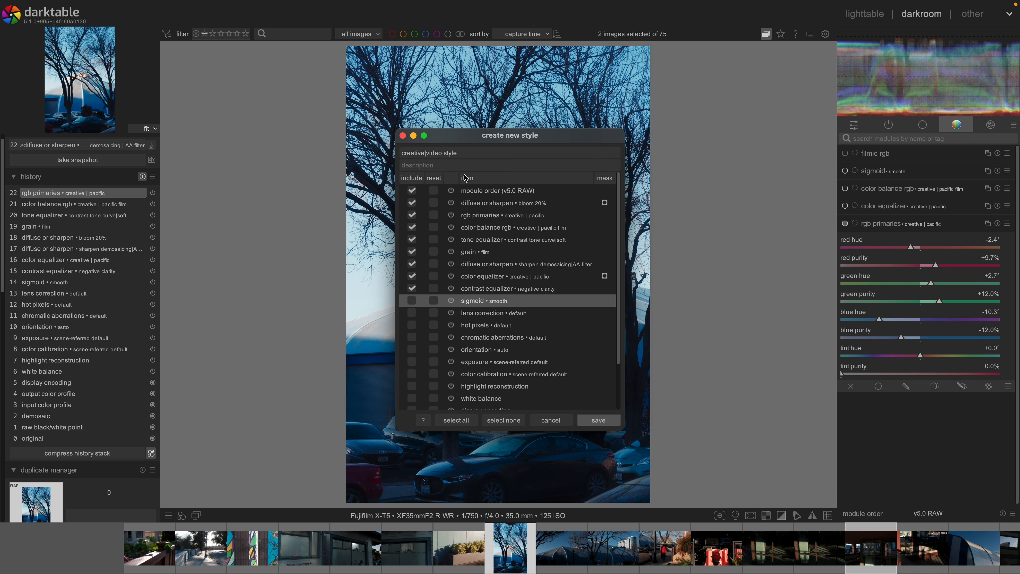
pyautogui.scroll(-2, 495, 289)
pyautogui.scroll(2, 495, 290)
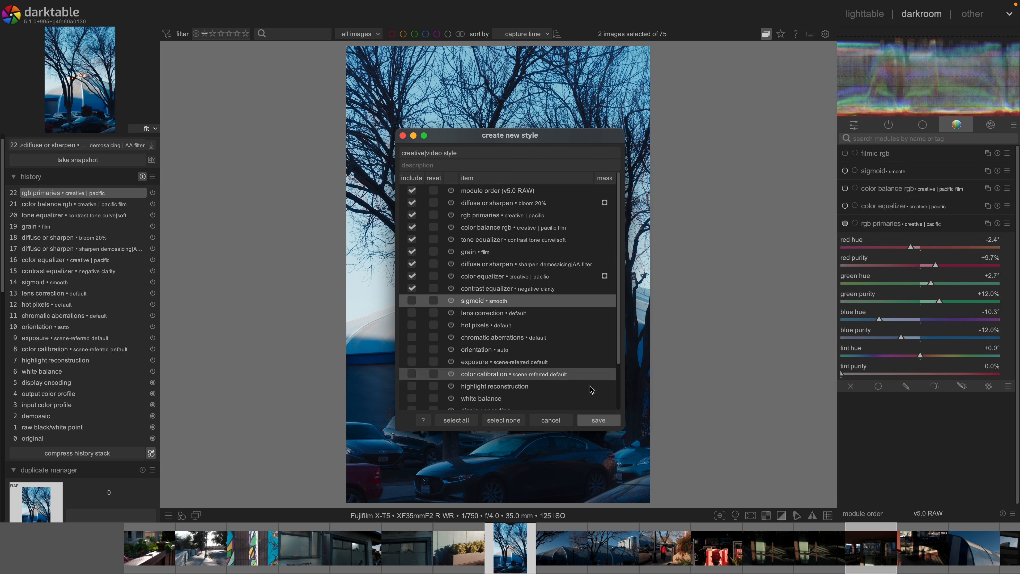
pyautogui.click(601, 420)
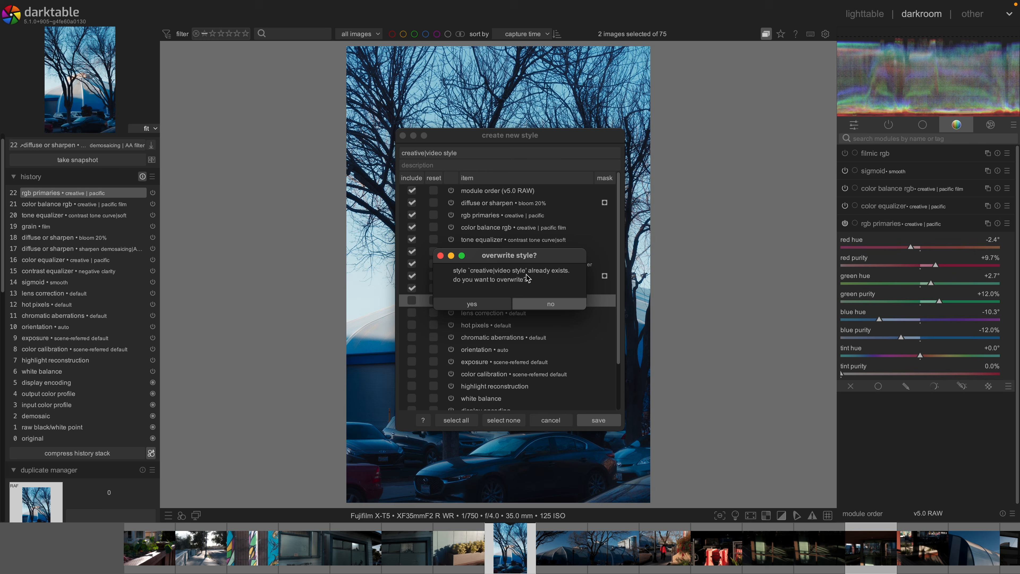
pyautogui.click(474, 305)
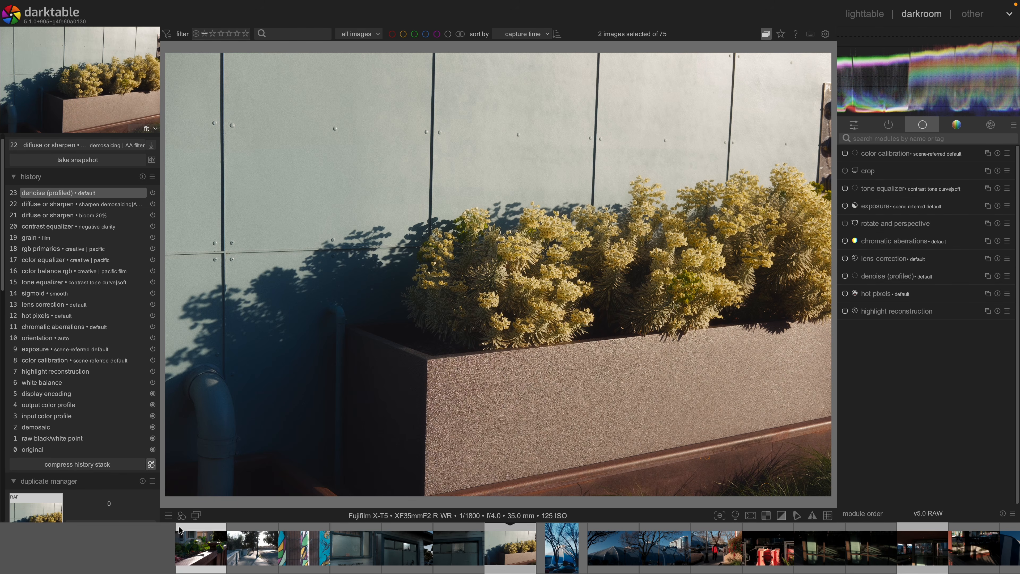
# - Preview the grain style in the tools group on the plant photo without applying it
pyautogui.click(181, 515)
pyautogui.moveTo(229, 557)
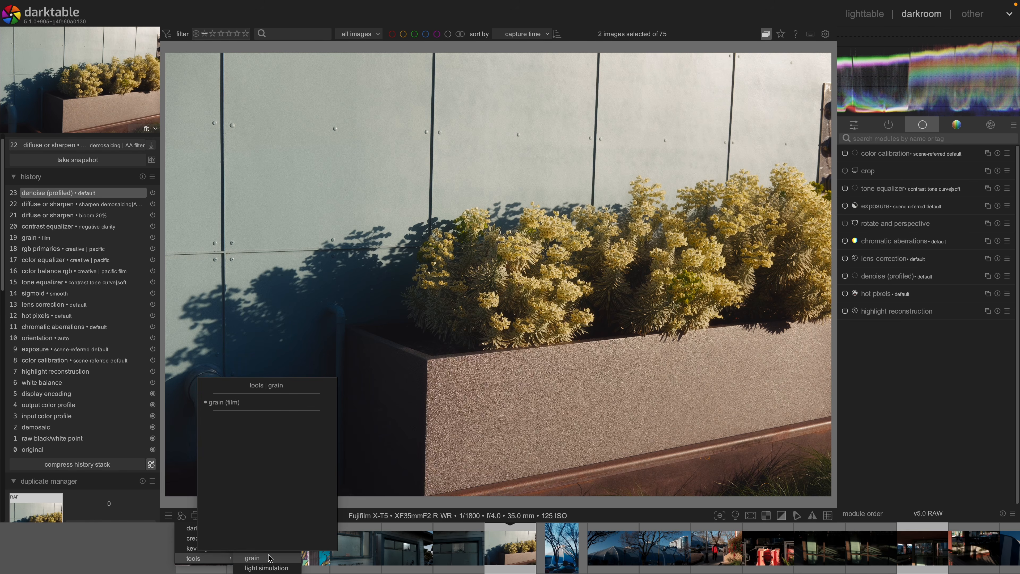
pyautogui.click(440, 441)
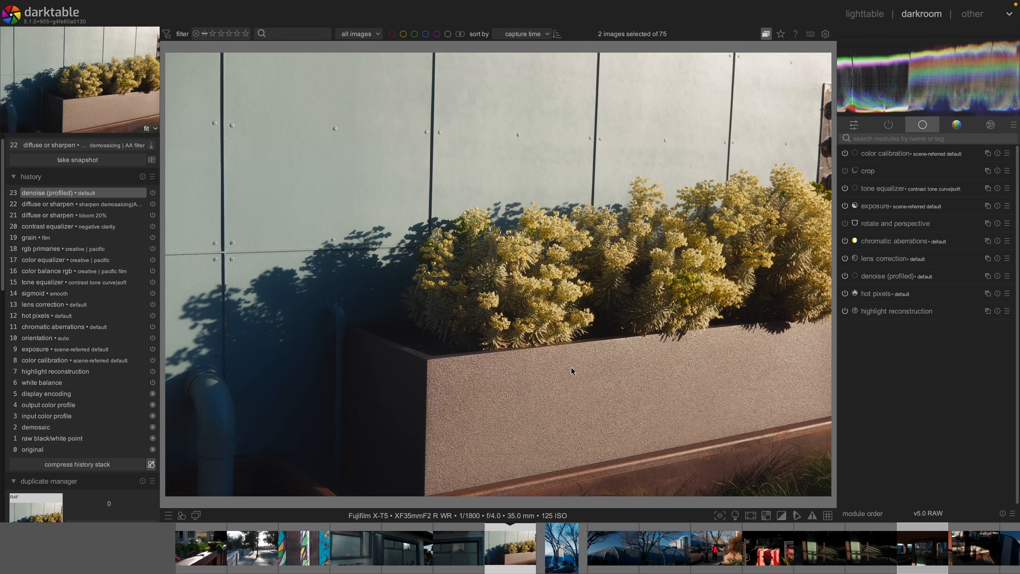
# - Open the grain module's settings and toggle the grain effect on the plant photo
pyautogui.click(991, 125)
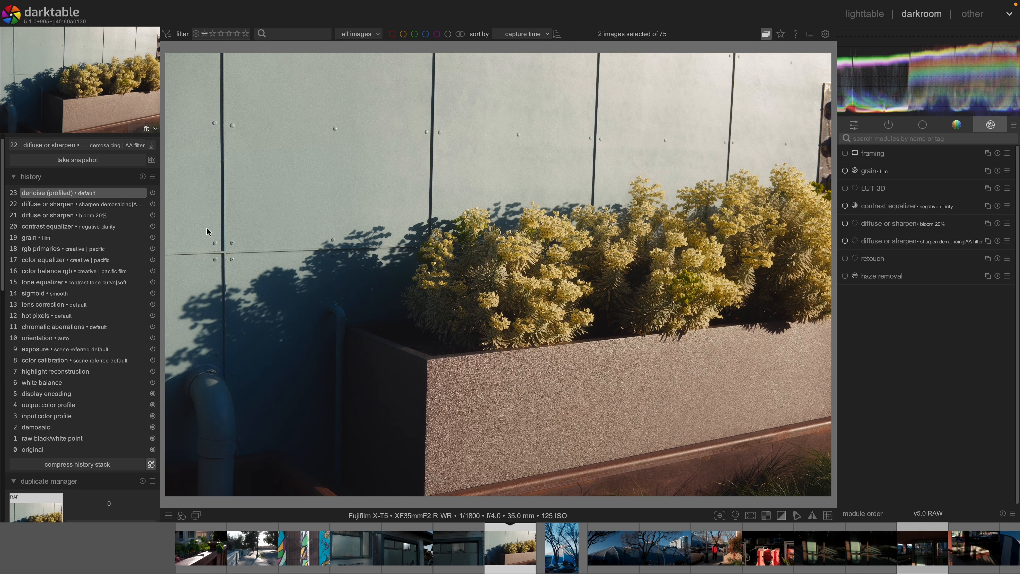
pyautogui.click(887, 173)
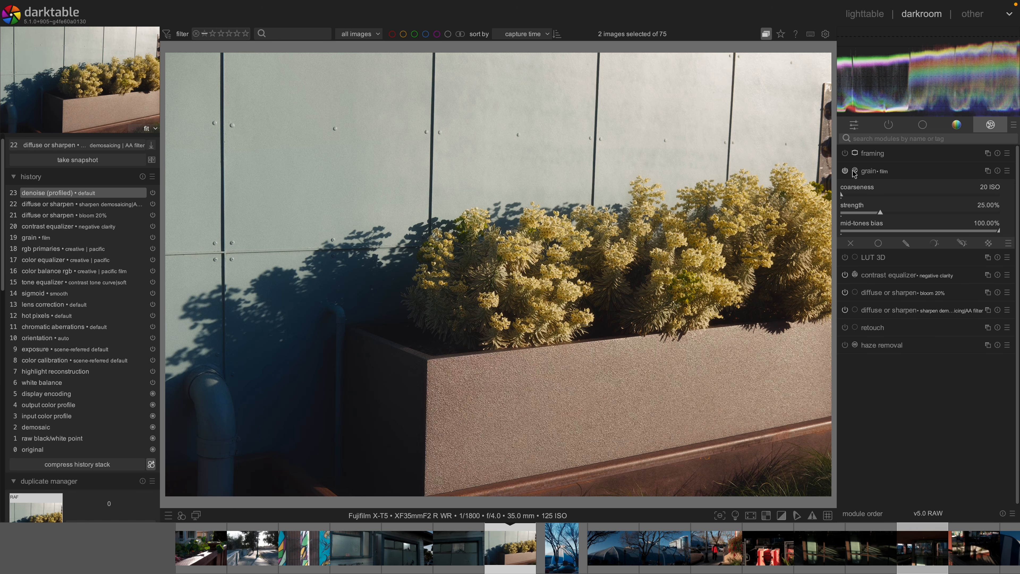
pyautogui.click(845, 172)
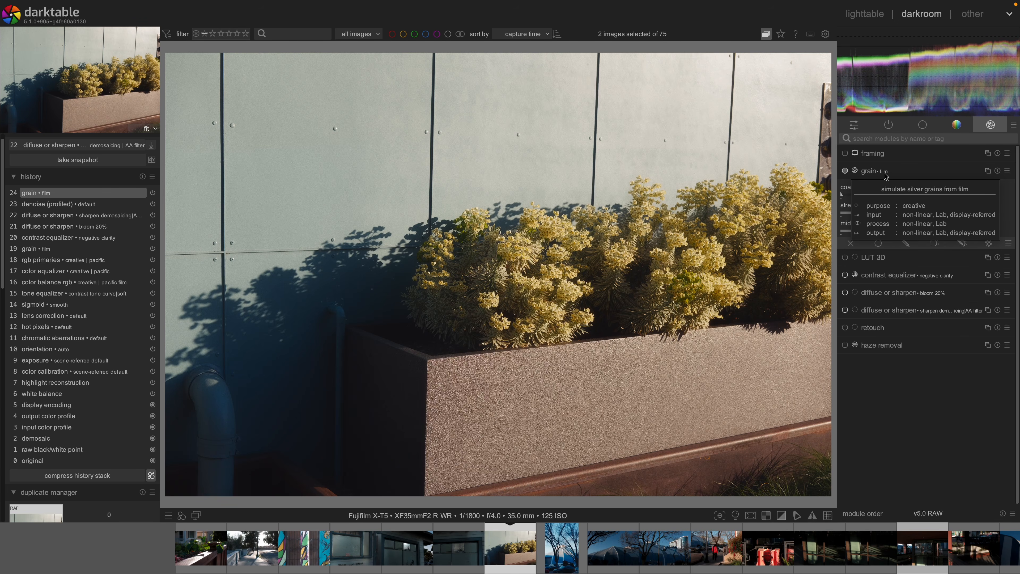
# - Open the grain module's instance options, and enter film as its label
pyautogui.click(988, 171)
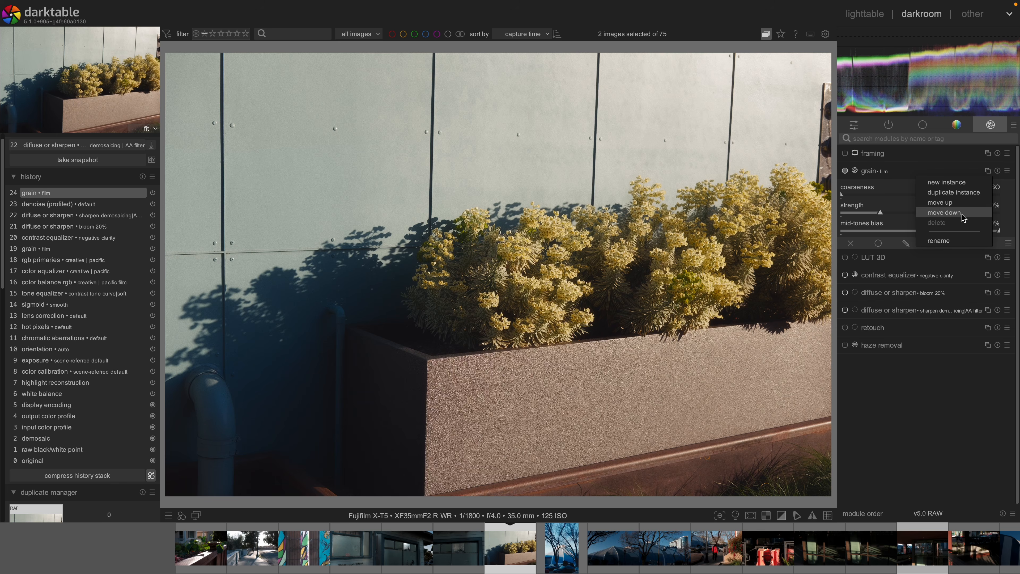
pyautogui.doubleClick(891, 177)
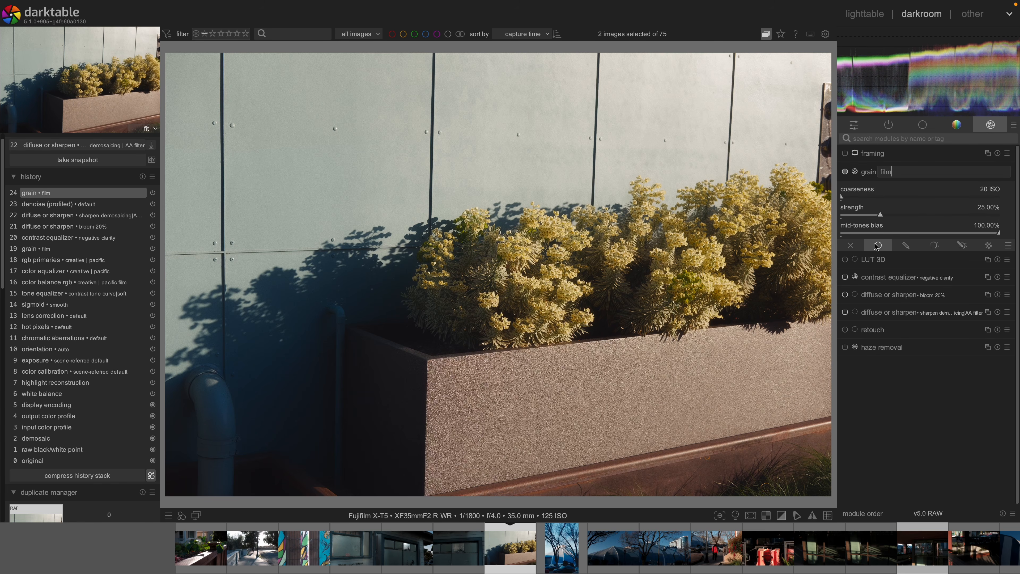
pyautogui.write('film')
pyautogui.press('Return')
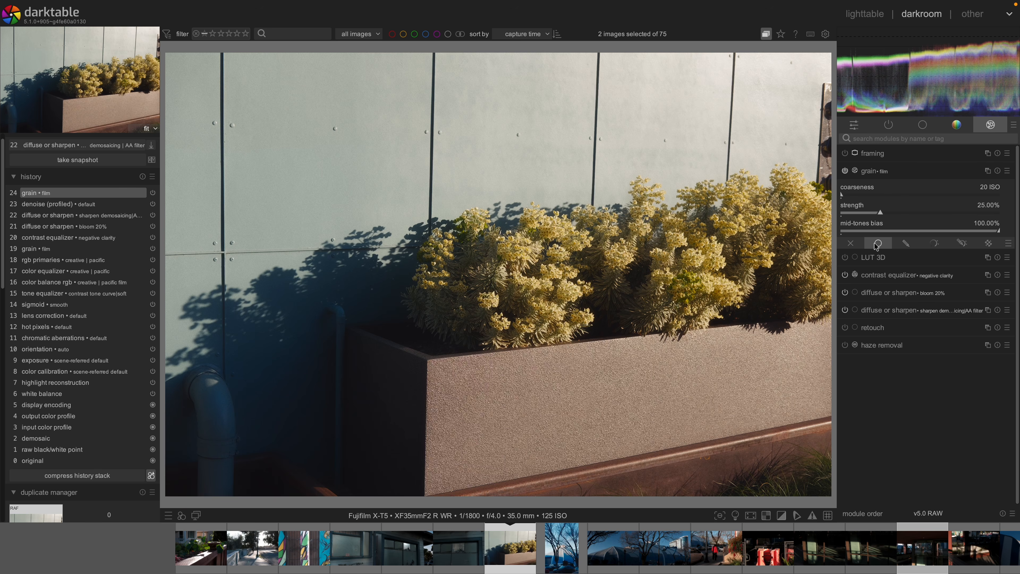
pyautogui.click(151, 476)
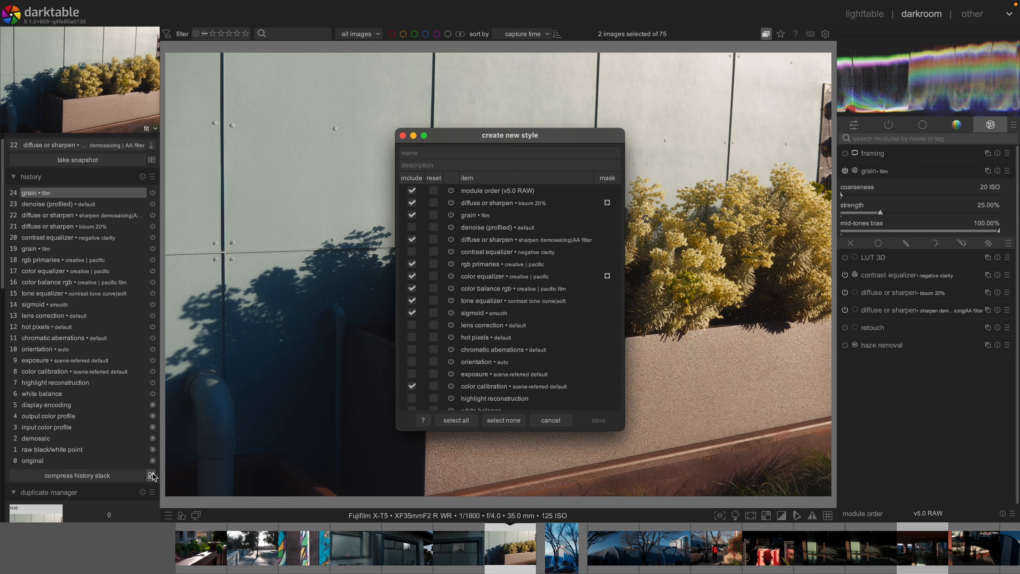
pyautogui.click(535, 422)
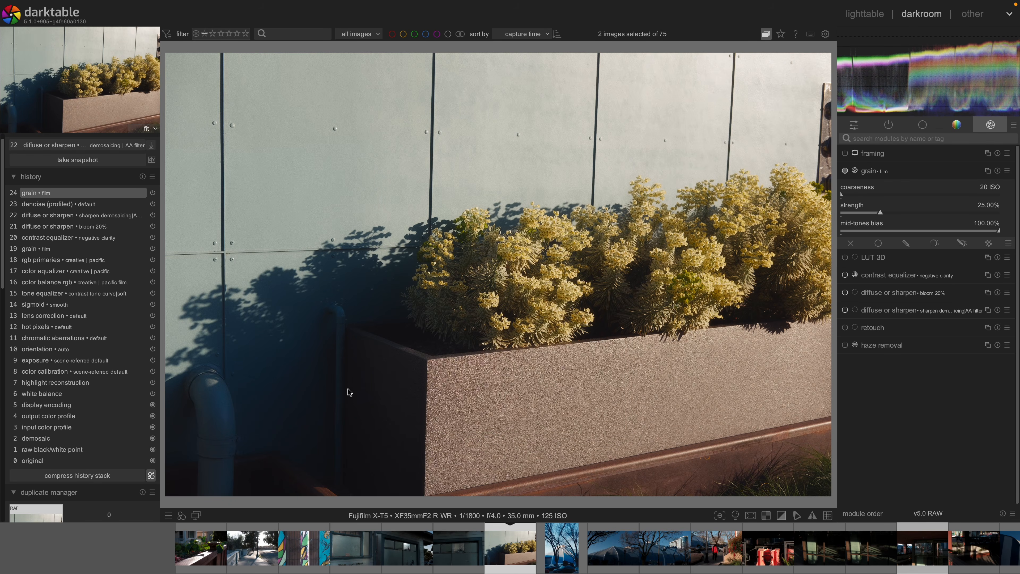
pyautogui.click(182, 515)
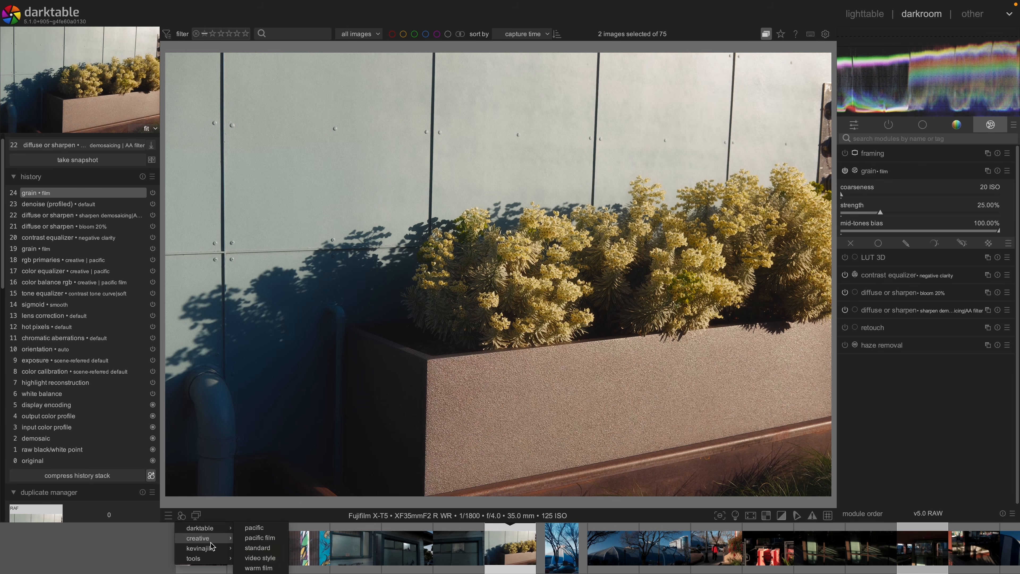
pyautogui.click(180, 461)
pyautogui.click(151, 475)
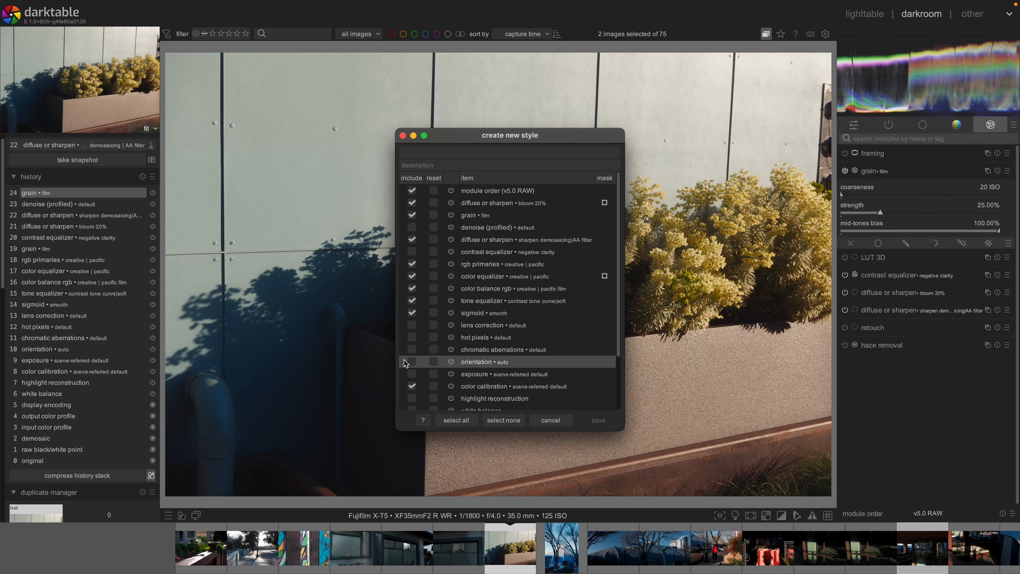
pyautogui.write('tool')
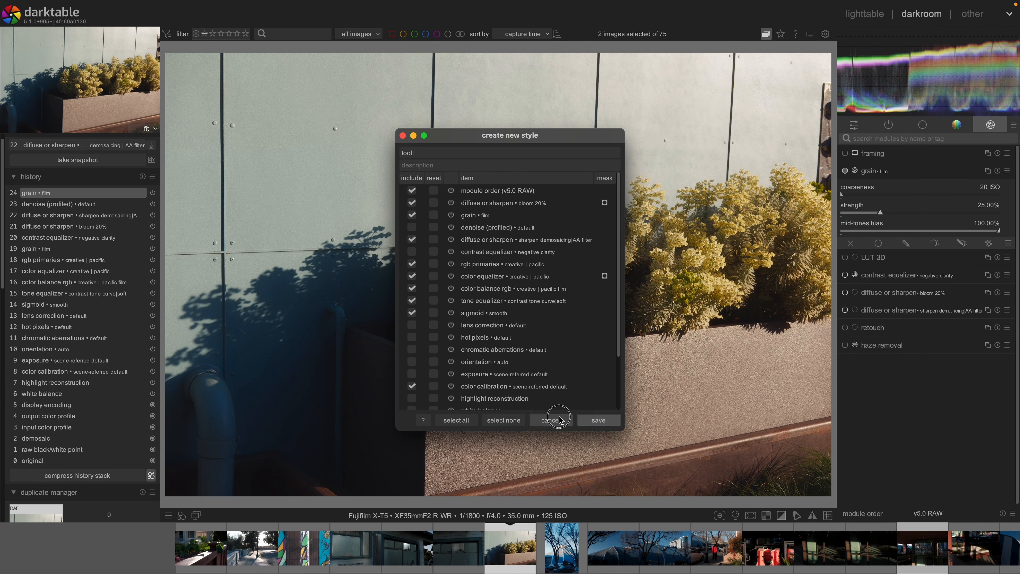
pyautogui.click(550, 420)
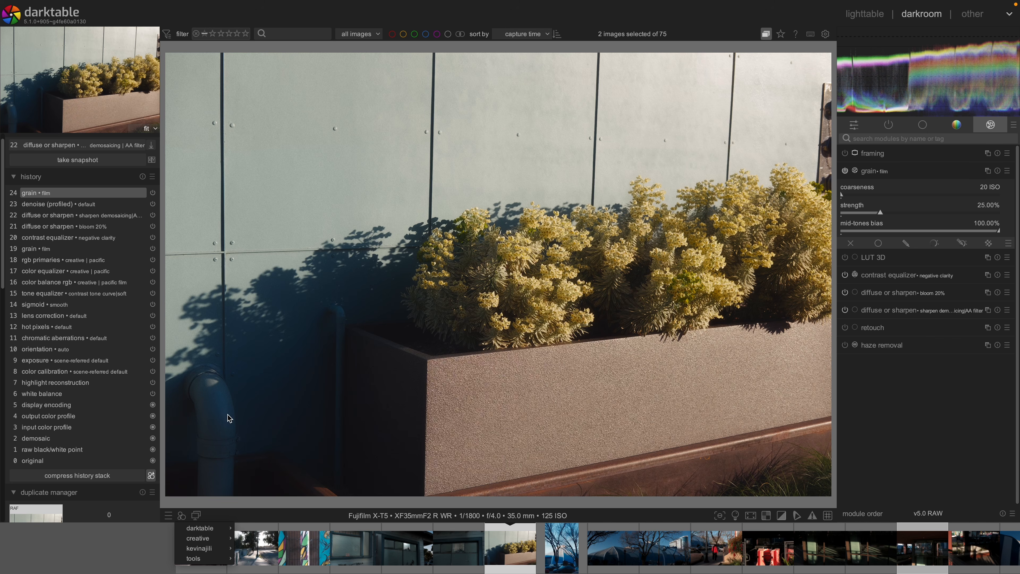
# - Create a style named tools|grain that includes only the grain film module, overwriting the existing style
pyautogui.click(152, 478)
pyautogui.write('tools|grain')
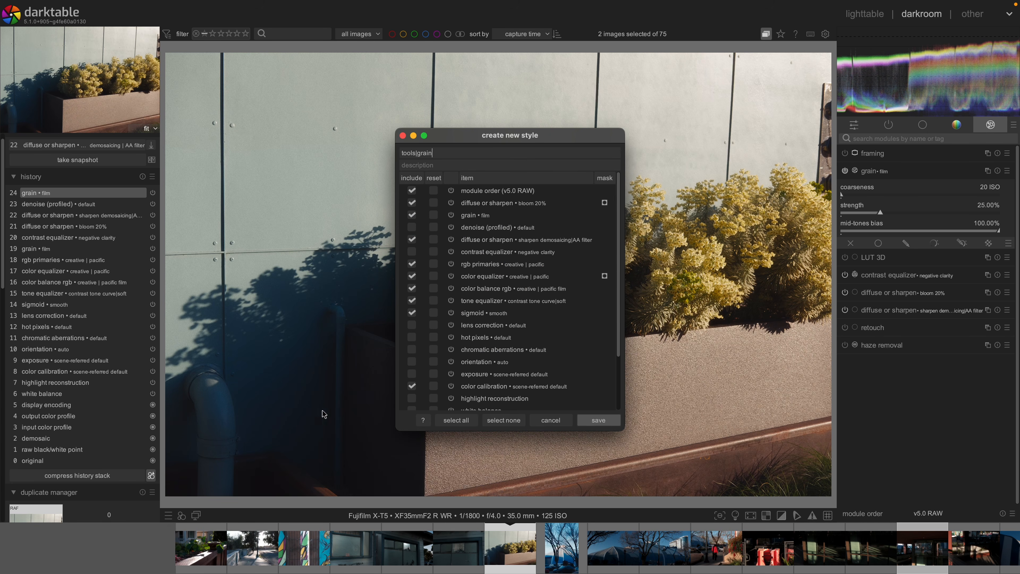
pyautogui.click(503, 420)
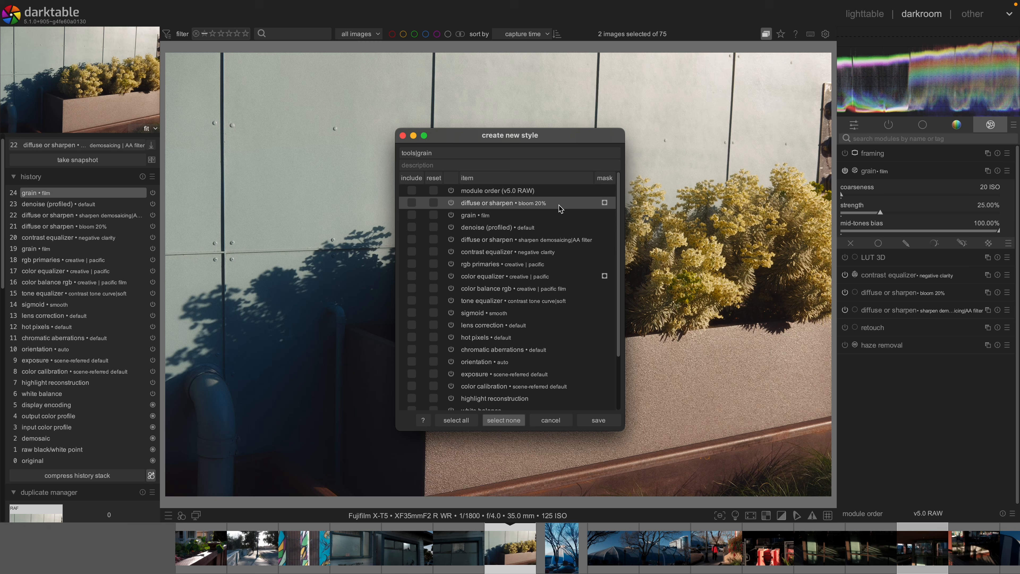
pyautogui.click(412, 216)
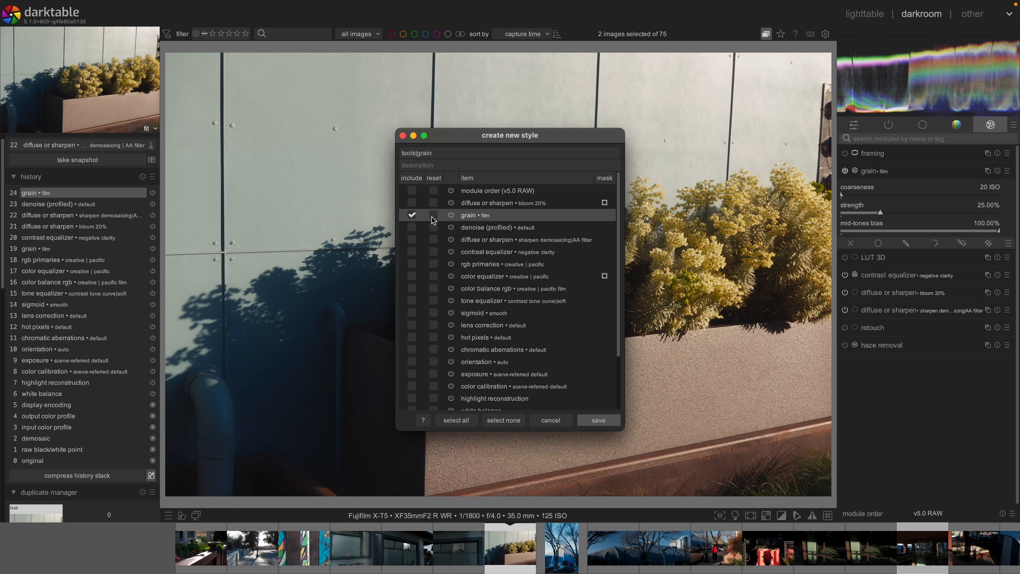
pyautogui.click(584, 419)
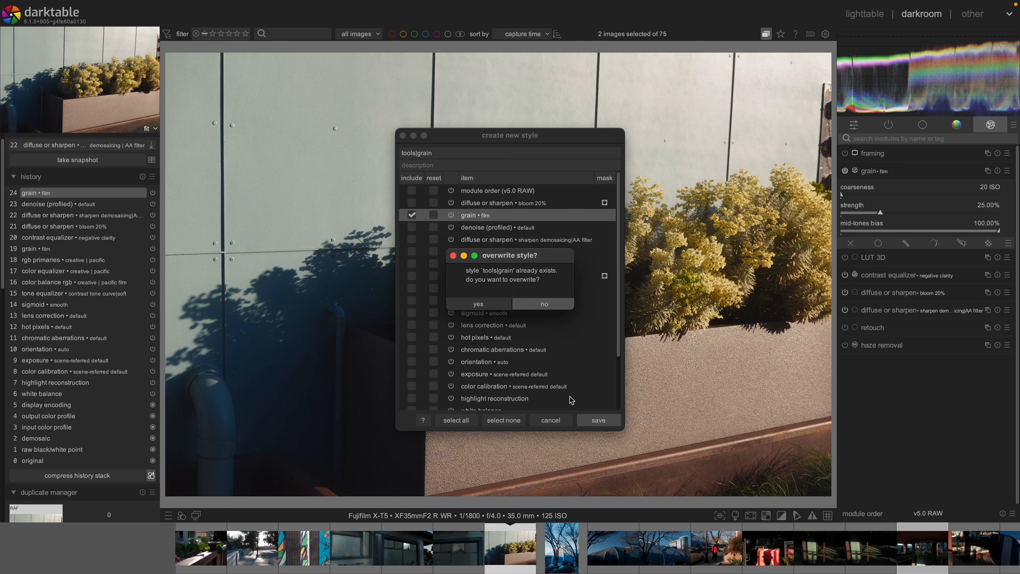
pyautogui.click(479, 304)
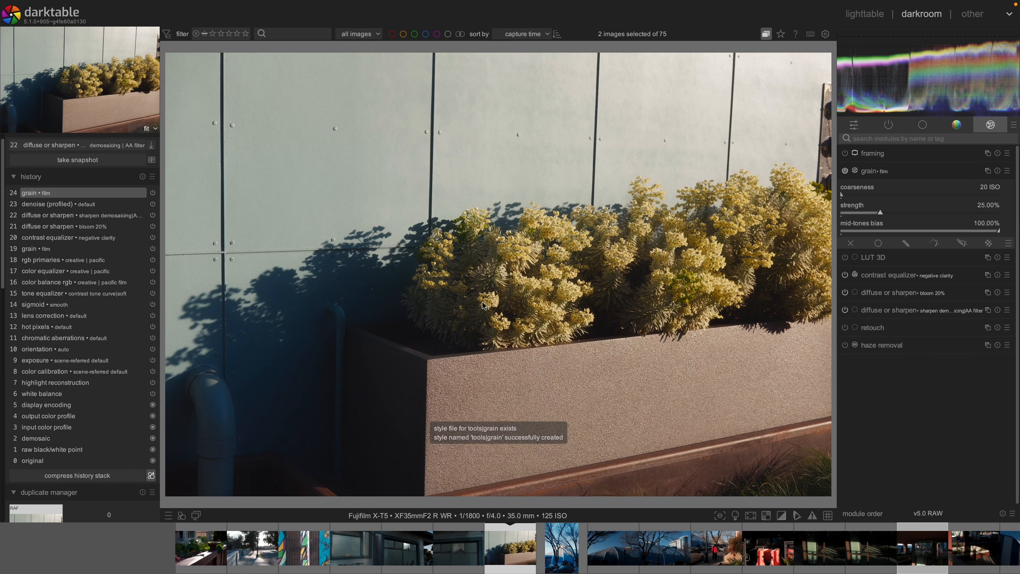
# - Return to the lighttable, select the plant, tree and two dome photos, and apply the tools grain style to all four
pyautogui.press('l')
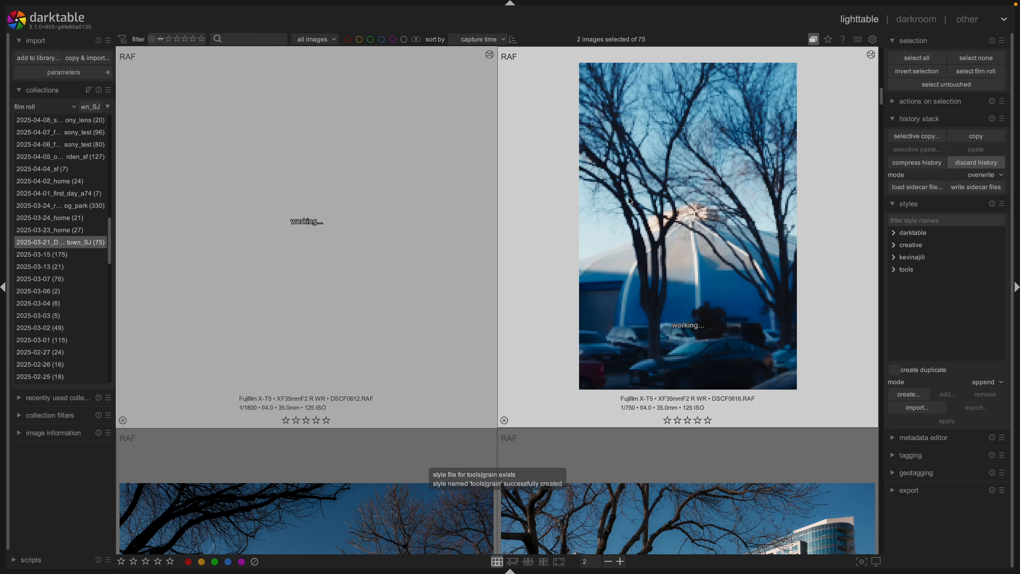
pyautogui.scroll(-3, 365, 241)
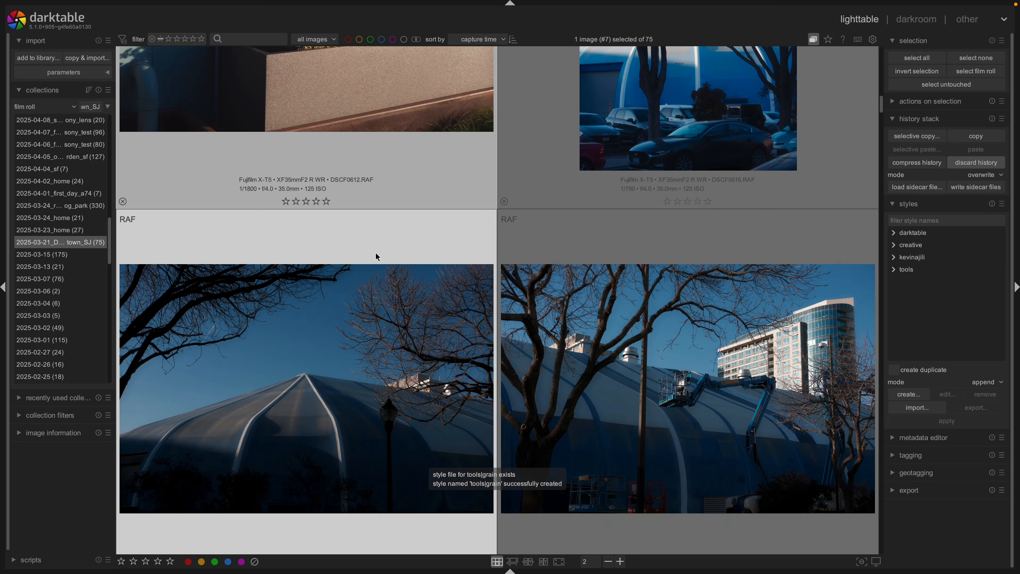
pyautogui.keyDown('shift'); pyautogui.click(624, 447); pyautogui.keyUp('shift')
pyautogui.scroll(3, 627, 448)
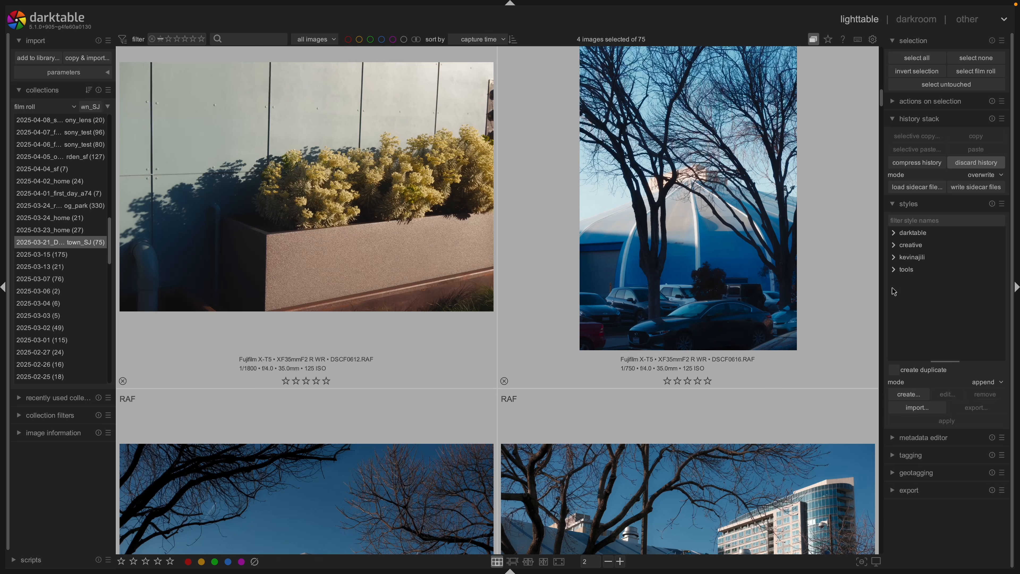
pyautogui.click(907, 269)
pyautogui.doubleClick(932, 318)
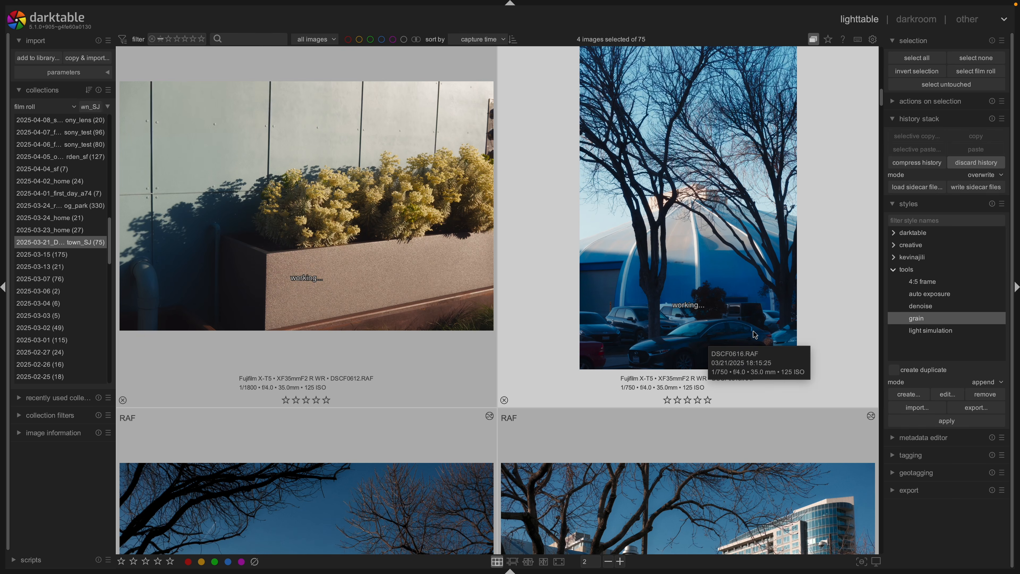
# - Compare the four photos with the grain style, and examine the grain at 100% on the dome photo with the lamp post
pyautogui.scroll(-2, 754, 345)
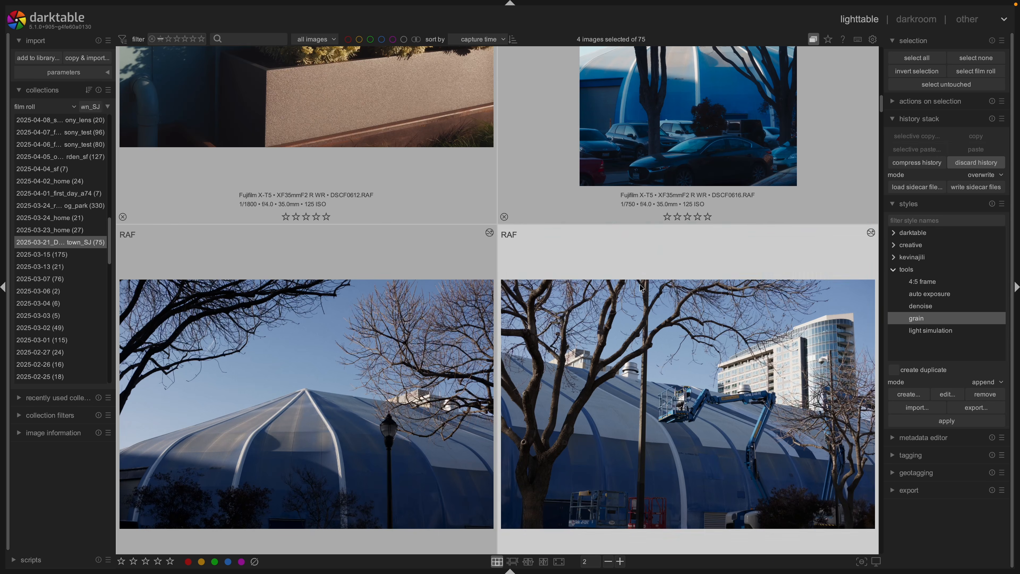
pyautogui.scroll(2, 645, 329)
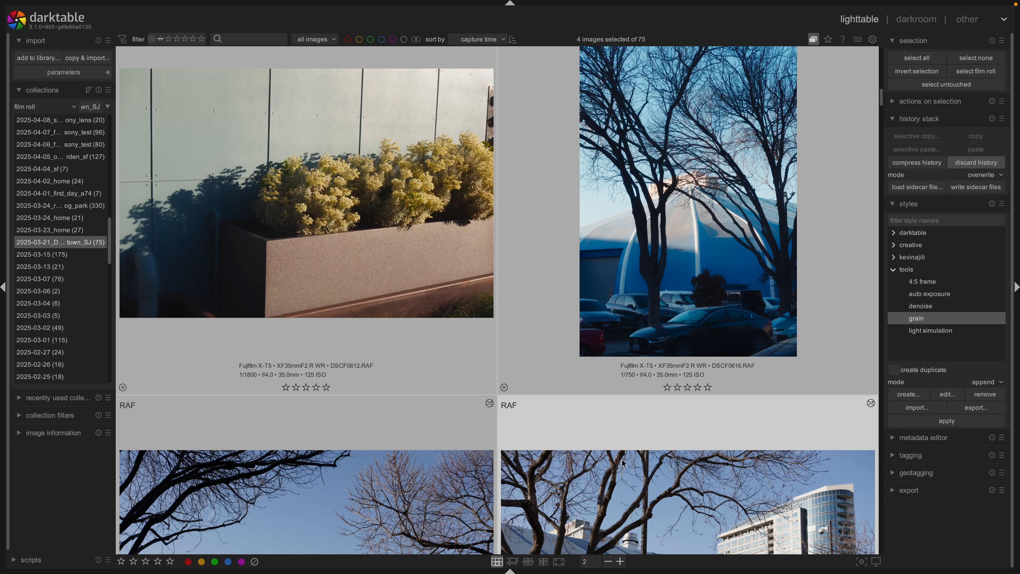
pyautogui.scroll(-2, 572, 326)
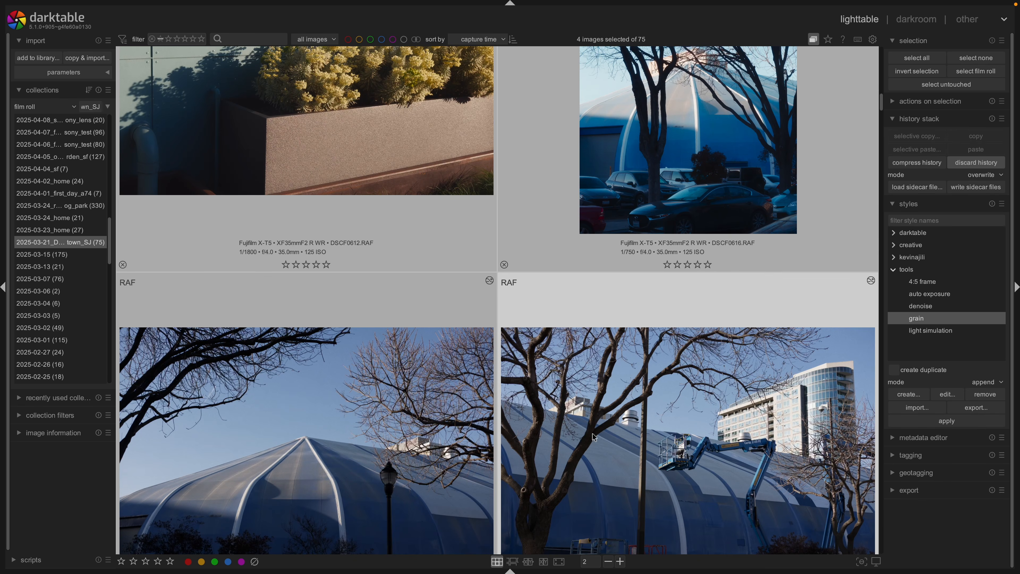
pyautogui.doubleClick(415, 452)
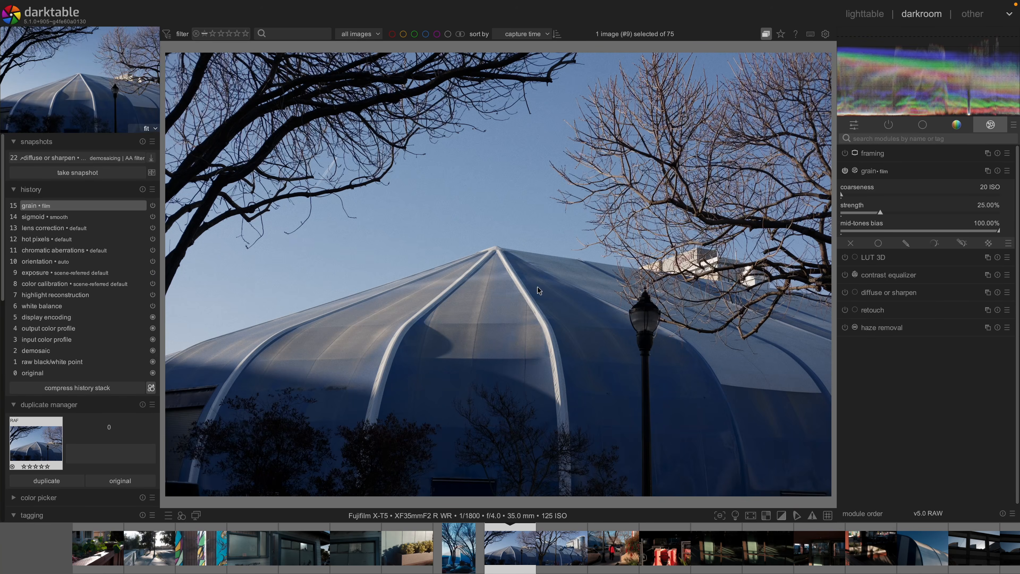
pyautogui.middleClick(539, 291)
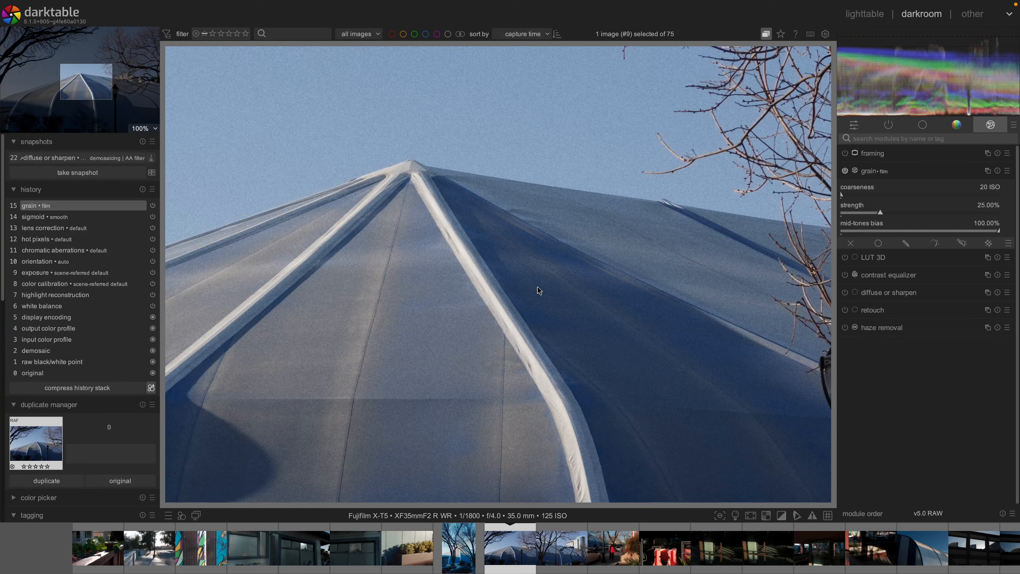
pyautogui.middleClick(539, 290)
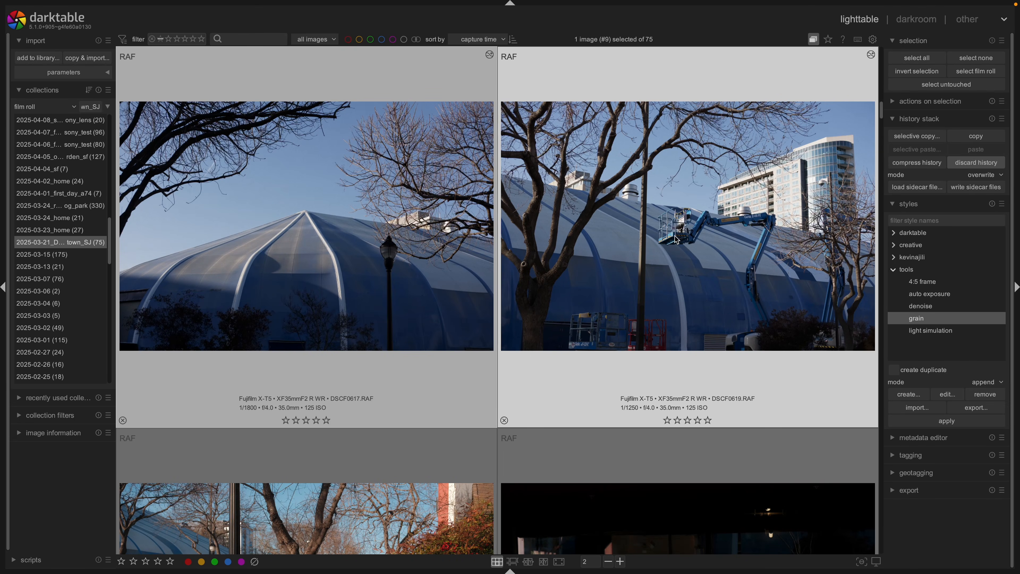
# - Open the shortcut preferences and expand the exposure entry among the processing modules
pyautogui.moveTo(76, 4)
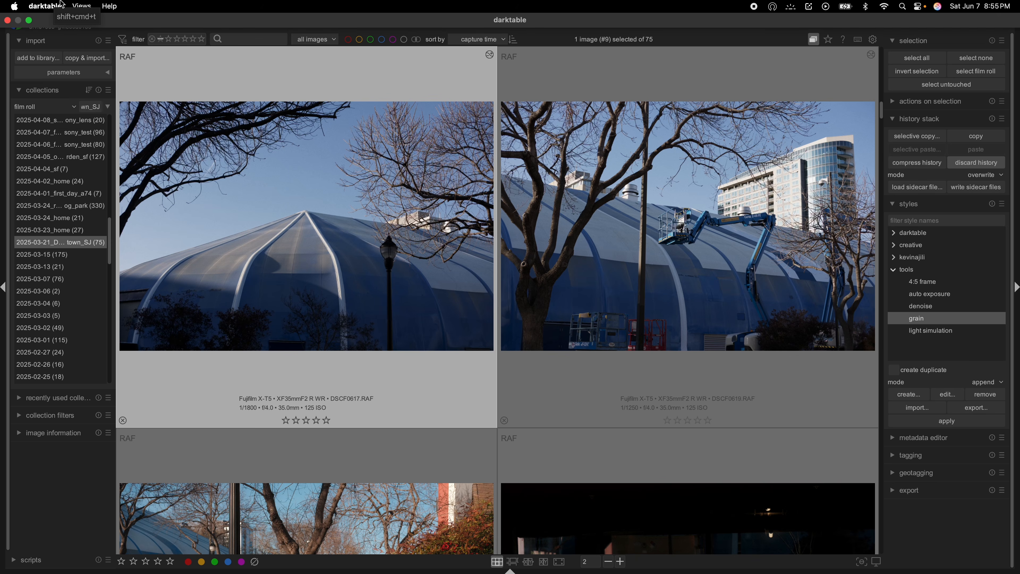
pyautogui.click(61, 4)
pyautogui.click(63, 33)
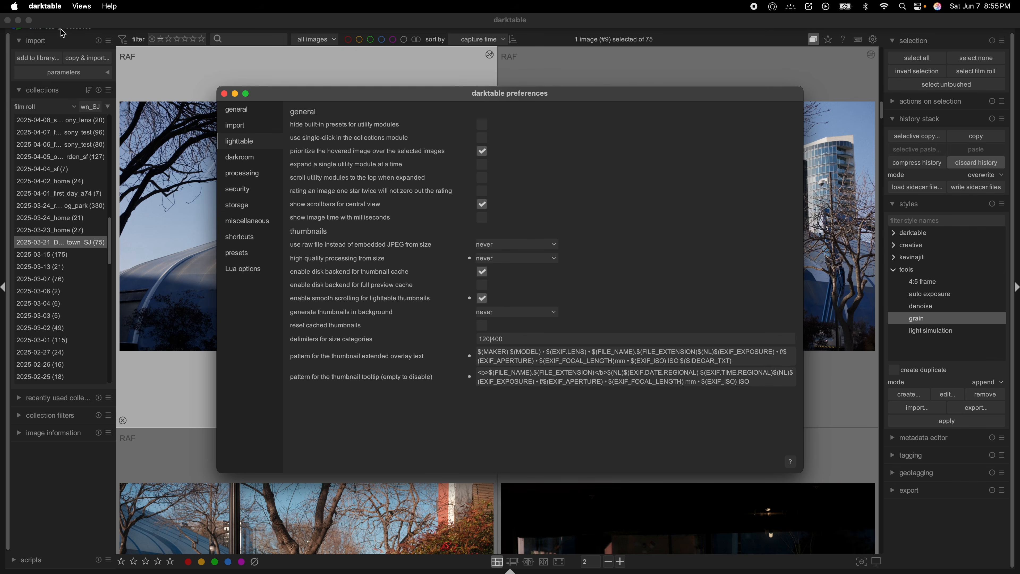
pyautogui.click(258, 240)
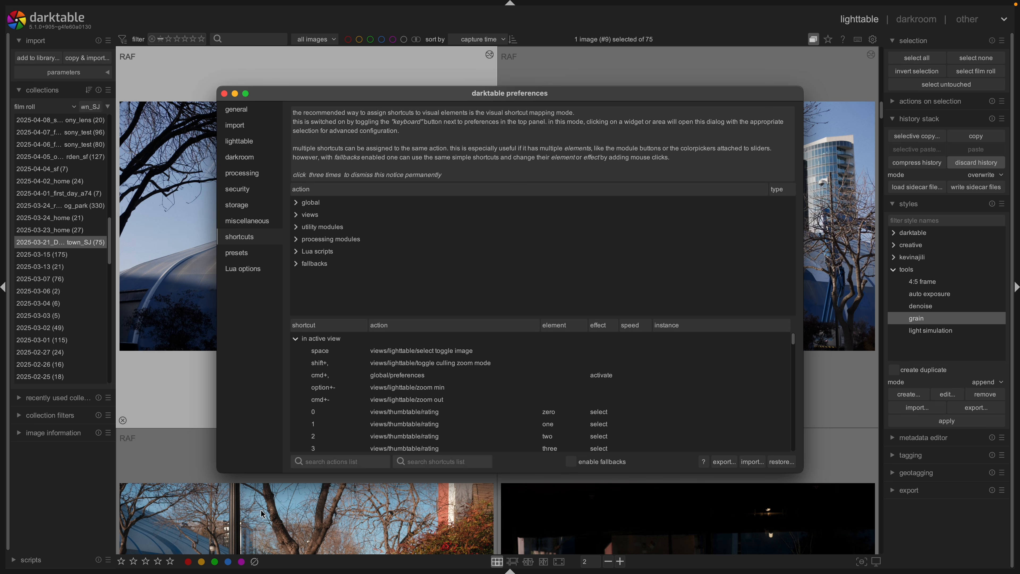
pyautogui.click(297, 240)
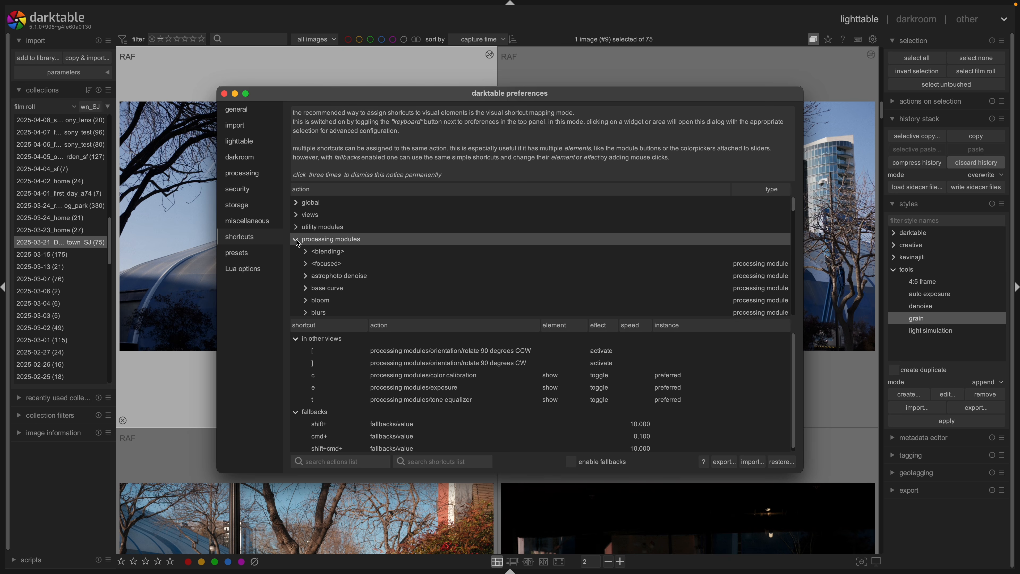
pyautogui.scroll(-8, 462, 300)
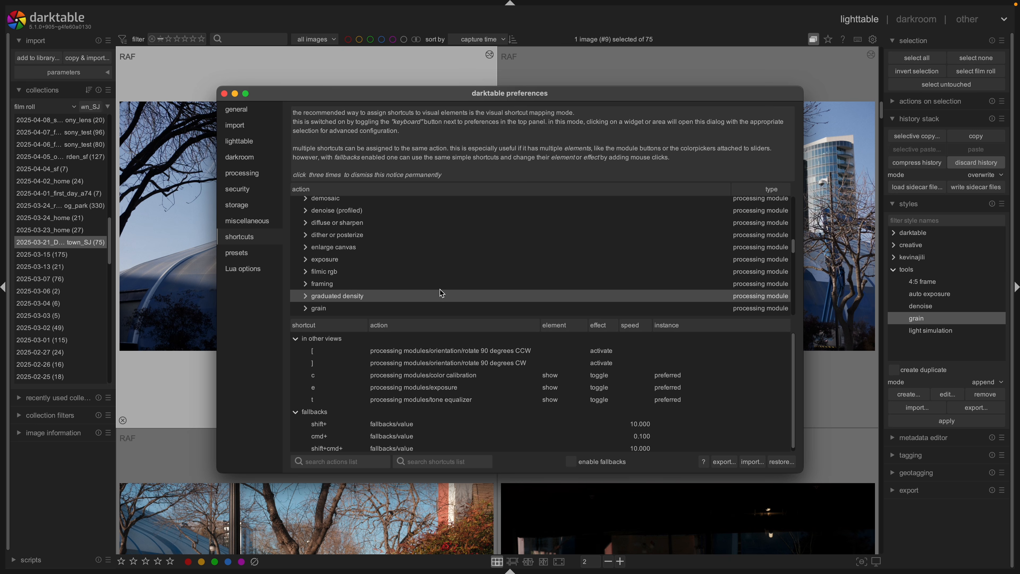
pyautogui.click(325, 259)
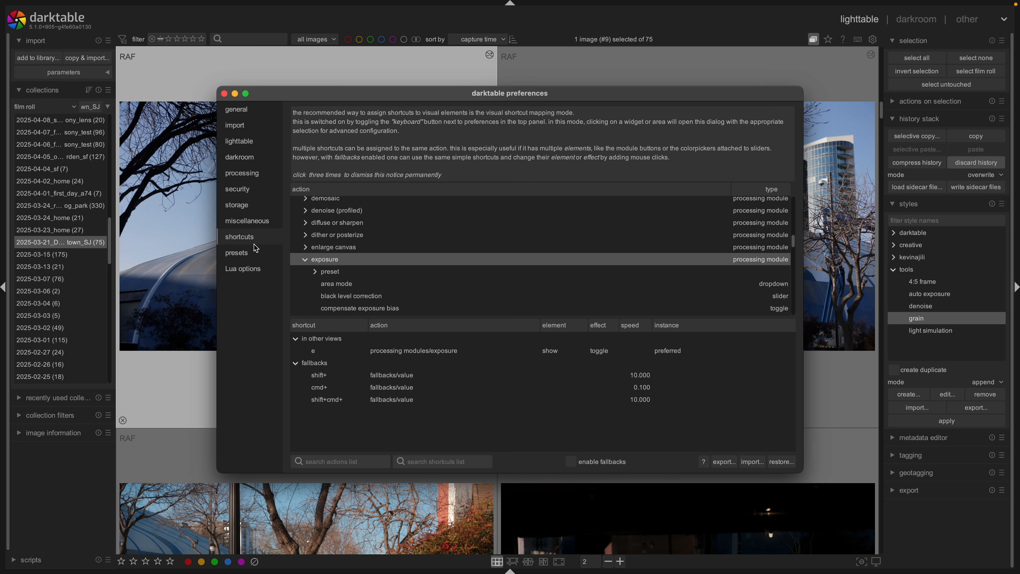
pyautogui.scroll(8, 386, 263)
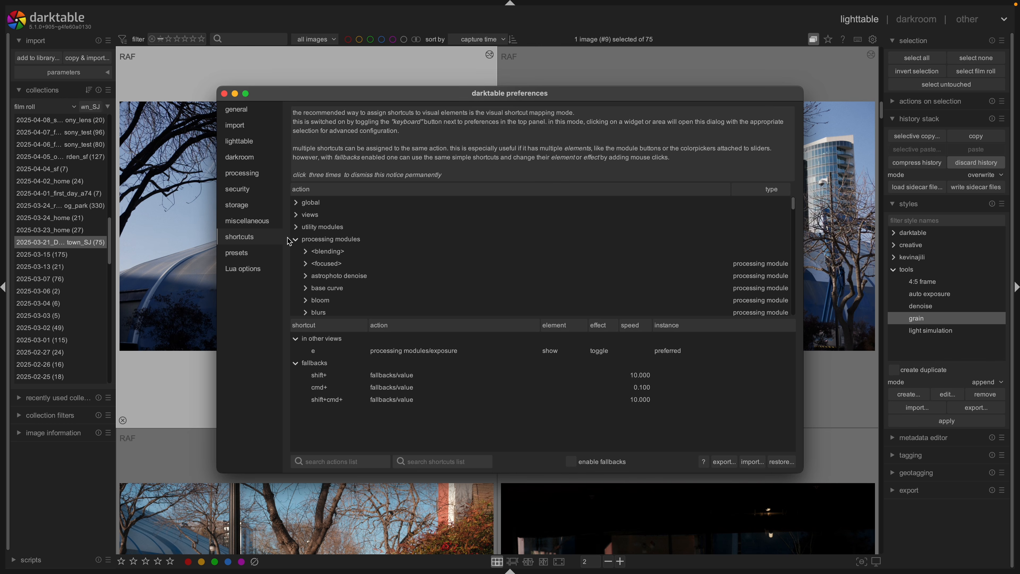
pyautogui.click(290, 240)
pyautogui.scroll(-8, 373, 246)
pyautogui.click(359, 281)
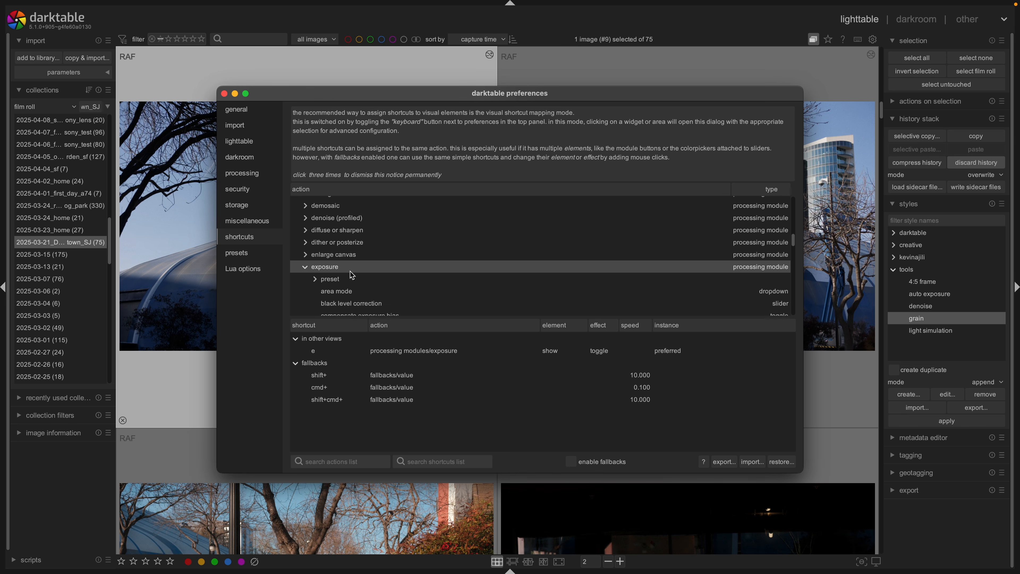
pyautogui.scroll(-2, 362, 257)
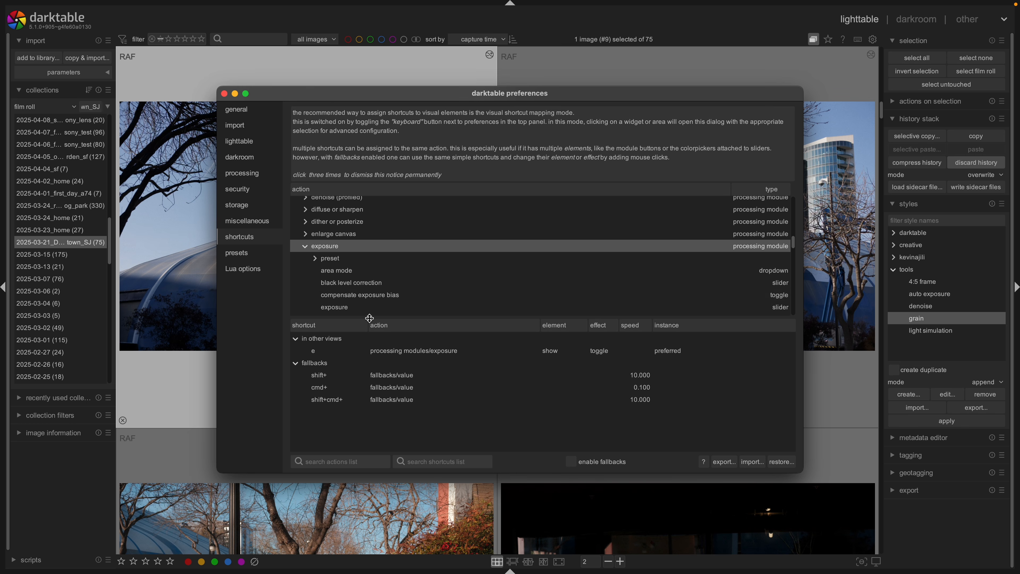
# - Remove the exposure module's existing shortcut and assign e to the module again
pyautogui.click(382, 247)
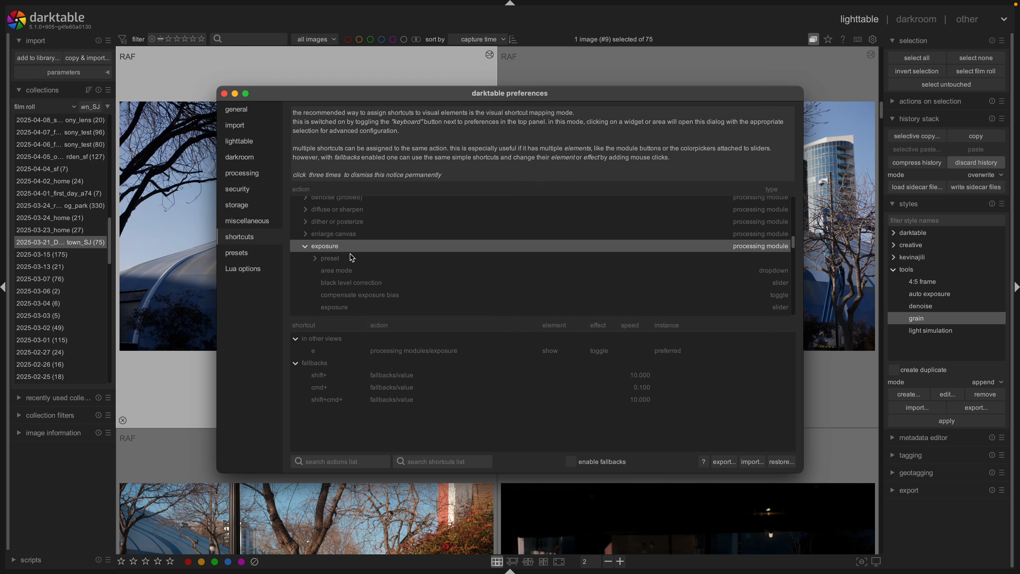
pyautogui.doubleClick(408, 356)
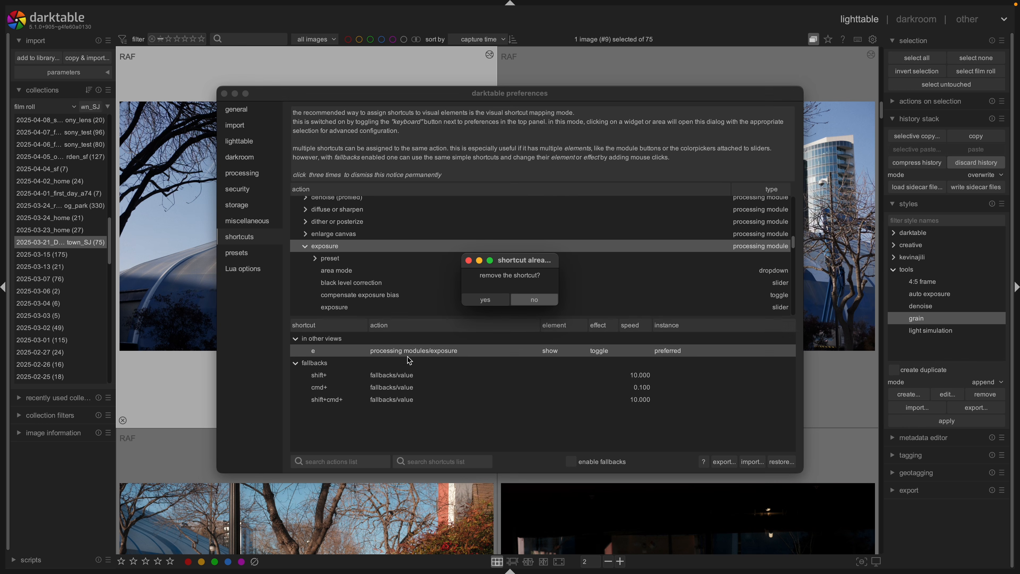
pyautogui.click(505, 304)
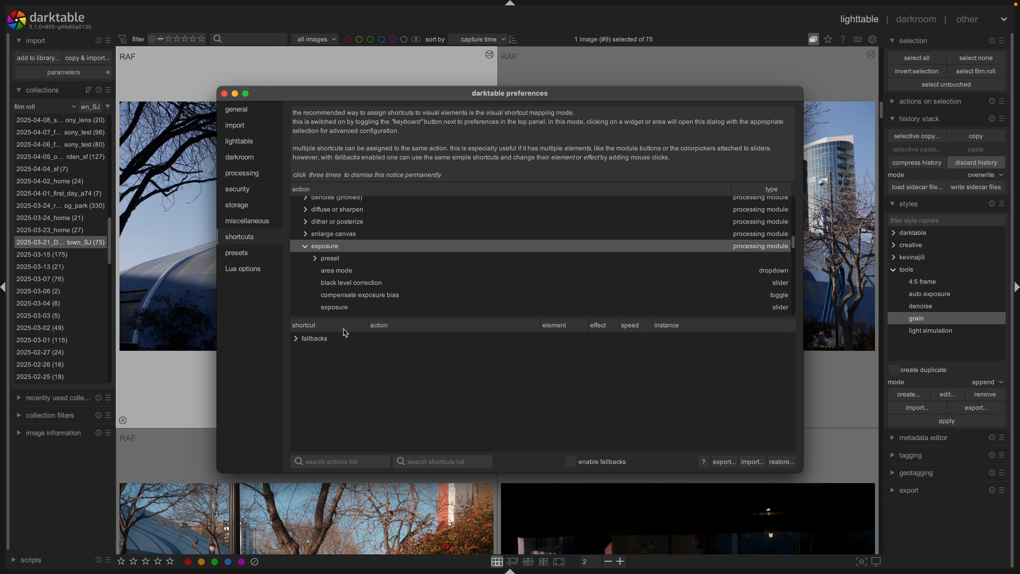
pyautogui.doubleClick(356, 247)
pyautogui.press('e')
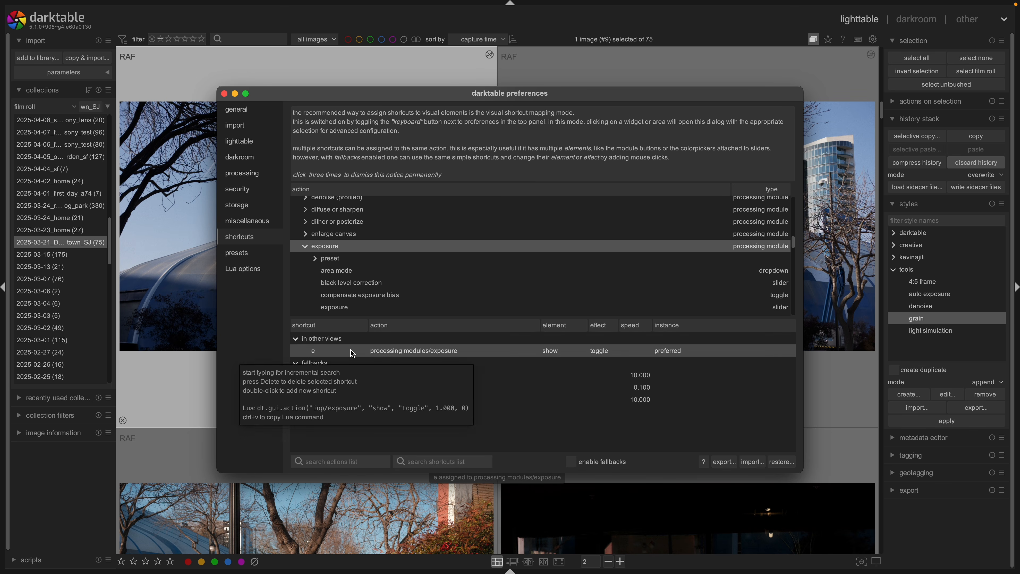
pyautogui.scroll(5, 353, 257)
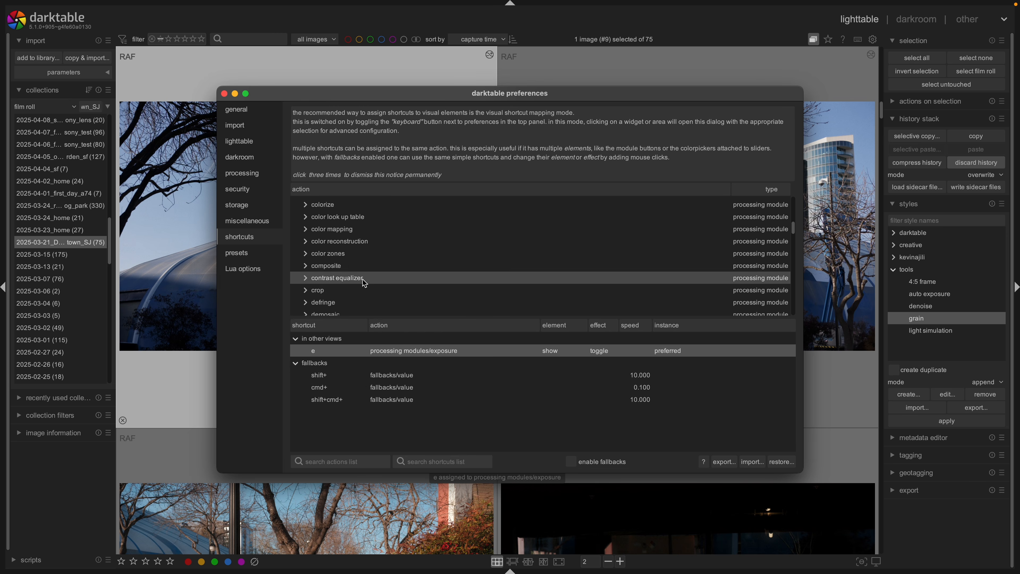
# - Try to assign c to the color calibration module and decline removing its existing shortcut
pyautogui.click(364, 223)
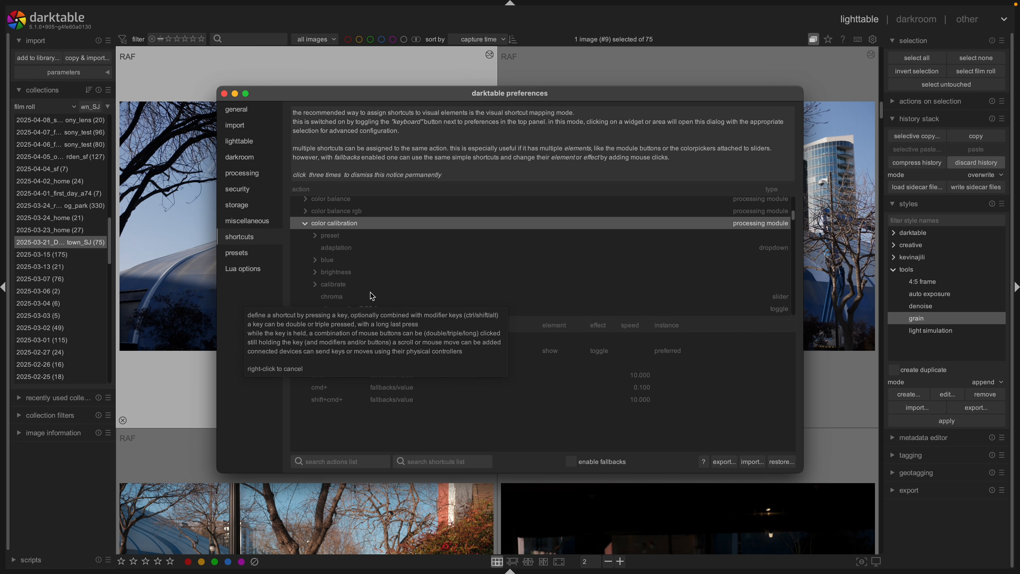
pyautogui.click(635, 341)
pyautogui.press('Delete')
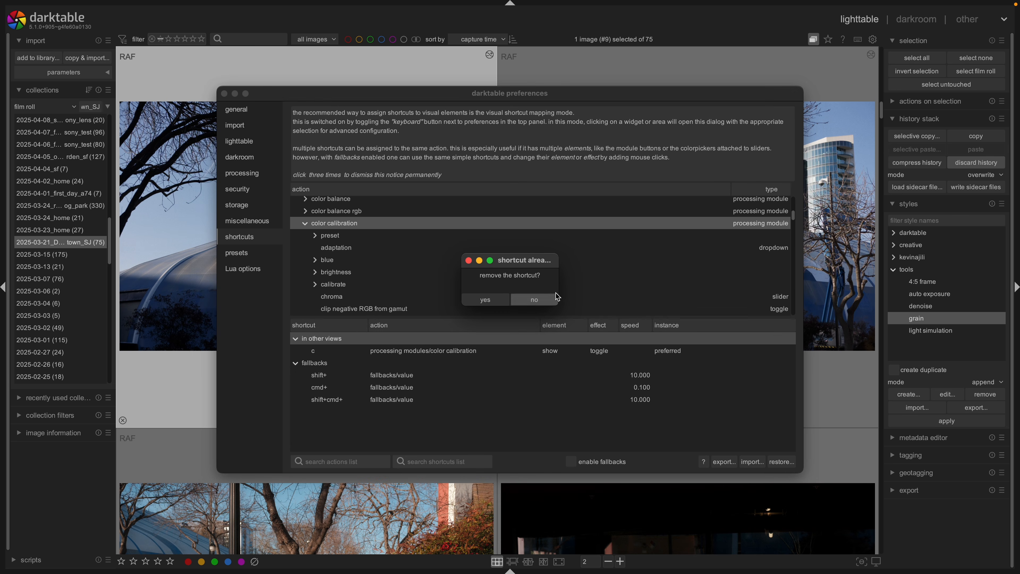
pyautogui.click(547, 301)
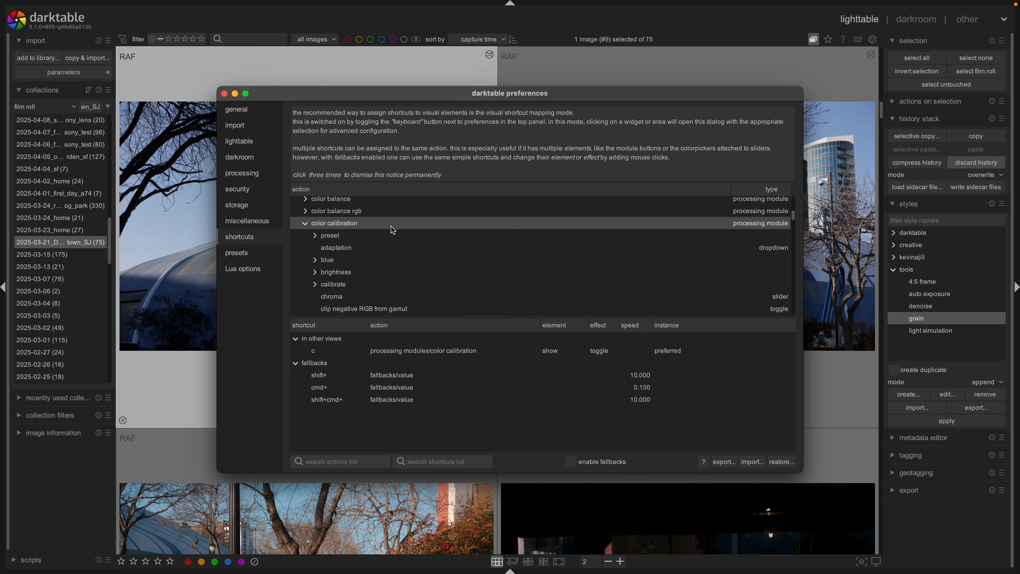
pyautogui.click(305, 223)
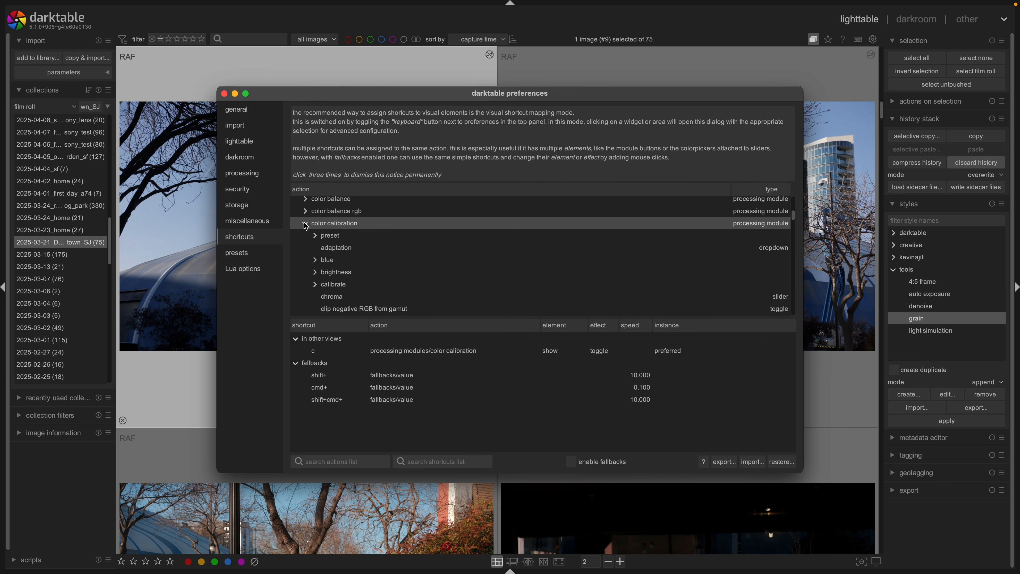
# - Define y as a new shortcut for the color balance rgb module
pyautogui.click(357, 215)
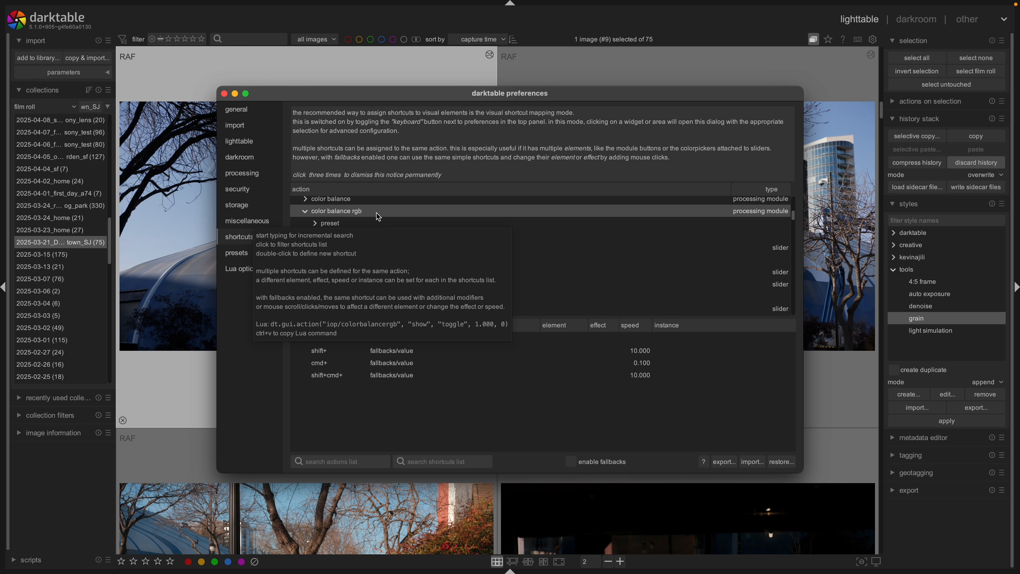
pyautogui.scroll(3, 385, 289)
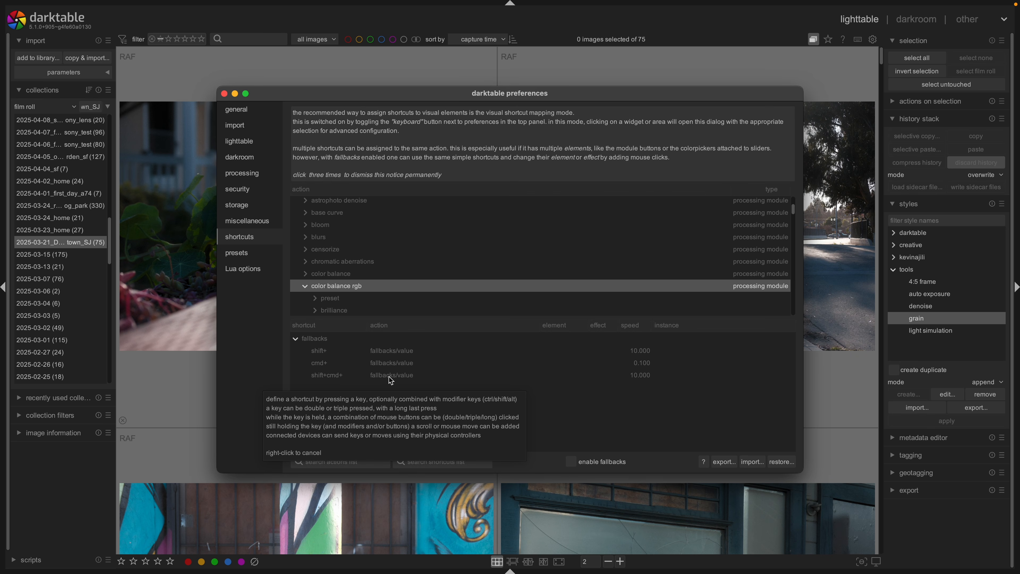
pyautogui.press('y')
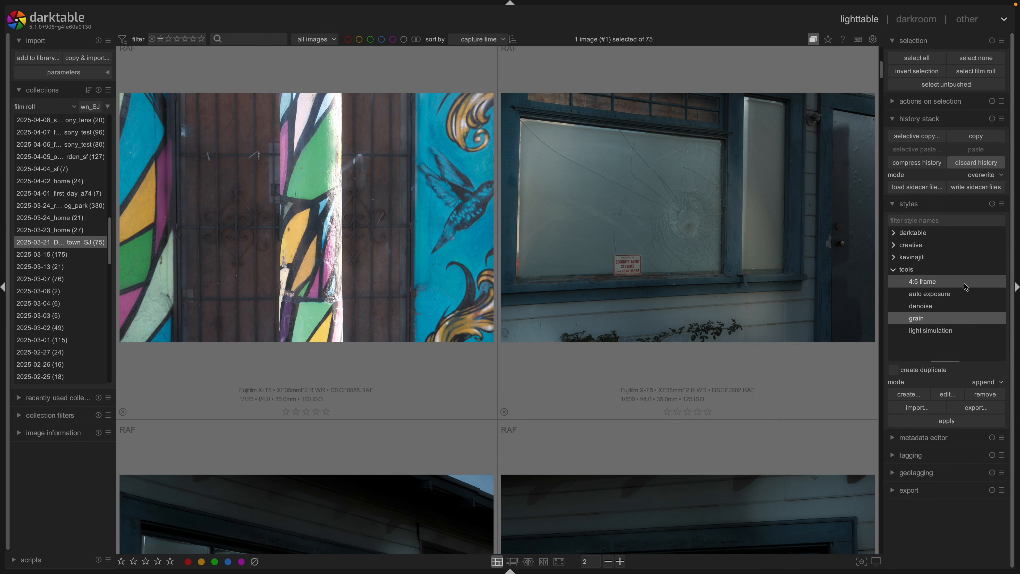
# - Collapse the tools style group and rate the photo of the man in the red jacket two stars
pyautogui.click(897, 275)
pyautogui.scroll(1, 704, 372)
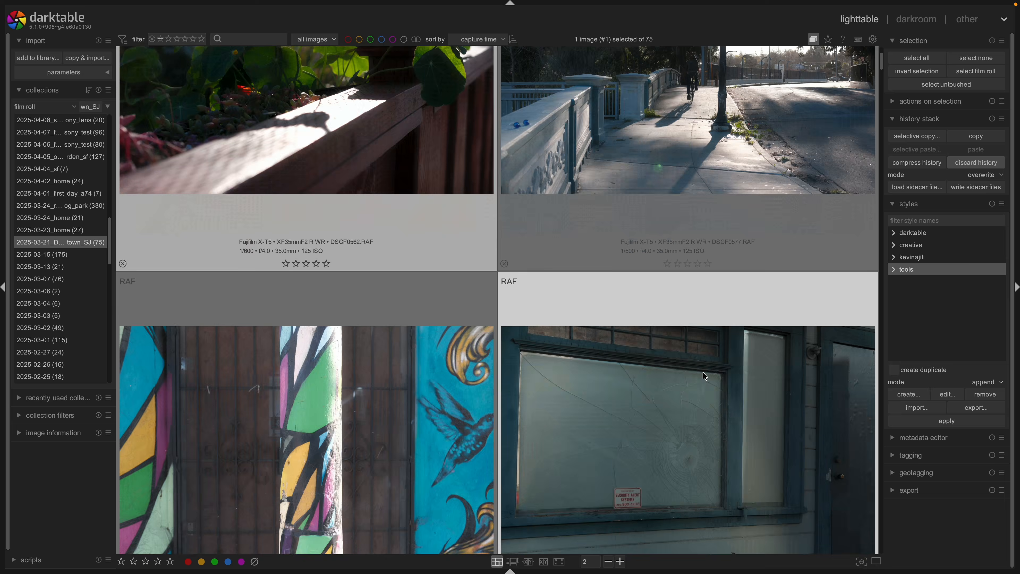
pyautogui.scroll(-3, 555, 374)
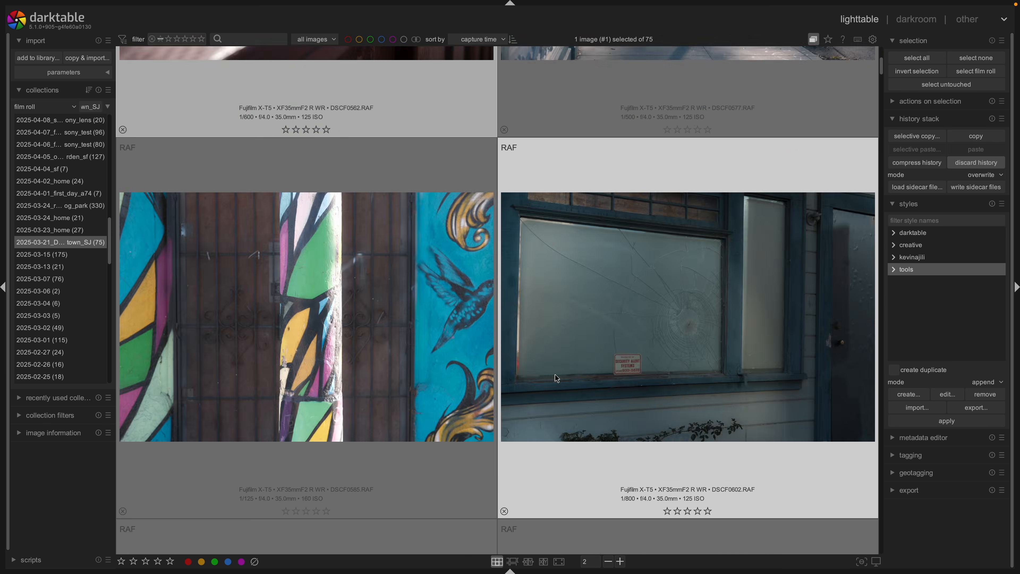
pyautogui.scroll(-2, 555, 377)
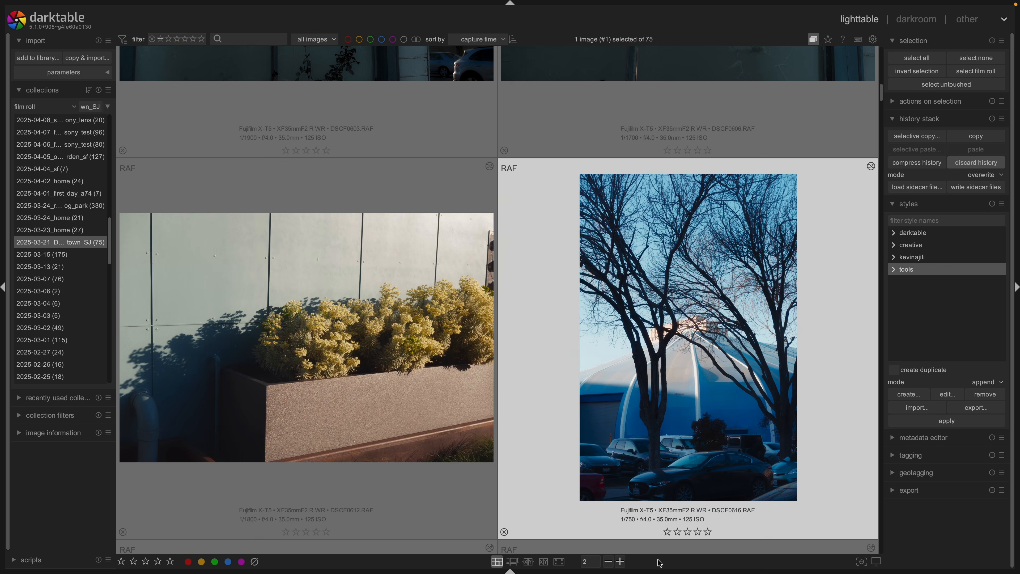
pyautogui.scroll(-2, 550, 479)
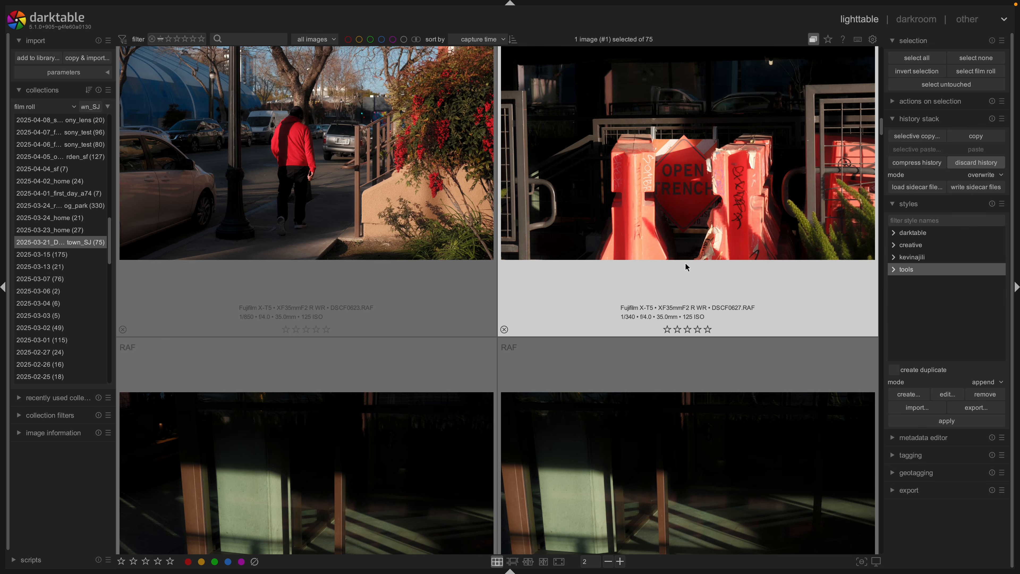
pyautogui.scroll(-4, 700, 320)
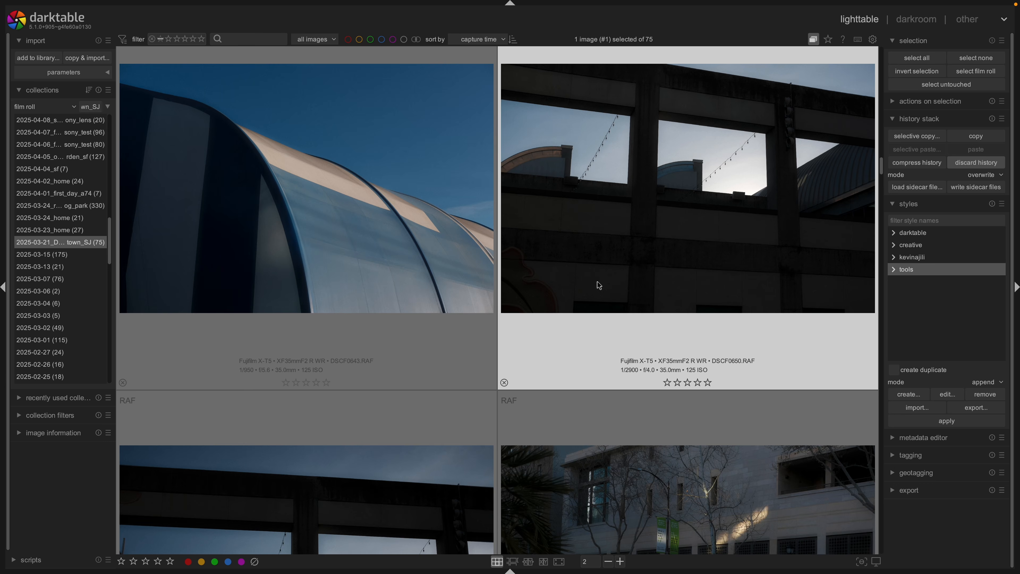
pyautogui.scroll(4, 599, 285)
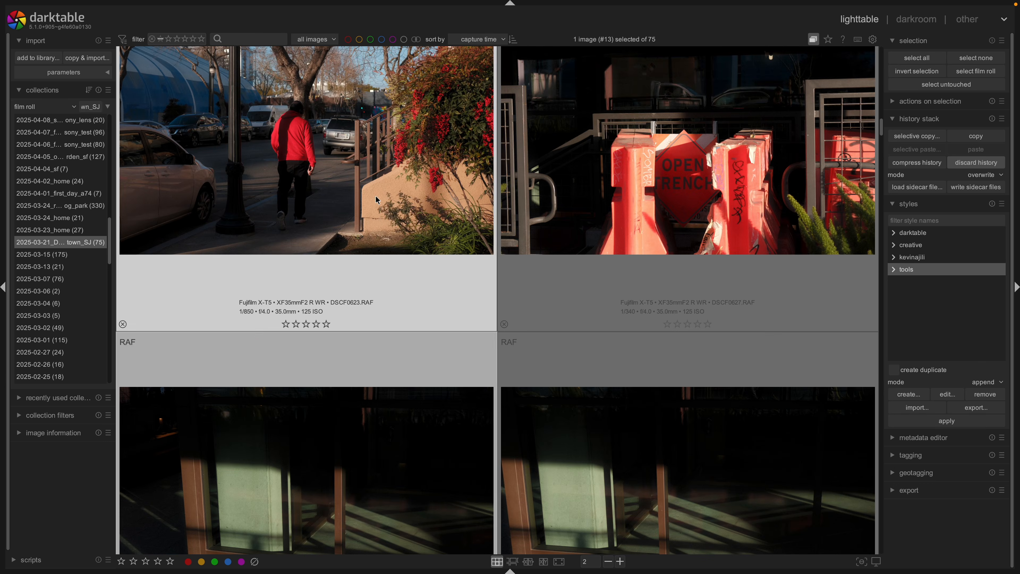
pyautogui.press('Delete')
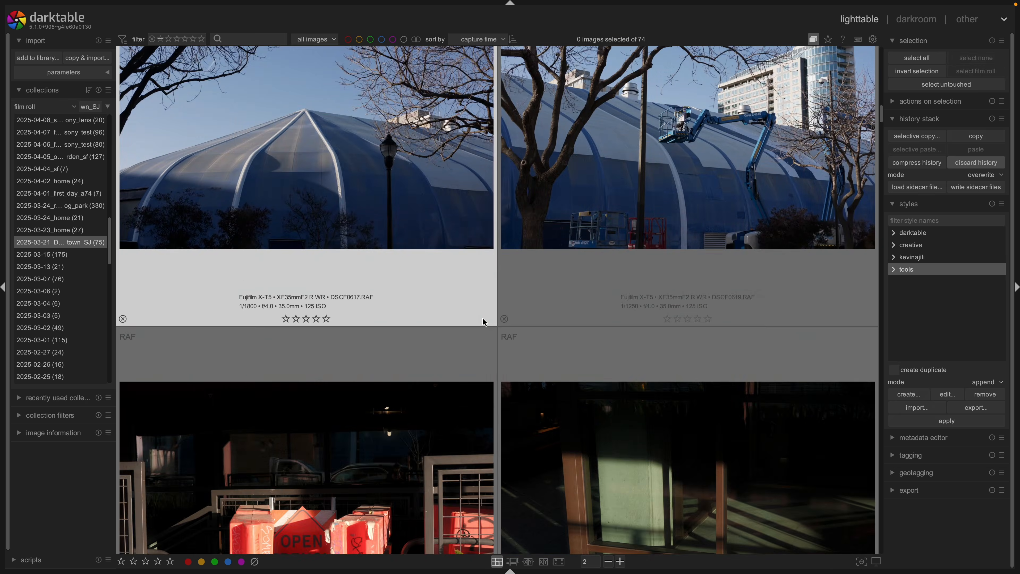
# - Rate the dome photo with the lamp post and the plant photo two stars each
pyautogui.scroll(3, 346, 354)
pyautogui.click(347, 353)
pyautogui.press('Delete')
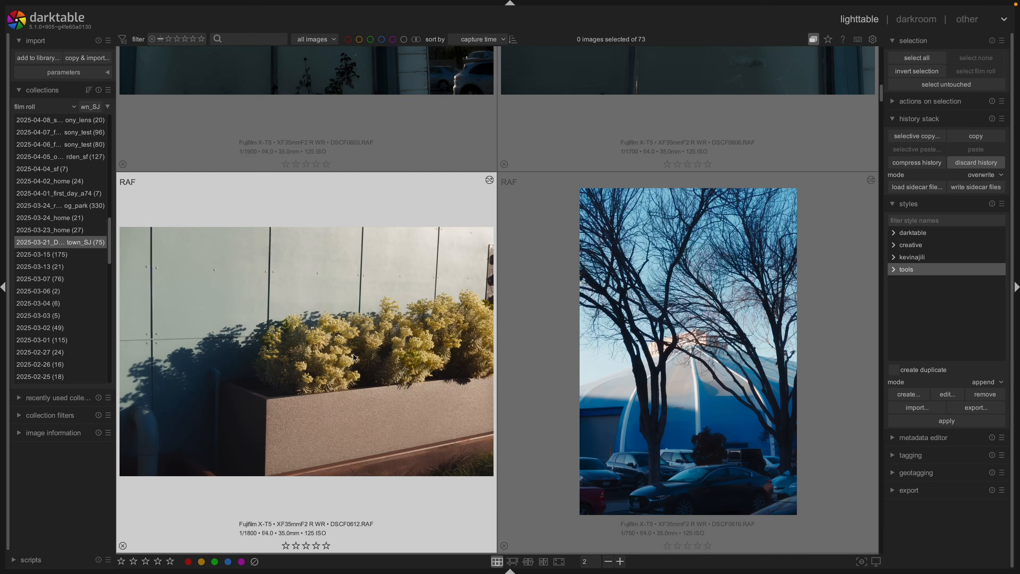
pyautogui.press('Delete')
# - Rate the curved blue roof photo DSCF0643 and the shadowed planter photo DSCF0636 two stars each
pyautogui.scroll(-1, 356, 360)
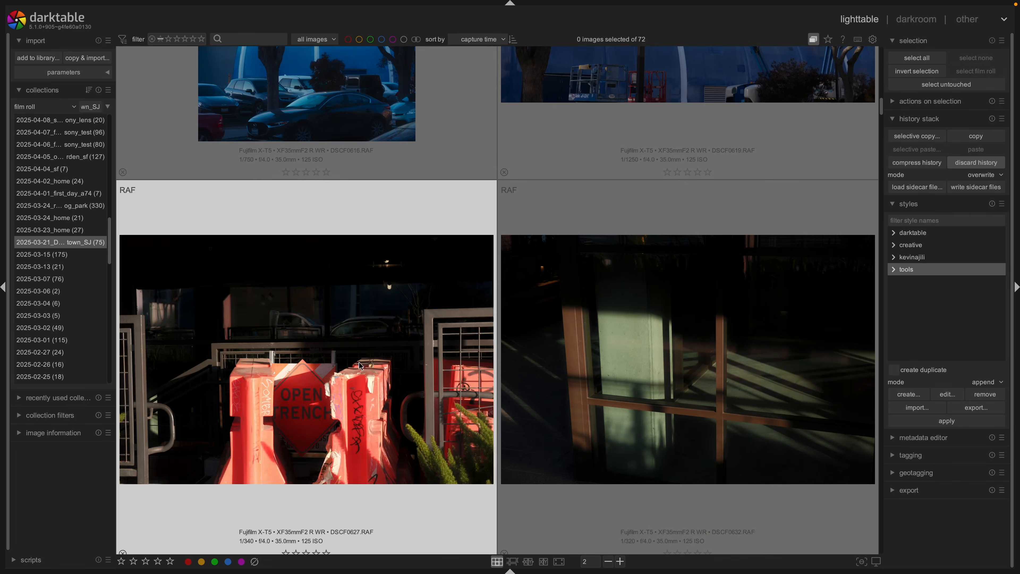
pyautogui.scroll(-3, 356, 361)
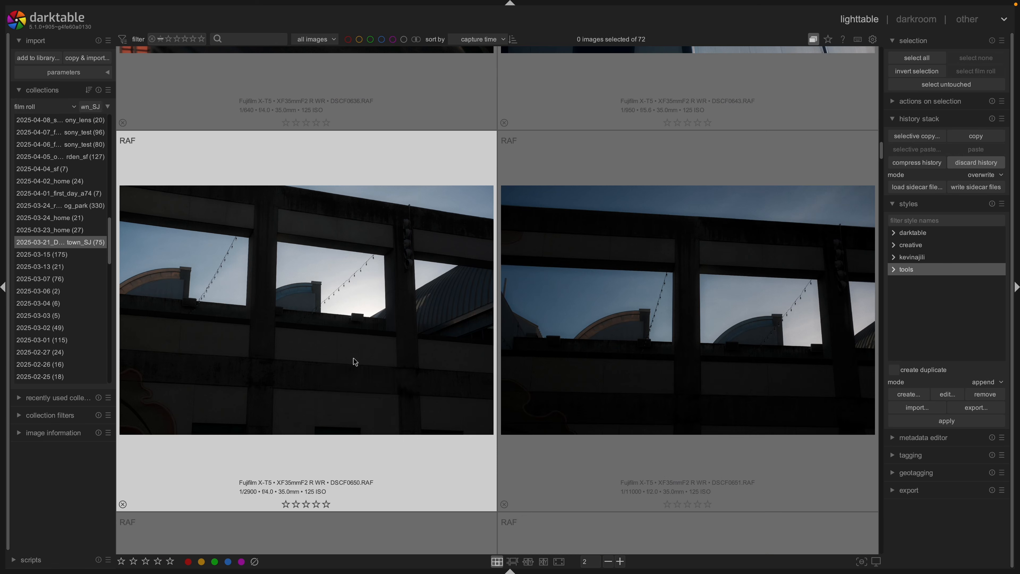
pyautogui.press('Delete')
pyautogui.scroll(1, 353, 356)
pyautogui.scroll(1, 657, 310)
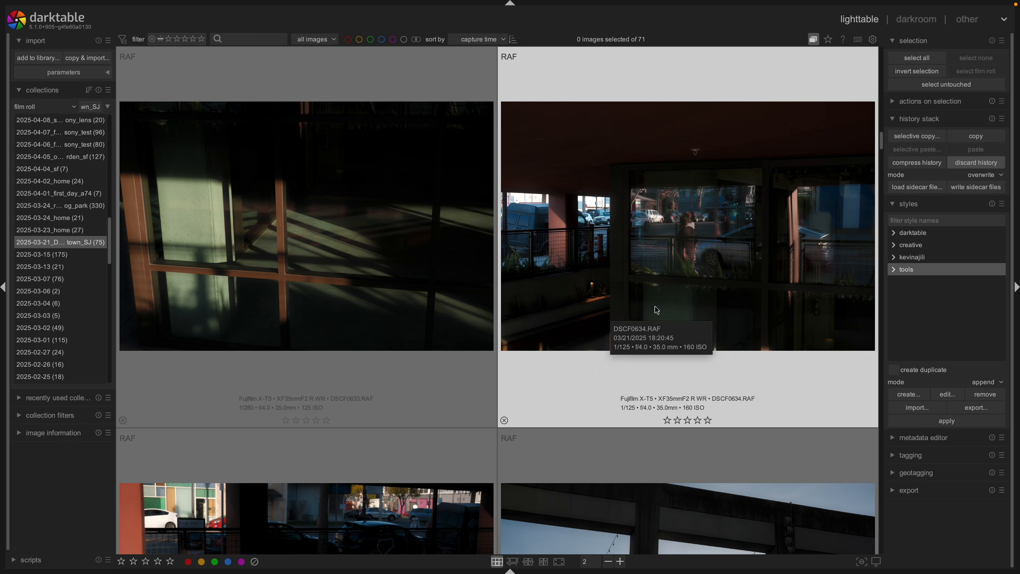
pyautogui.scroll(-1, 657, 310)
pyautogui.click(331, 331)
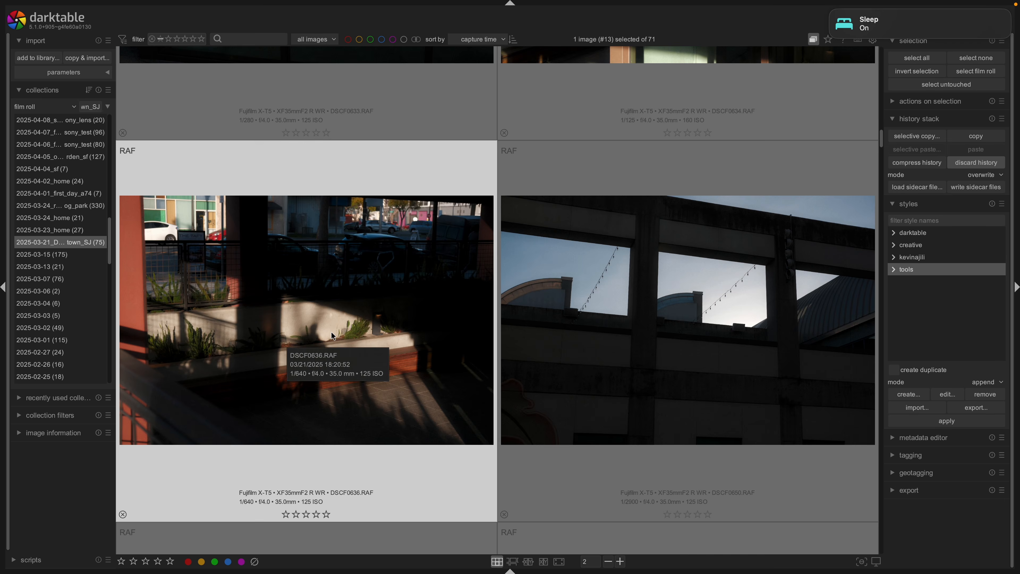
pyautogui.press('Delete')
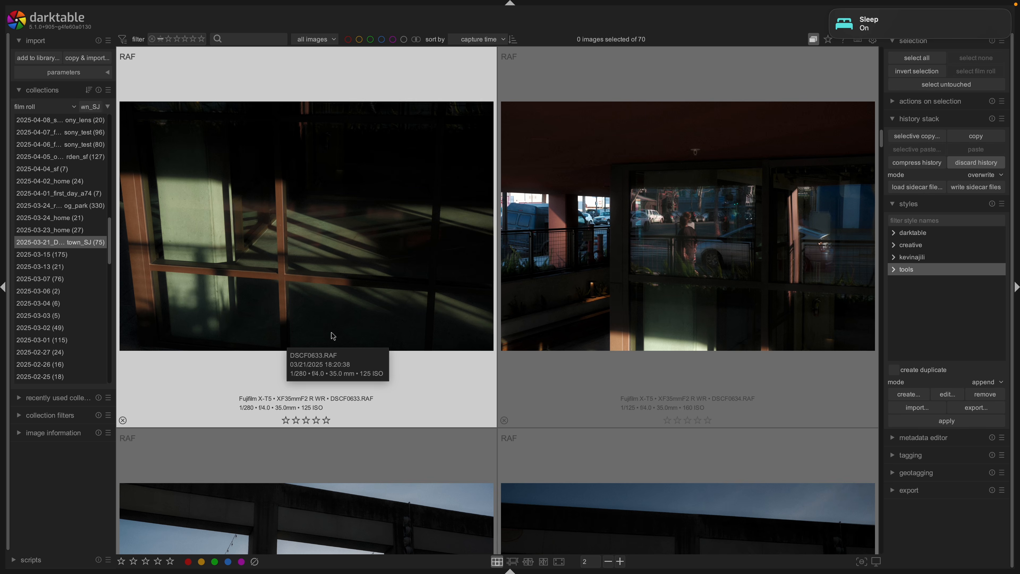
# - Filter the film roll to two-star photos and select the plant photo
pyautogui.click(177, 39)
pyautogui.scroll(-2, 740, 225)
pyautogui.scroll(1, 709, 324)
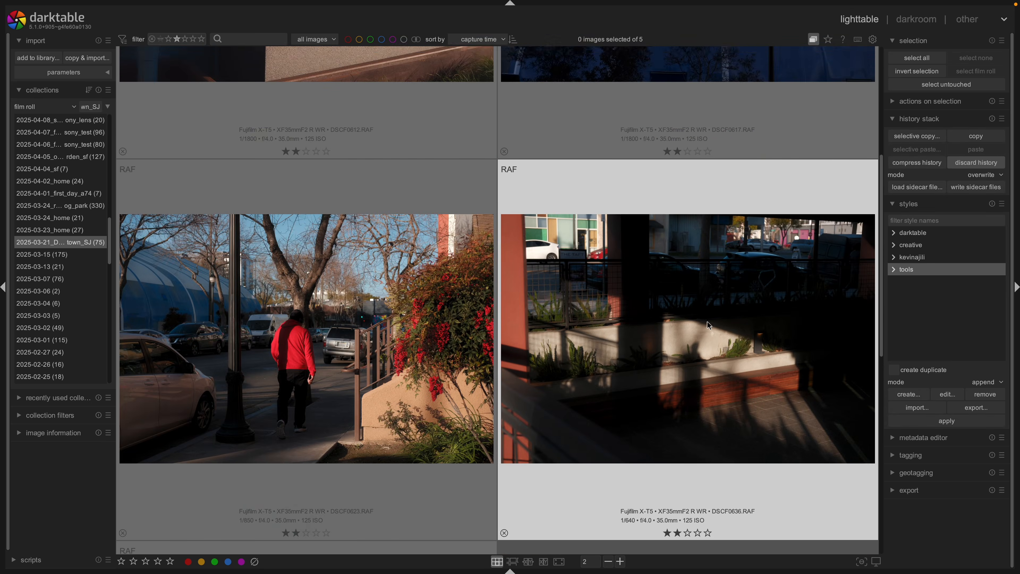
pyautogui.scroll(1, 709, 325)
pyautogui.click(397, 282)
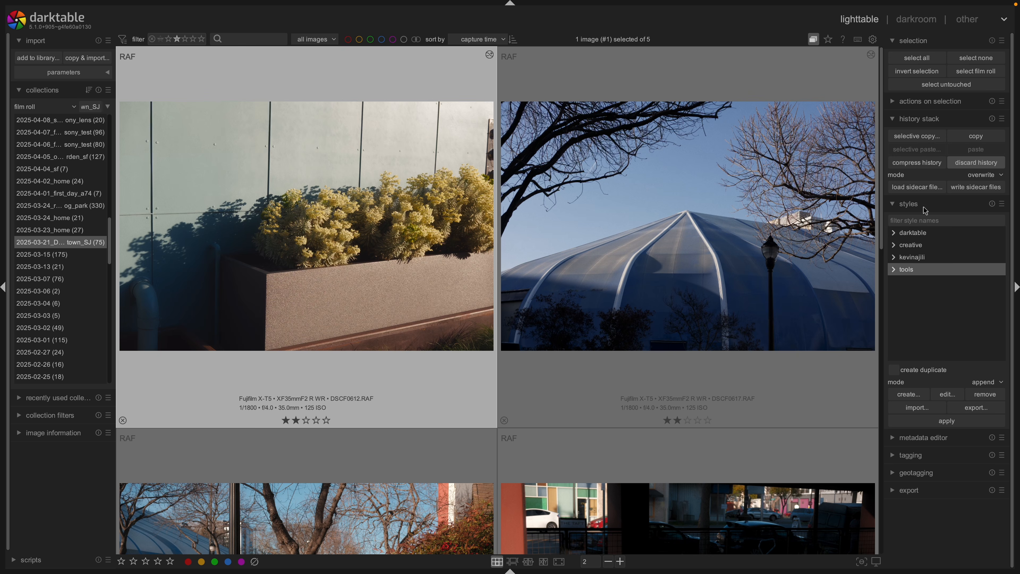
# - Set the styles mode to overwrite and expand the creative style group
pyautogui.click(914, 204)
pyautogui.click(914, 204)
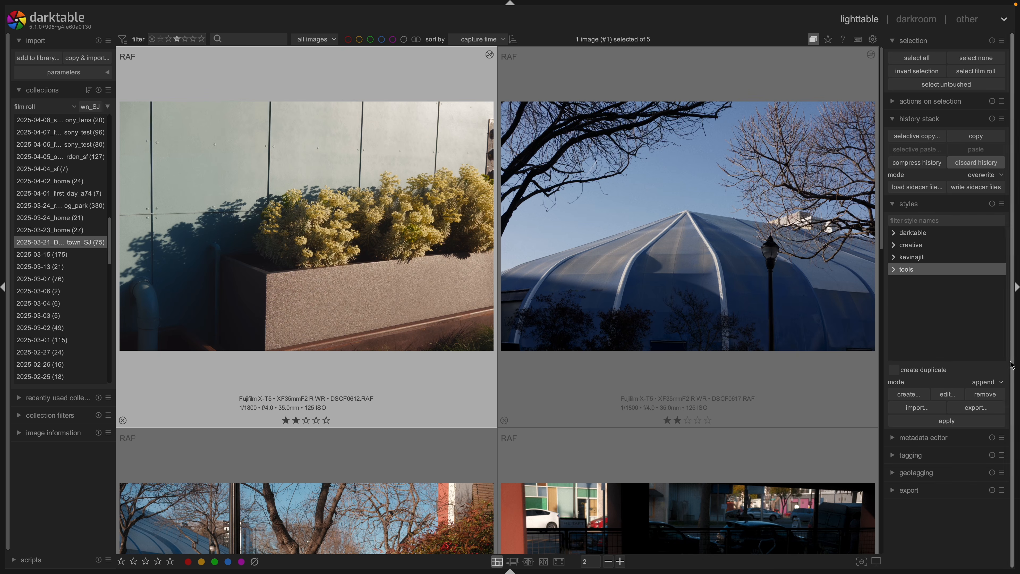
pyautogui.click(1003, 382)
pyautogui.click(998, 391)
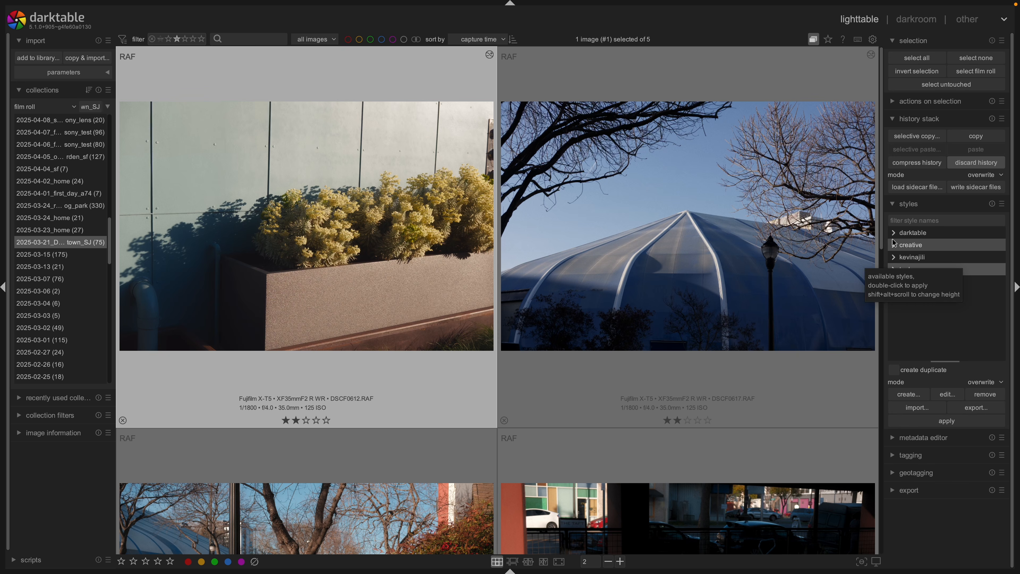
pyautogui.click(911, 244)
pyautogui.moveTo(963, 289)
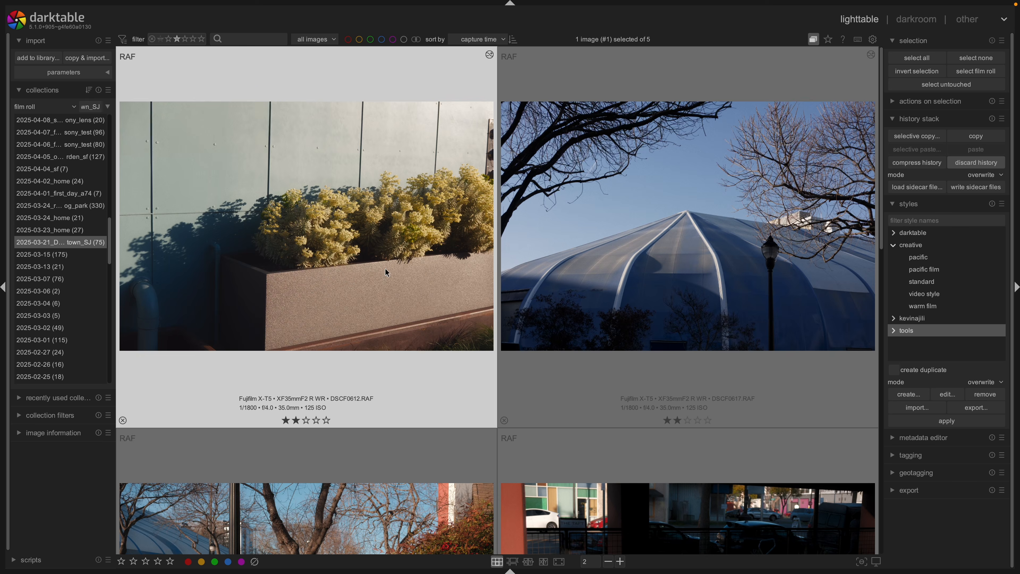
# - Select the dome photo with the lamp post and apply the creative pacific style followed by video style
pyautogui.click(700, 279)
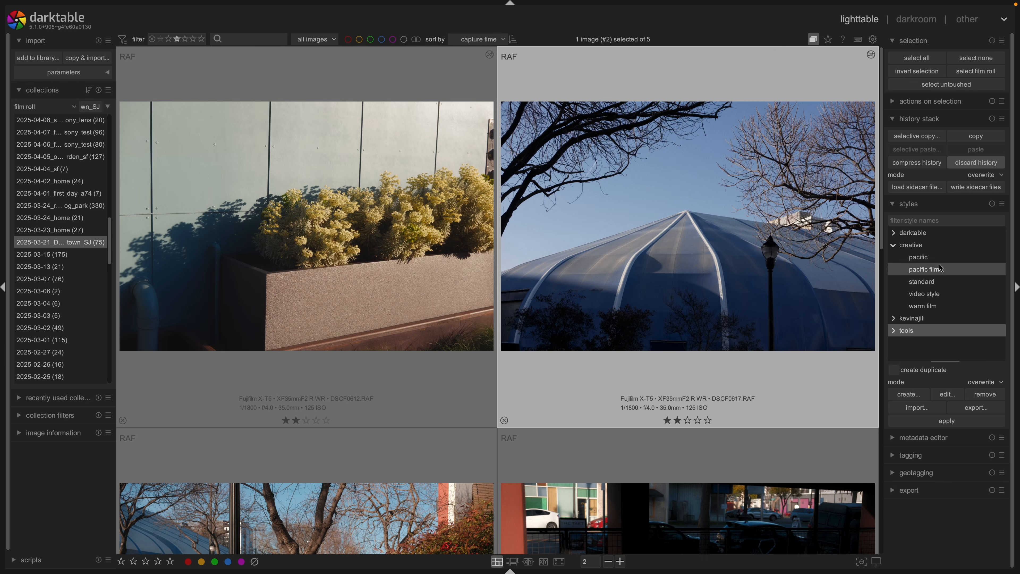
pyautogui.doubleClick(941, 258)
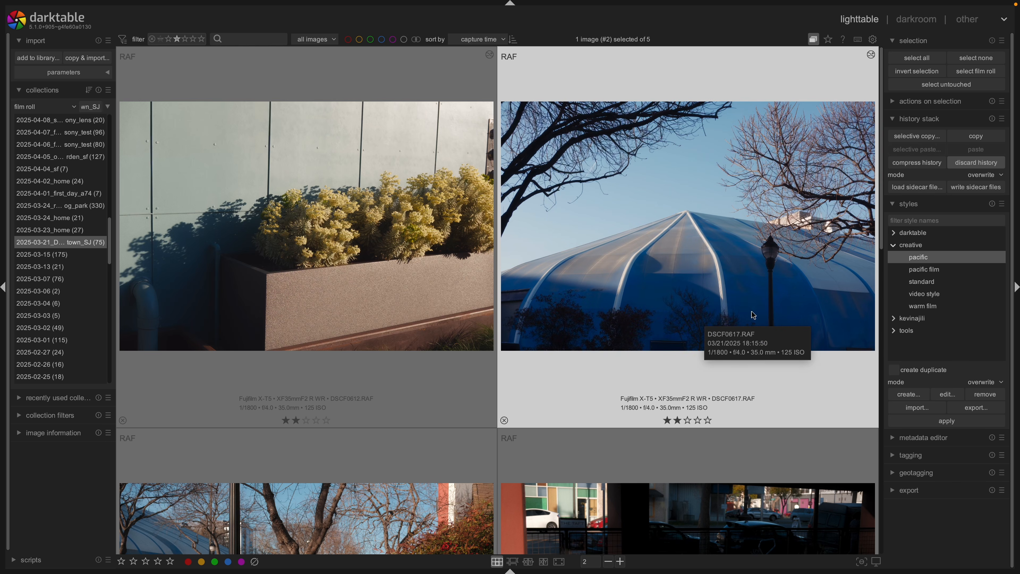
pyautogui.moveTo(955, 257)
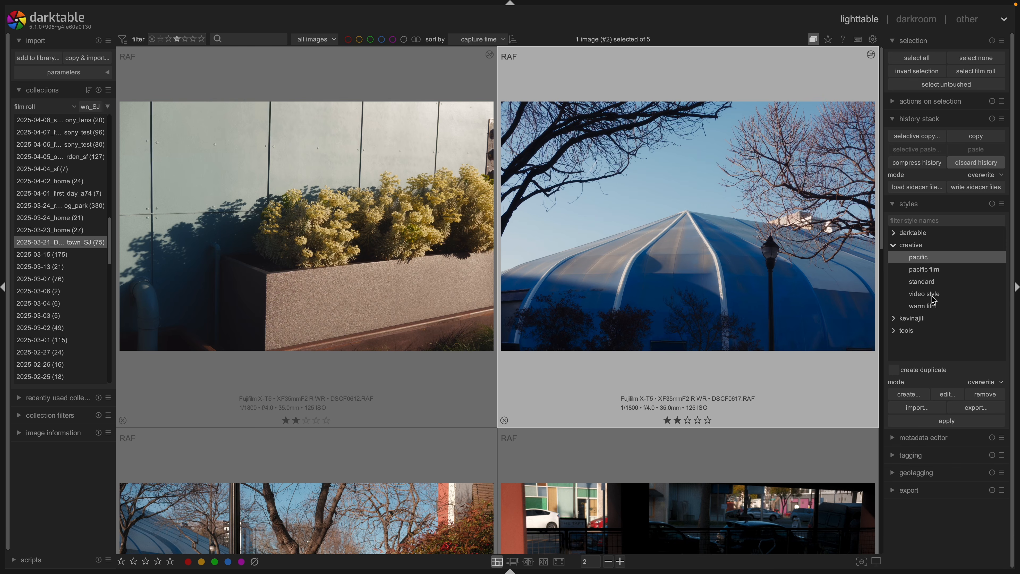
pyautogui.doubleClick(932, 296)
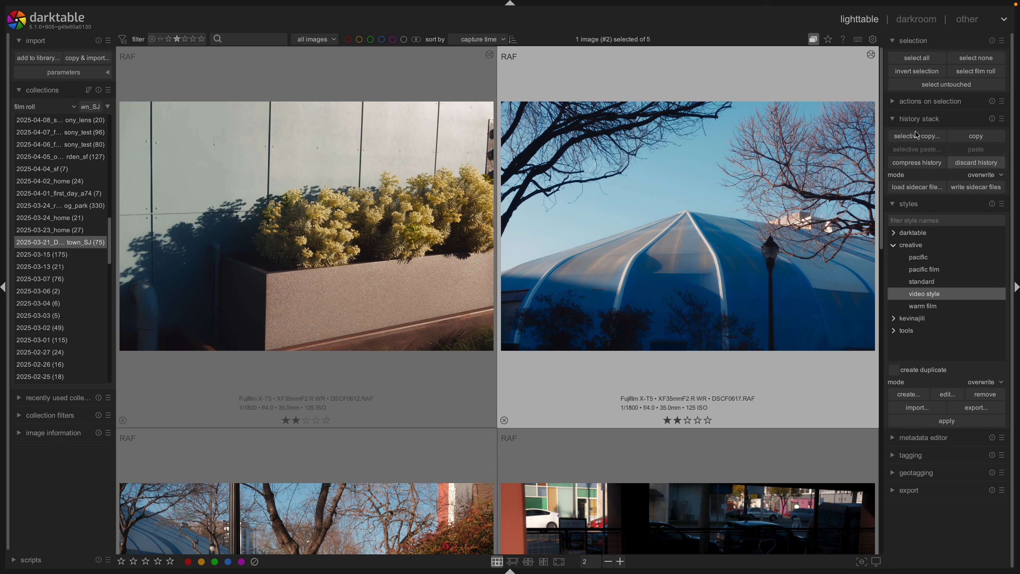
# - Discard the dome photo's edit history and confirm clearing it
pyautogui.click(976, 162)
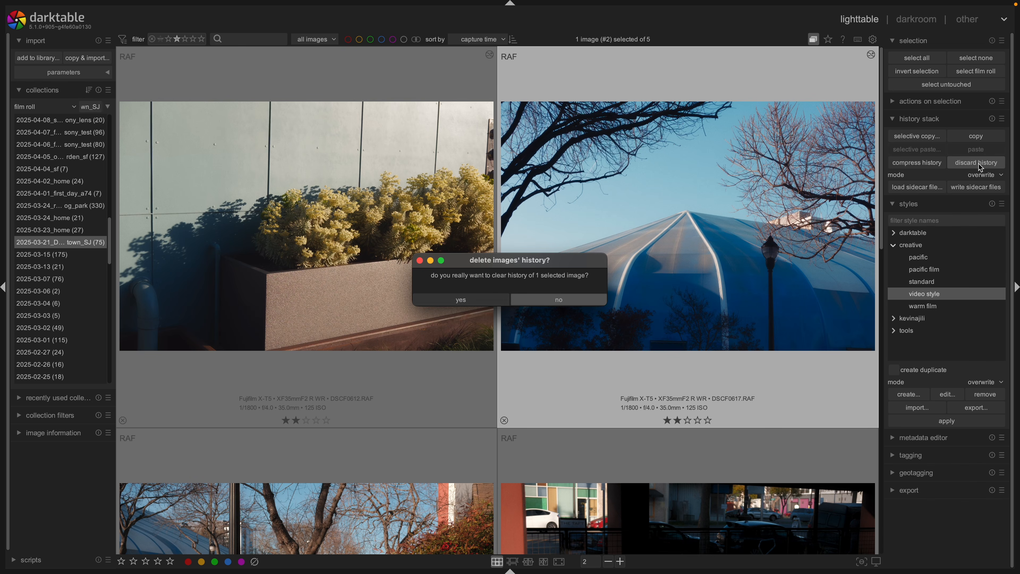
pyautogui.click(518, 296)
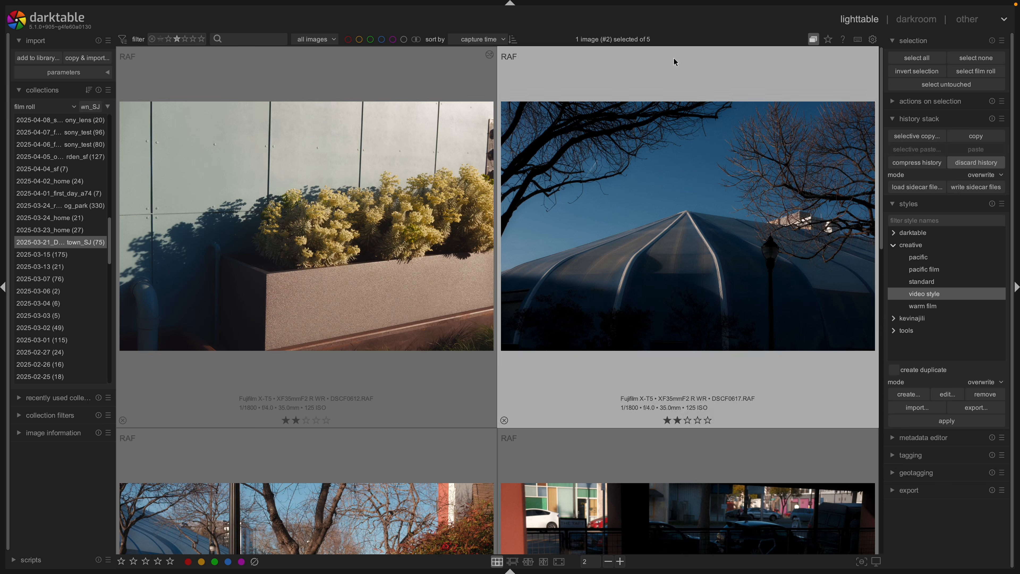
# - Expand the tools style group and apply the creative standard style to the dome photo
pyautogui.moveTo(929, 310)
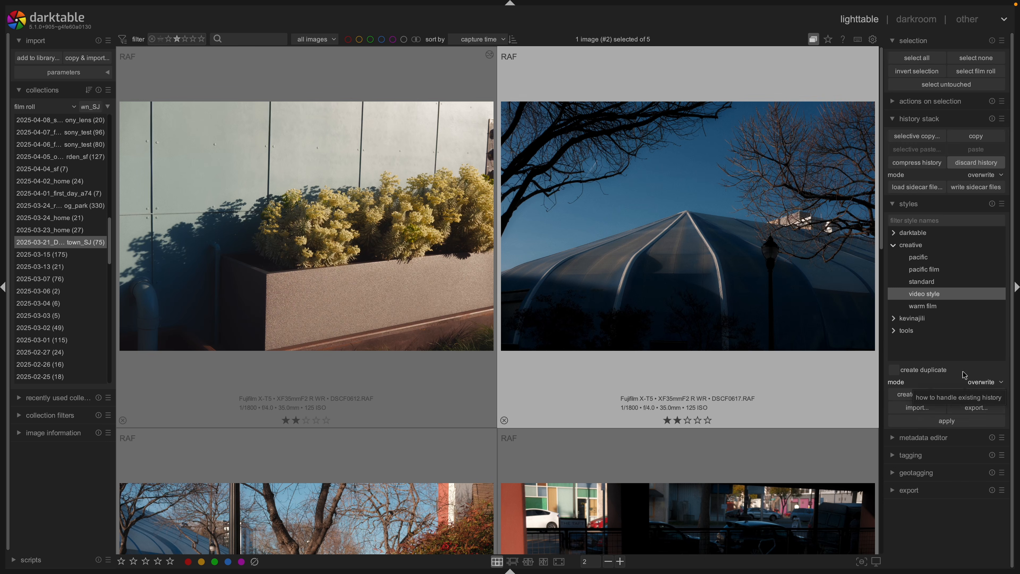
pyautogui.click(906, 331)
pyautogui.click(917, 379)
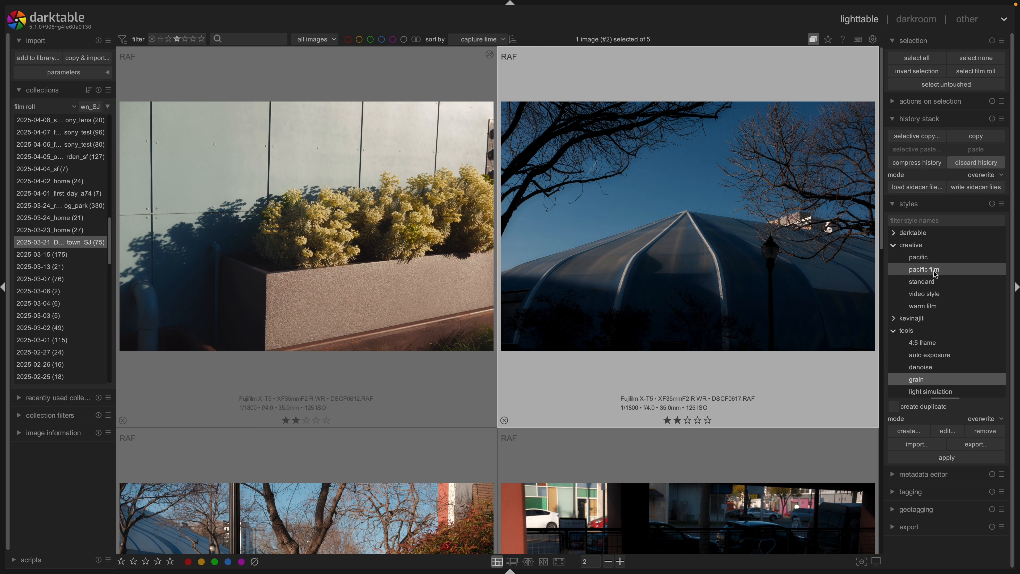
pyautogui.doubleClick(934, 281)
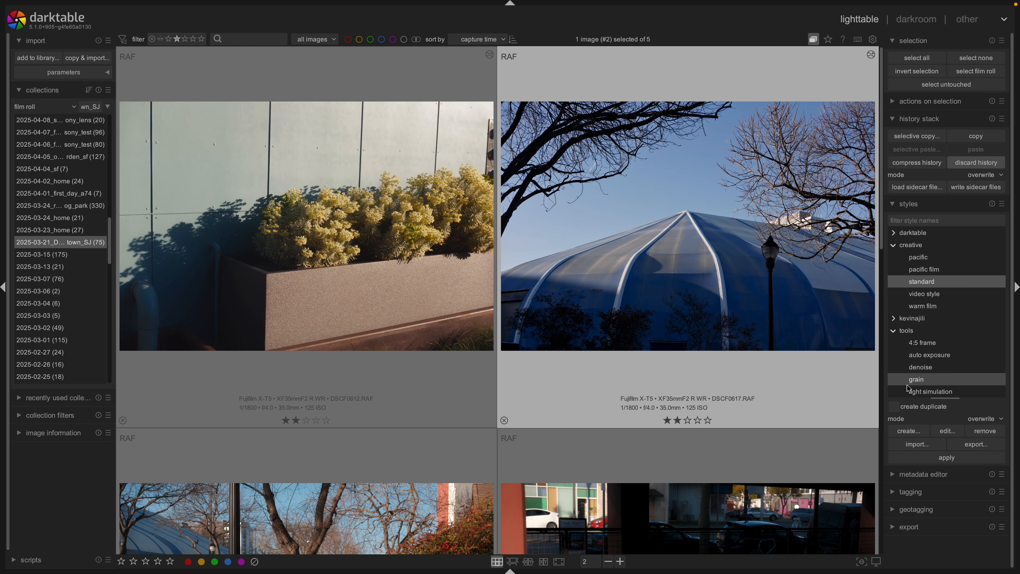
pyautogui.moveTo(909, 388)
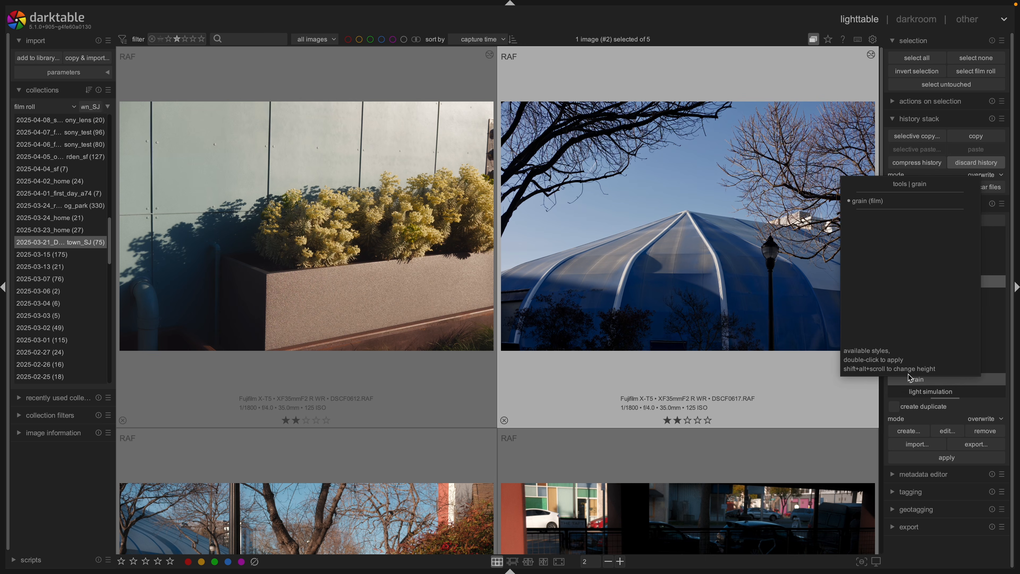
# - Apply the tools grain style to the dome photo in append mode and set the styles mode back to overwrite
pyautogui.scroll(1, 984, 419)
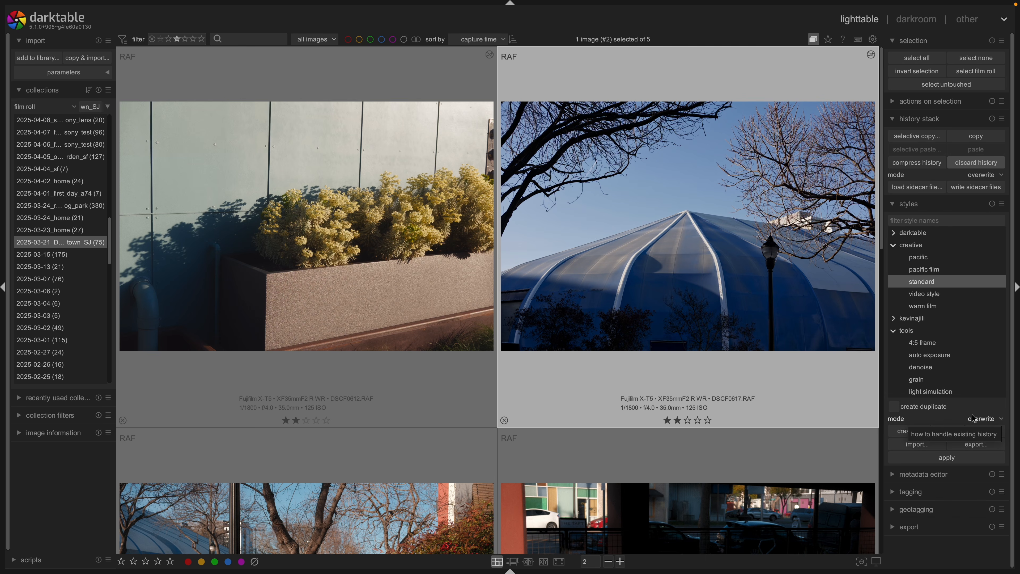
pyautogui.click(939, 367)
pyautogui.keyDown('ctrl'); pyautogui.click(941, 380); pyautogui.keyUp('ctrl')
pyautogui.doubleClick(947, 378)
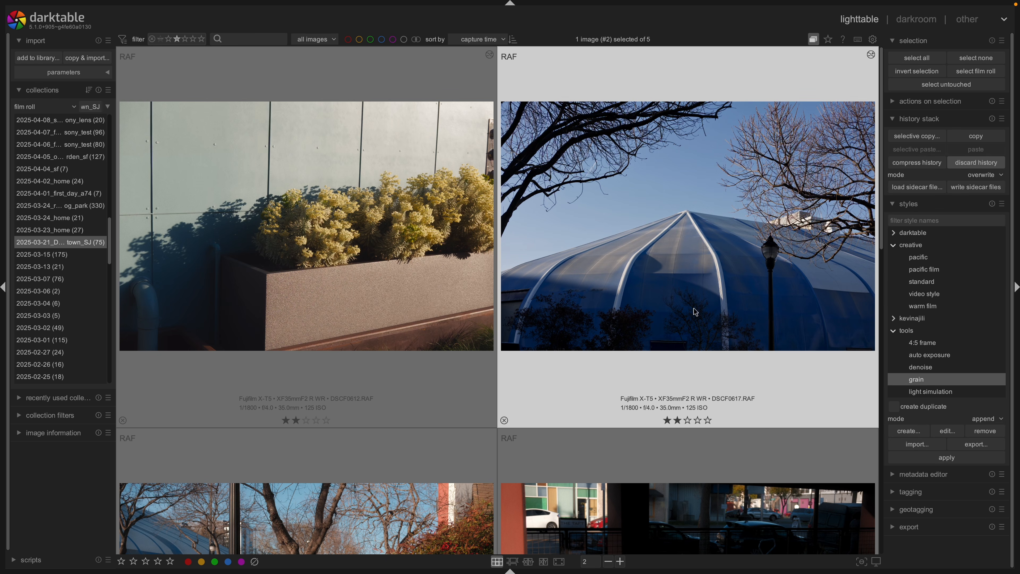
pyautogui.click(989, 421)
pyautogui.click(985, 429)
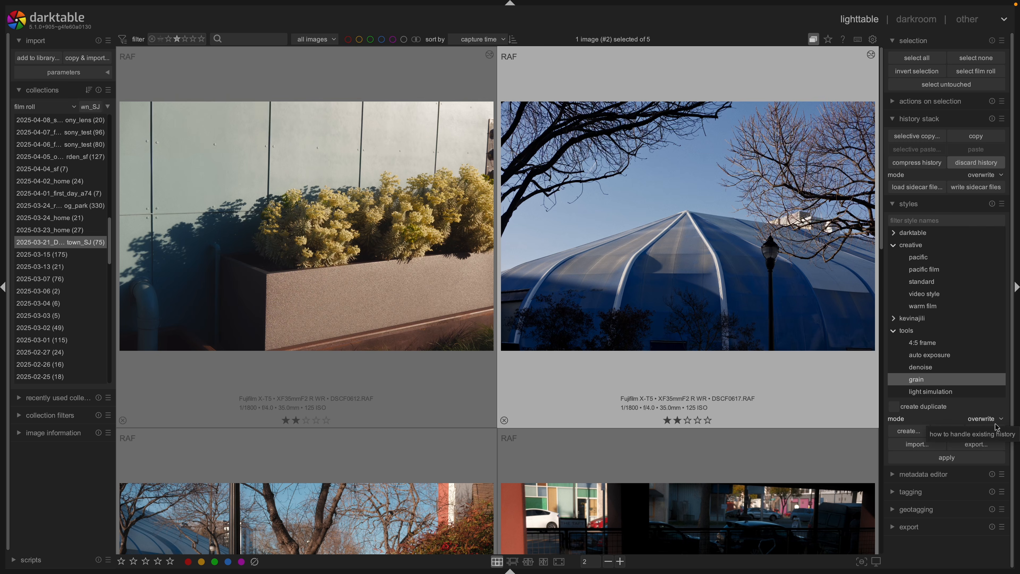
# - Select all five photos in the collection and apply the creative video style to them
pyautogui.click(349, 293)
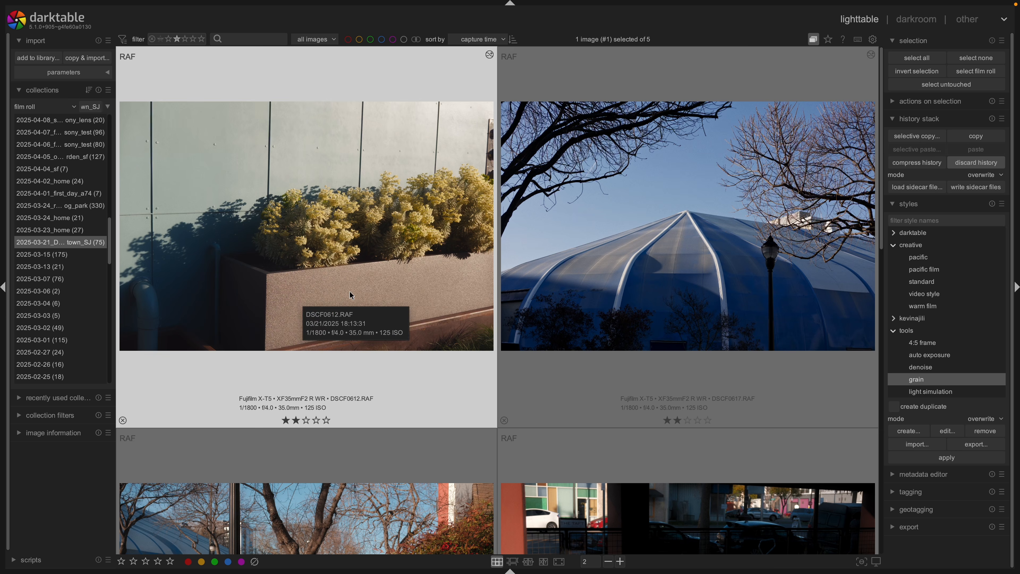
pyautogui.hotkey('ctrl', 'a')
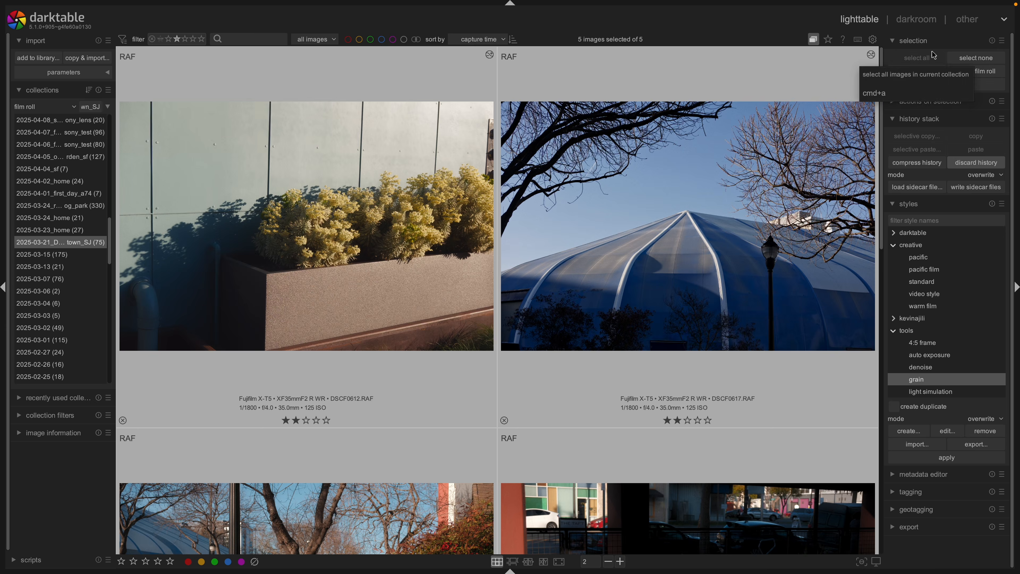
pyautogui.click(821, 137)
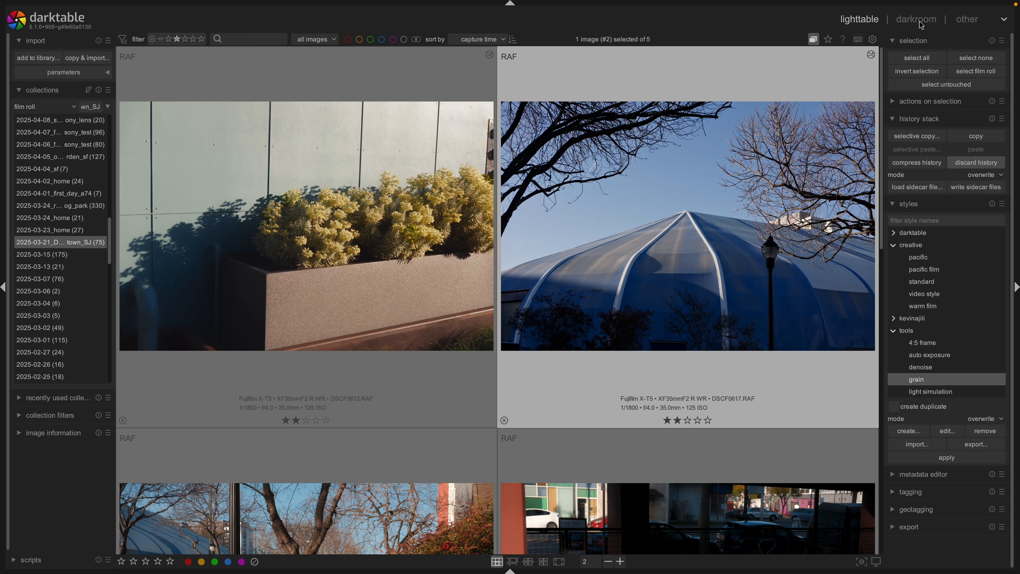
pyautogui.click(932, 60)
pyautogui.scroll(-3, 556, 253)
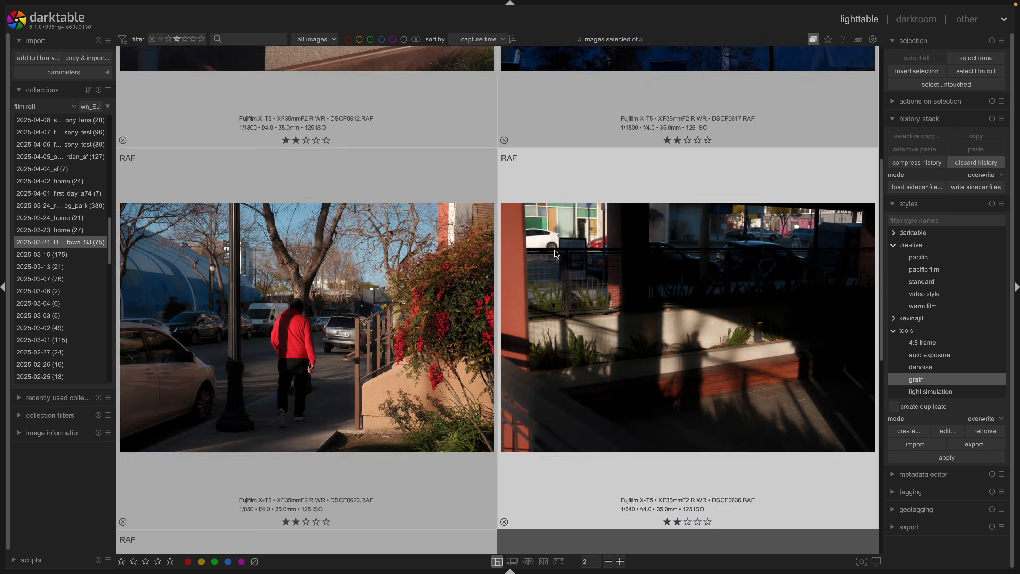
pyautogui.scroll(3, 630, 474)
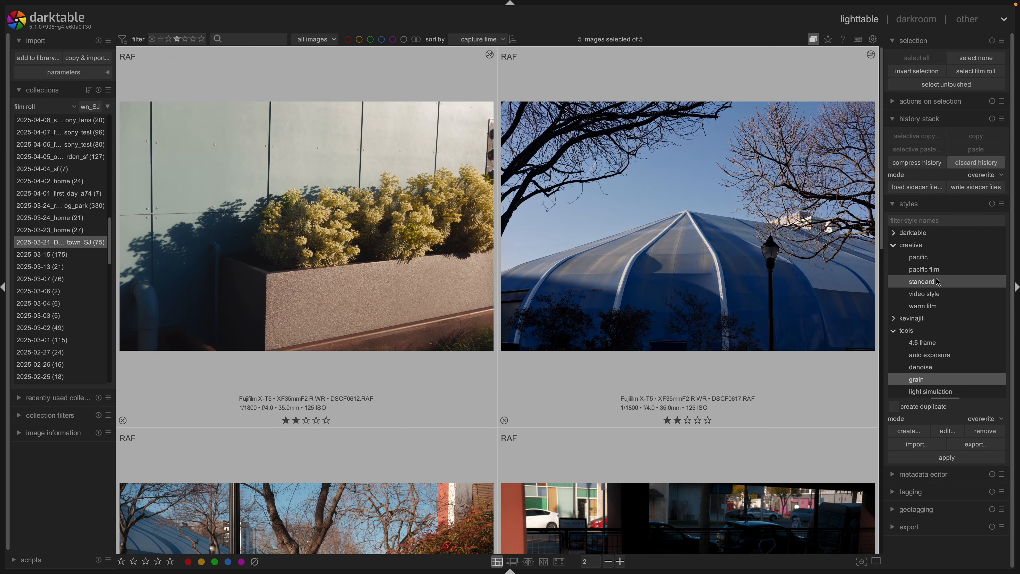
pyautogui.moveTo(937, 277)
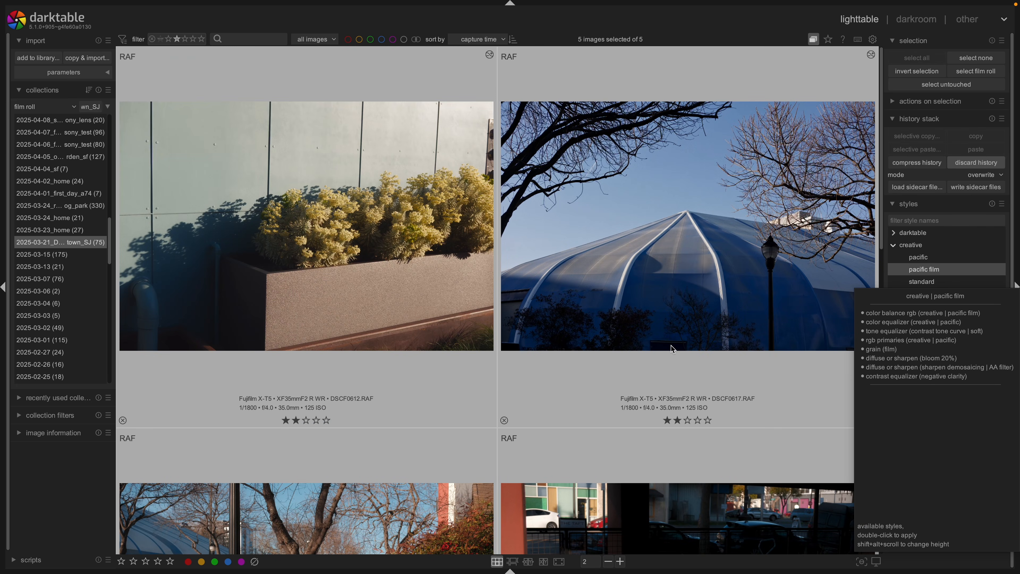
pyautogui.scroll(-1, 679, 362)
pyautogui.scroll(1, 690, 382)
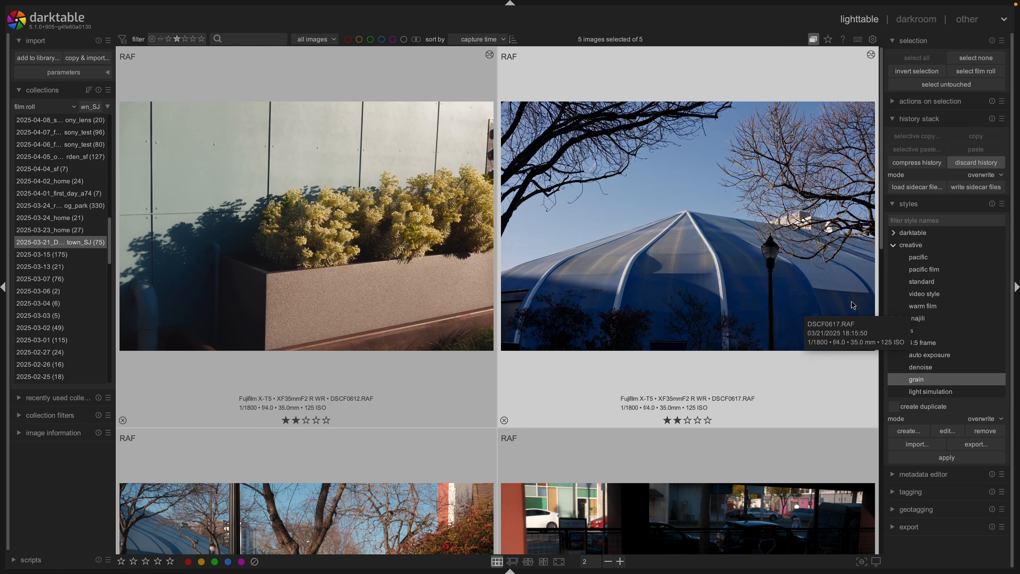
pyautogui.moveTo(976, 284)
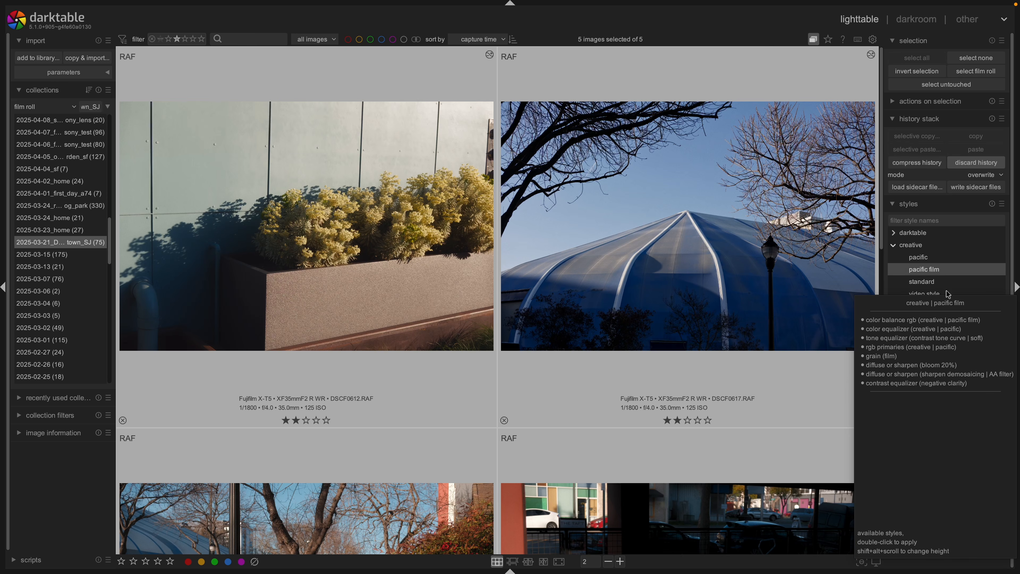
pyautogui.doubleClick(938, 294)
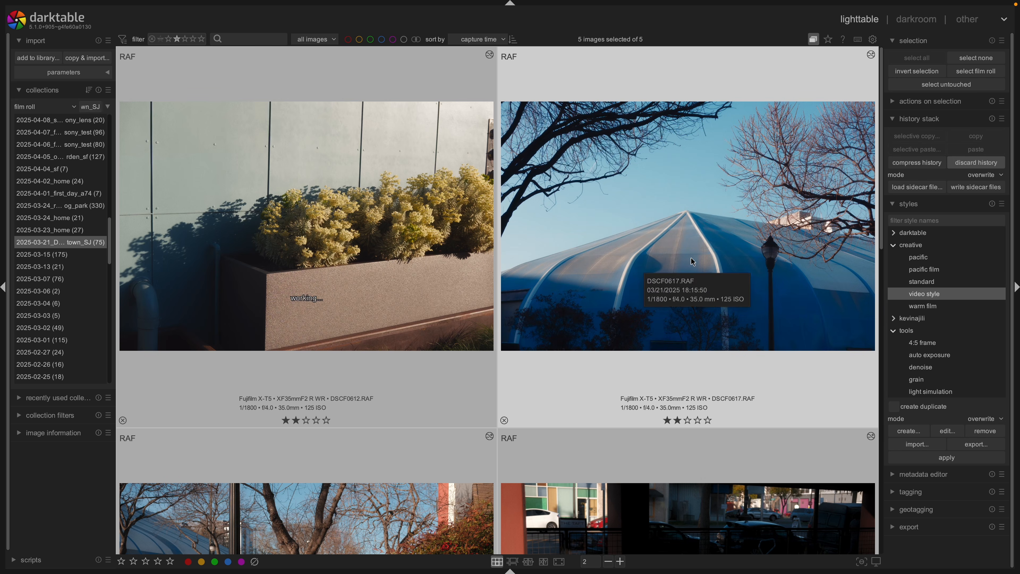
# - Examine how the video style looks across the five photos in the lighttable
pyautogui.scroll(-3, 457, 294)
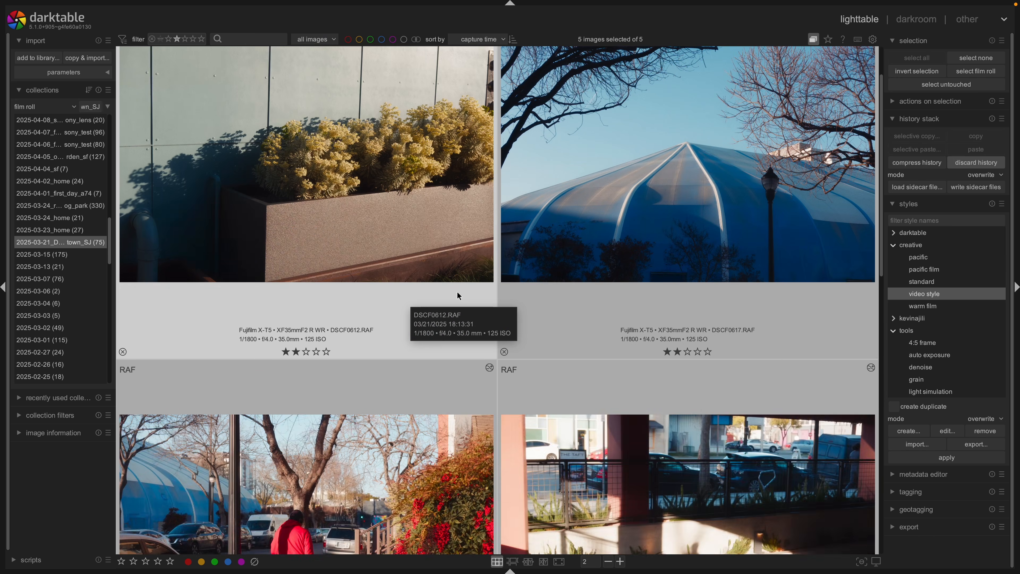
pyautogui.scroll(-2, 457, 294)
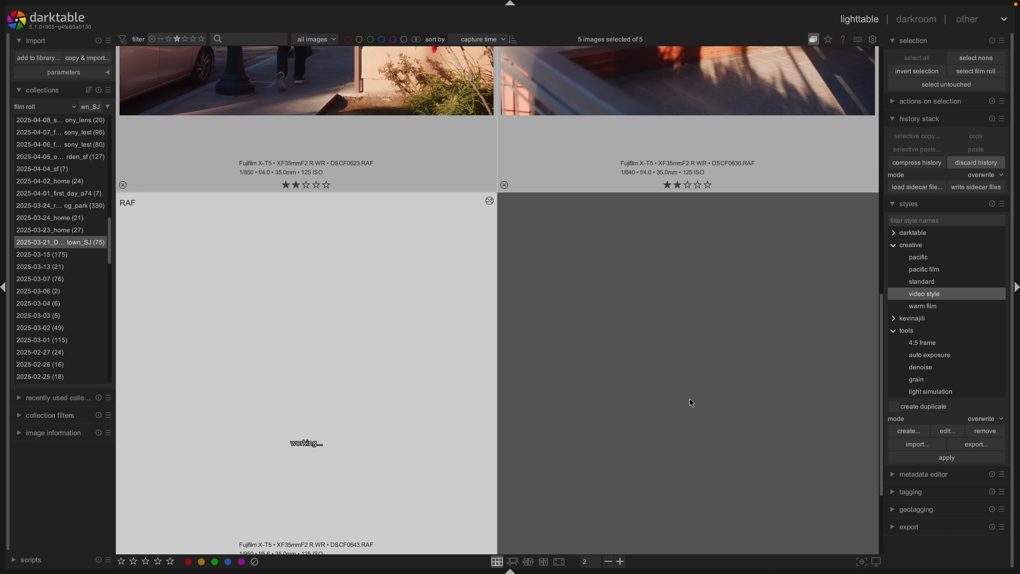
pyautogui.scroll(3, 690, 402)
pyautogui.scroll(3, 691, 403)
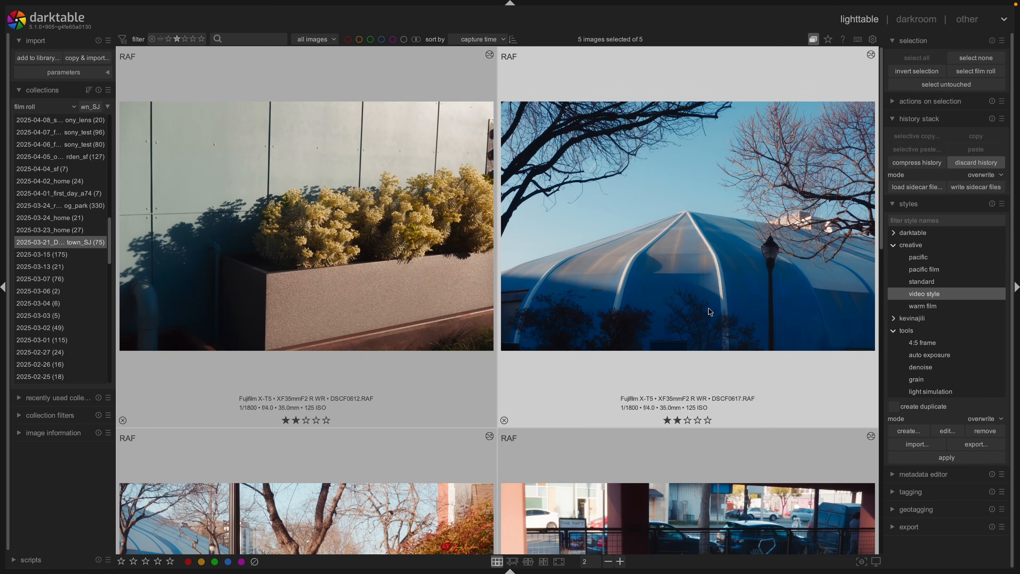
pyautogui.scroll(-4, 710, 313)
pyautogui.scroll(-2, 710, 312)
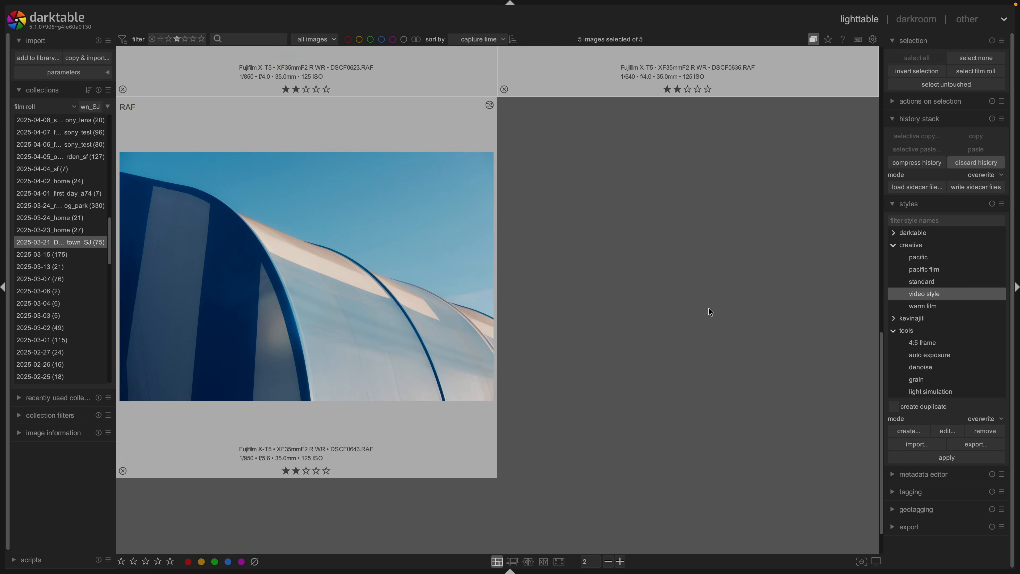
pyautogui.scroll(3, 710, 313)
pyautogui.scroll(1, 710, 312)
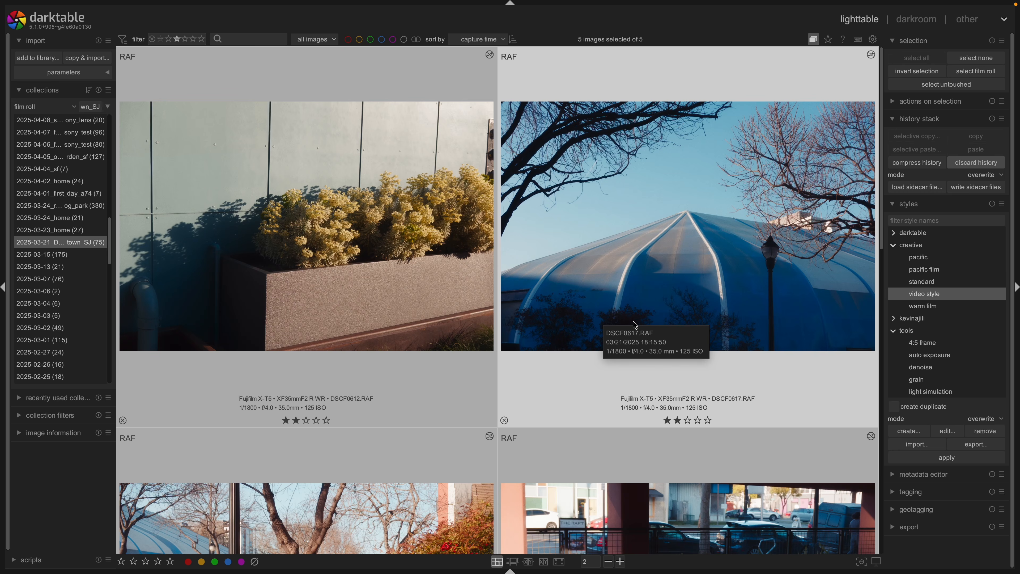
pyautogui.scroll(-2, 636, 302)
pyautogui.scroll(2, 610, 382)
# - Open the planter photo DSCF0612.RAF in the darkroom and lower its exposure to 0.407 EV
pyautogui.click(356, 290)
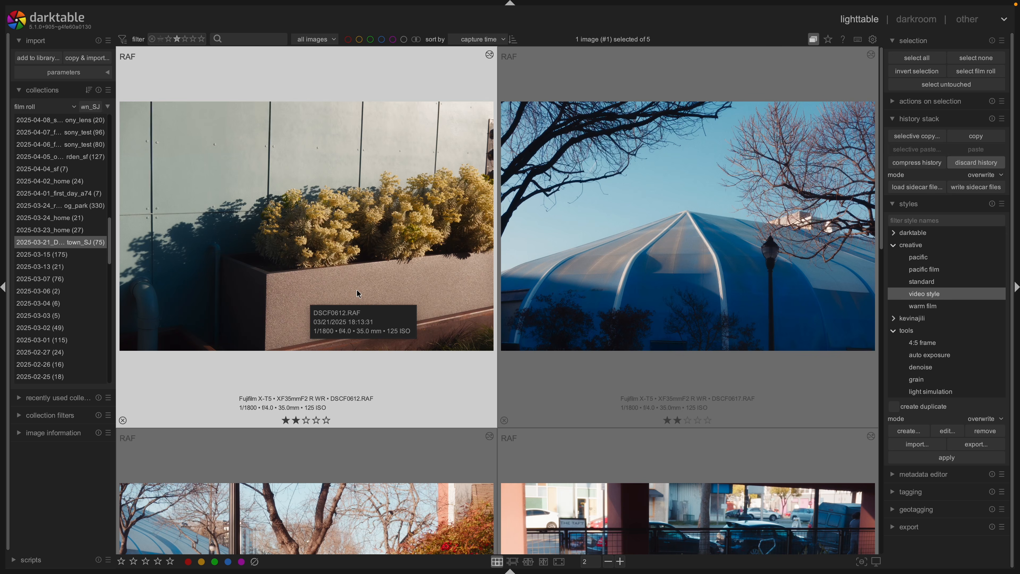
pyautogui.doubleClick(356, 288)
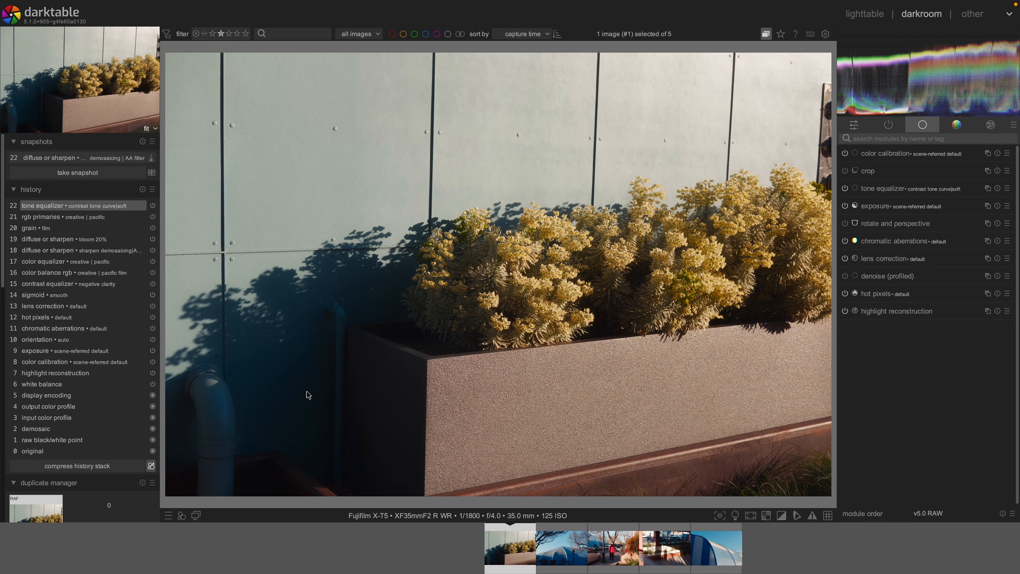
pyautogui.click(876, 206)
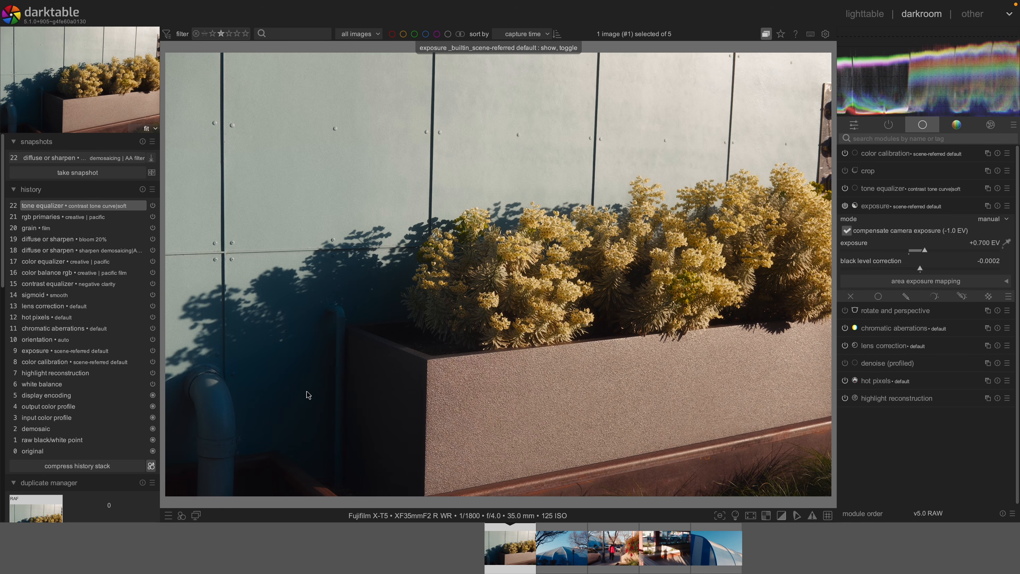
pyautogui.click(922, 255)
pyautogui.moveTo(922, 257); pyautogui.dragTo(917, 258)
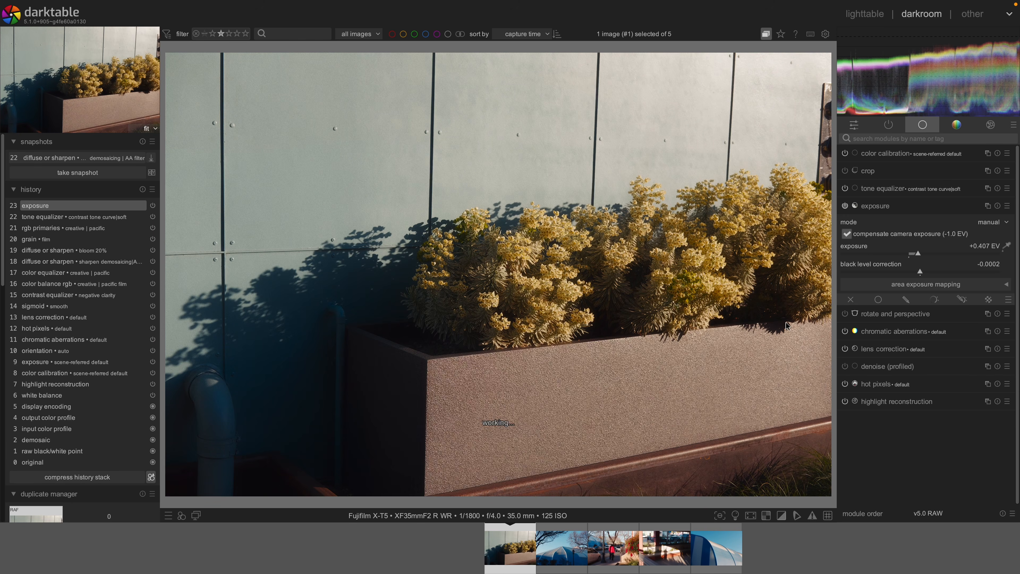
# - Try color calibration temperatures of about 4067 K and 4680 K on the planter photo and reset the module
pyautogui.press('c')
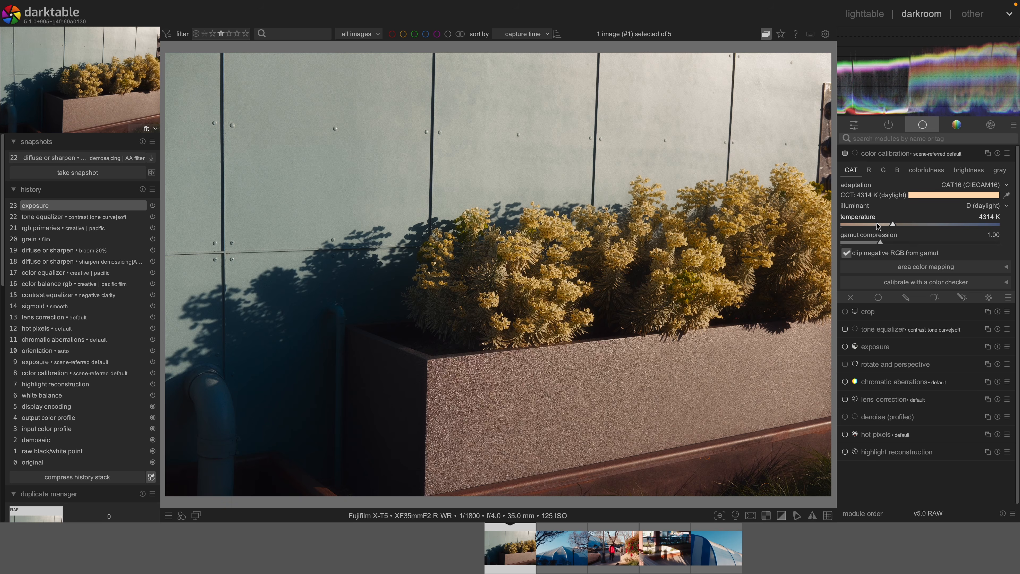
pyautogui.click(885, 227)
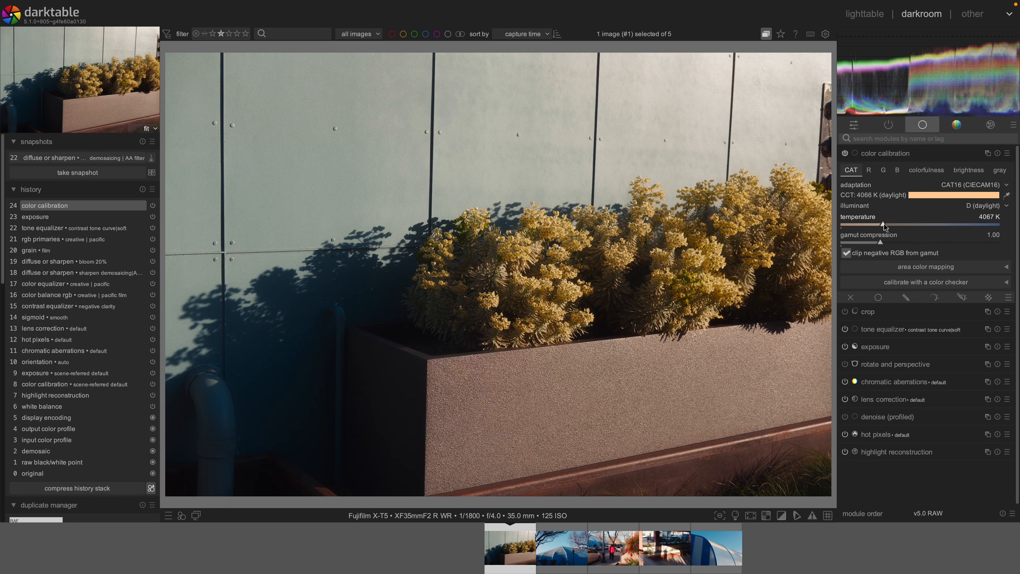
pyautogui.click(910, 228)
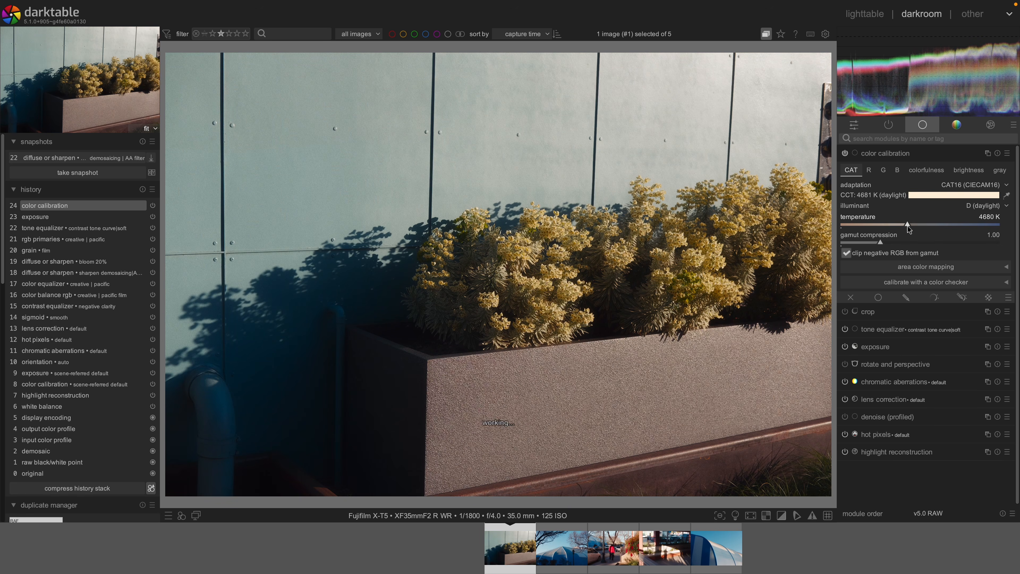
pyautogui.click(998, 153)
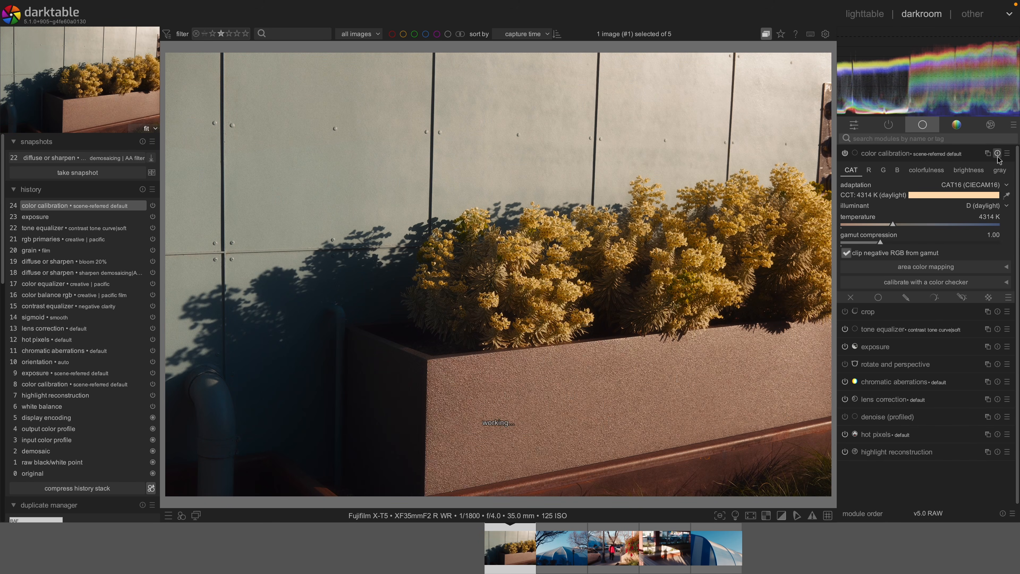
# - Sample the illuminant from the planter image in color calibration and set its chroma to 23.3%
pyautogui.click(1007, 197)
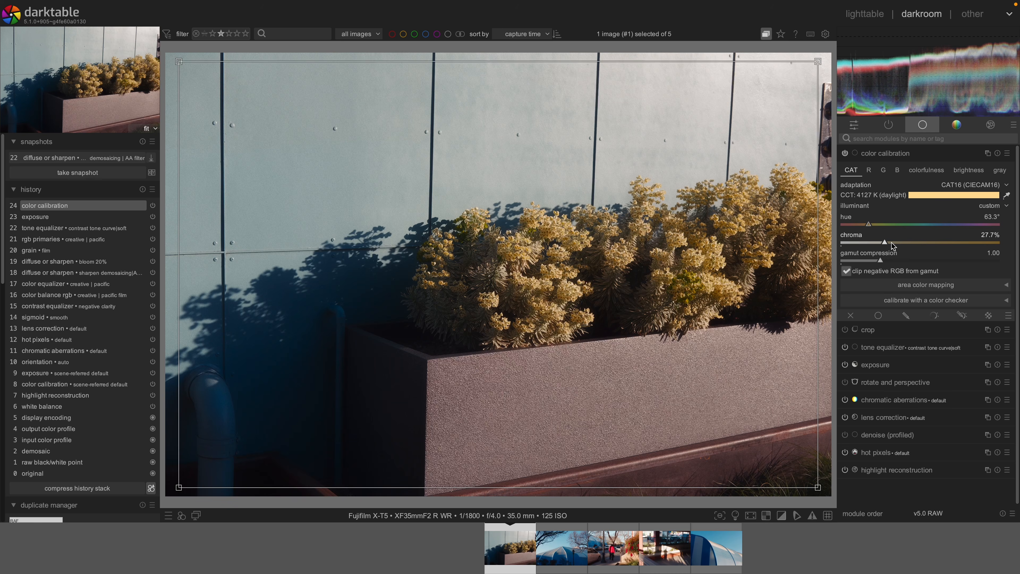
pyautogui.click(876, 244)
pyautogui.click(901, 243)
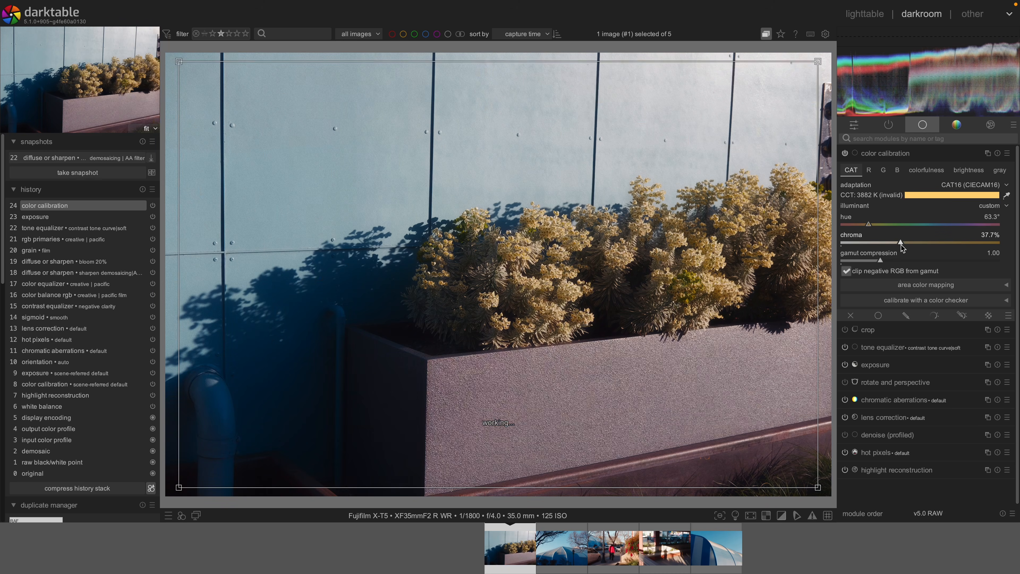
pyautogui.click(882, 243)
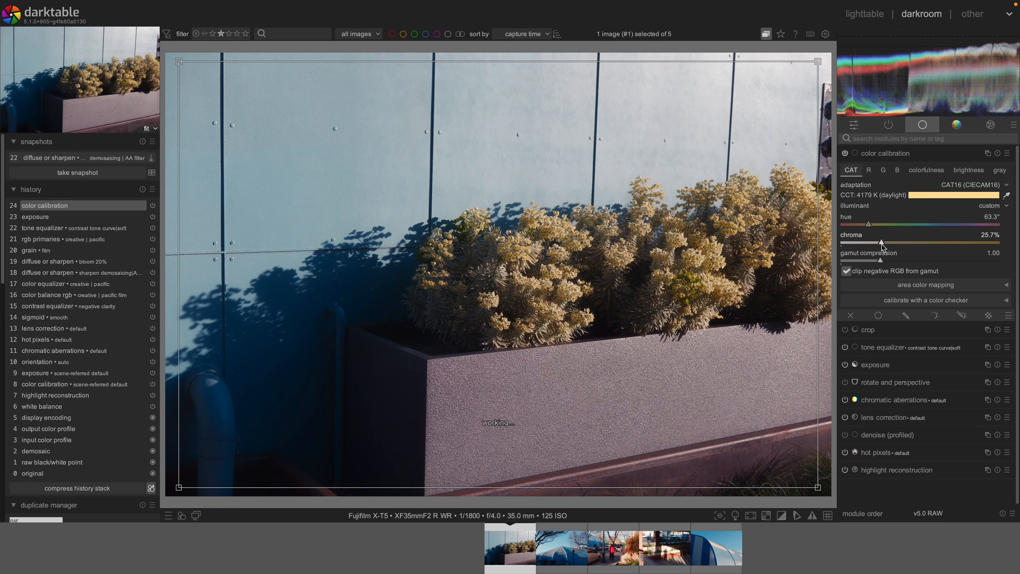
pyautogui.click(879, 244)
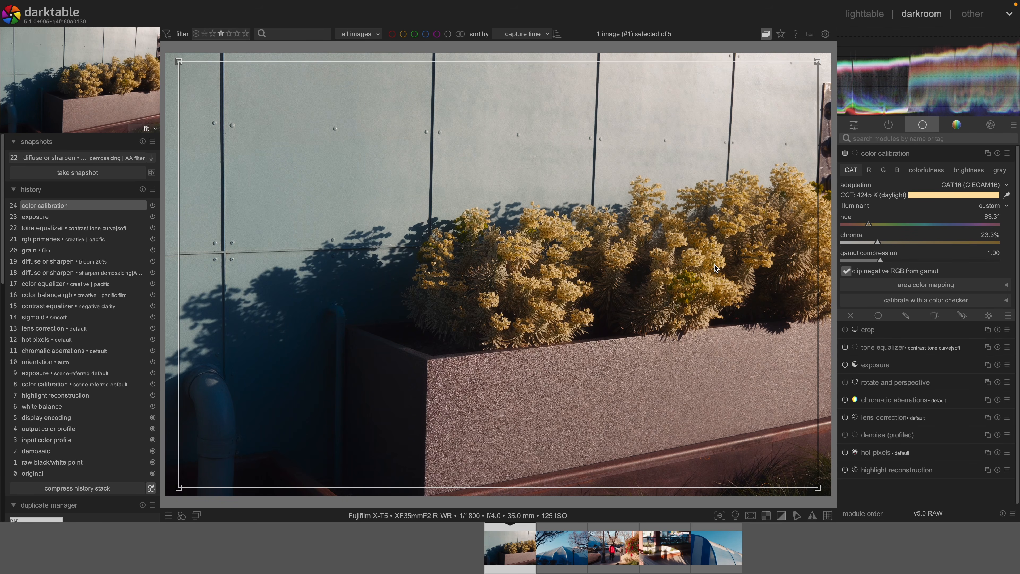
# - Return to the lighttable, open the curved blue roof photo DSCF0643.RAF in the darkroom and lower its exposure to 0.220 EV
pyautogui.press('l')
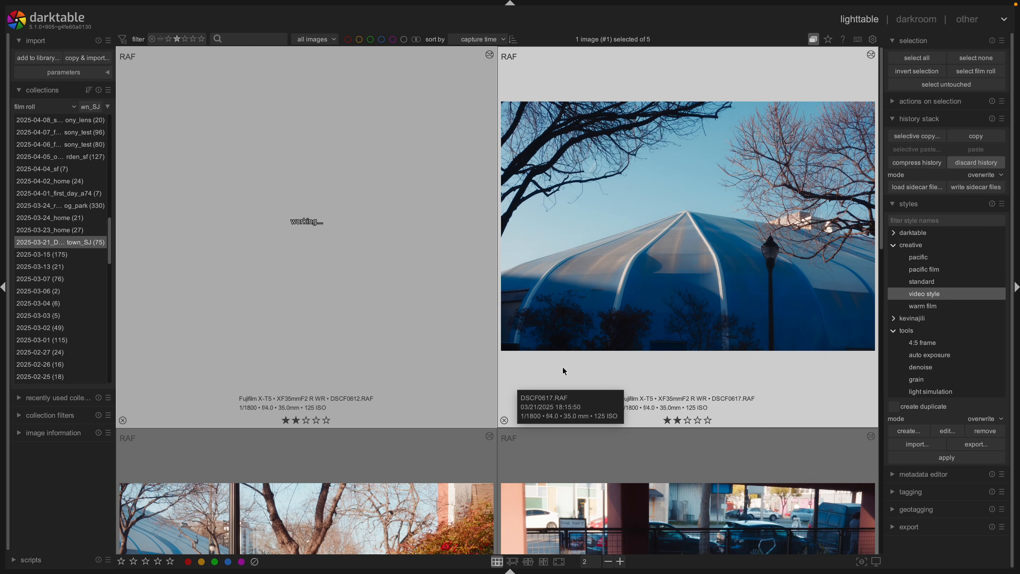
pyautogui.scroll(-3, 563, 366)
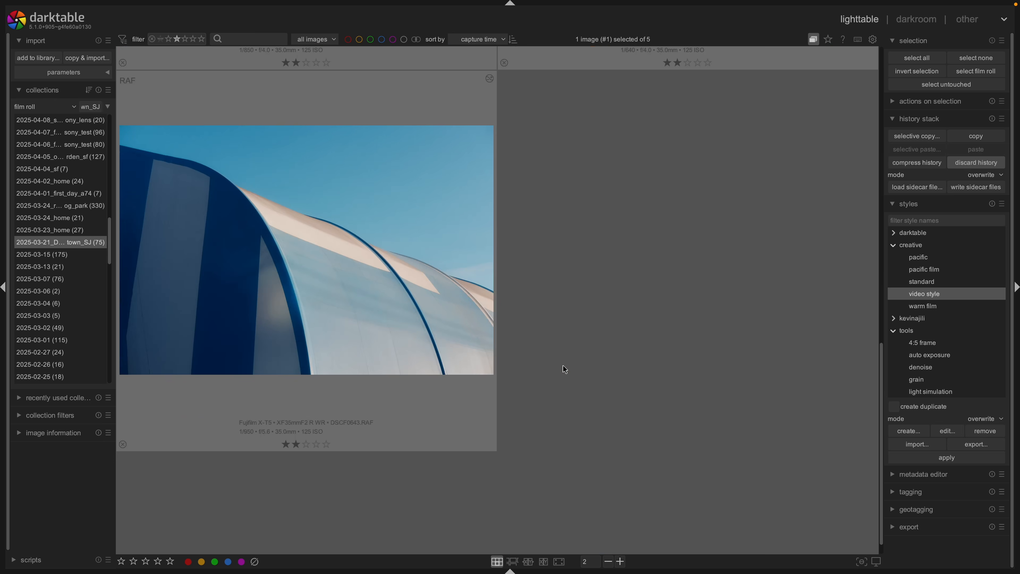
pyautogui.scroll(3, 562, 366)
pyautogui.click(423, 420)
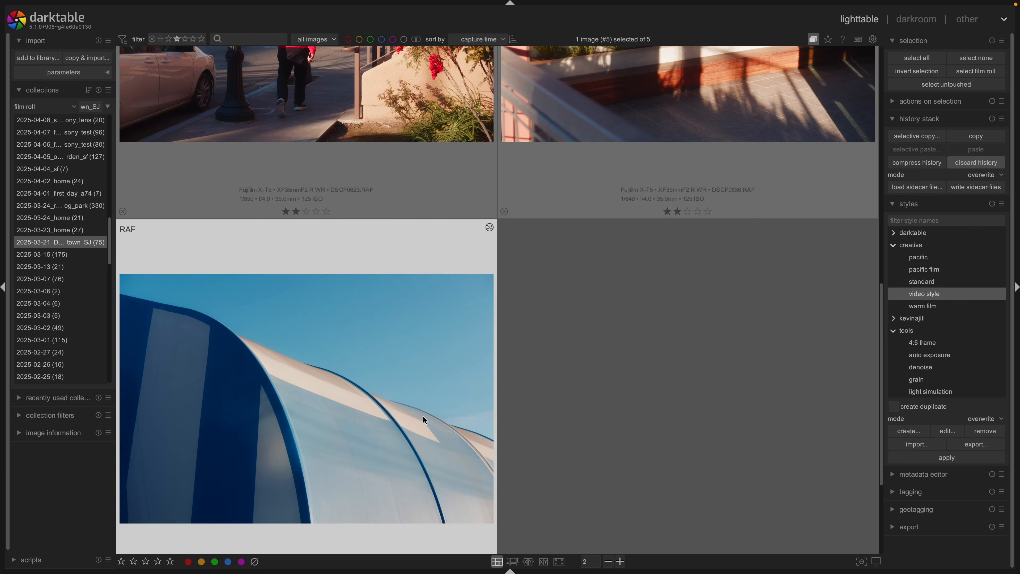
pyautogui.doubleClick(423, 416)
pyautogui.press('e')
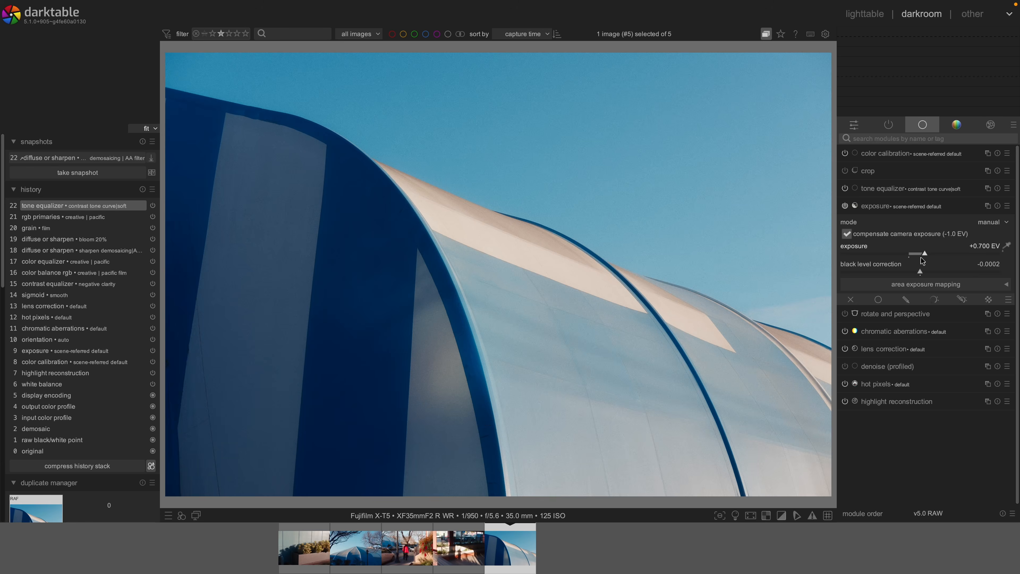
pyautogui.click(921, 254)
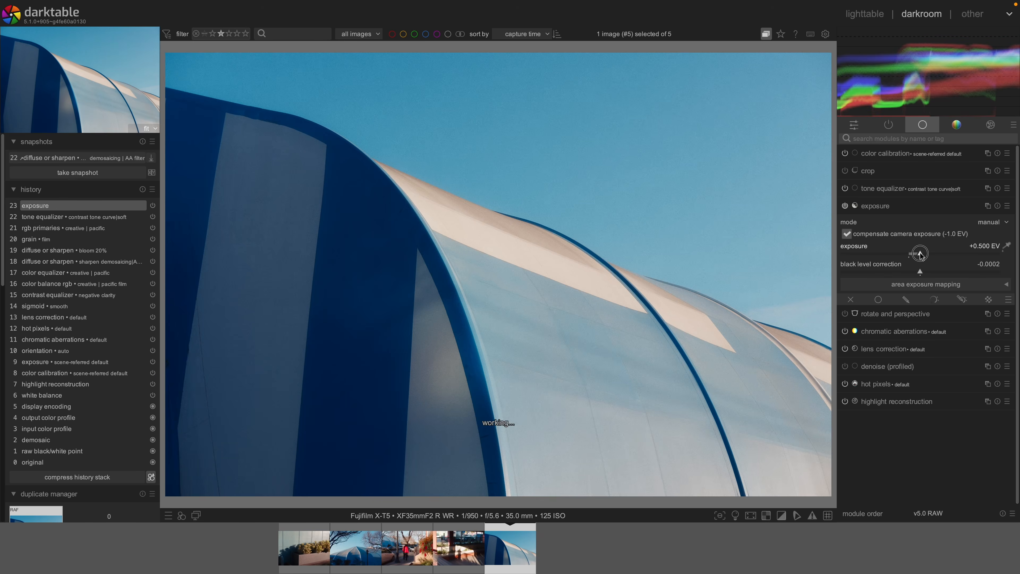
pyautogui.moveTo(921, 254); pyautogui.dragTo(914, 254)
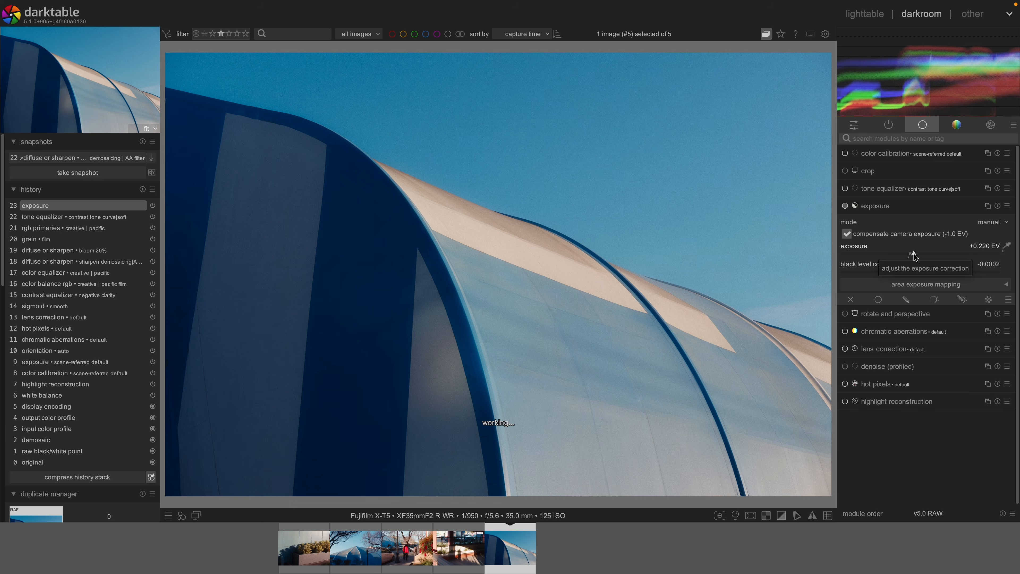
# - Set the curved blue roof photo's exposure to 0.313 EV and its color calibration temperature to 4413 K
pyautogui.click(915, 254)
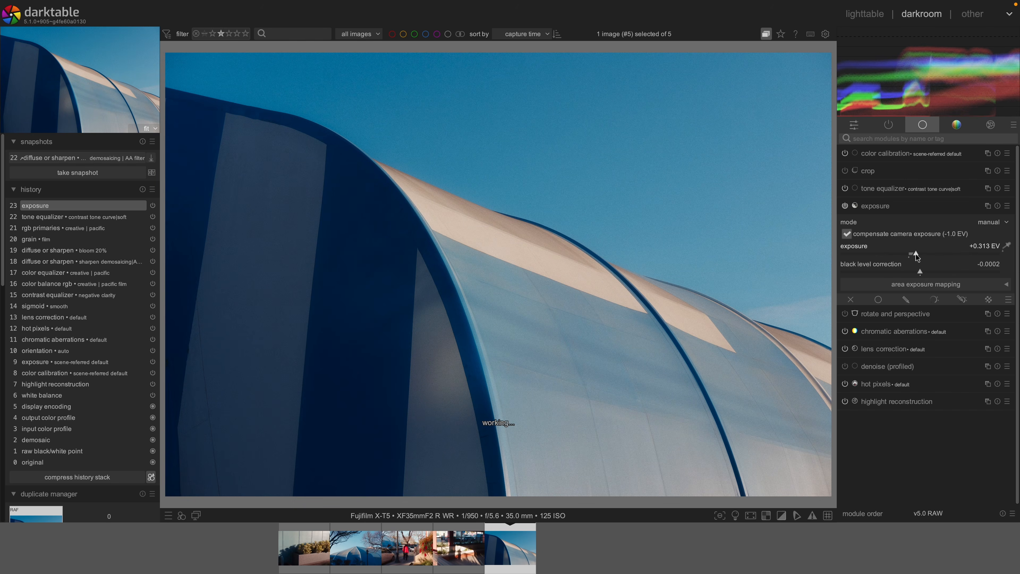
pyautogui.click(909, 158)
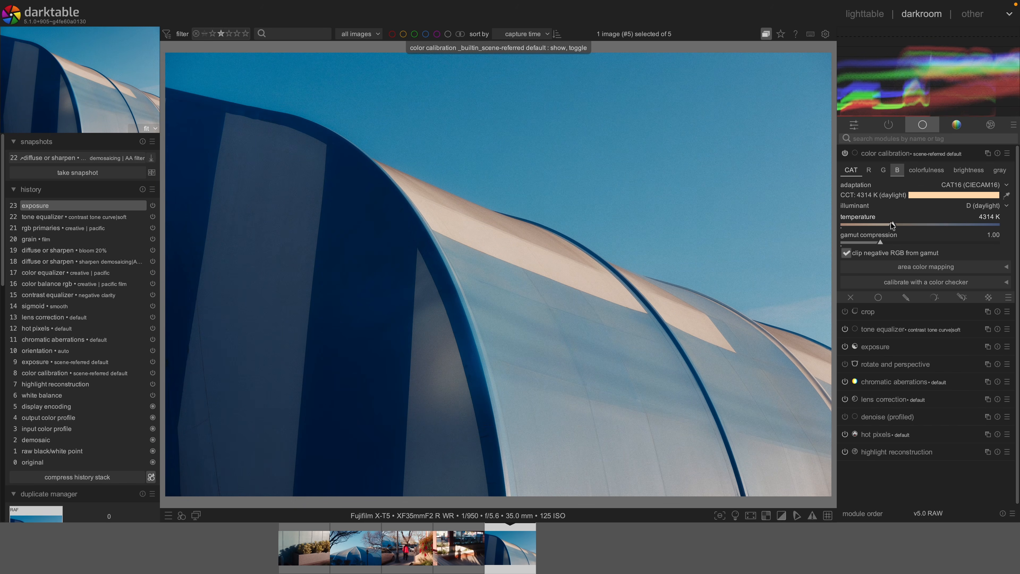
pyautogui.click(890, 227)
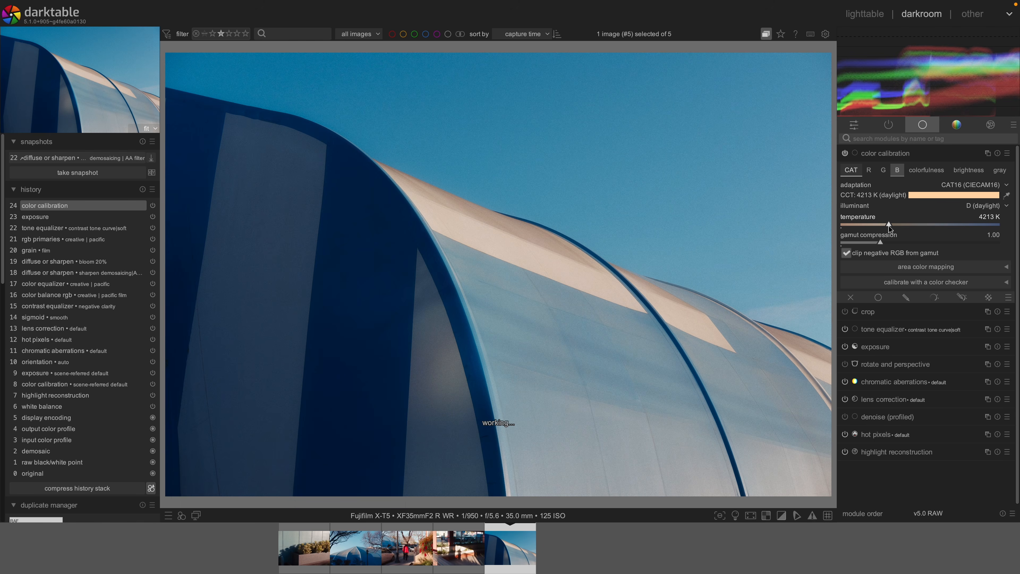
pyautogui.click(896, 226)
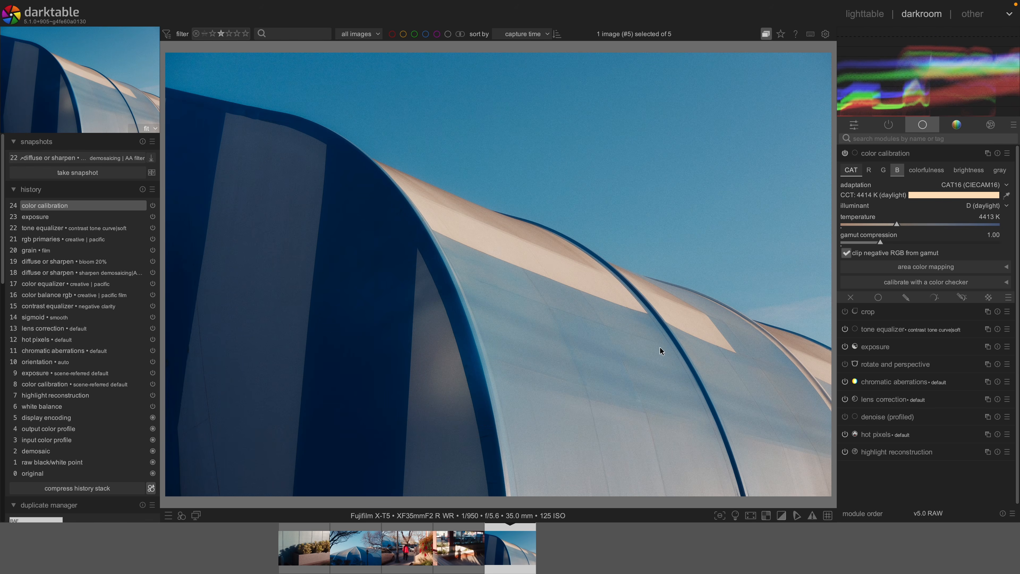
# - Return to the lighttable, open the red-jacket street photo DSCF0623.RAF in the darkroom and lower its exposure to 0.313 EV
pyautogui.press('l')
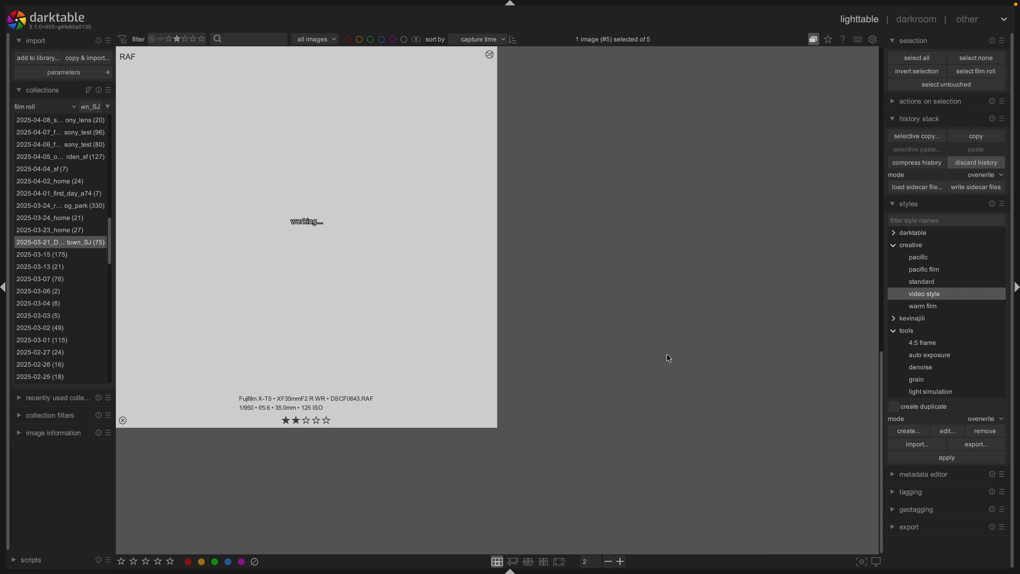
pyautogui.scroll(1, 668, 357)
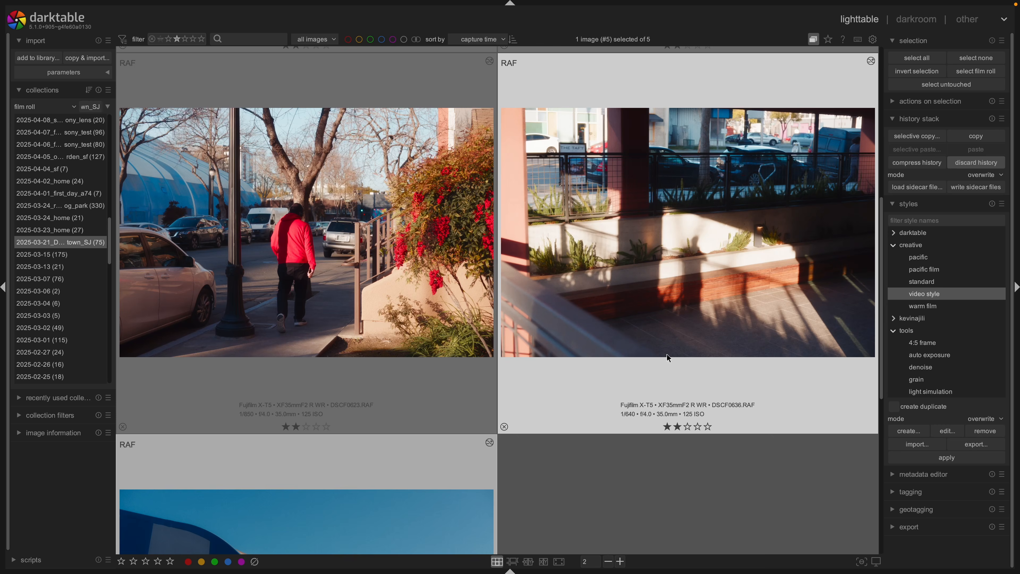
pyautogui.scroll(1, 667, 356)
pyautogui.scroll(-1, 622, 379)
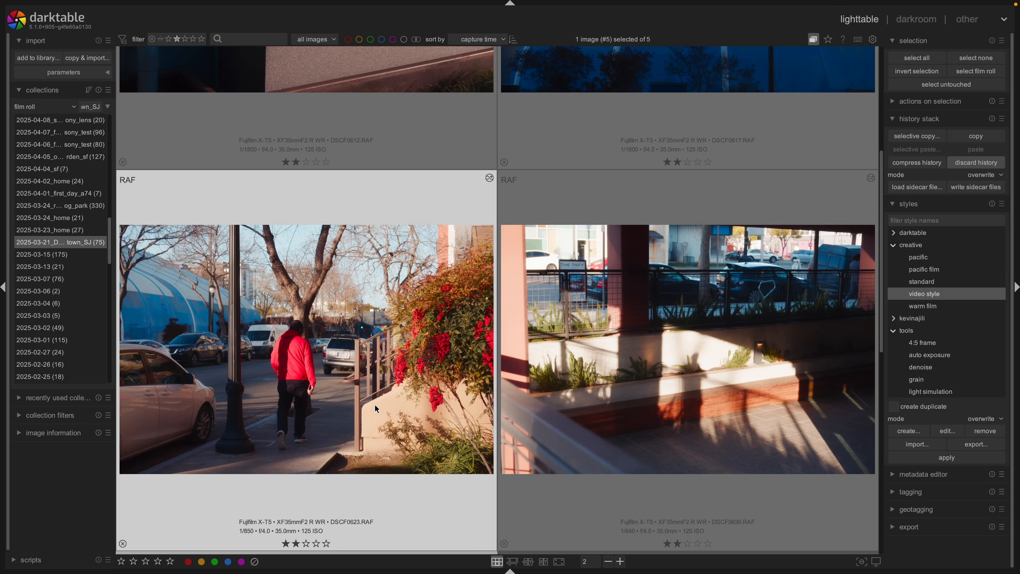
pyautogui.click(382, 369)
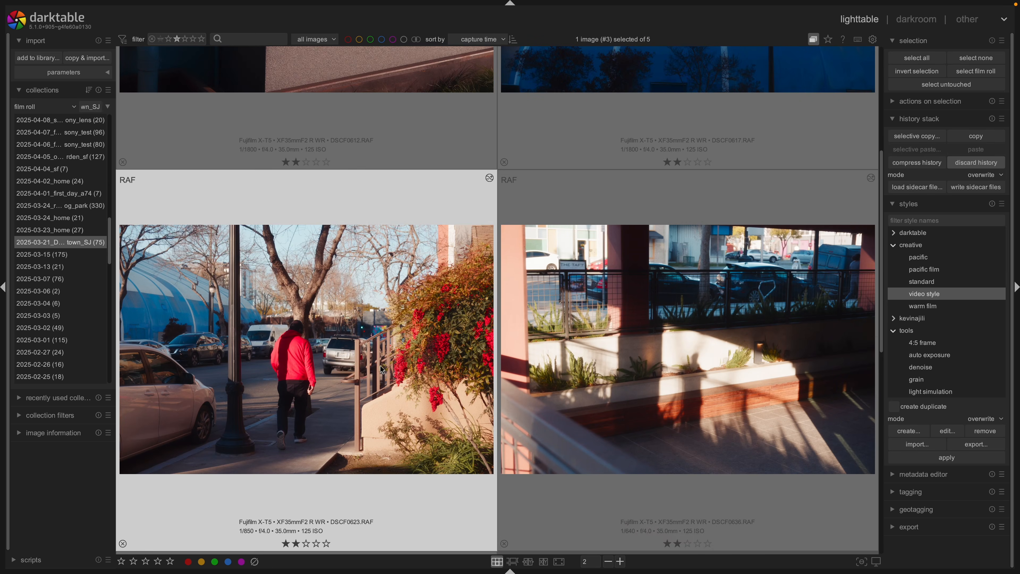
pyautogui.doubleClick(382, 369)
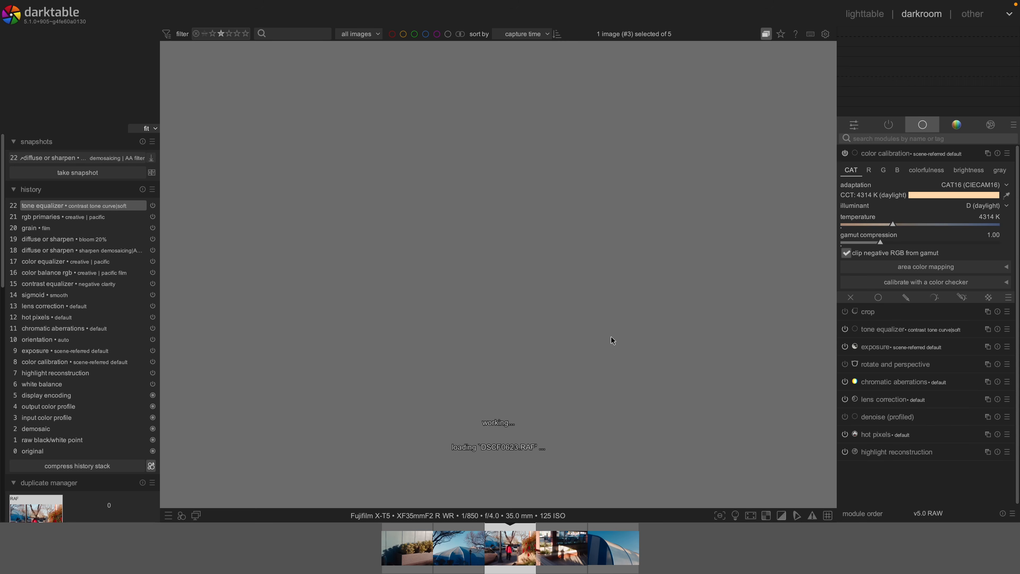
pyautogui.press('e')
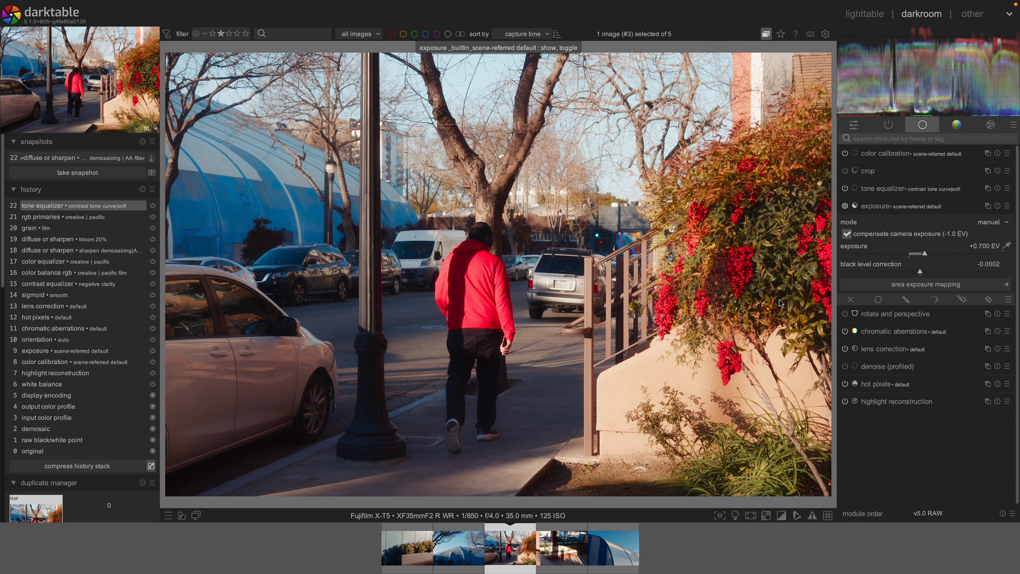
pyautogui.moveTo(924, 254); pyautogui.dragTo(920, 256)
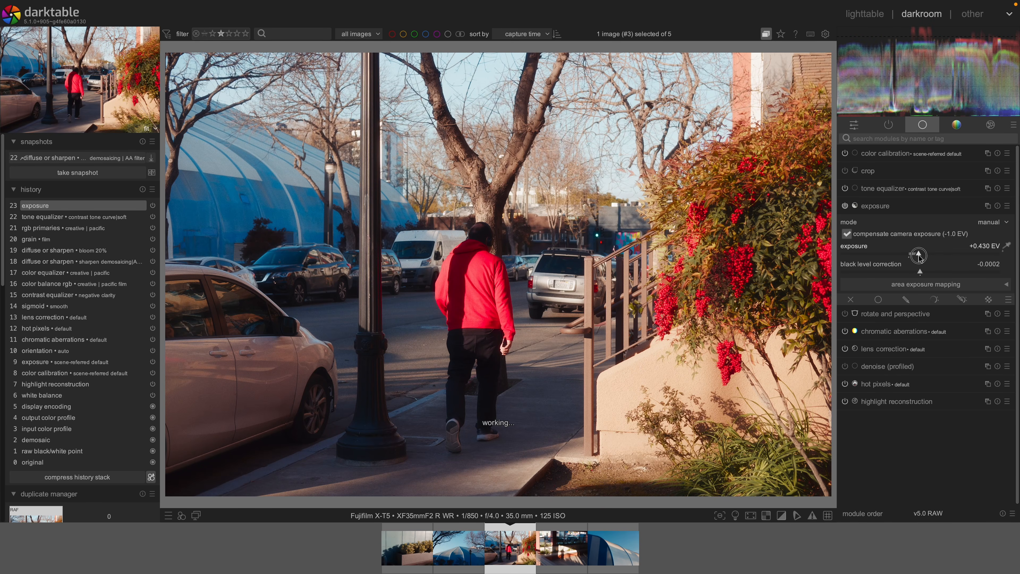
pyautogui.moveTo(920, 257); pyautogui.dragTo(914, 255)
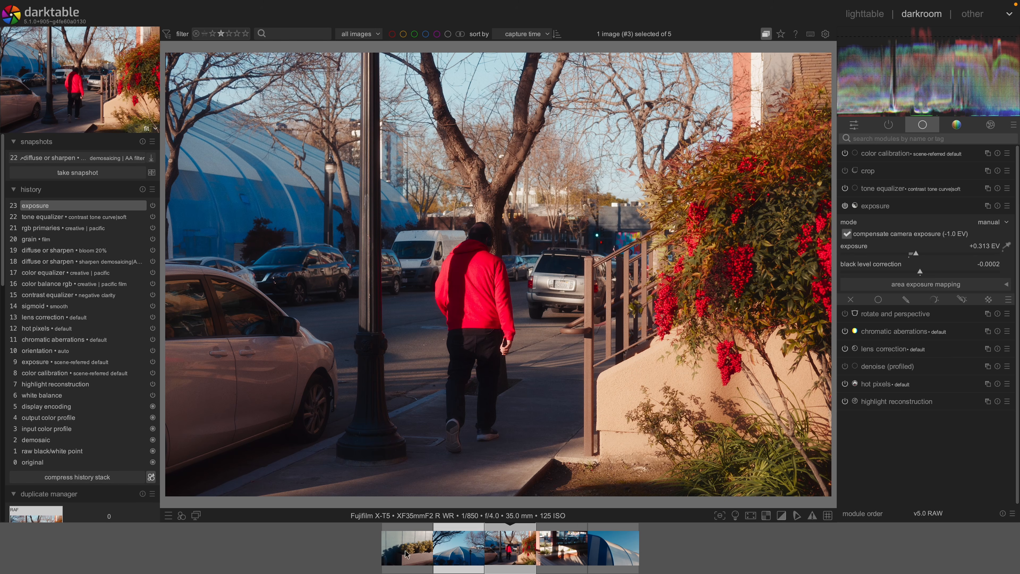
# - Switch to the shaded patio photo DSCF0636.RAF and lower its exposure to -0.363 EV
pyautogui.click(550, 553)
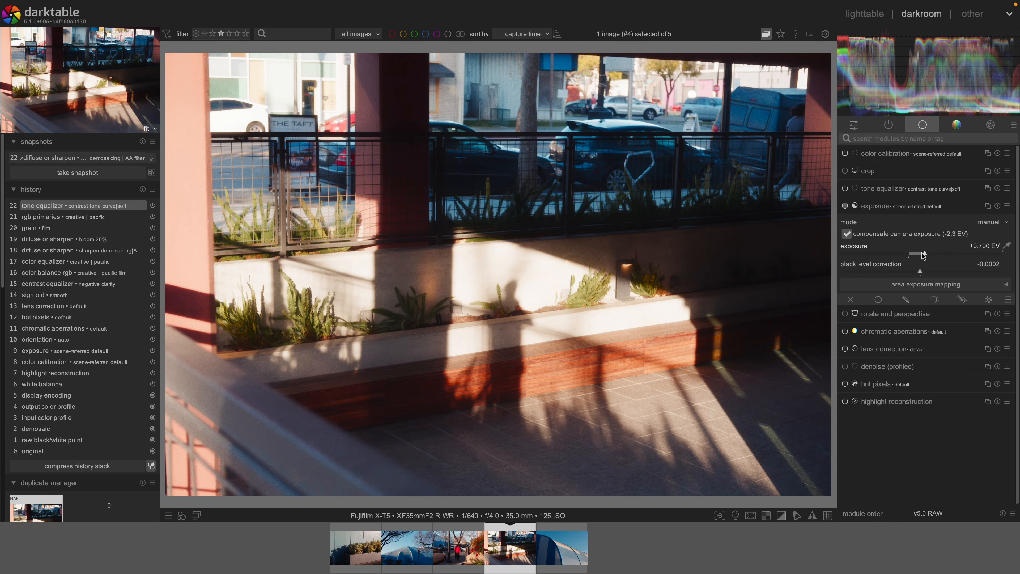
pyautogui.moveTo(923, 255); pyautogui.dragTo(917, 257)
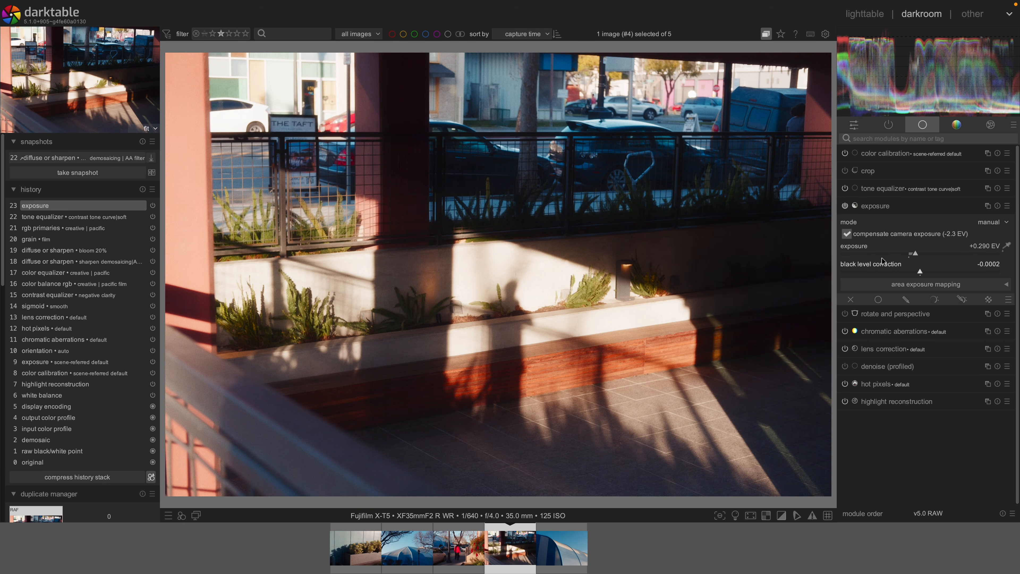
pyautogui.moveTo(912, 256); pyautogui.dragTo(905, 254)
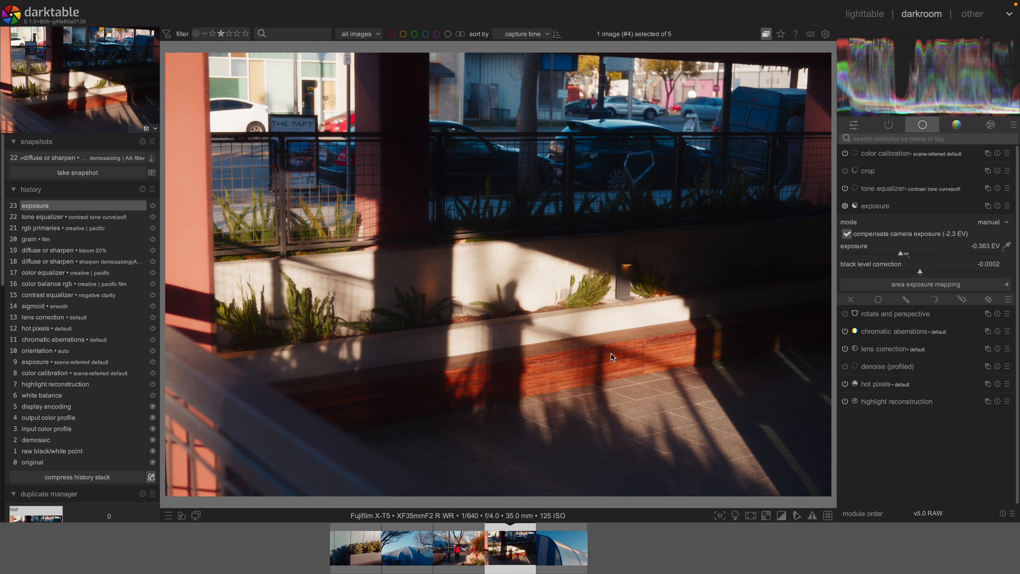
# - Check the patio photo DSCF0636.RAF in the lighttable, reopen it in the darkroom and reset its editing history
pyautogui.press('l')
pyautogui.scroll(1, 610, 351)
pyautogui.scroll(-2, 657, 168)
pyautogui.scroll(1, 781, 259)
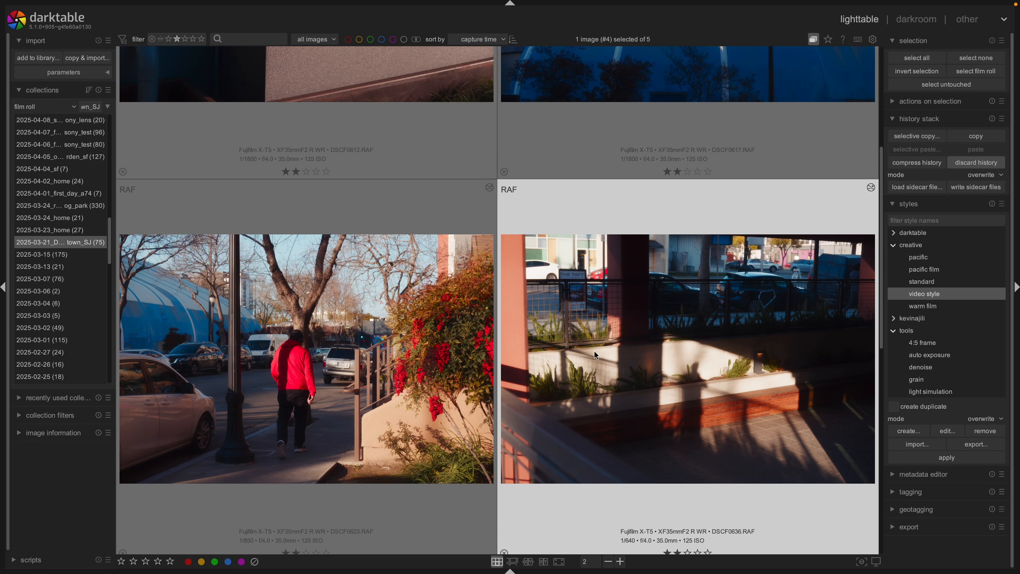
pyautogui.doubleClick(594, 346)
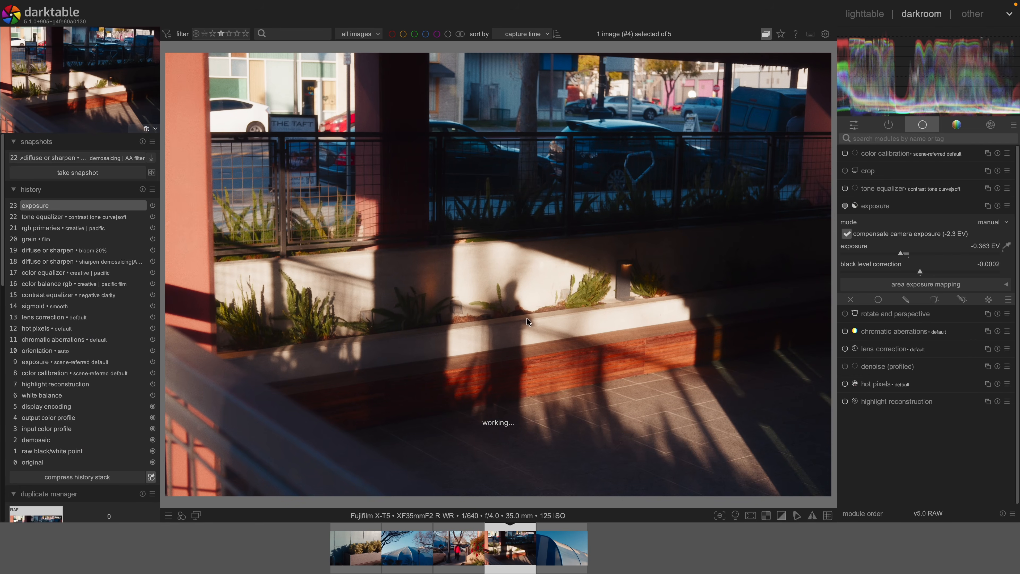
pyautogui.click(142, 190)
pyautogui.click(478, 299)
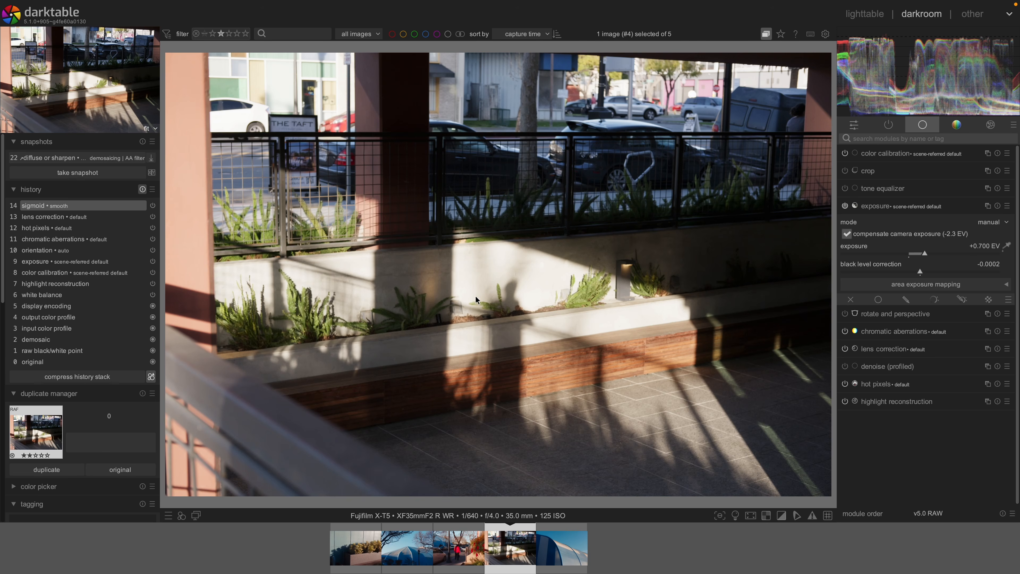
# - Apply the creative style warm film to the patio photo
pyautogui.click(185, 515)
pyautogui.moveTo(205, 538)
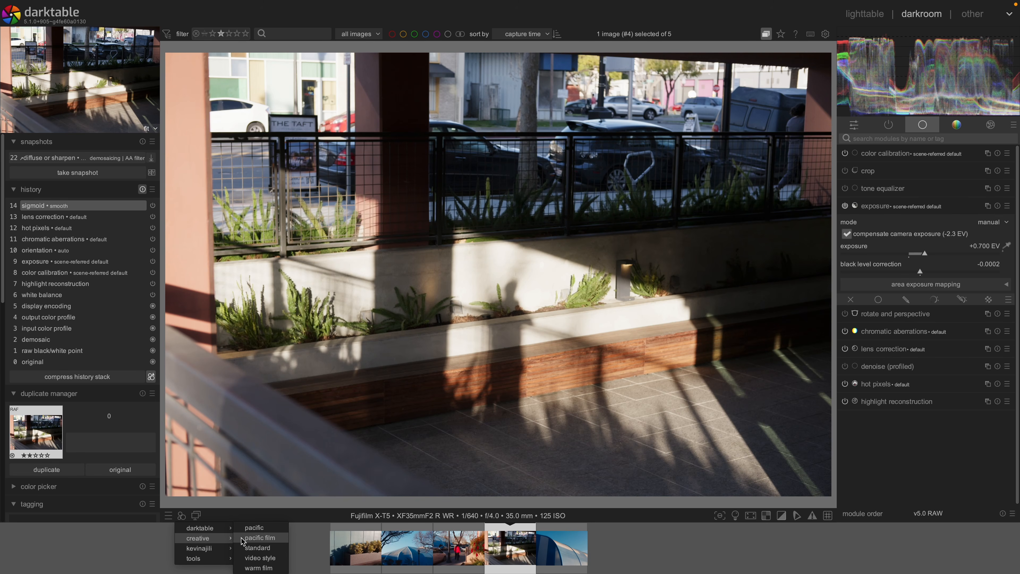
pyautogui.click(258, 567)
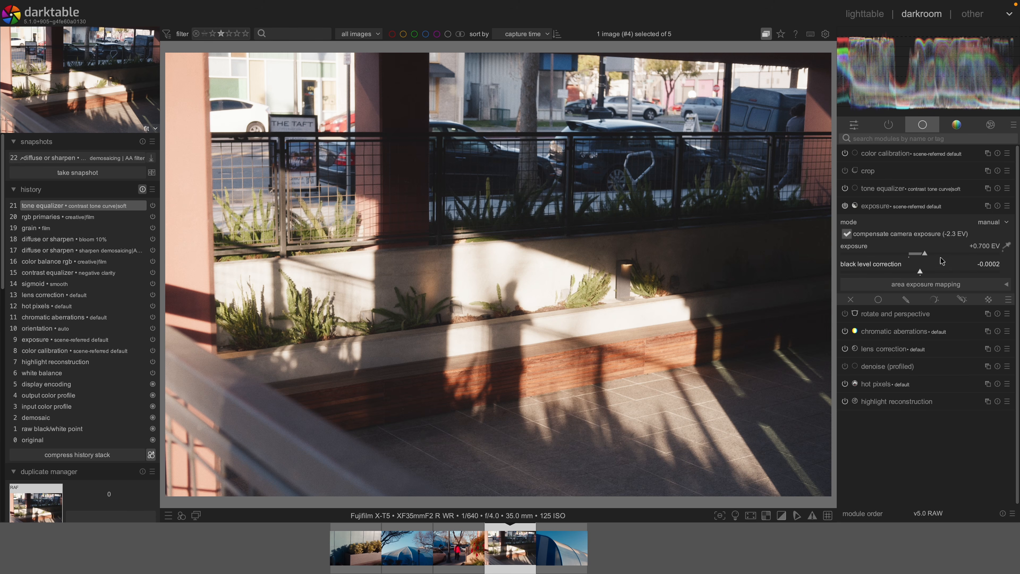
# - Lower the patio photo's exposure to -0.737 EV and apply the medium contrast tone curve preset in tone equalizer
pyautogui.click(914, 254)
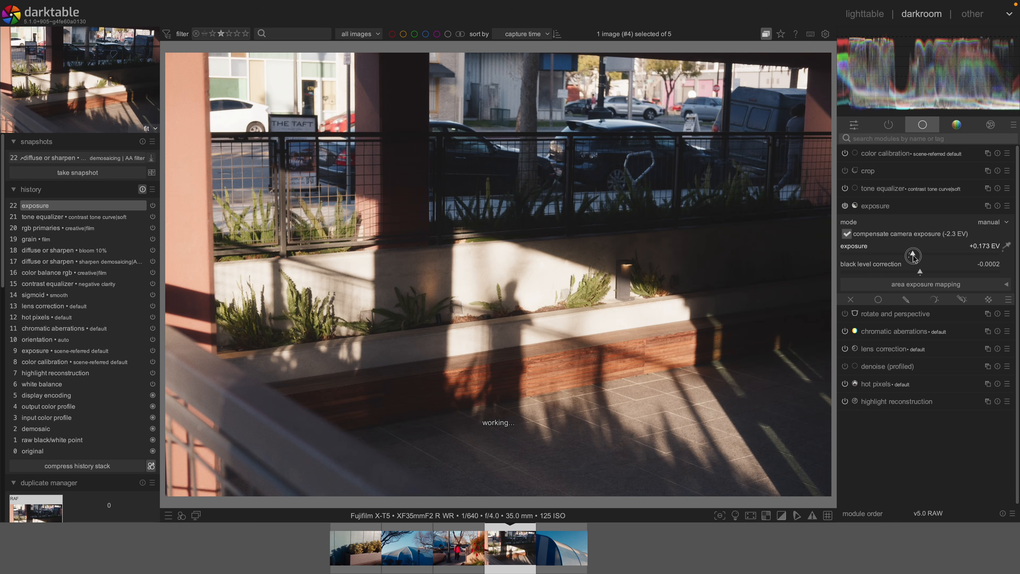
pyautogui.moveTo(914, 255); pyautogui.dragTo(905, 259)
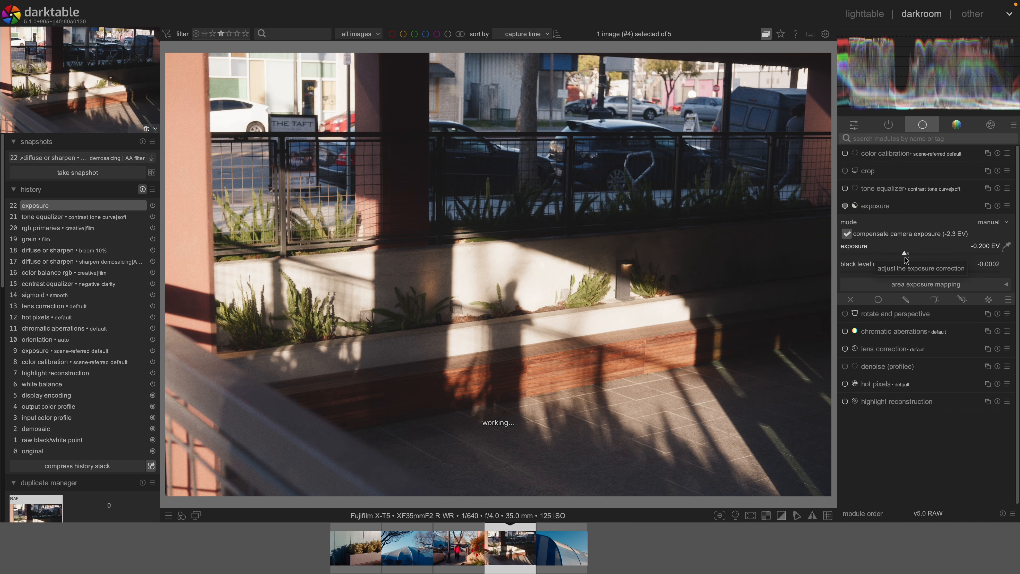
pyautogui.moveTo(904, 258); pyautogui.dragTo(878, 259)
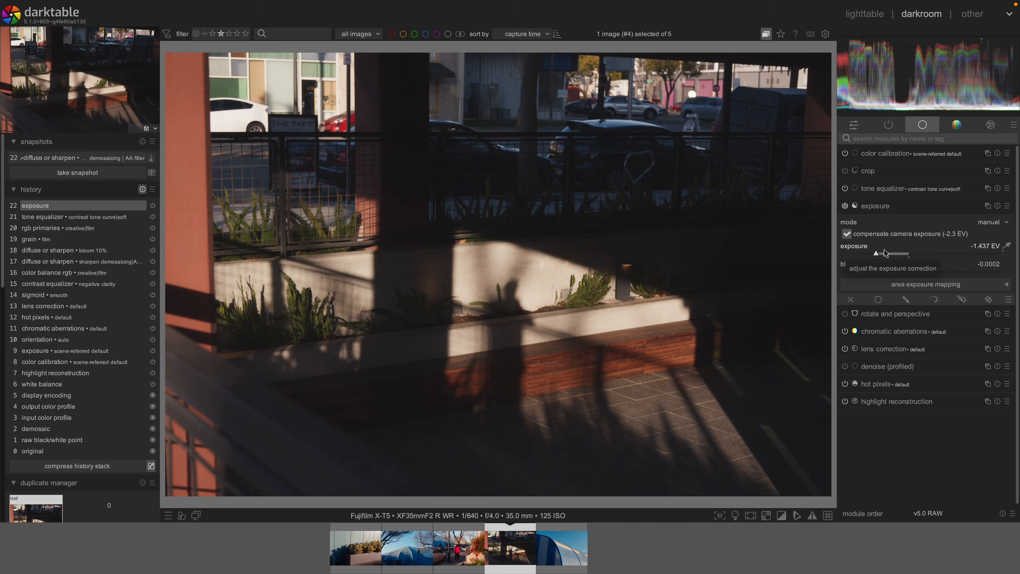
pyautogui.rightClick(885, 197)
pyautogui.moveTo(920, 209)
pyautogui.click(859, 213)
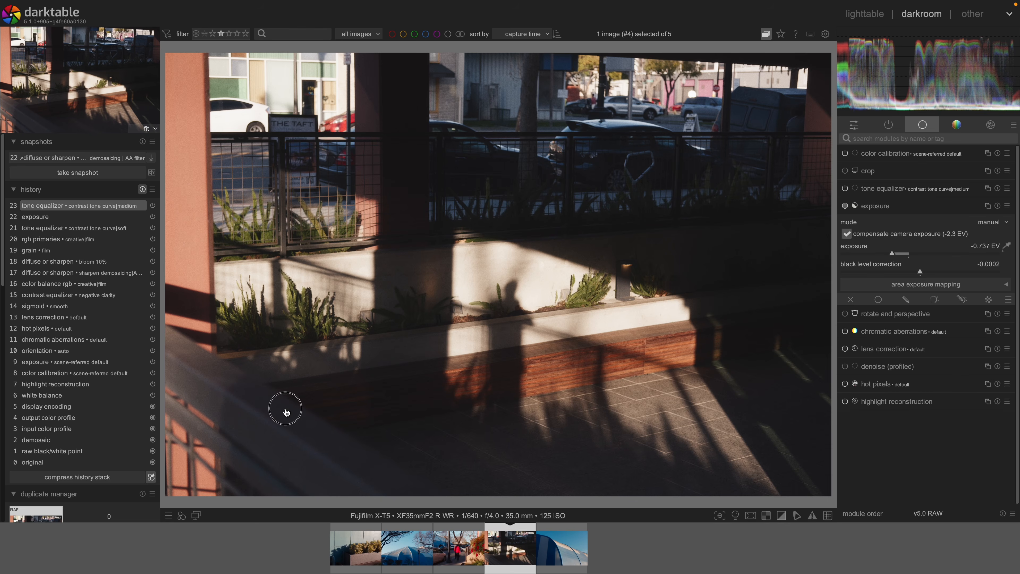
# - Return to the lighttable, set the styles mode to append and apply the pacific film and pacific styles to DSCF0636.RAF
pyautogui.press('l')
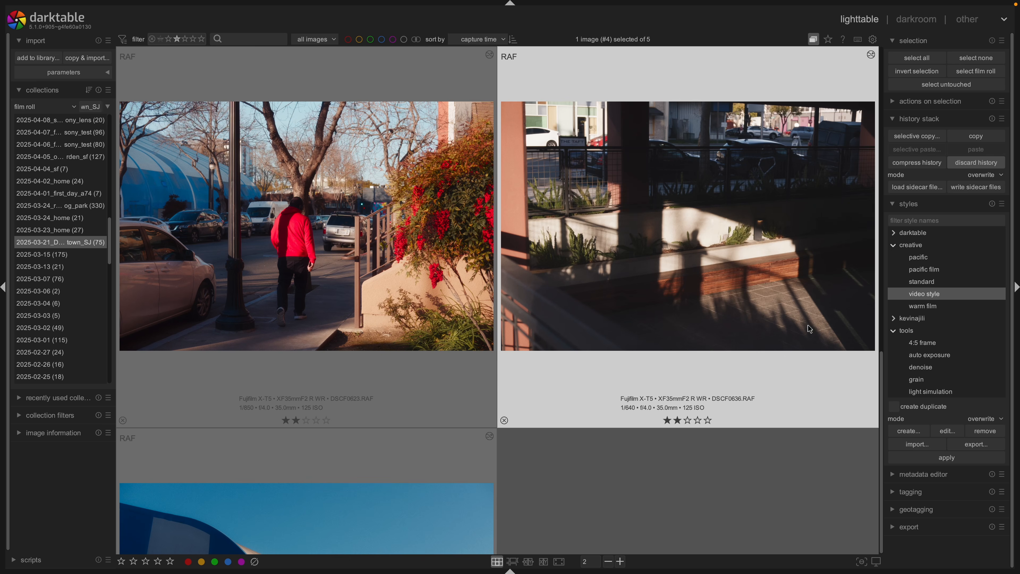
pyautogui.click(975, 421)
pyautogui.click(982, 410)
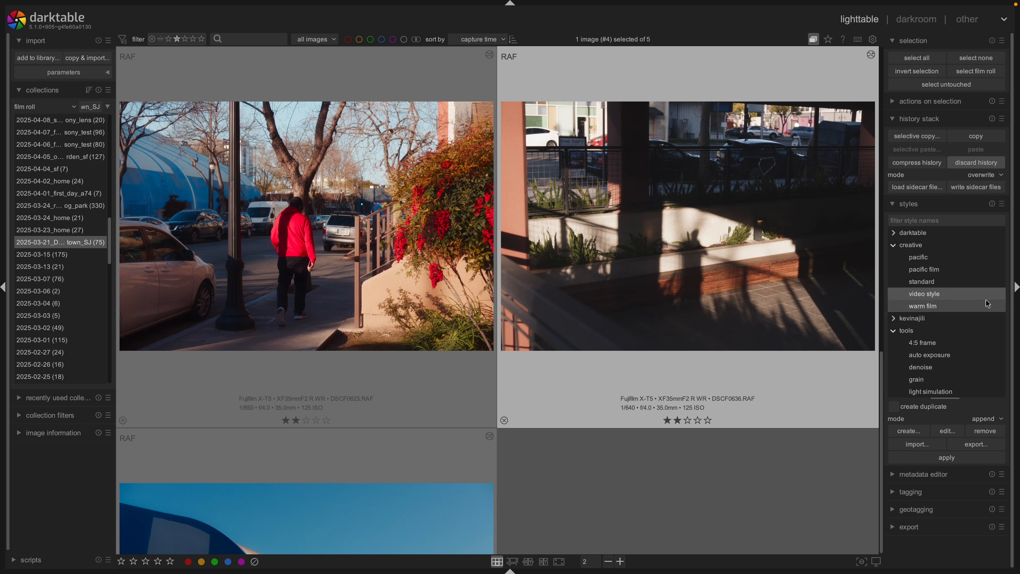
pyautogui.moveTo(950, 269)
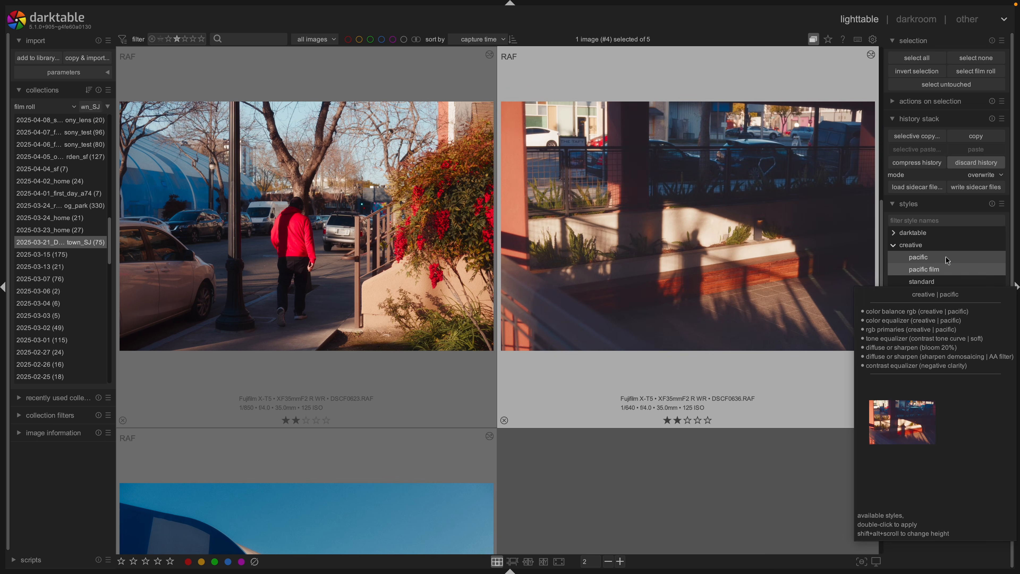
pyautogui.click(948, 260)
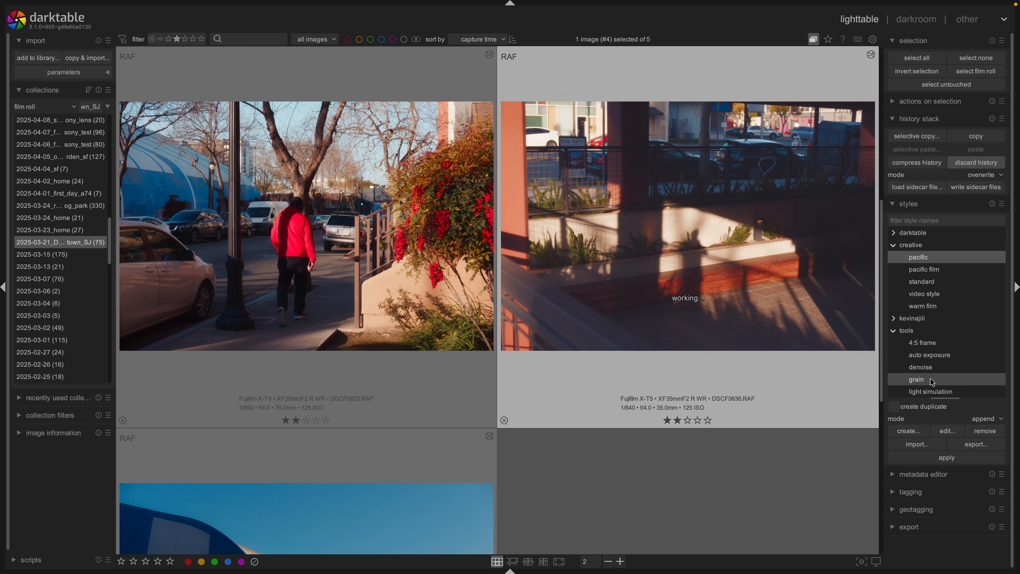
# - Open the restyled patio photo in the darkroom, raise its exposure to -0.270 EV and return to the lighttable
pyautogui.doubleClick(747, 281)
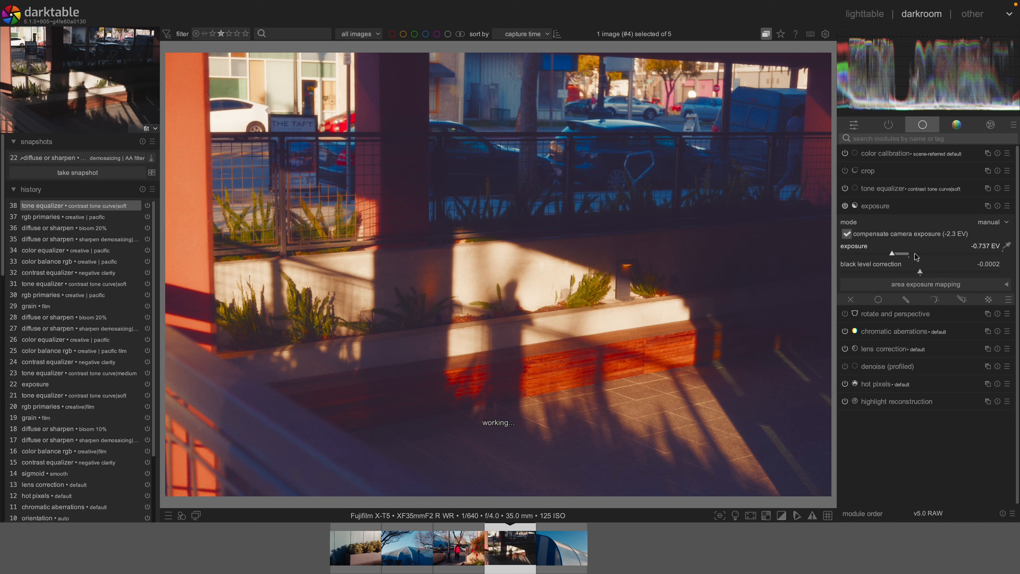
pyautogui.click(904, 256)
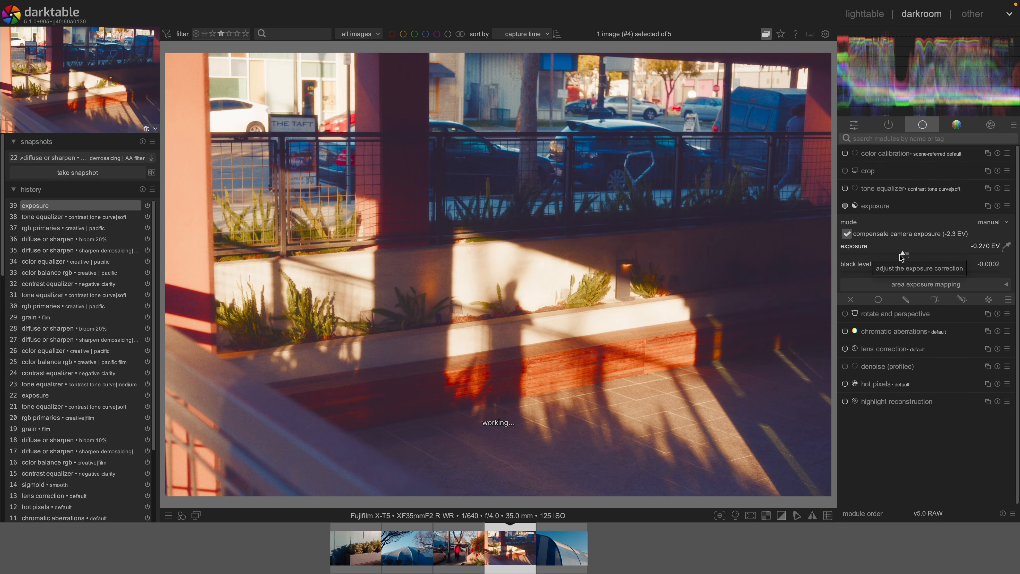
pyautogui.press('l')
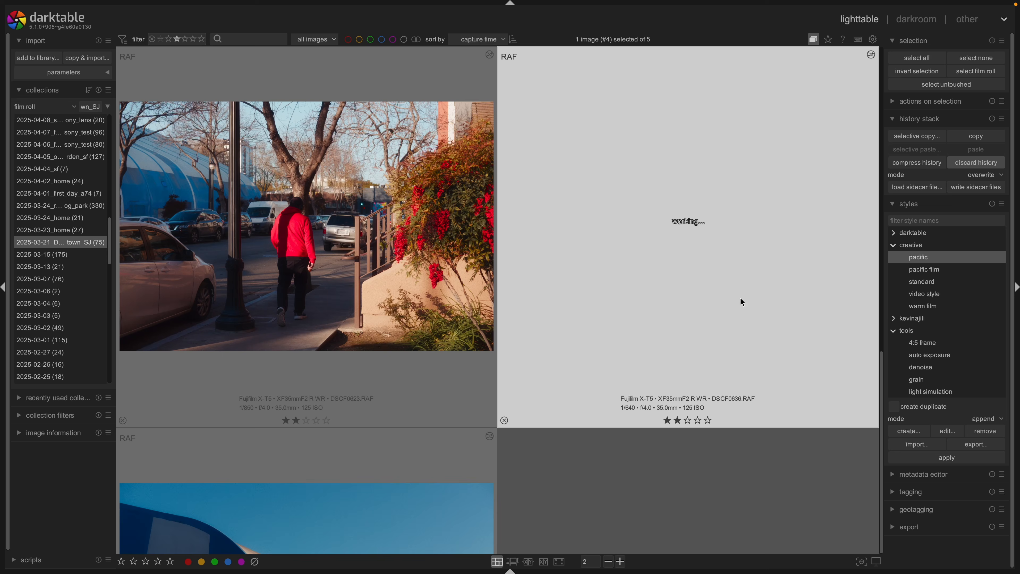
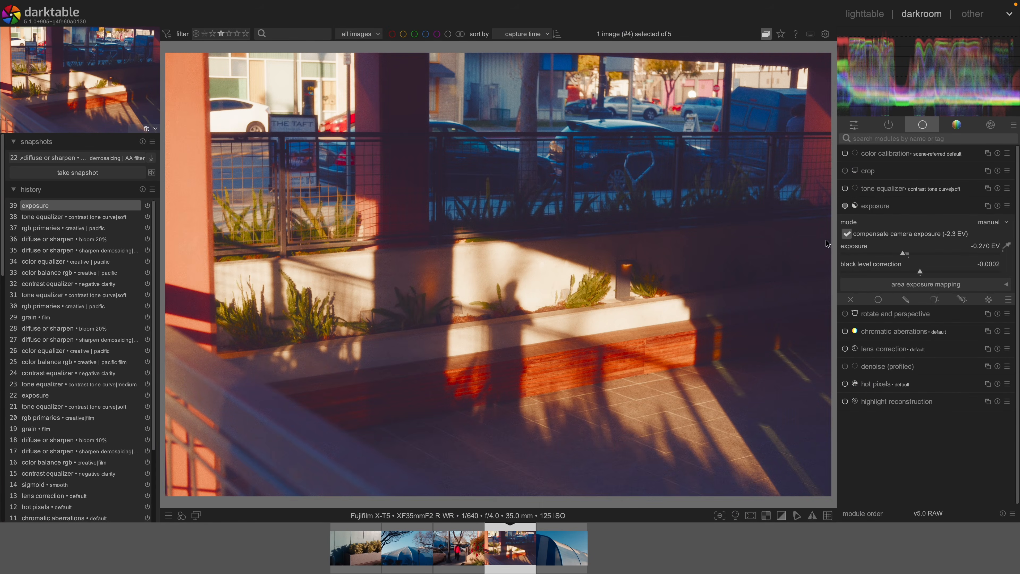
# - Apply the magic lantern defaults preset to the patio photo's exposure module and set the percentile to 41.33%
pyautogui.click(898, 208)
pyautogui.rightClick(899, 208)
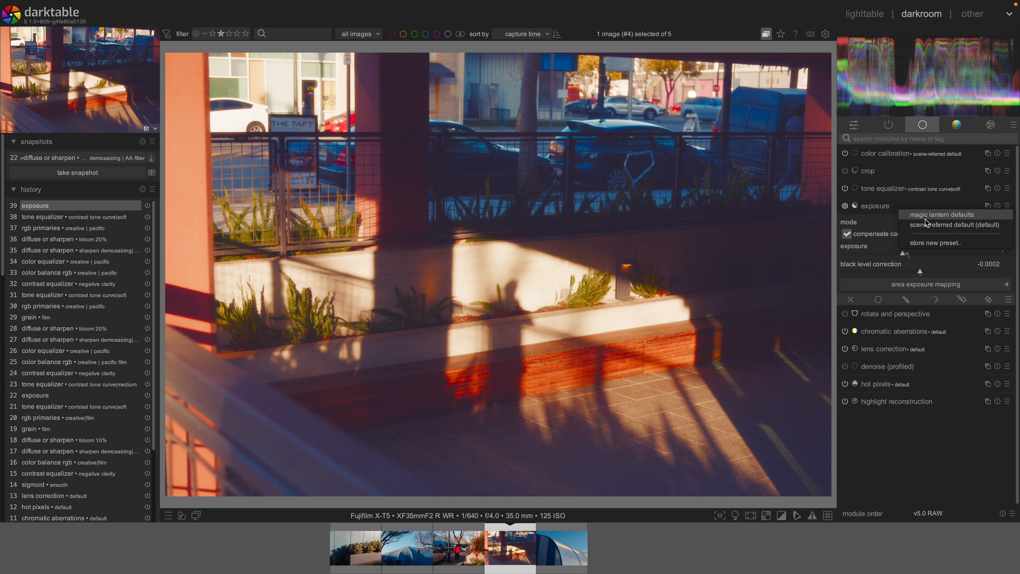
pyautogui.click(932, 215)
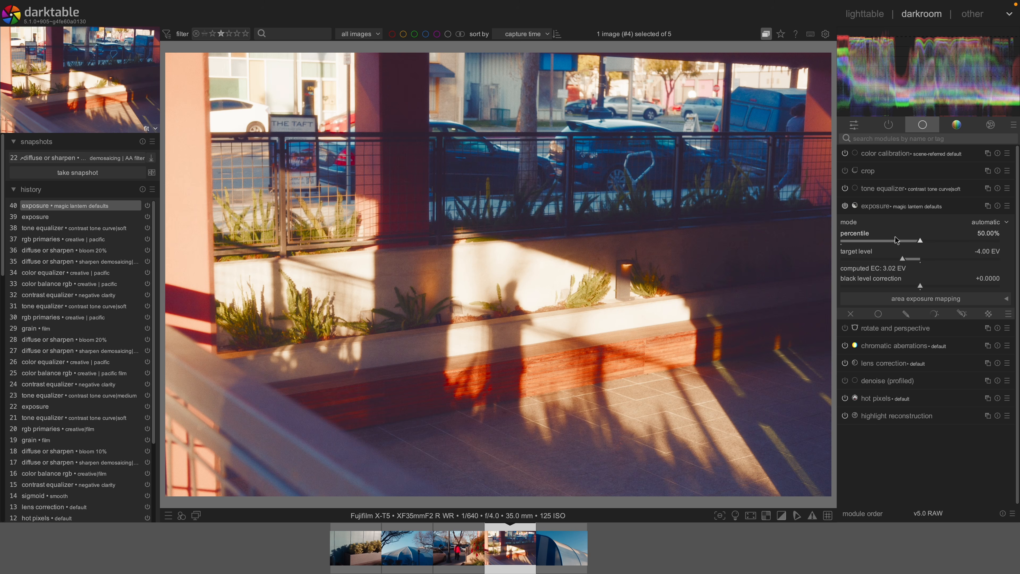
pyautogui.click(908, 246)
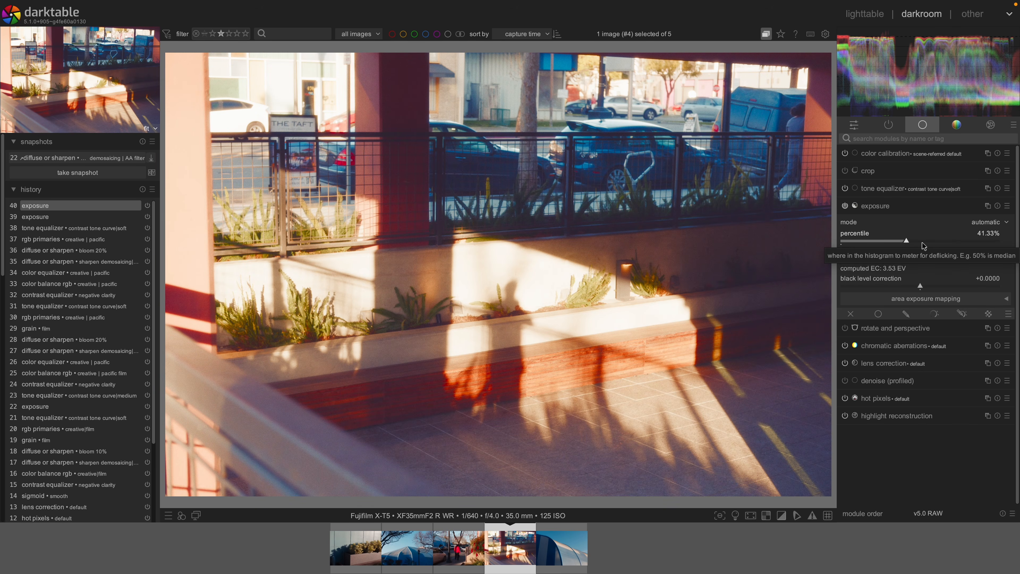
# - Try progressively higher percentile values up to 71.33% in the patio photo's exposure module
pyautogui.click(924, 246)
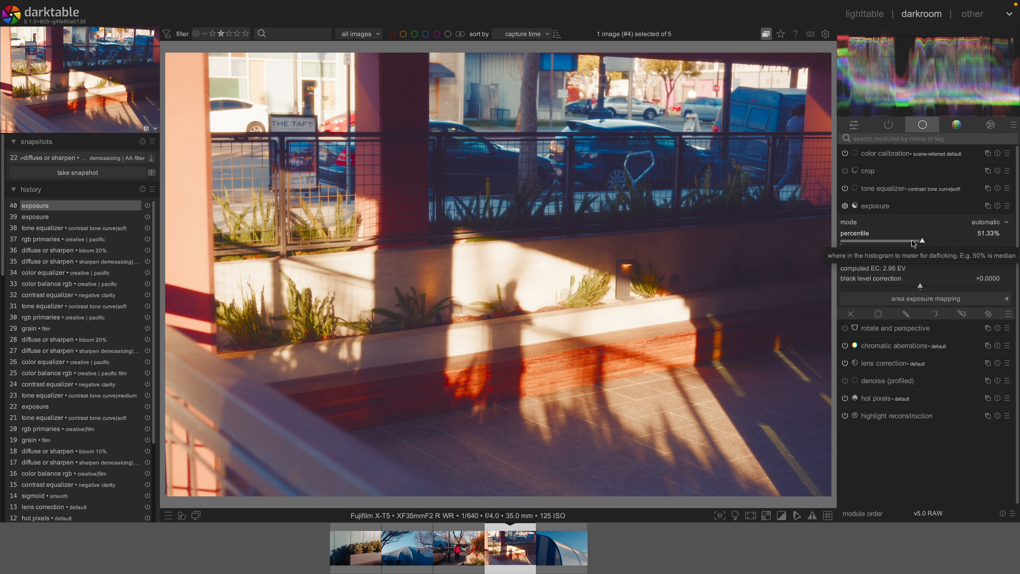
pyautogui.moveTo(940, 244); pyautogui.dragTo(946, 243)
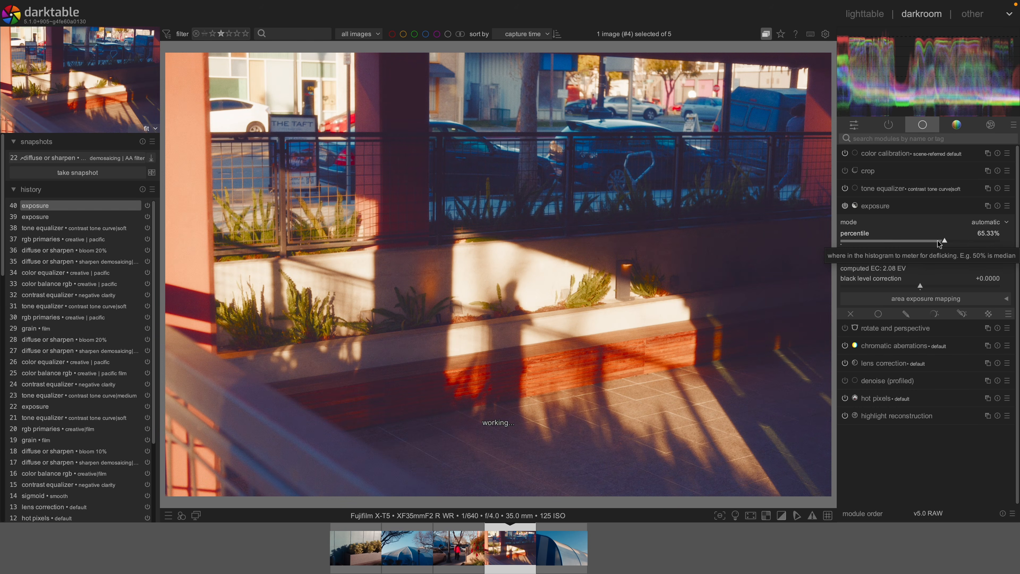
pyautogui.click(956, 243)
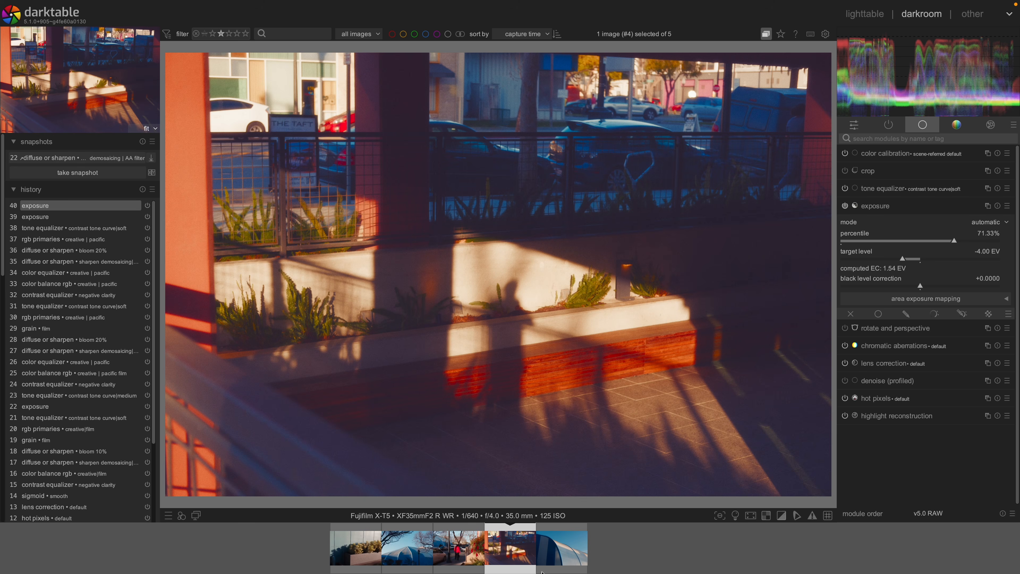
# - Reapply the magic lantern defaults preset to the patio photo's exposure module and return to the lighttable
pyautogui.rightClick(878, 212)
pyautogui.click(905, 216)
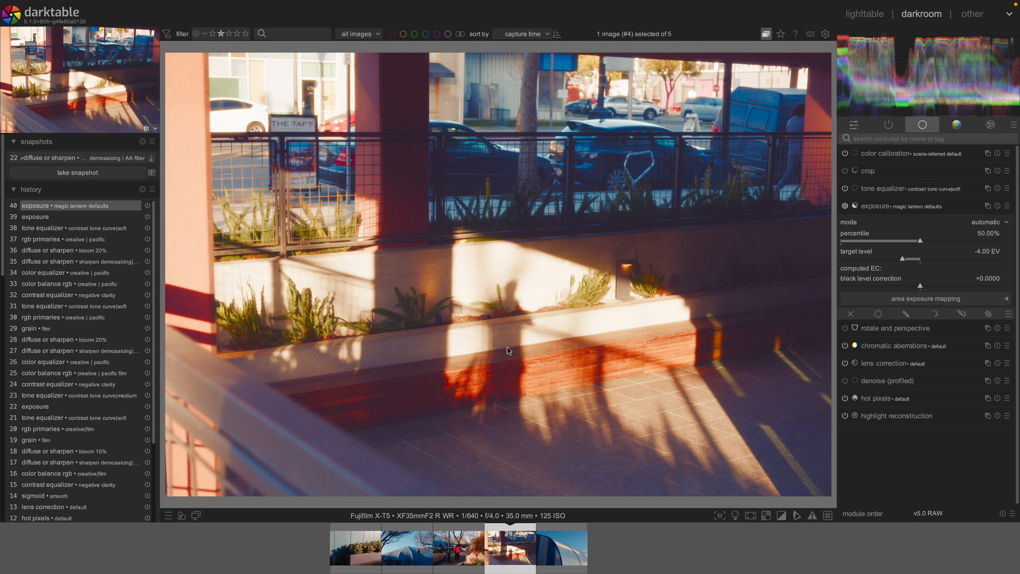
pyautogui.press('l')
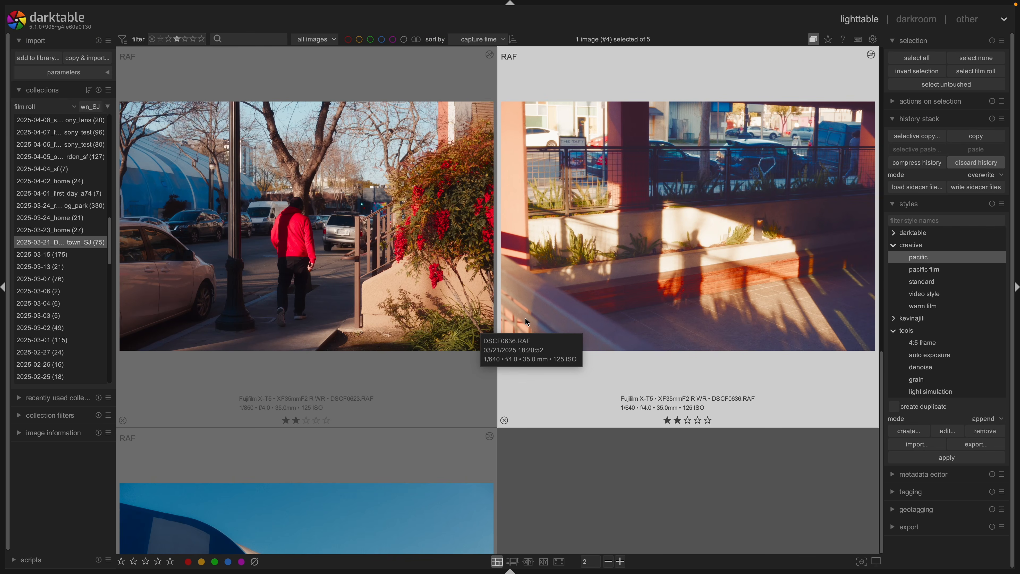
# - Select all five photos in the lighttable and apply the auto exposure style from the tools group
pyautogui.scroll(1, 525, 317)
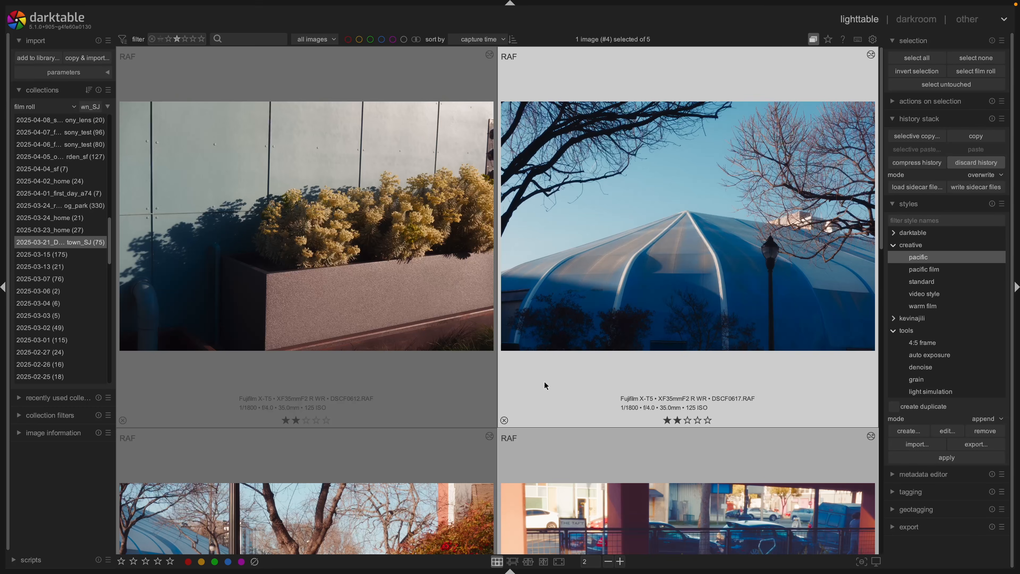
pyautogui.click(357, 281)
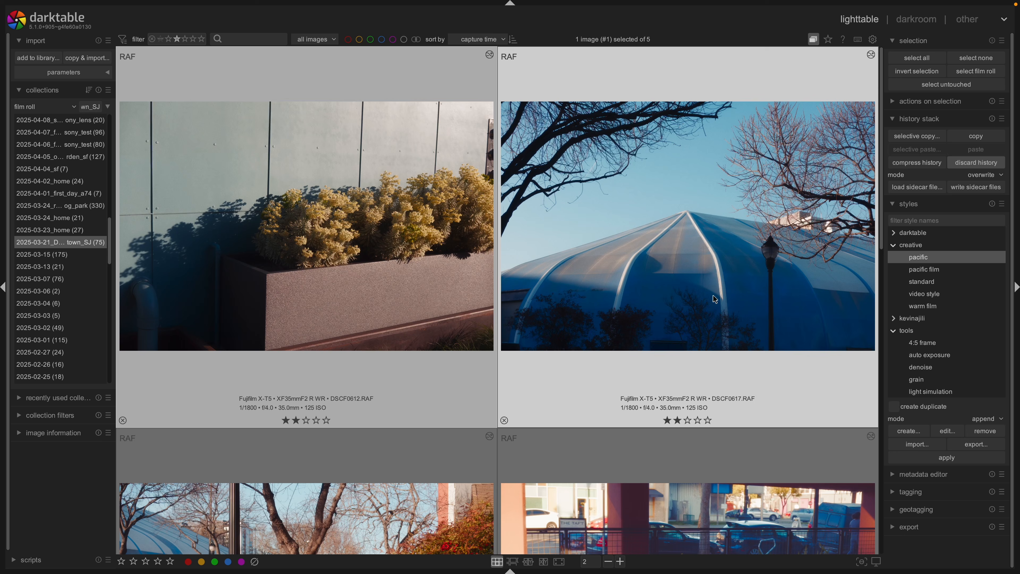
pyautogui.click(917, 58)
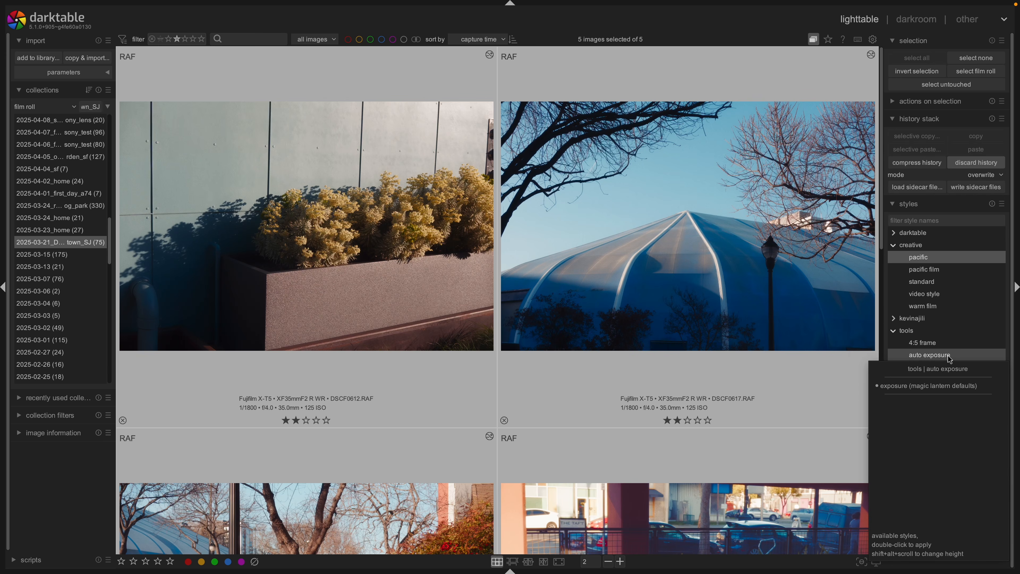
pyautogui.doubleClick(930, 355)
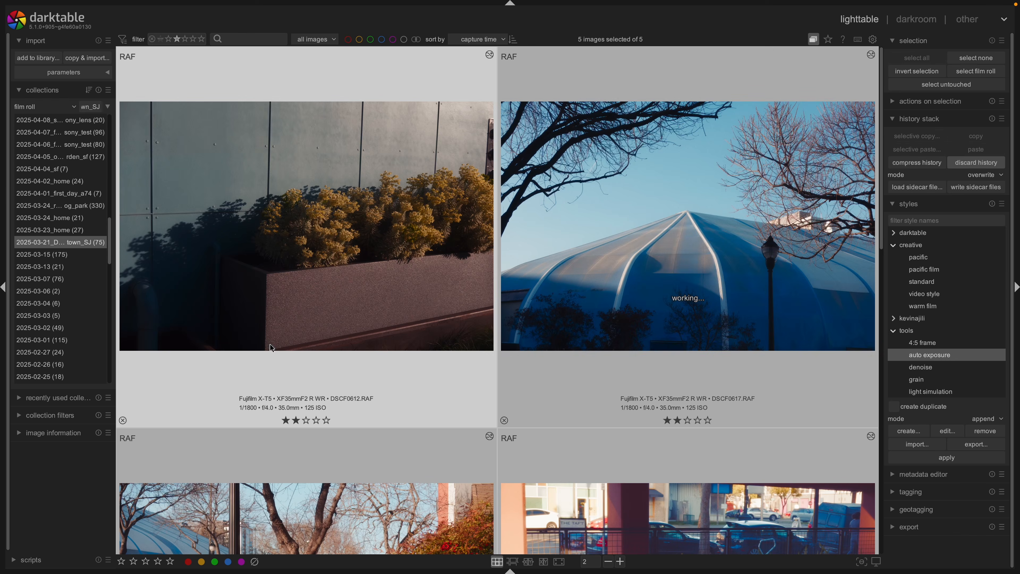
# - Look over the auto-exposed photos and open the patio photo DSCF0636.RAF in the darkroom
pyautogui.scroll(-3, 747, 258)
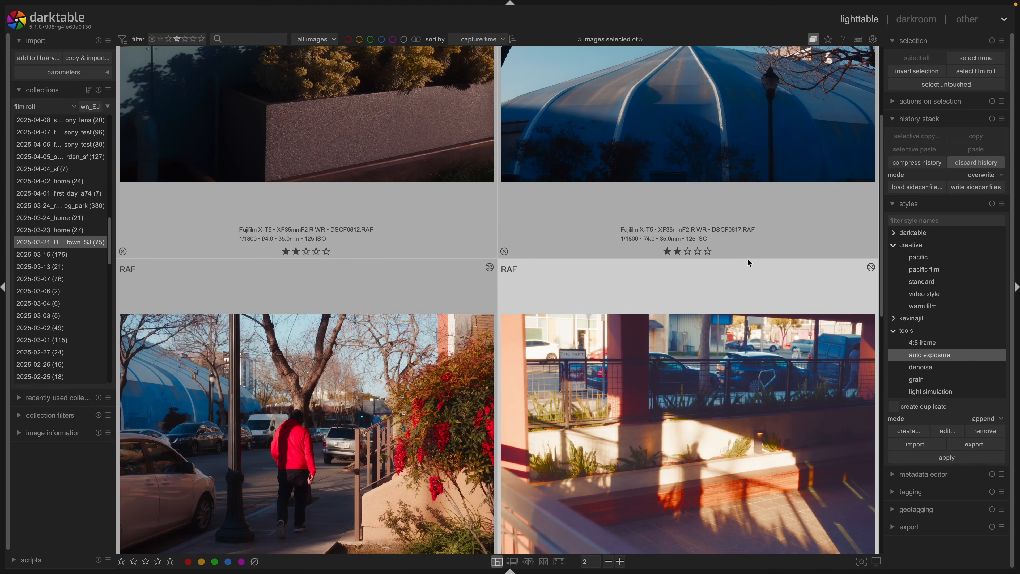
pyautogui.scroll(-2, 333, 304)
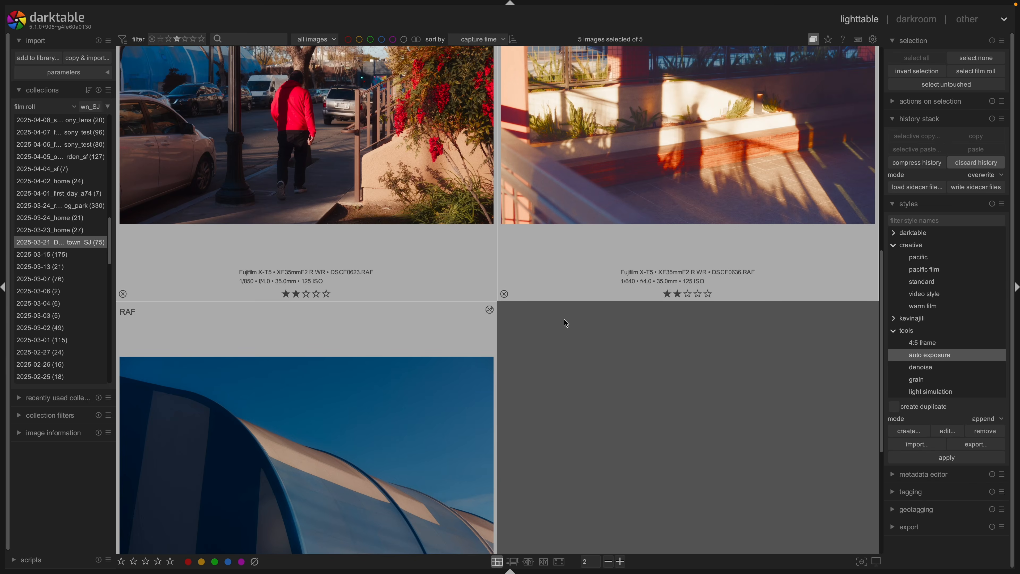
pyautogui.scroll(-1, 530, 330)
pyautogui.scroll(3, 291, 244)
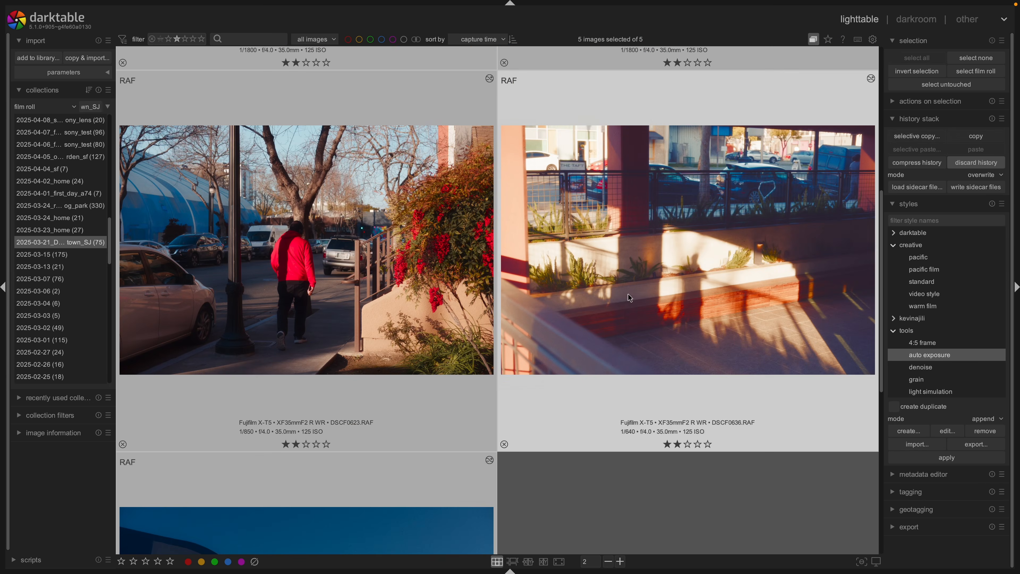
pyautogui.doubleClick(712, 307)
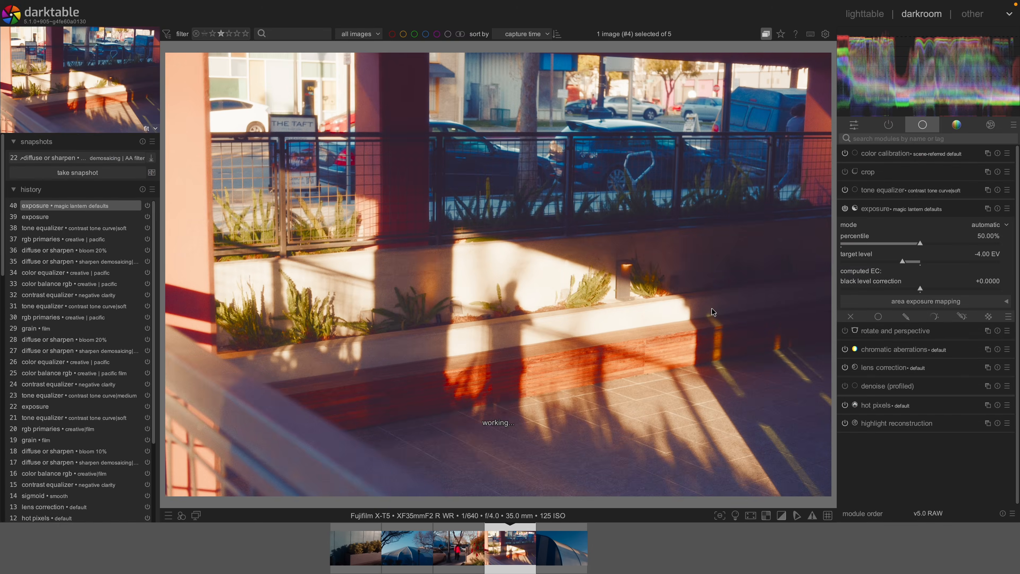
# - Try the exposure module at a 66.00% percentile, and after a reset at +0.290 EV in manual mode
pyautogui.click(936, 242)
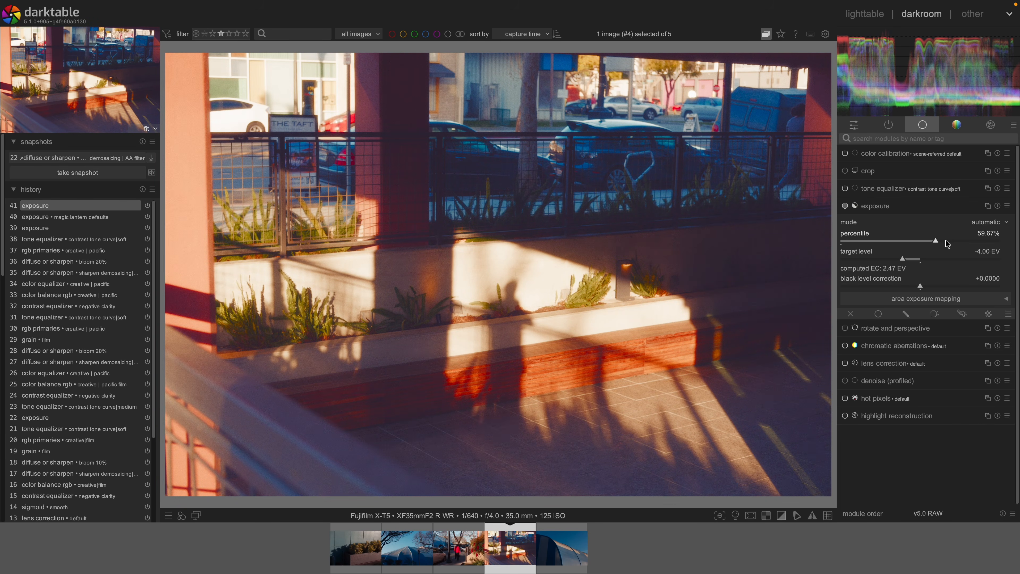
pyautogui.click(947, 242)
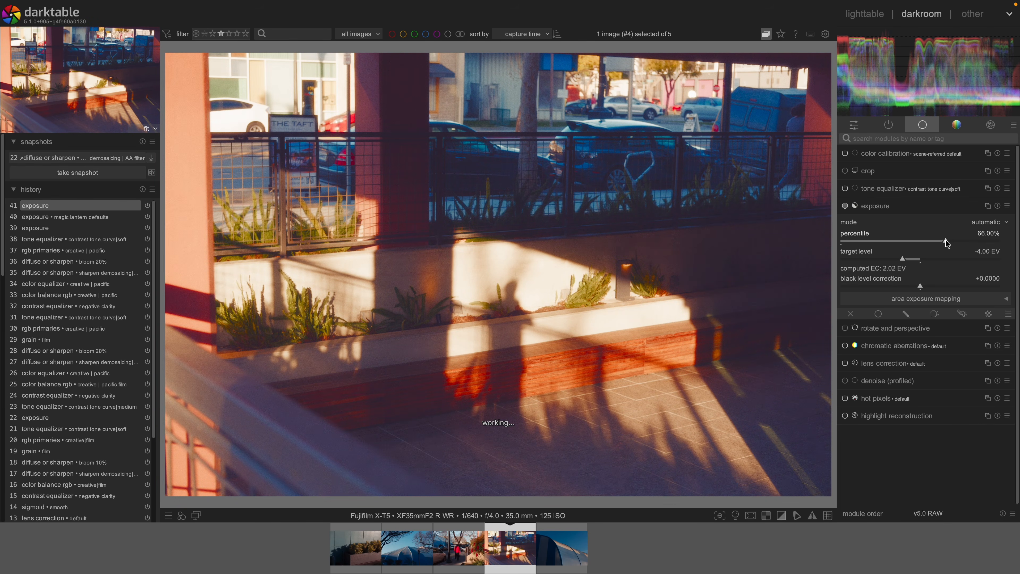
pyautogui.click(997, 206)
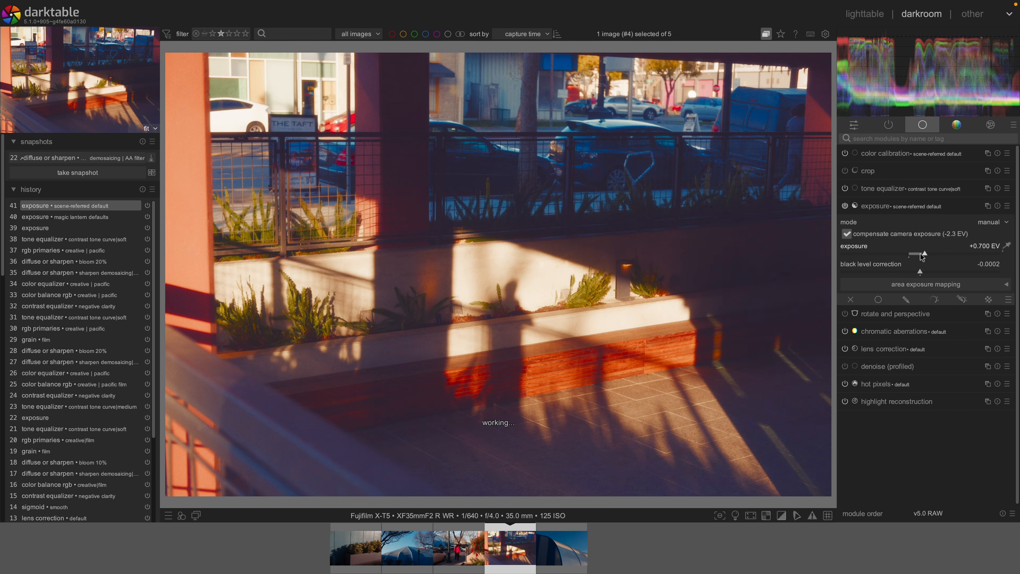
pyautogui.moveTo(920, 257); pyautogui.dragTo(915, 257)
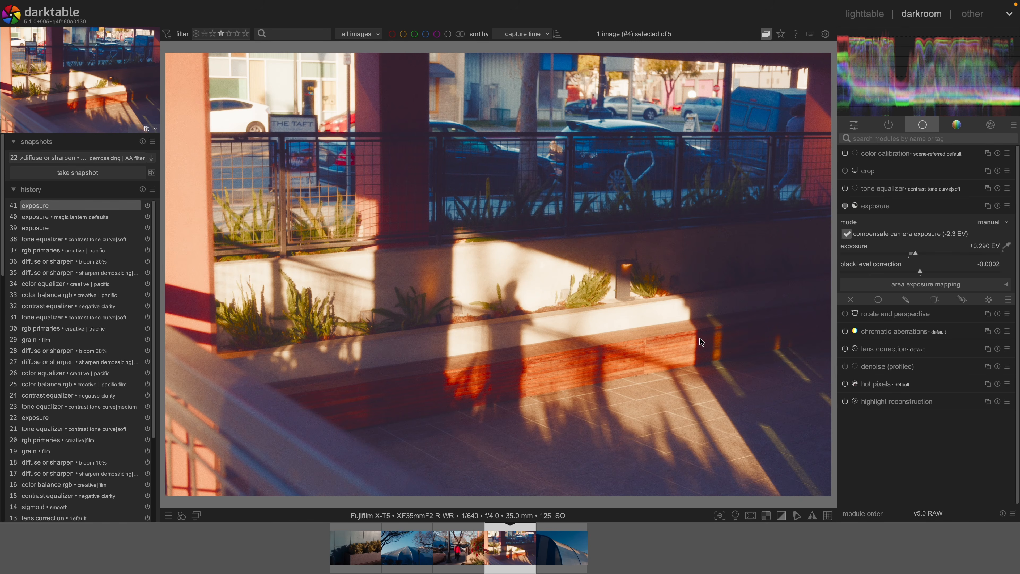
# - Apply the magic lantern defaults exposure preset and save a style named tools|auto exposure that includes only that exposure item
pyautogui.rightClick(900, 210)
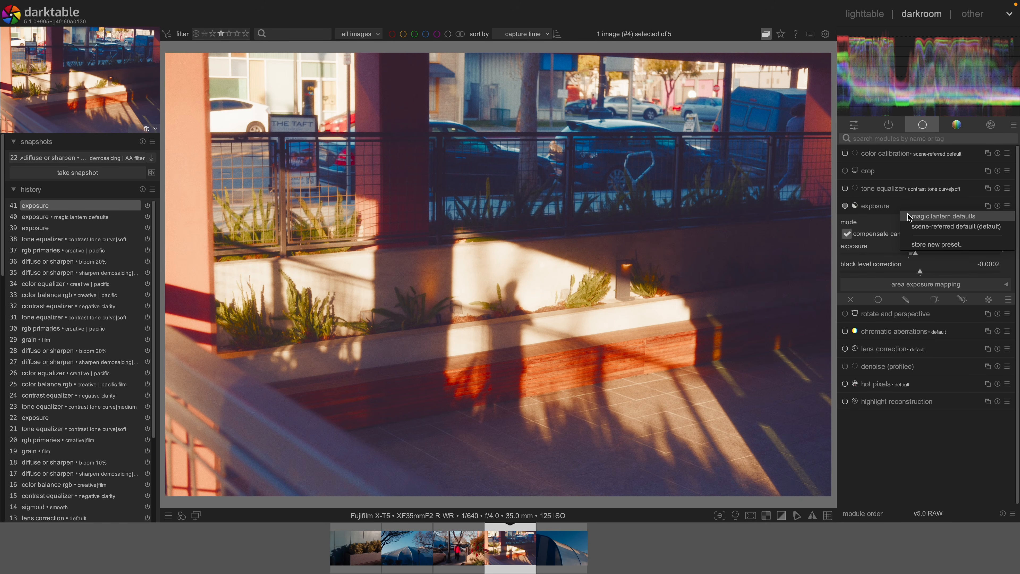
pyautogui.click(909, 217)
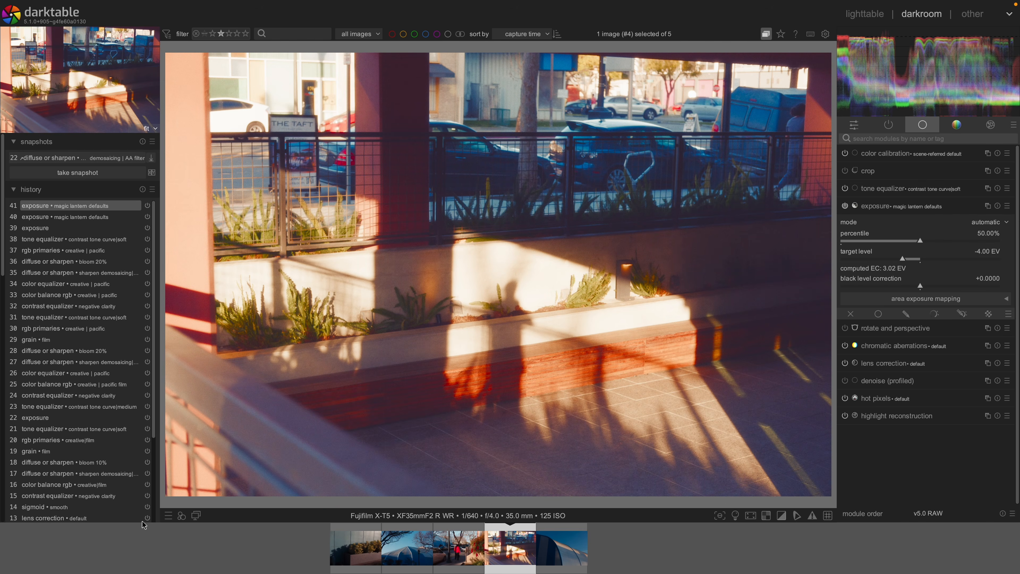
pyautogui.scroll(-15, 145, 502)
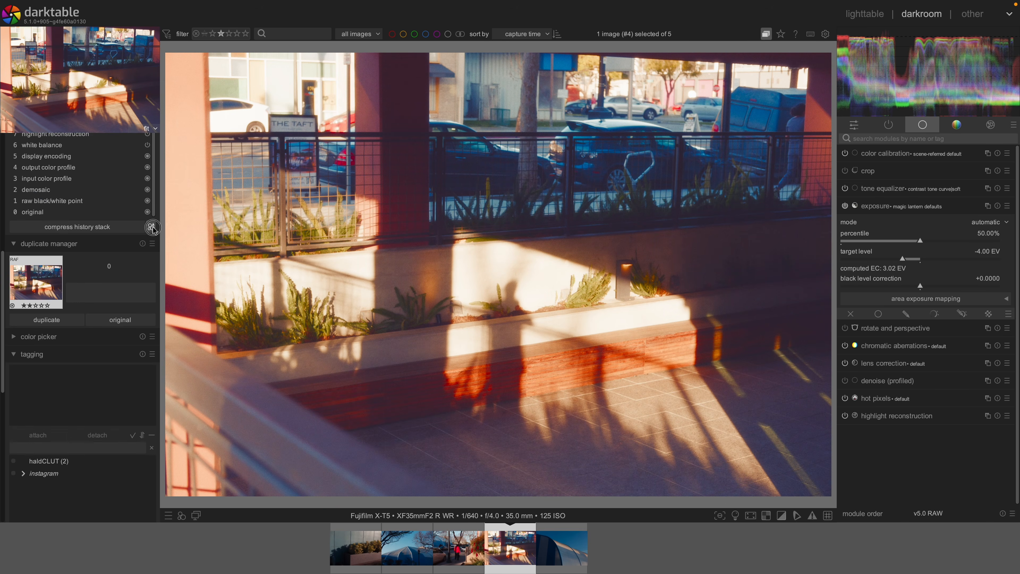
pyautogui.click(152, 228)
pyautogui.write('too')
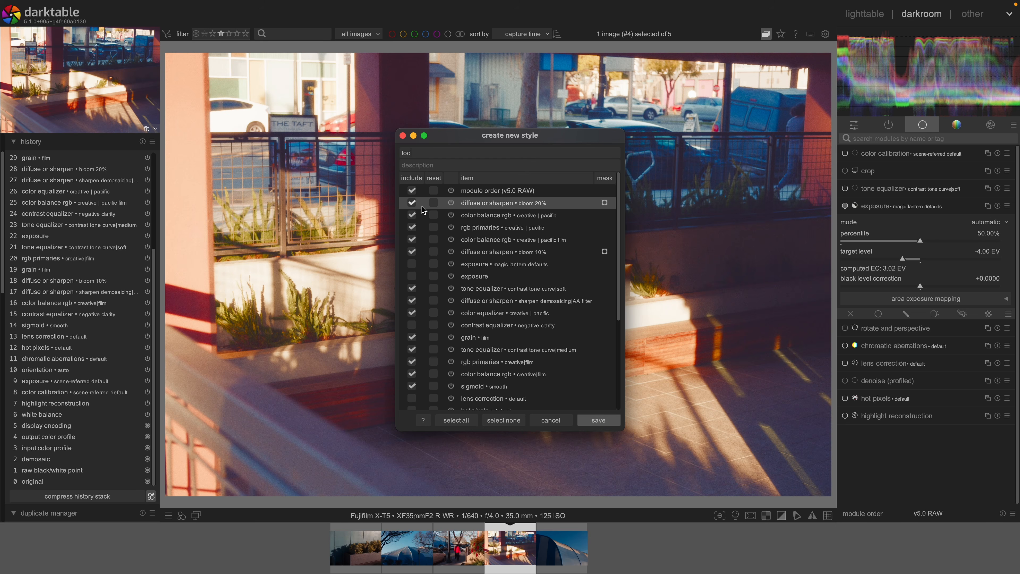
pyautogui.write('ls|auto exposure')
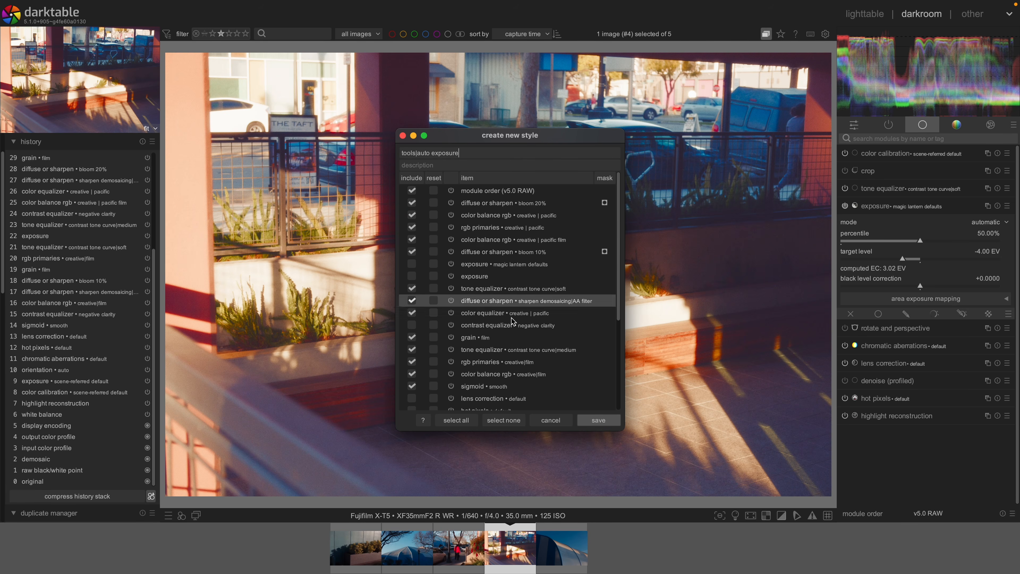
pyautogui.click(504, 421)
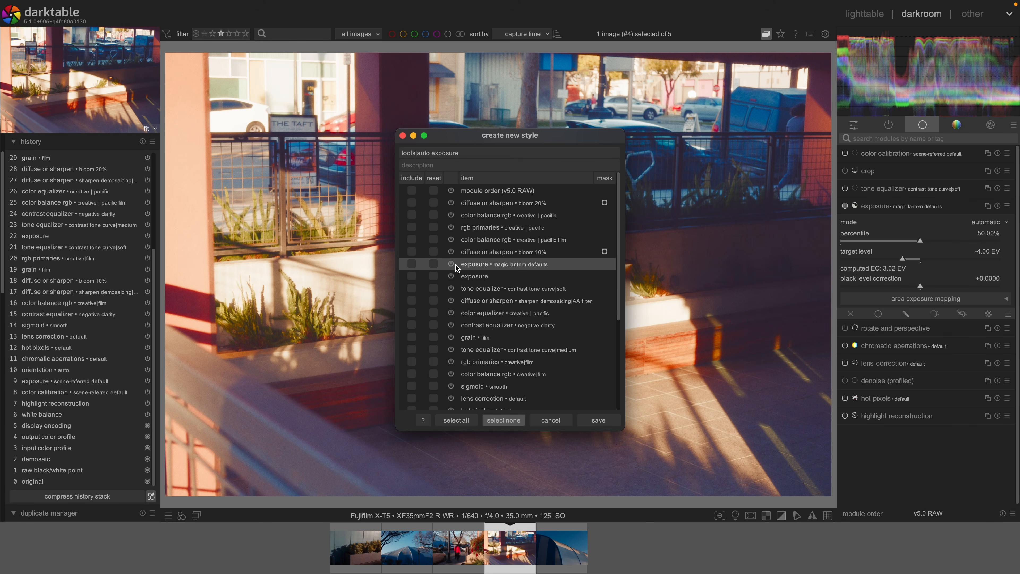
pyautogui.click(413, 264)
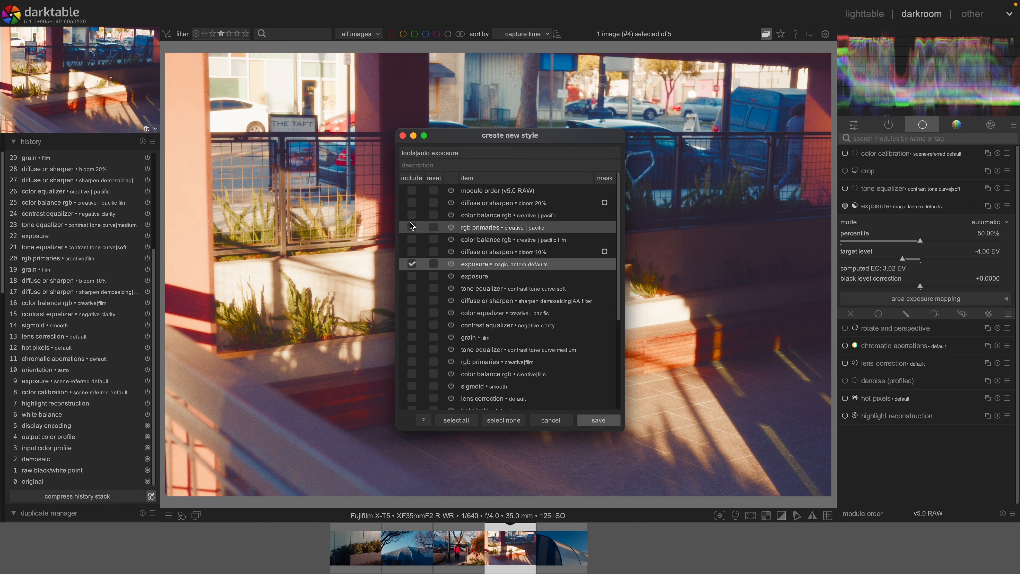
pyautogui.click(608, 421)
pyautogui.click(482, 305)
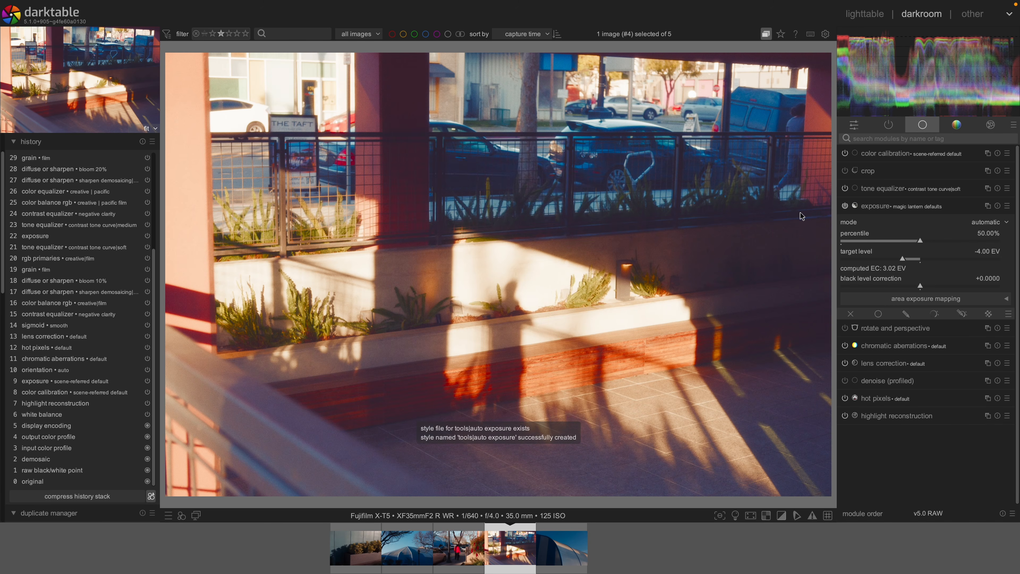
# - Return to the lighttable and compare the photos that use the auto exposure style
pyautogui.press('l')
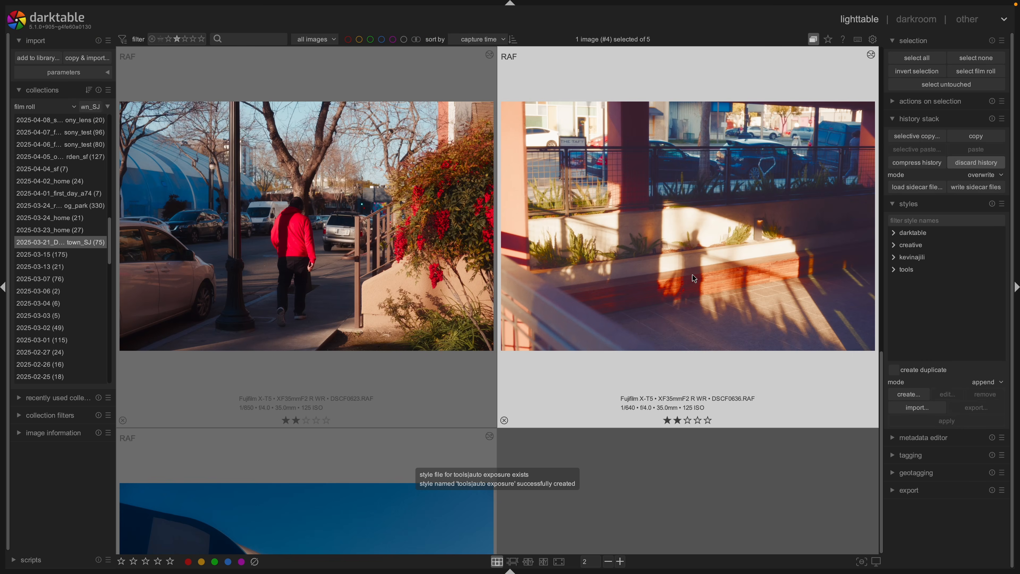
pyautogui.scroll(-1, 695, 278)
pyautogui.scroll(2, 673, 356)
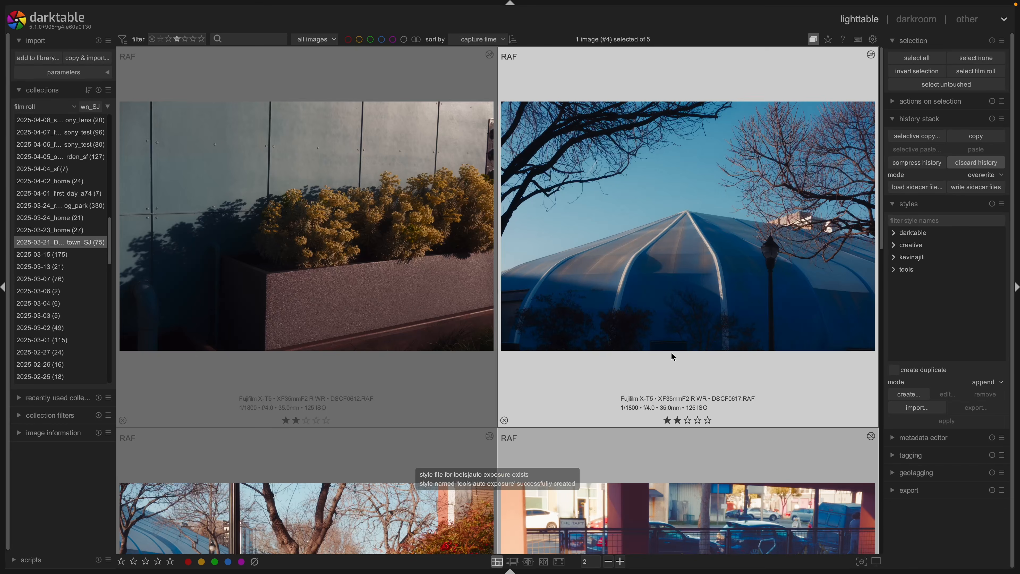
pyautogui.scroll(-3, 673, 357)
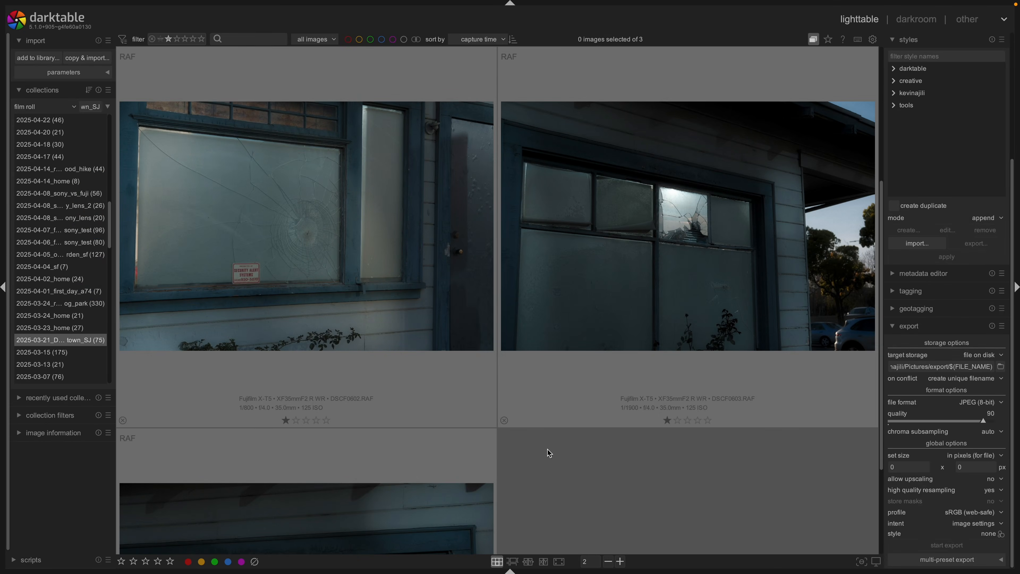
# - Select all three one-star window photos and apply the pacific film style from the creative group
pyautogui.click(893, 82)
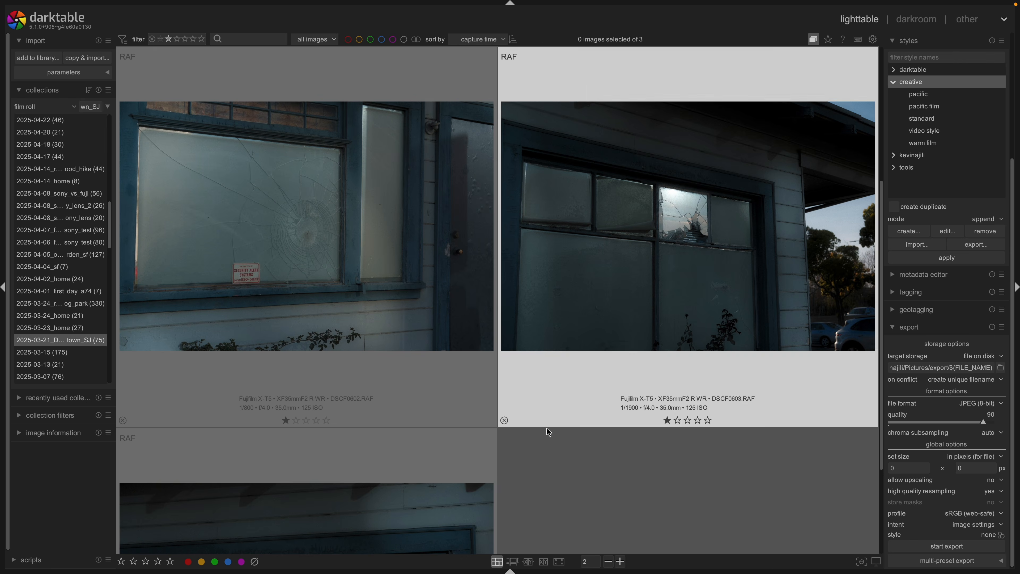
pyautogui.scroll(5, 944, 348)
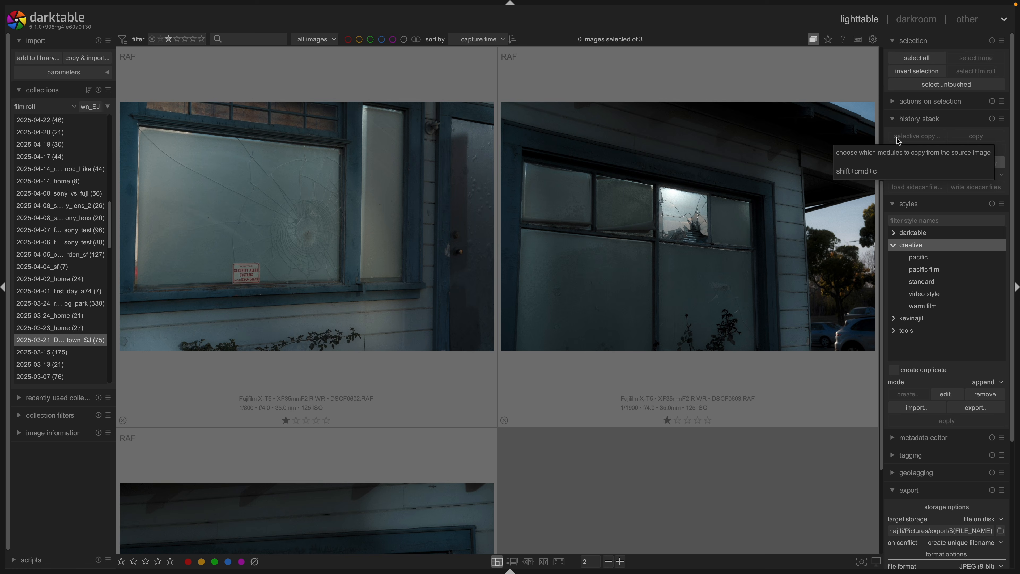
pyautogui.click(366, 266)
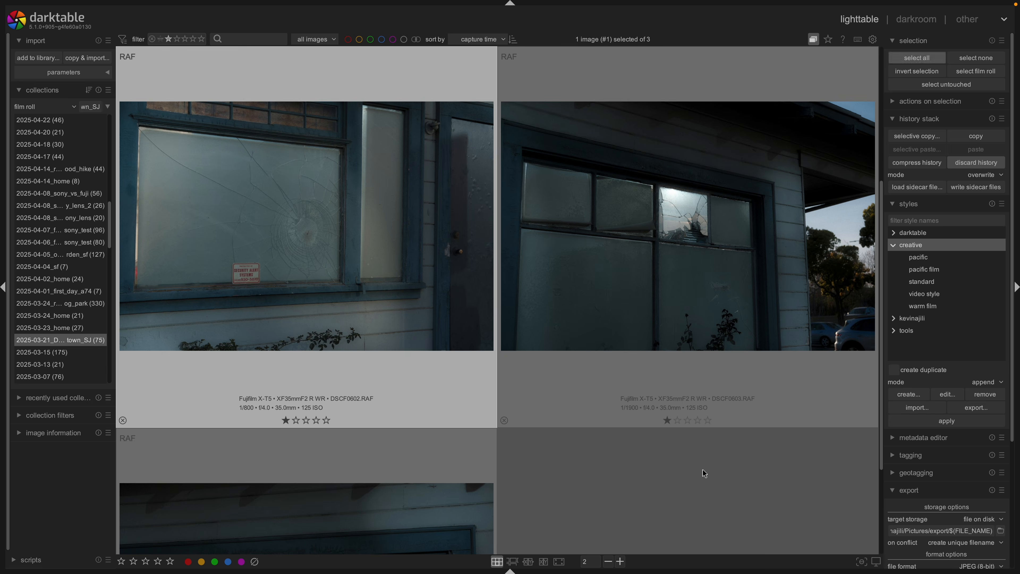
pyautogui.hotkey('ctrl', 'a')
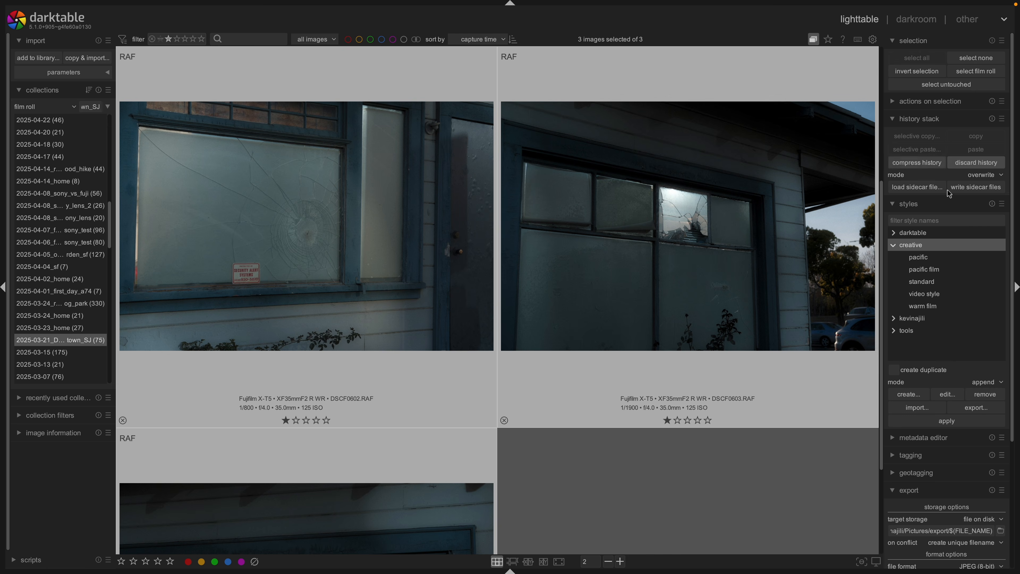
pyautogui.click(944, 269)
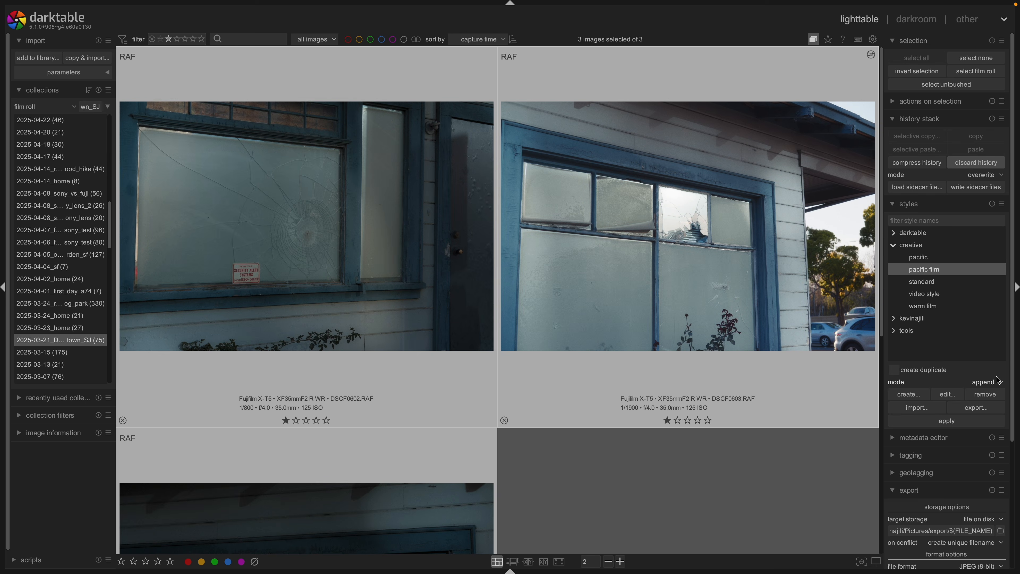
# - Reapply the pacific film style to the three photos in overwrite mode and open DSCF0602.RAF in the darkroom
pyautogui.click(988, 382)
pyautogui.click(984, 392)
pyautogui.doubleClick(946, 273)
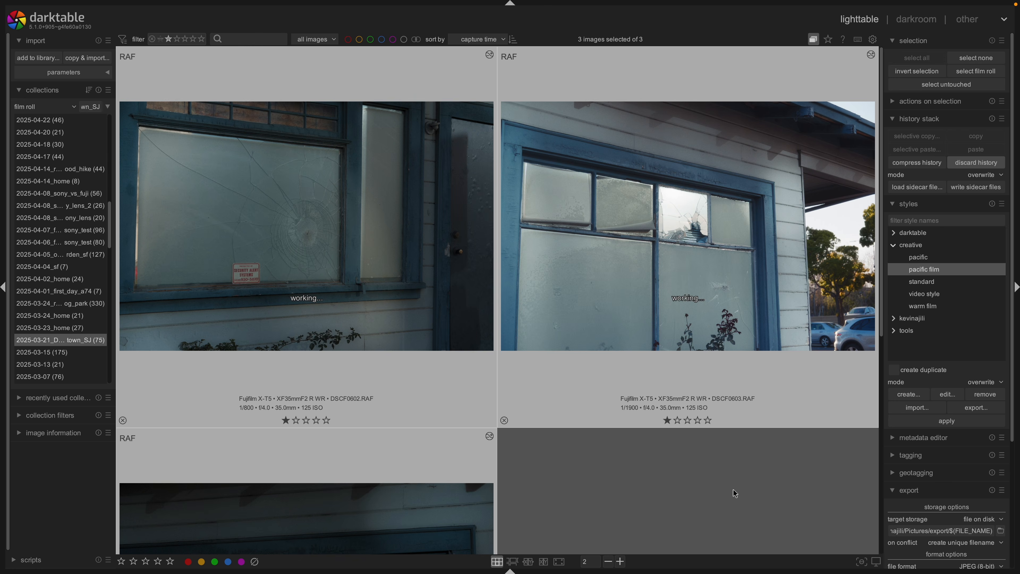
pyautogui.doubleClick(343, 269)
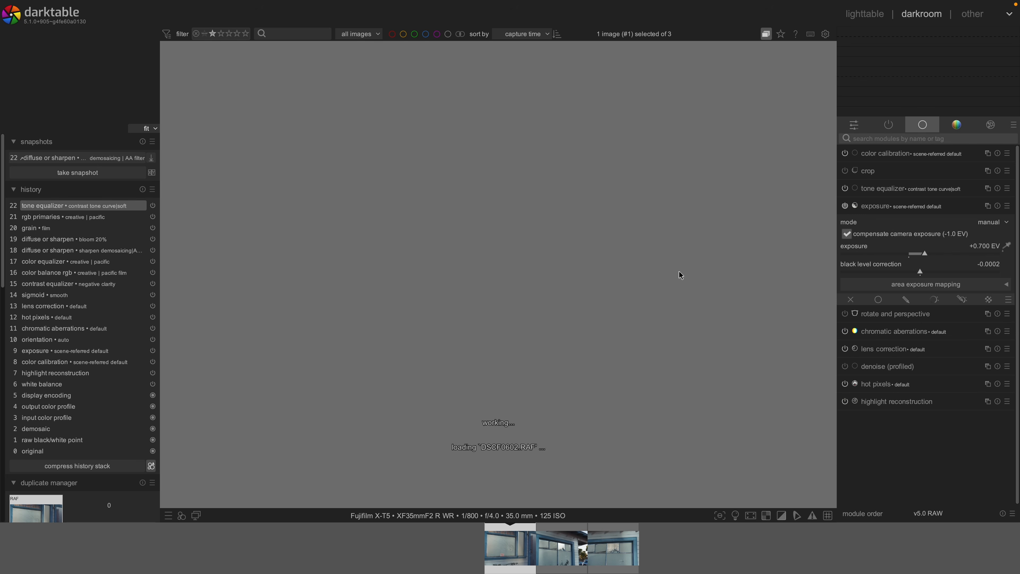
# - Set the exposure of DSCF0602.RAF to +0.337 EV
pyautogui.press('e')
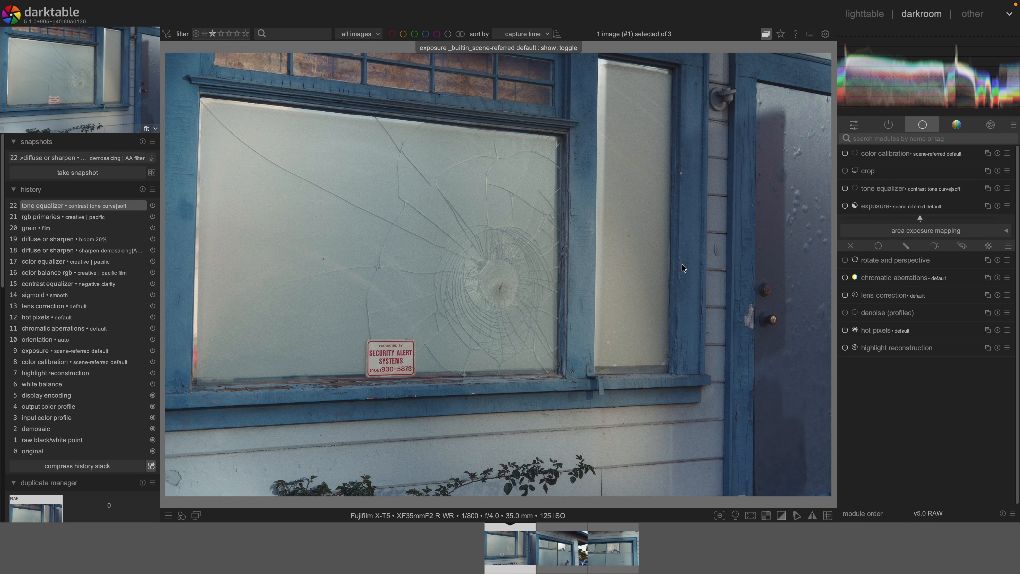
pyautogui.press('e')
pyautogui.moveTo(931, 253); pyautogui.dragTo(916, 255)
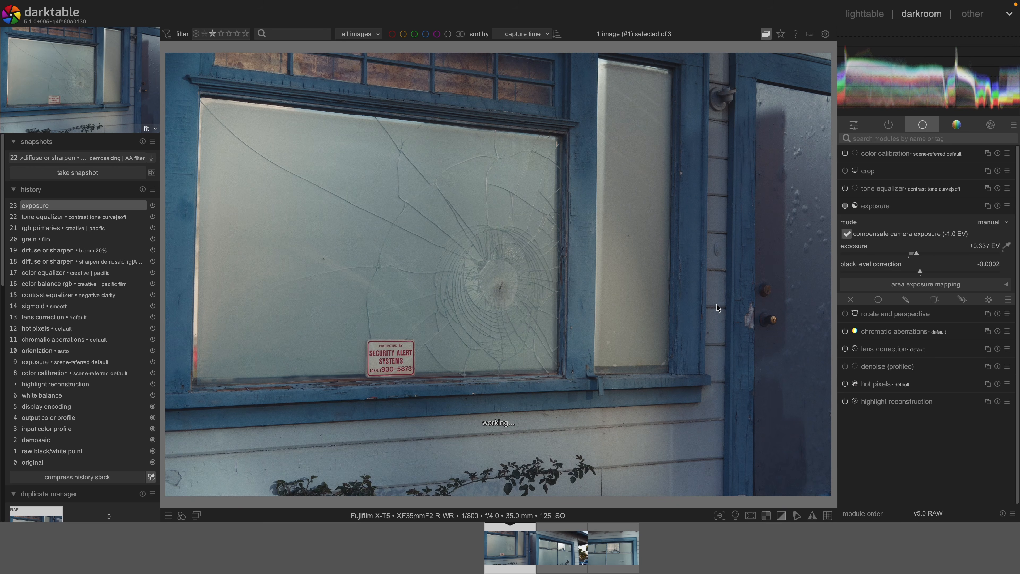
# - Set the color calibration temperature to 4693 K and return to the lighttable
pyautogui.click(894, 153)
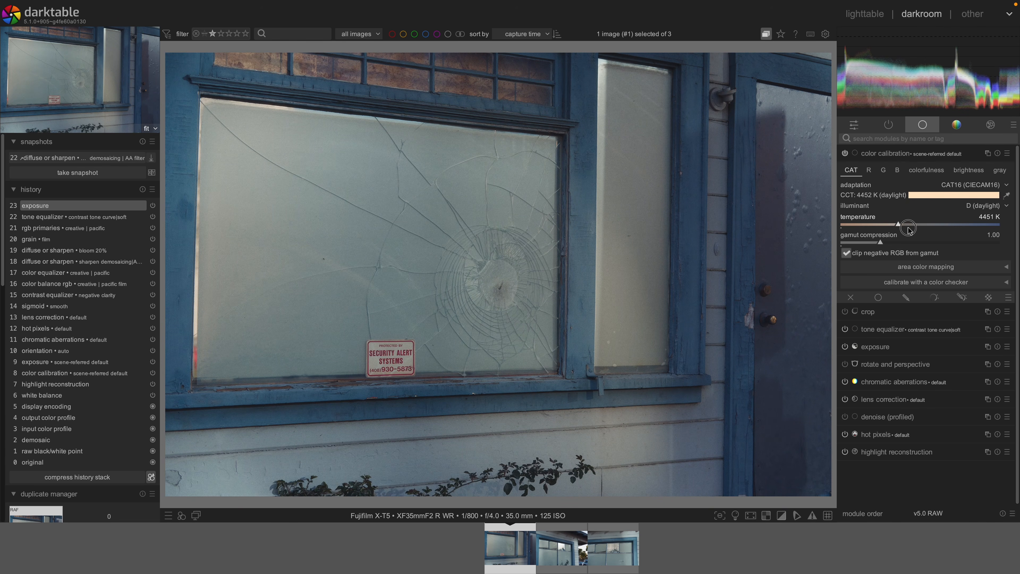
pyautogui.scroll(2, 910, 231)
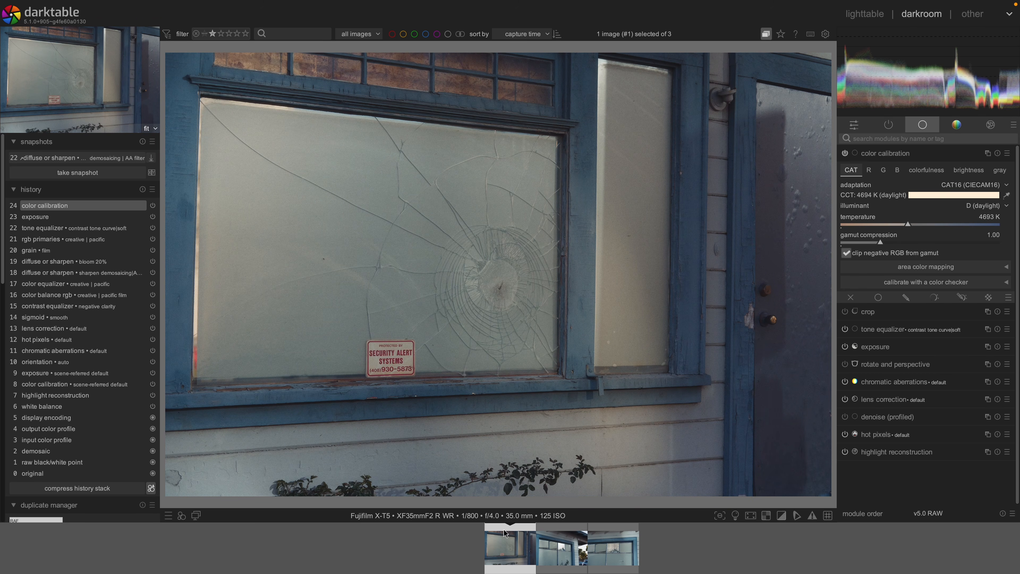
pyautogui.press('l')
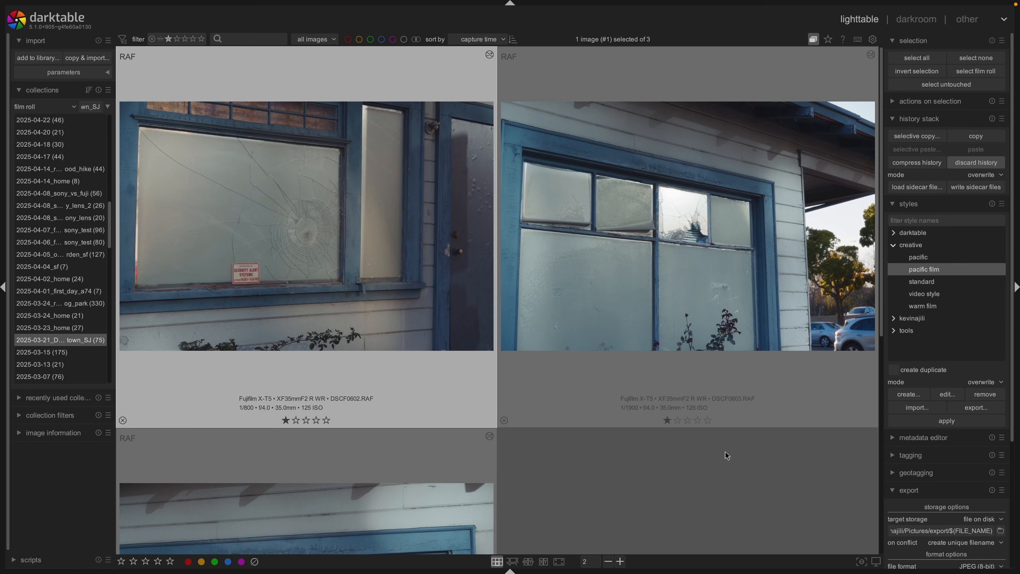
pyautogui.scroll(-1, 531, 465)
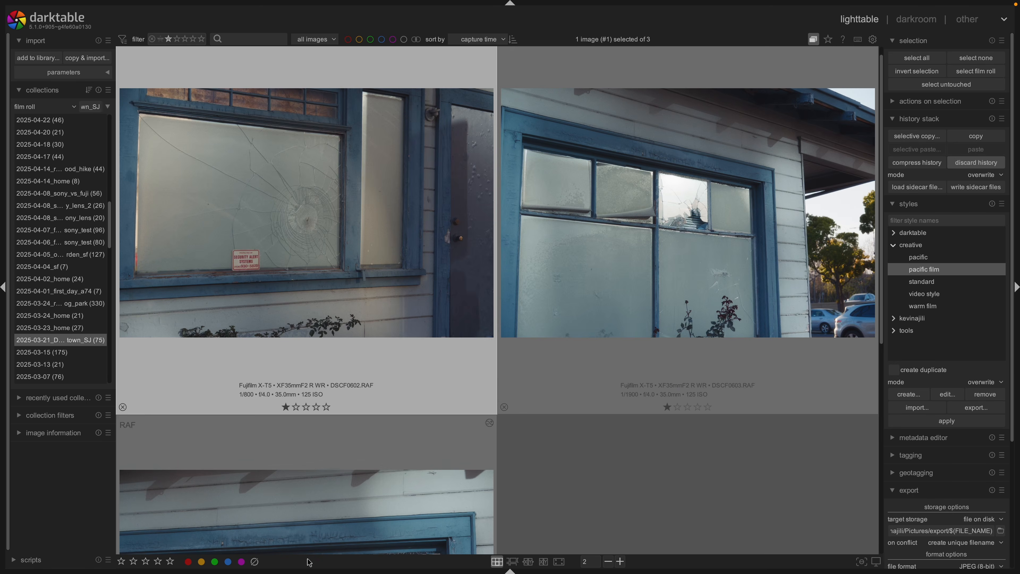
pyautogui.scroll(1, 326, 179)
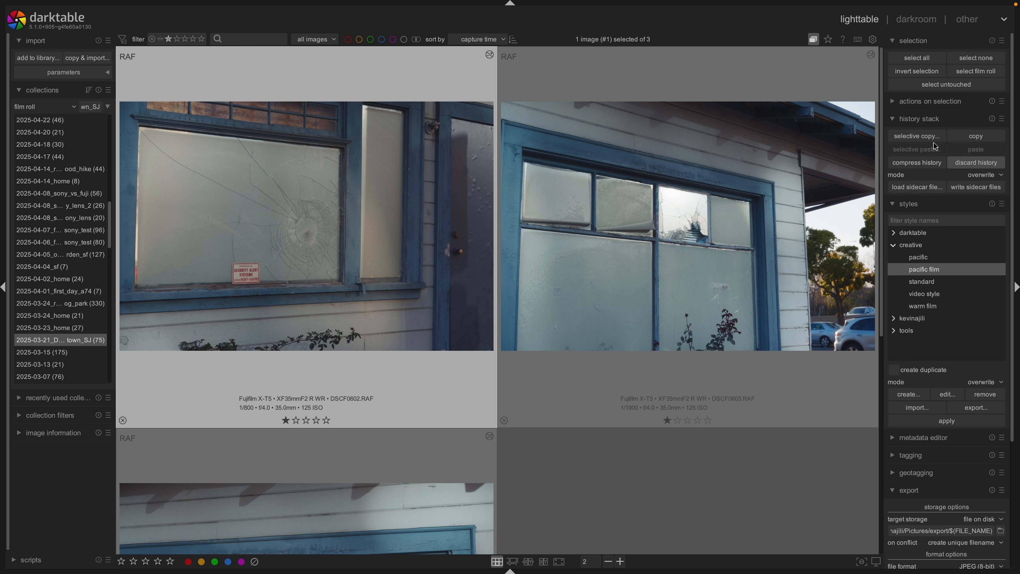
pyautogui.click(919, 136)
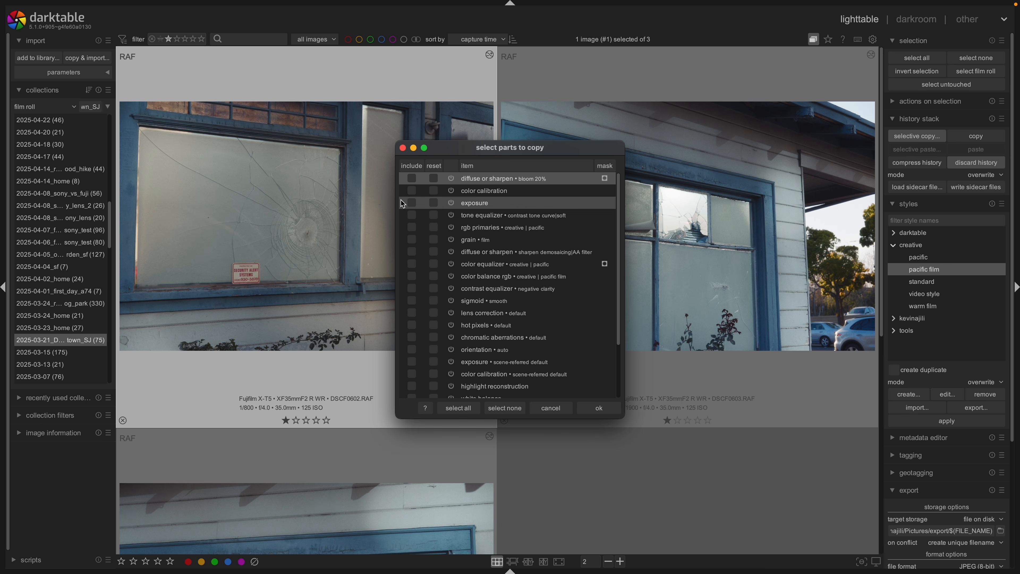
pyautogui.click(412, 202)
pyautogui.click(412, 191)
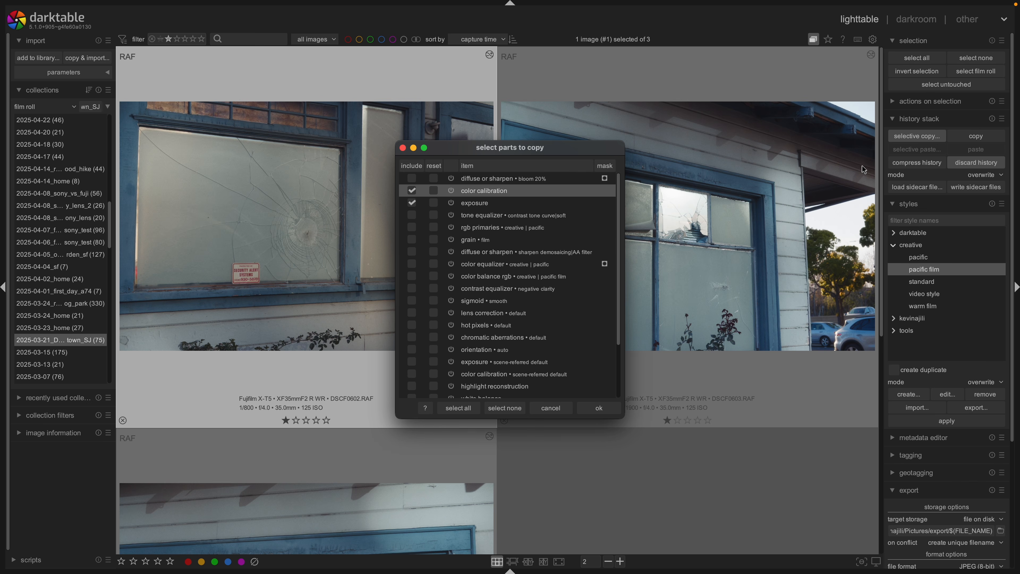
pyautogui.click(551, 407)
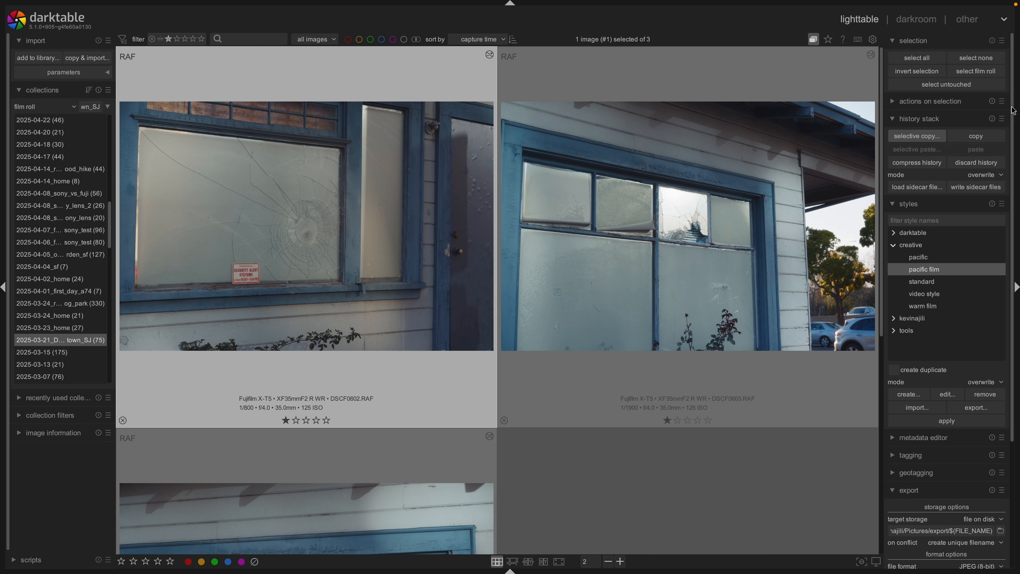
# - Copy the complete history stack of DSCF0602.RAF and select the other two one-star window photos
pyautogui.click(977, 137)
pyautogui.click(610, 200)
pyautogui.keyDown('ctrl'); pyautogui.click(450, 442); pyautogui.keyUp('ctrl')
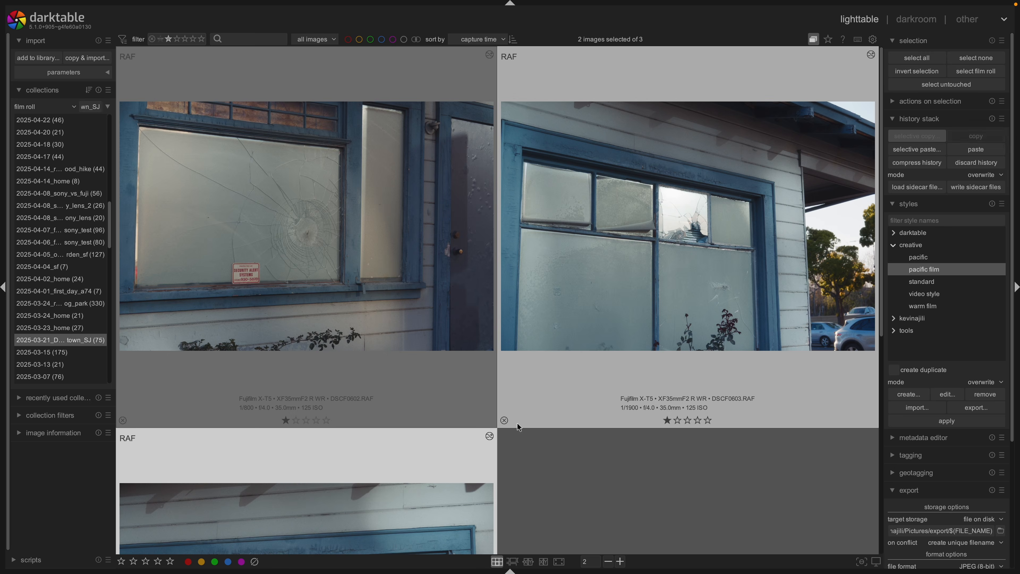
pyautogui.click(917, 149)
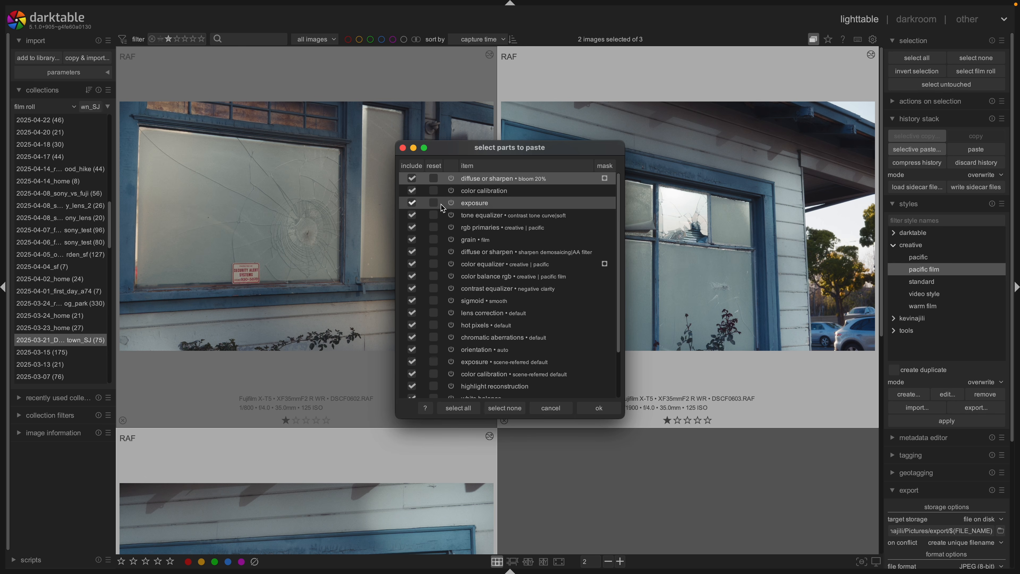
pyautogui.click(505, 408)
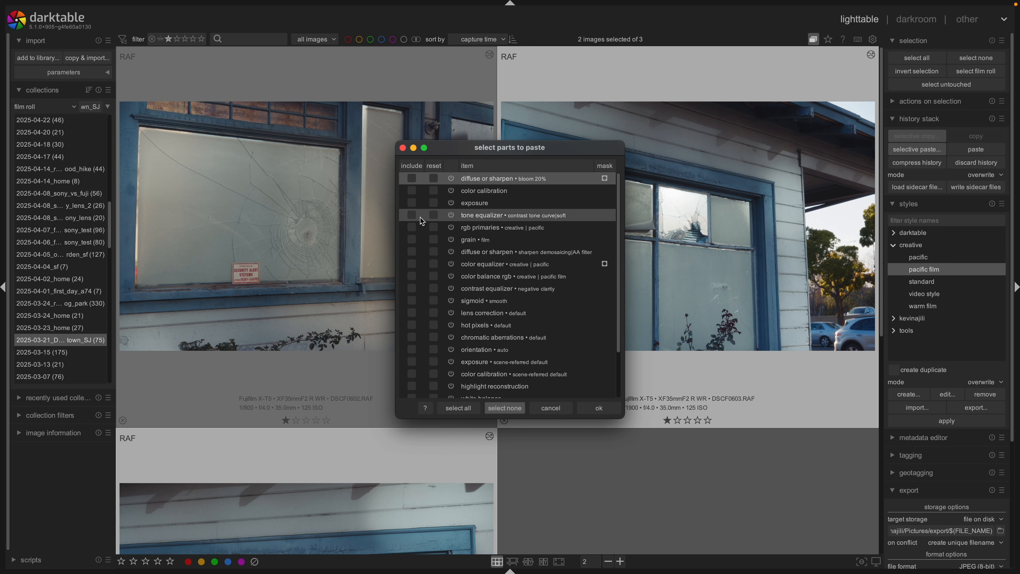
pyautogui.click(412, 203)
pyautogui.click(413, 192)
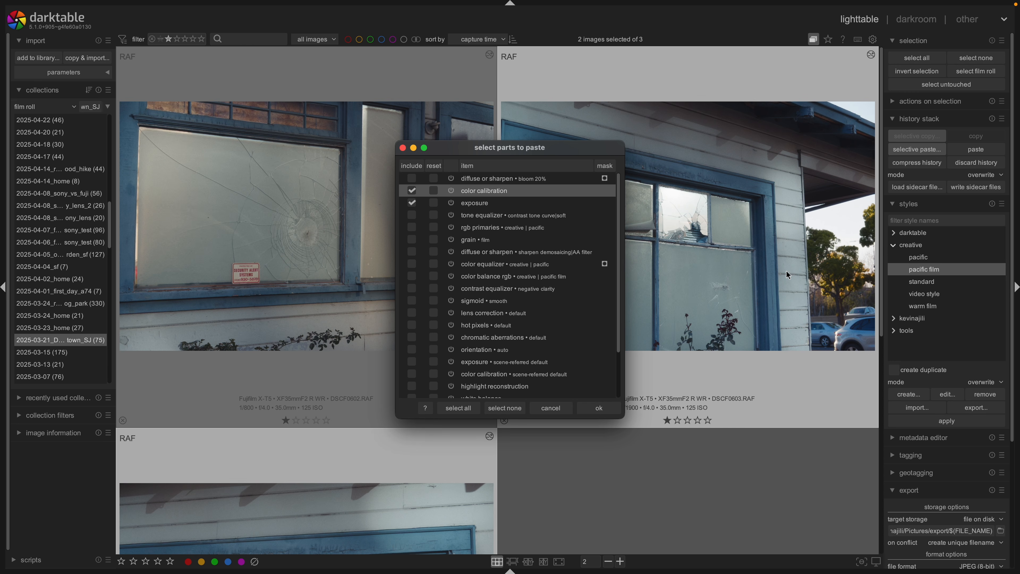
pyautogui.click(533, 408)
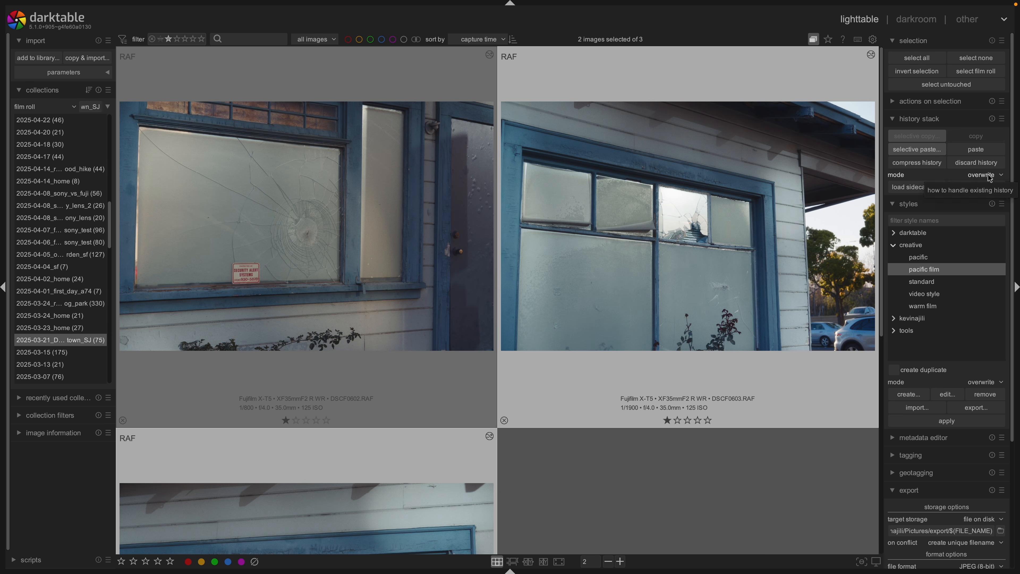
# - Paste the whole copied history stack onto the two selected photos in overwrite mode
pyautogui.click(989, 178)
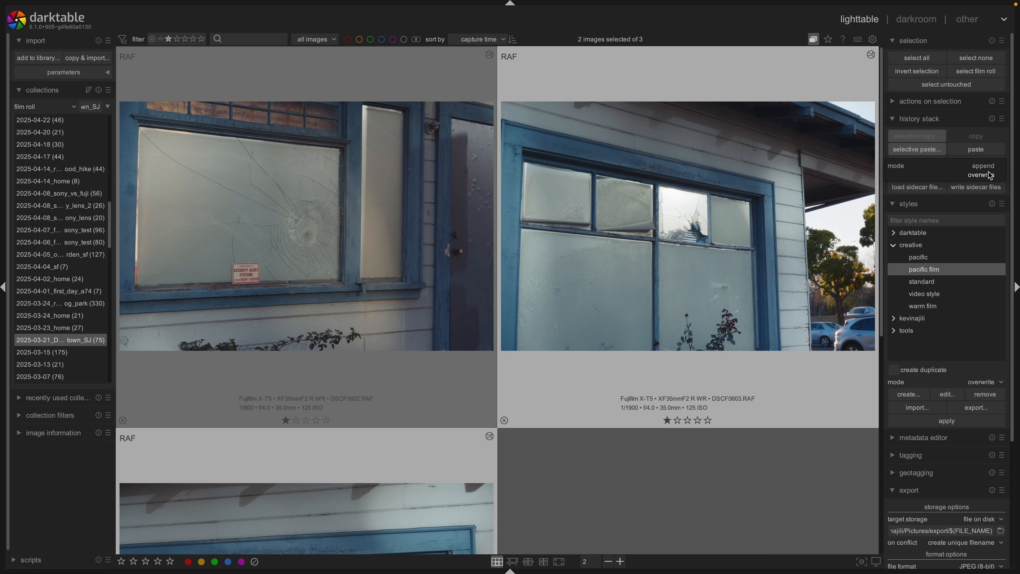
pyautogui.click(990, 175)
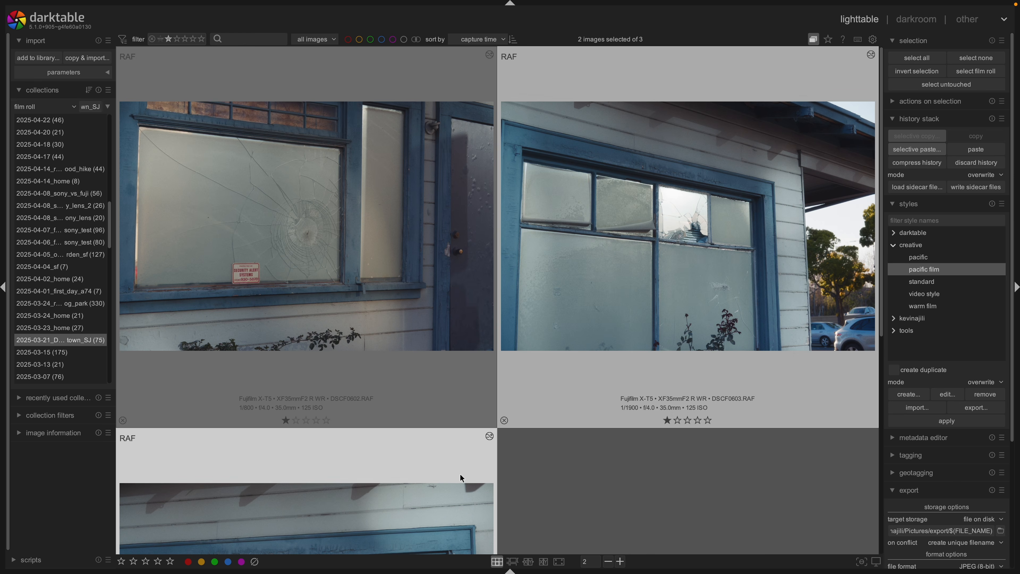
pyautogui.click(989, 152)
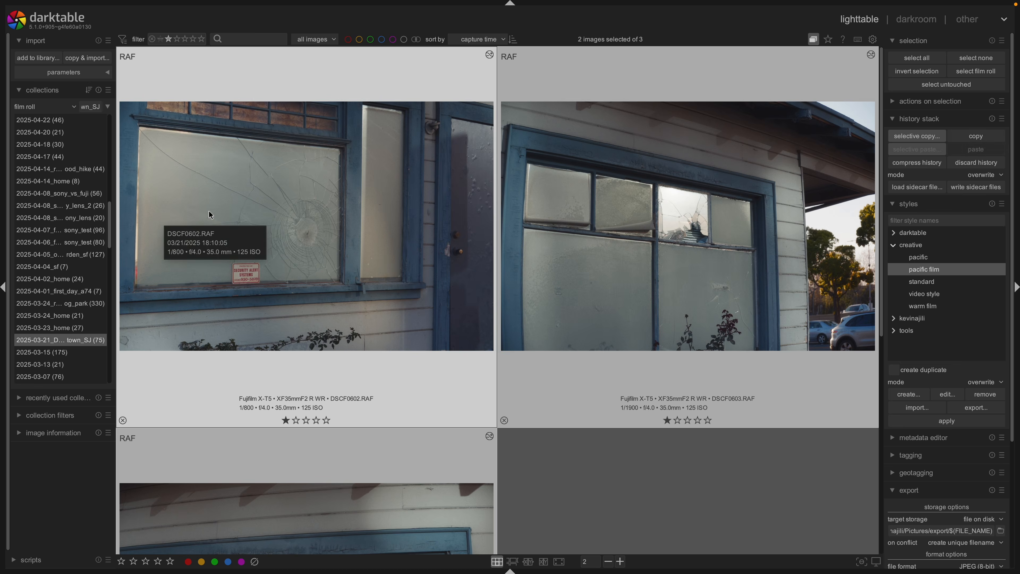
# - Compare the exposure and color of the three one-star window photos in the lighttable
pyautogui.scroll(-1, 536, 393)
pyautogui.scroll(-5, 626, 417)
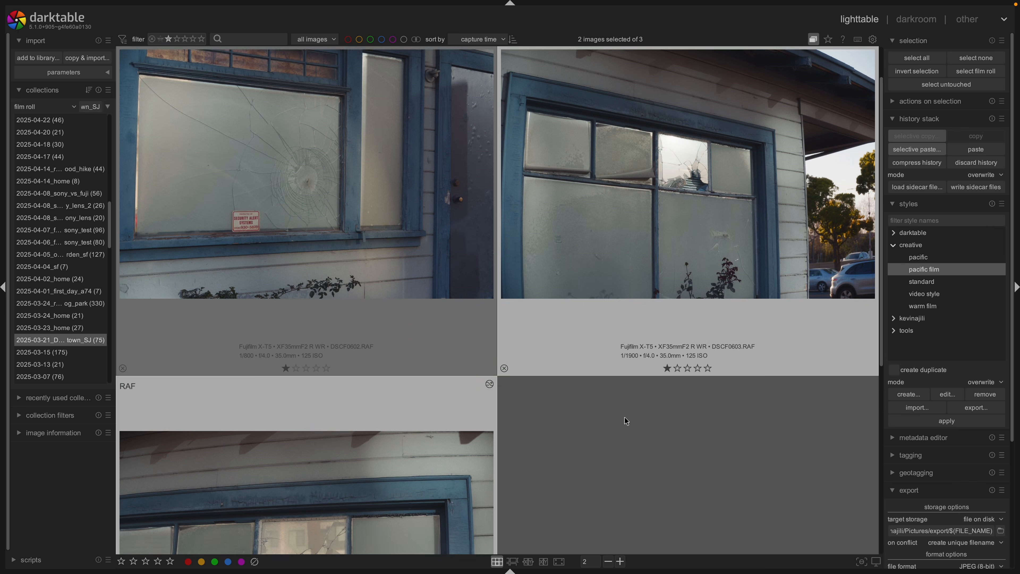
pyautogui.scroll(5, 582, 436)
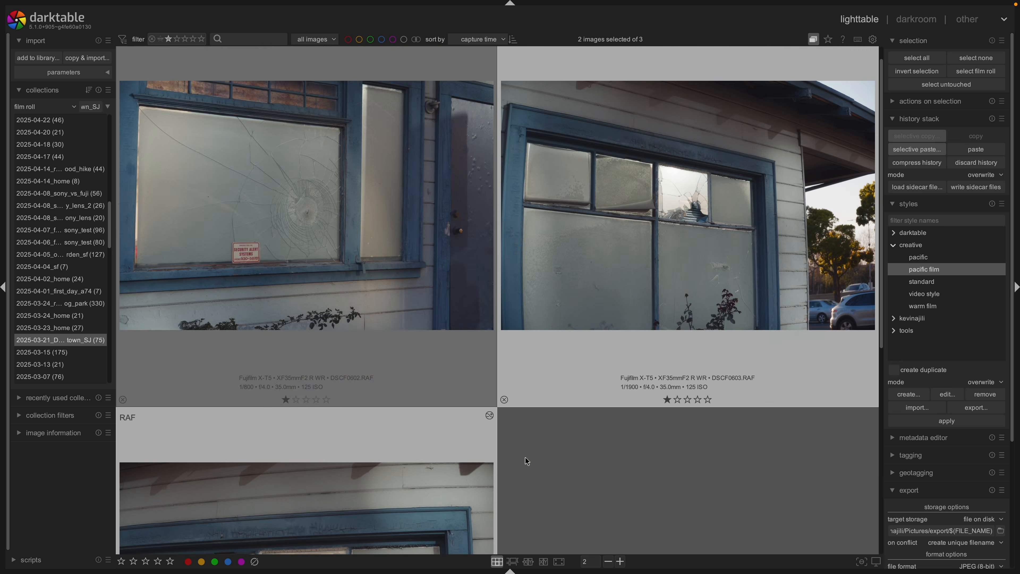
pyautogui.scroll(-4, 474, 480)
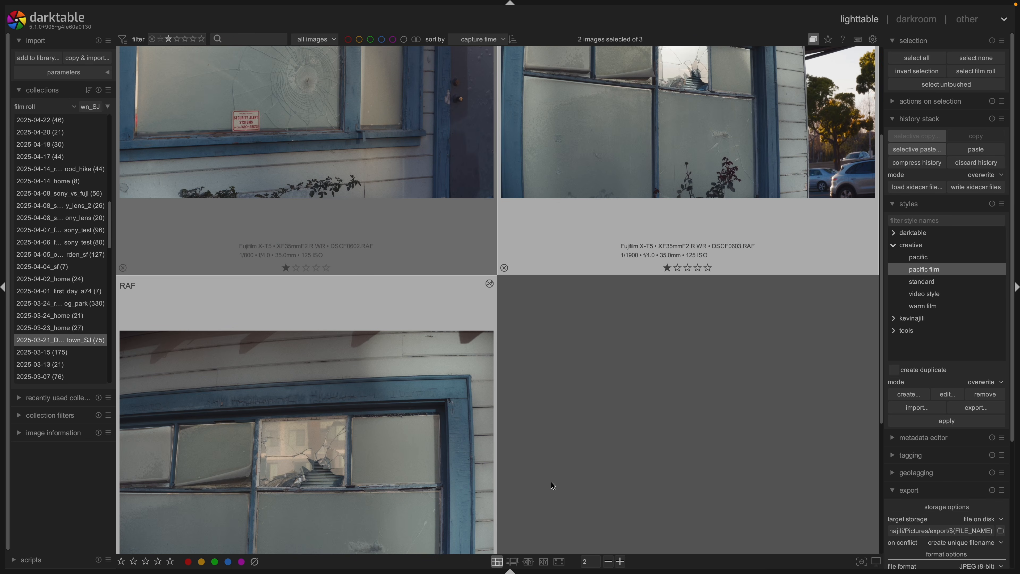
pyautogui.scroll(5, 598, 351)
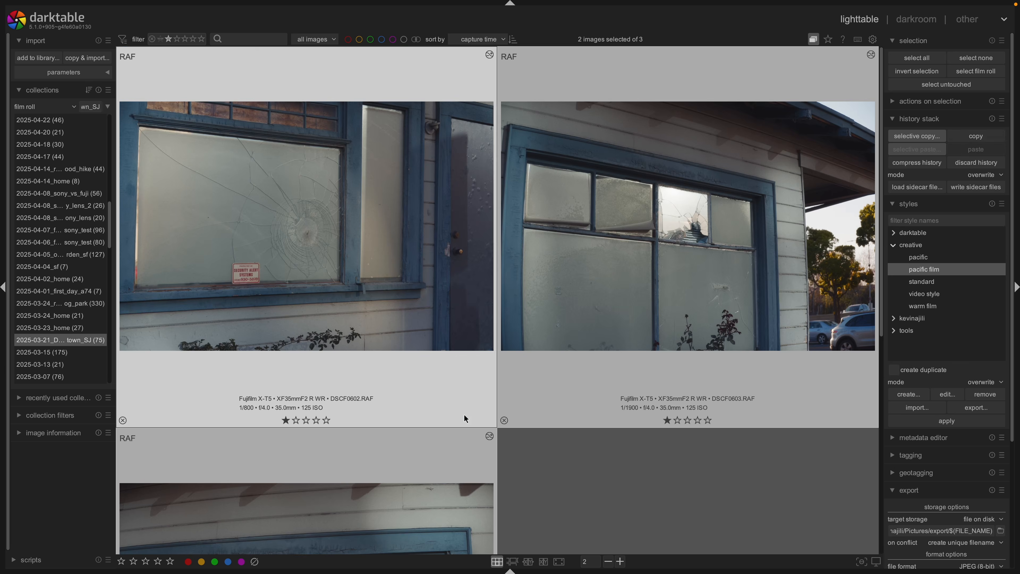
pyautogui.scroll(-5, 605, 393)
pyautogui.scroll(5, 605, 391)
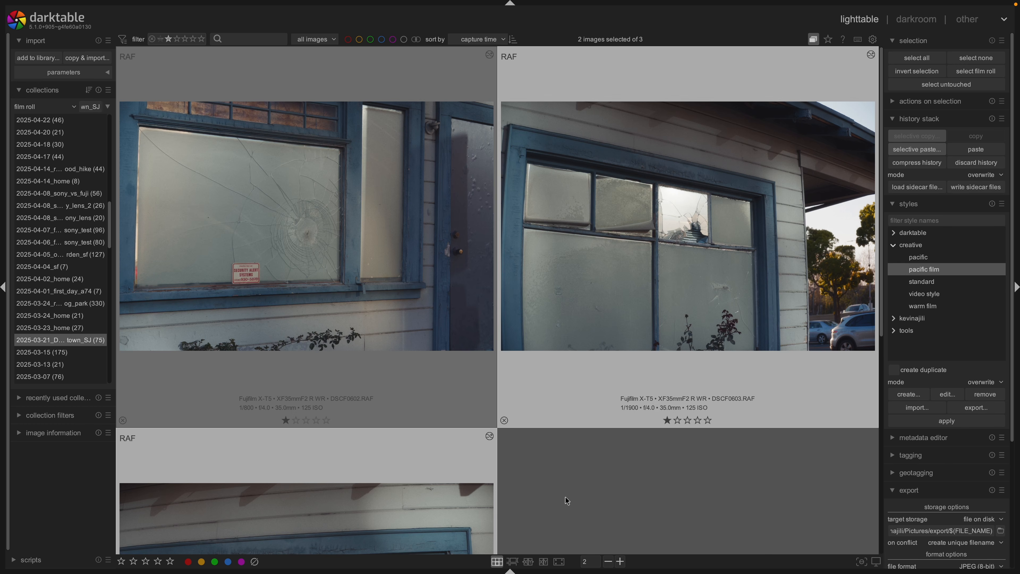
pyautogui.scroll(-5, 610, 394)
pyautogui.scroll(5, 611, 394)
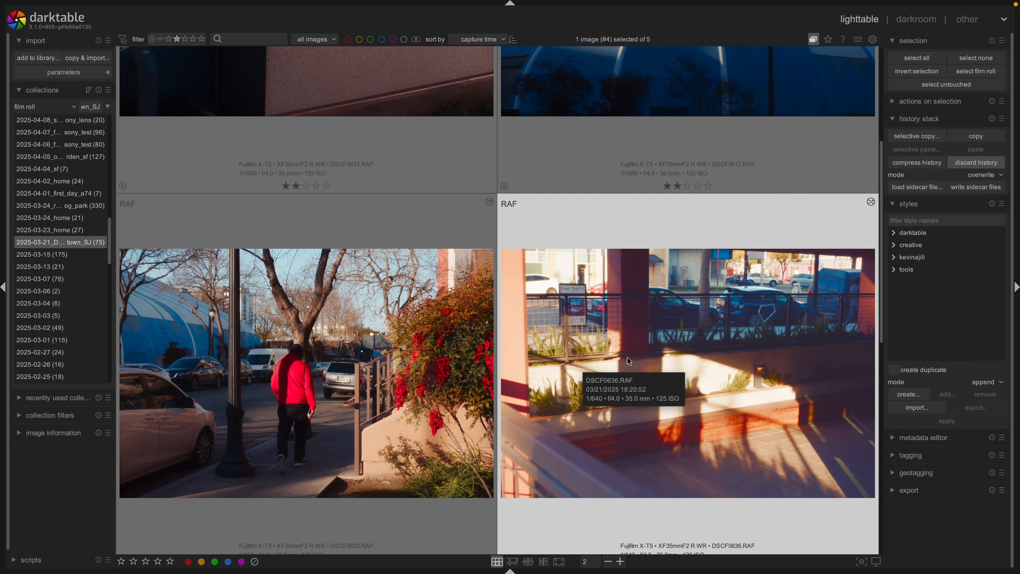
# - Open DSCF0636.RAF in the darkroom, set its automatic exposure percentile to 68.00%, and return to the lighttable
pyautogui.doubleClick(629, 362)
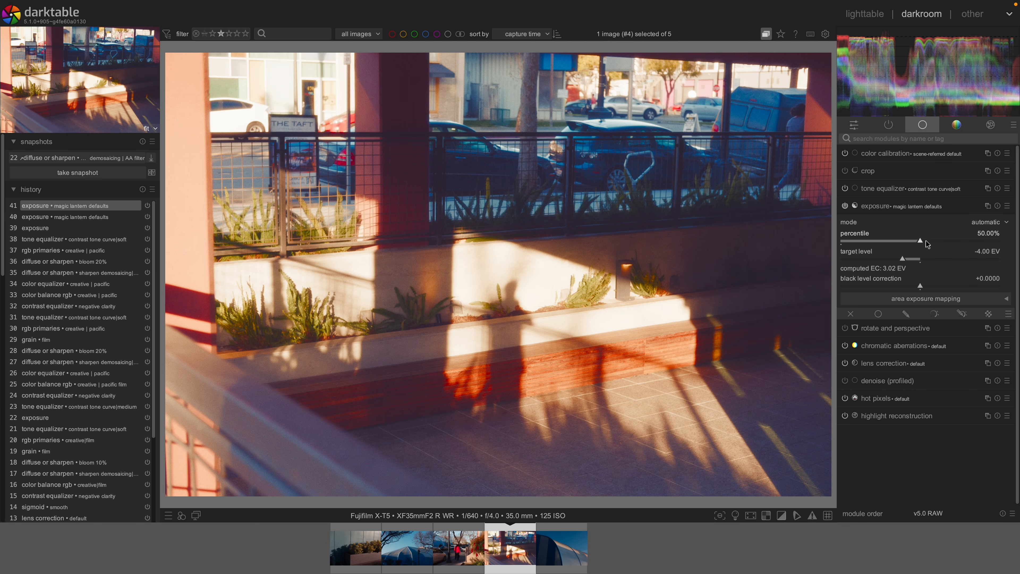
pyautogui.moveTo(934, 241); pyautogui.dragTo(950, 241)
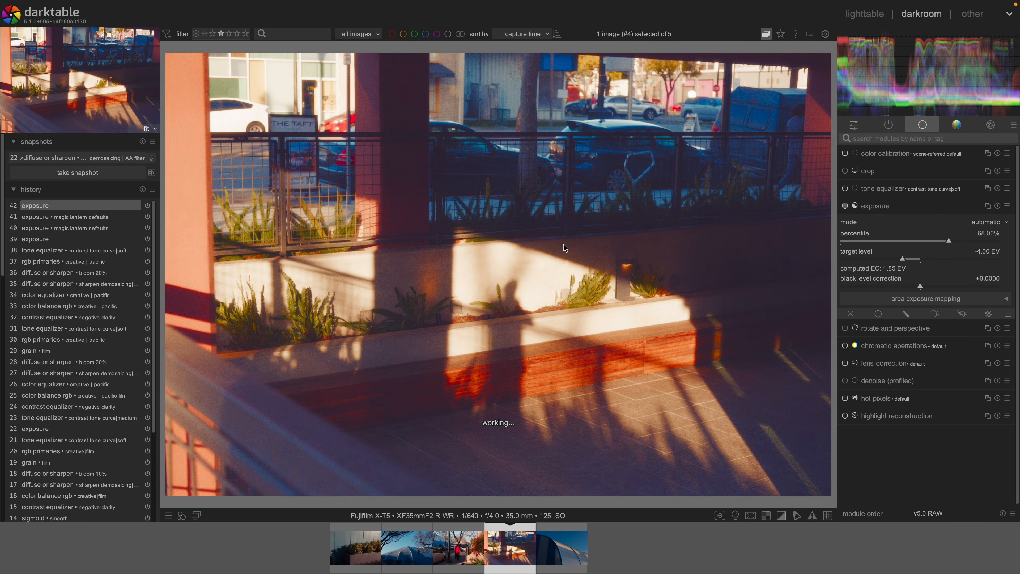
pyautogui.press('l')
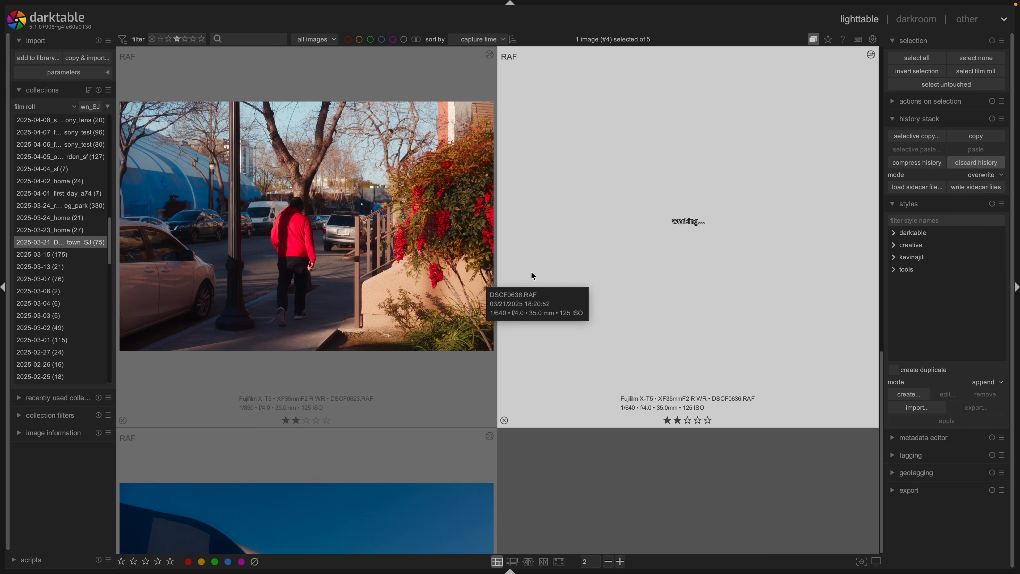
# - Compare the brightness of the two-star photos in the lighttable at different thumbnail sizes
pyautogui.scroll(-1, 550, 334)
pyautogui.scroll(2, 574, 350)
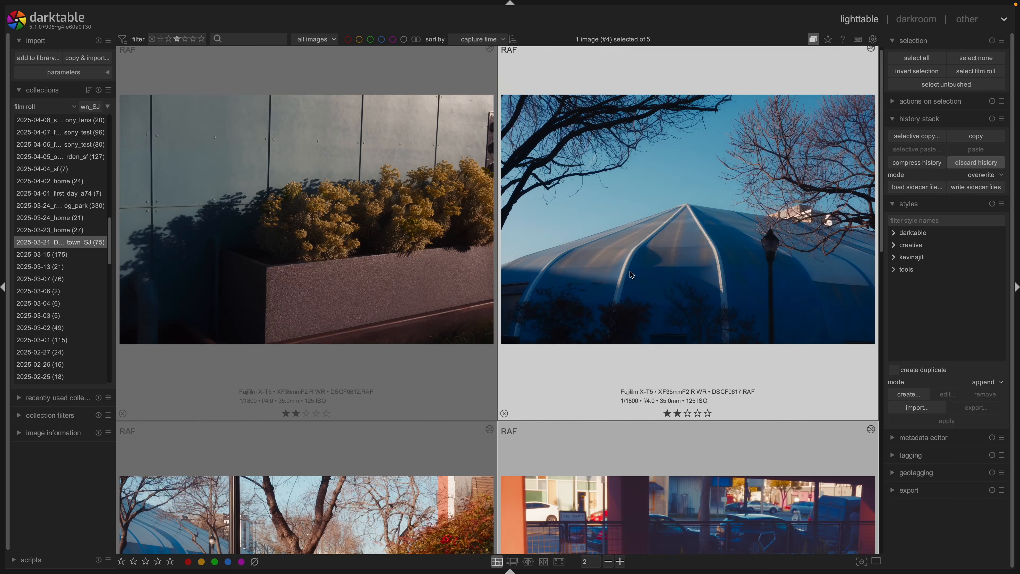
pyautogui.scroll(-1, 845, 270)
pyautogui.scroll(-1, 643, 443)
pyautogui.scroll(-1, 585, 431)
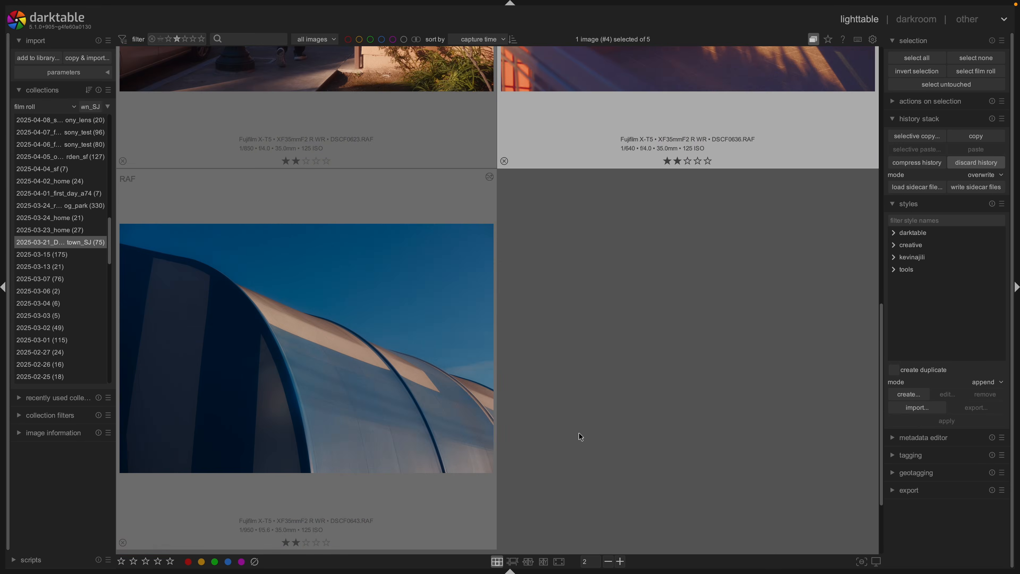
pyautogui.scroll(1, 532, 350)
pyautogui.scroll(1, 533, 352)
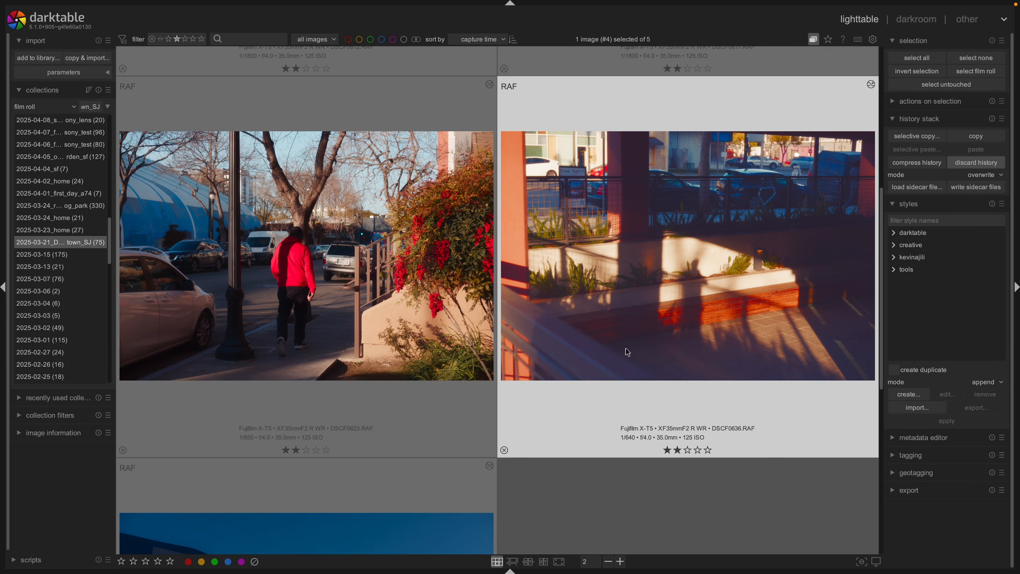
pyautogui.scroll(2, 628, 352)
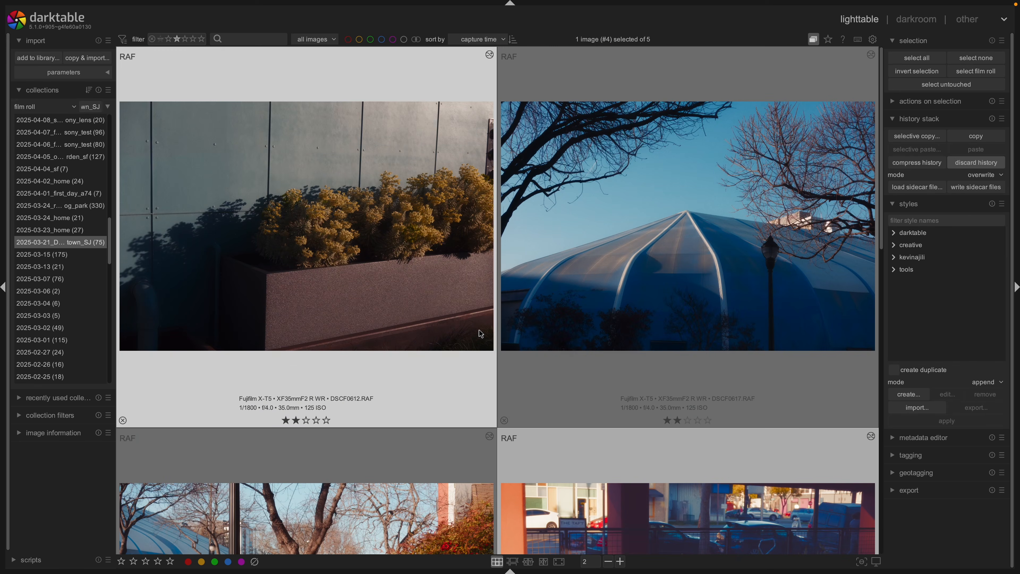
pyautogui.click(609, 563)
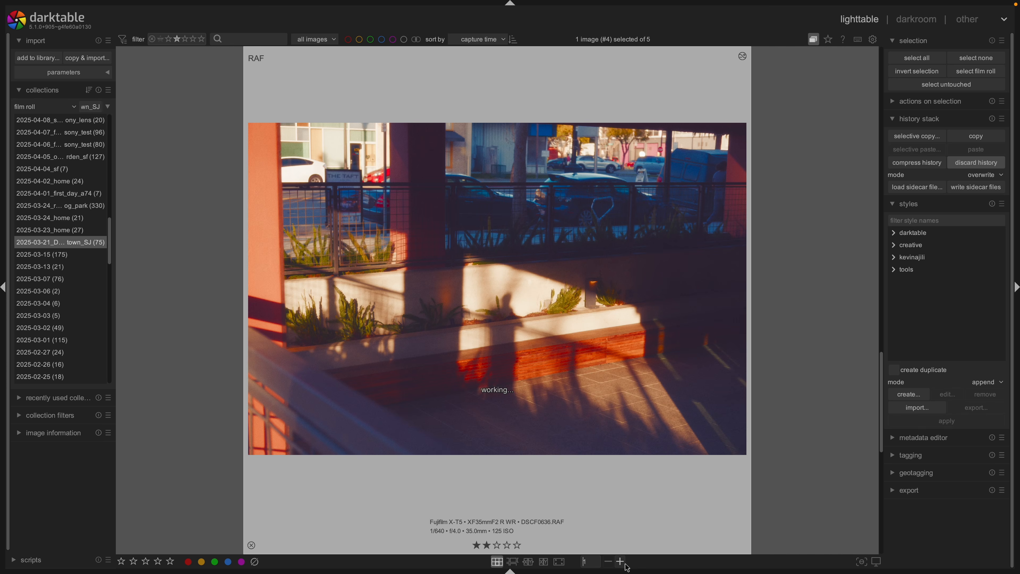
pyautogui.click(621, 562)
pyautogui.click(621, 563)
pyautogui.click(621, 563)
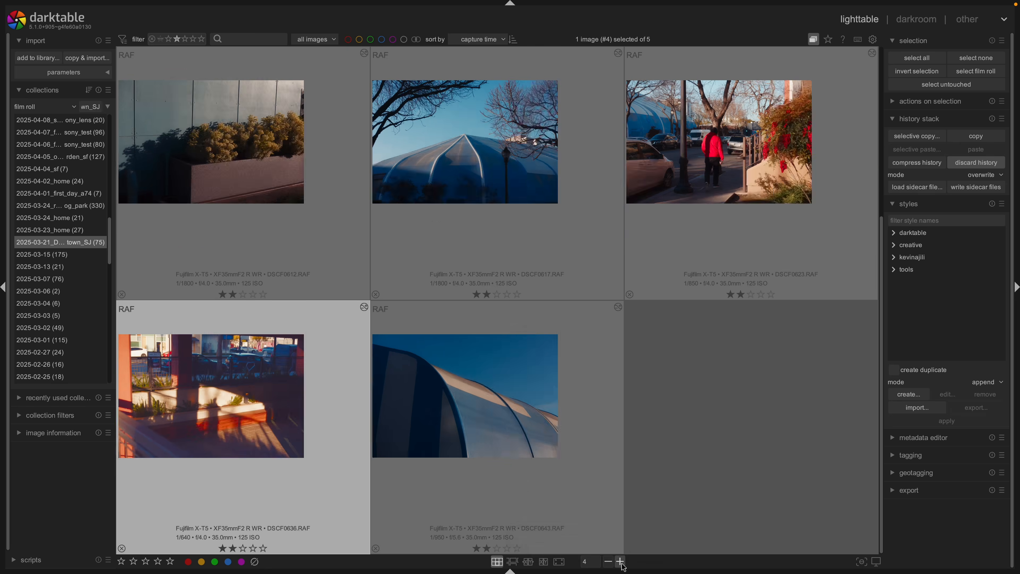
pyautogui.click(609, 562)
pyautogui.click(609, 563)
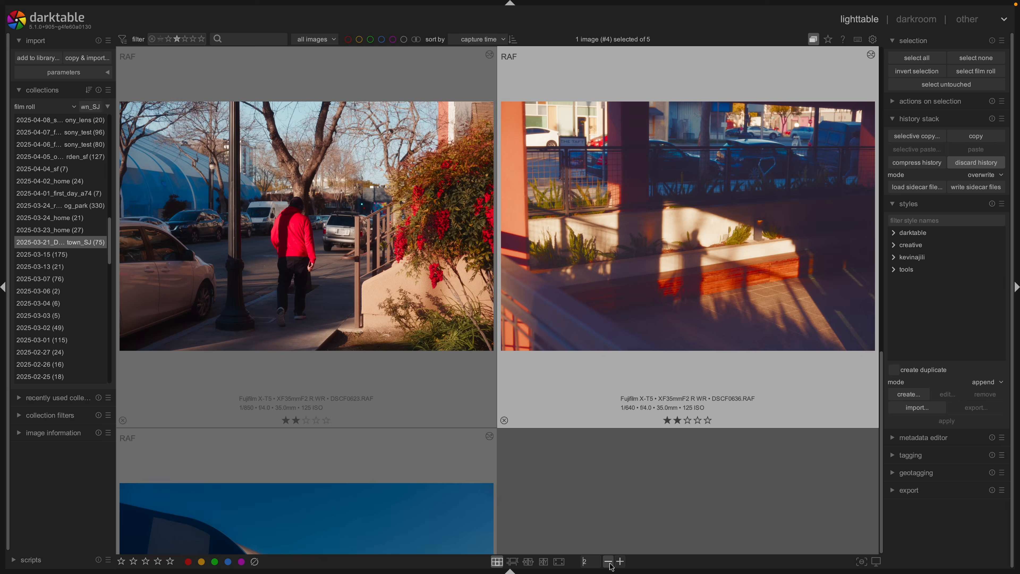
pyautogui.scroll(2, 379, 246)
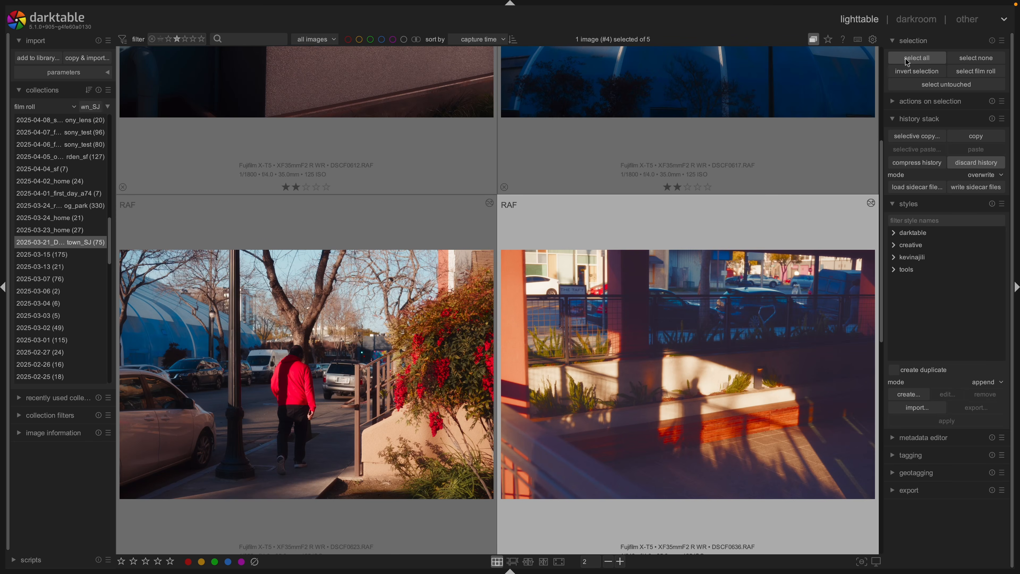
# - Select all the two-star photos in the collection and export them to disk as 8-bit JPEG files with the existing export settings
pyautogui.click(916, 58)
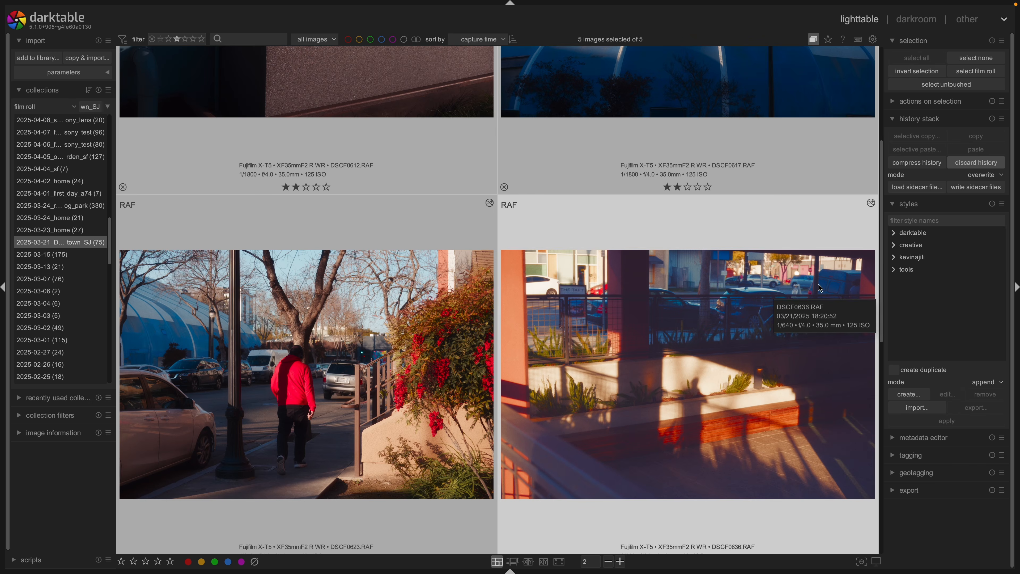
pyautogui.scroll(3, 819, 288)
pyautogui.scroll(-3, 669, 368)
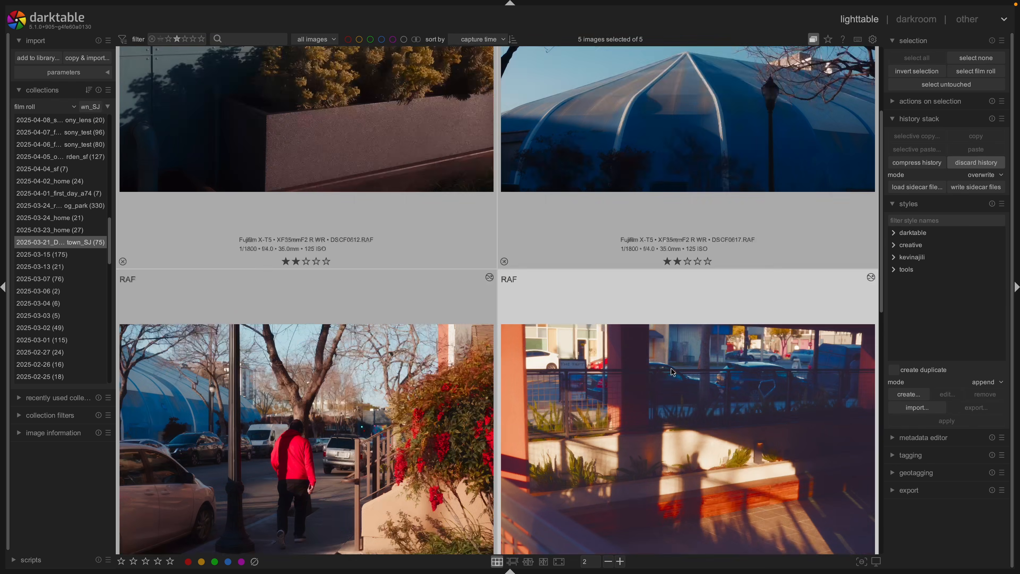
pyautogui.click(897, 495)
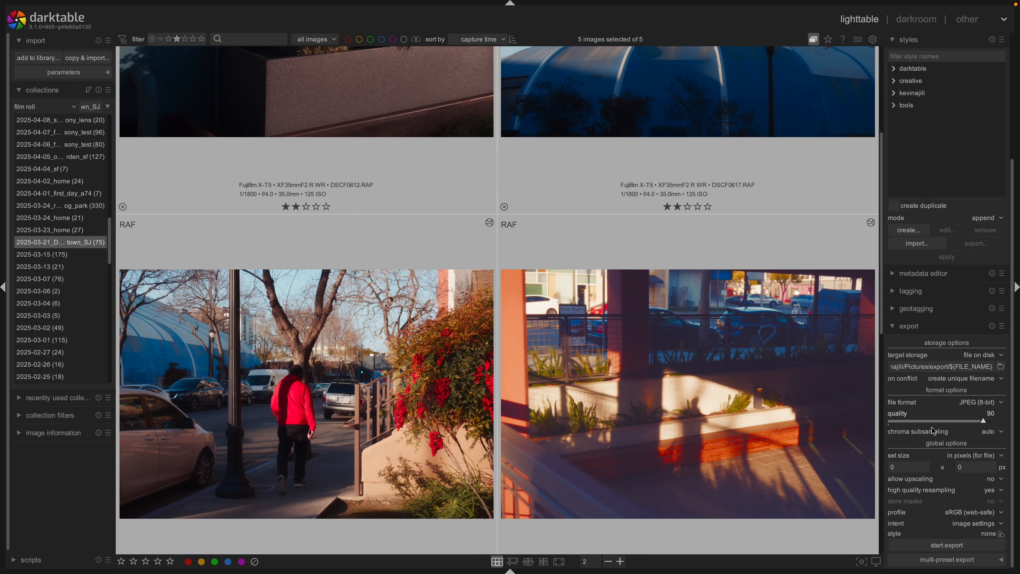
pyautogui.click(947, 546)
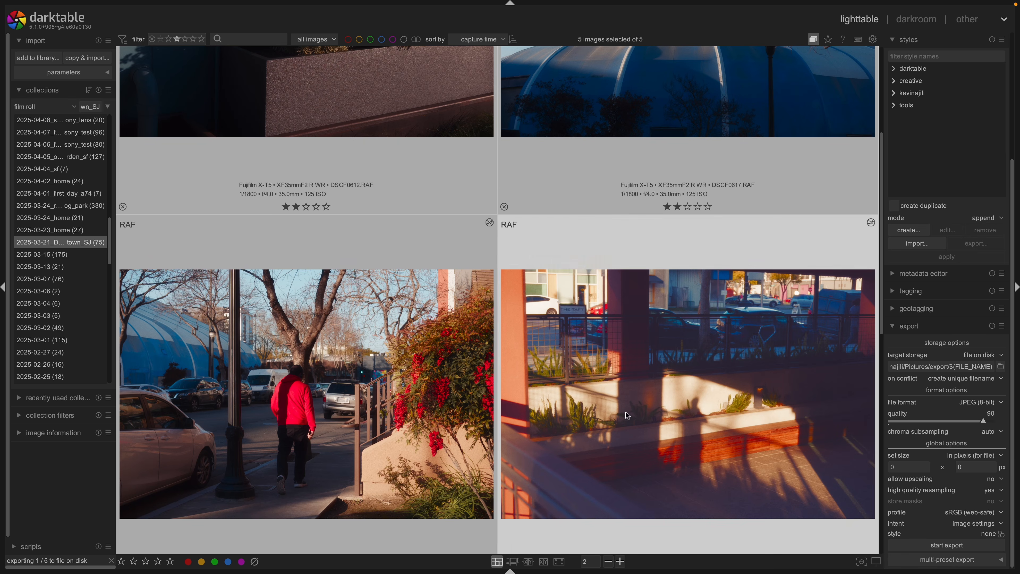
pyautogui.scroll(-1, 316, 490)
pyautogui.scroll(-1, 314, 485)
pyautogui.scroll(5, 314, 486)
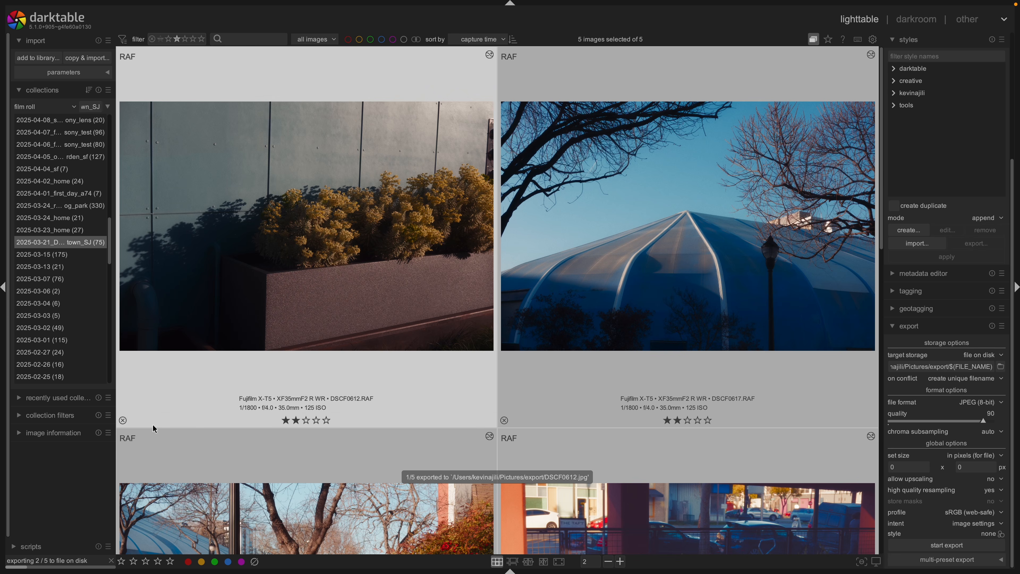
pyautogui.scroll(-5, 378, 380)
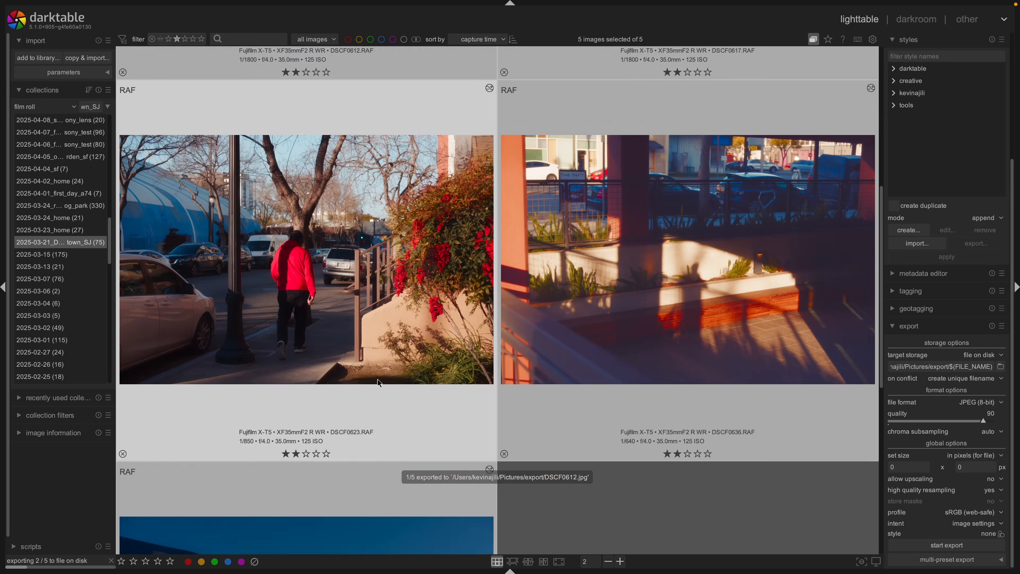
pyautogui.scroll(1, 636, 450)
pyautogui.scroll(1, 636, 449)
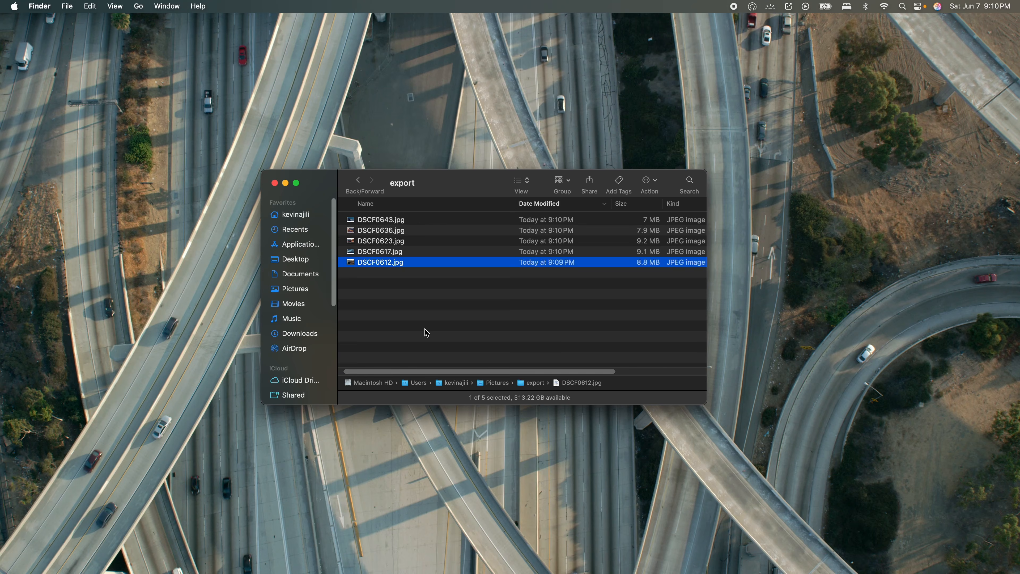
# - Switch to Finder and preview the exported JPEGs in the export folder, from DSCF0612.jpg through DSCF0643.jpg
pyautogui.press('space')
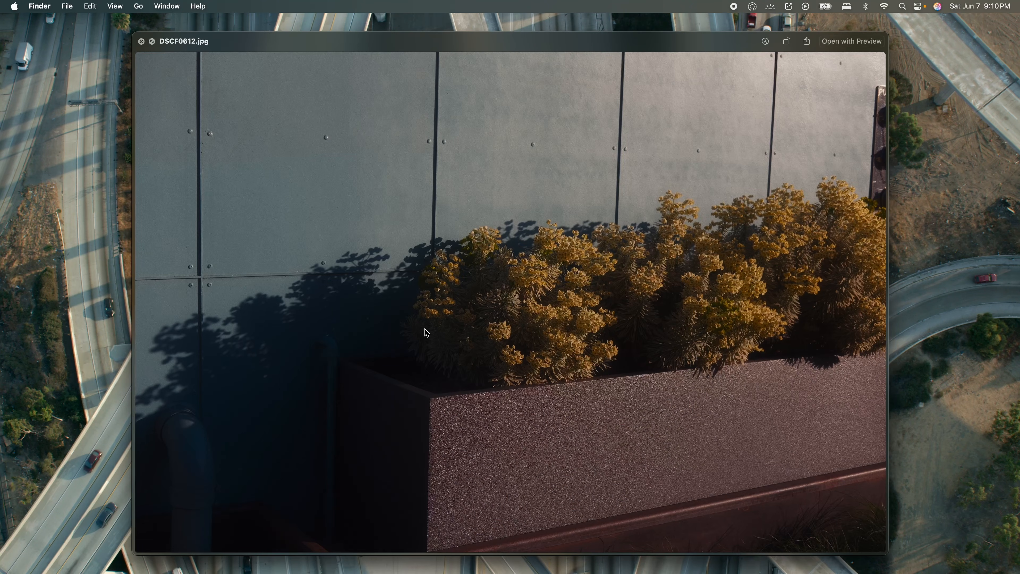
pyautogui.press('Down')
pyautogui.press('Down')
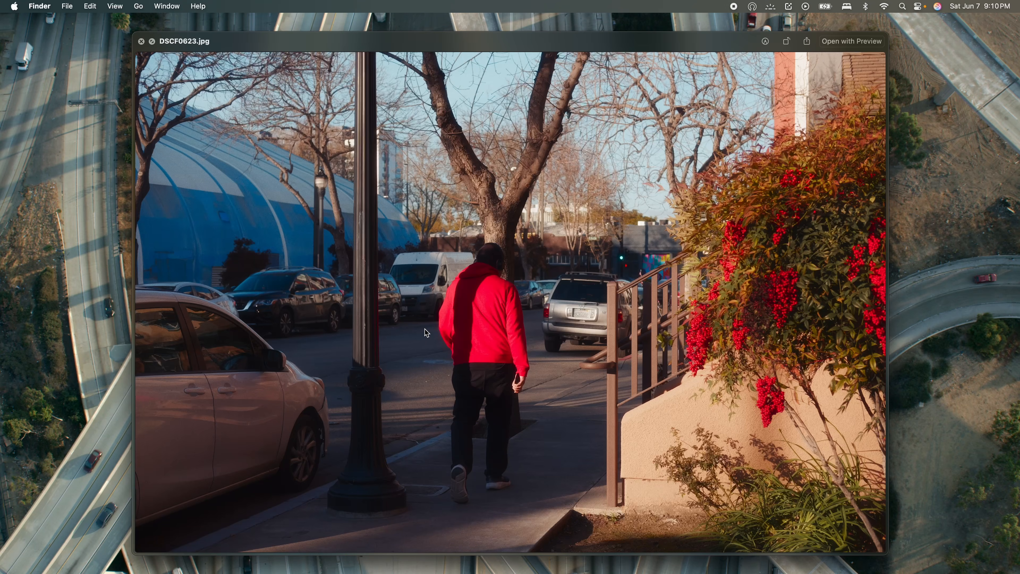
pyautogui.press('Down')
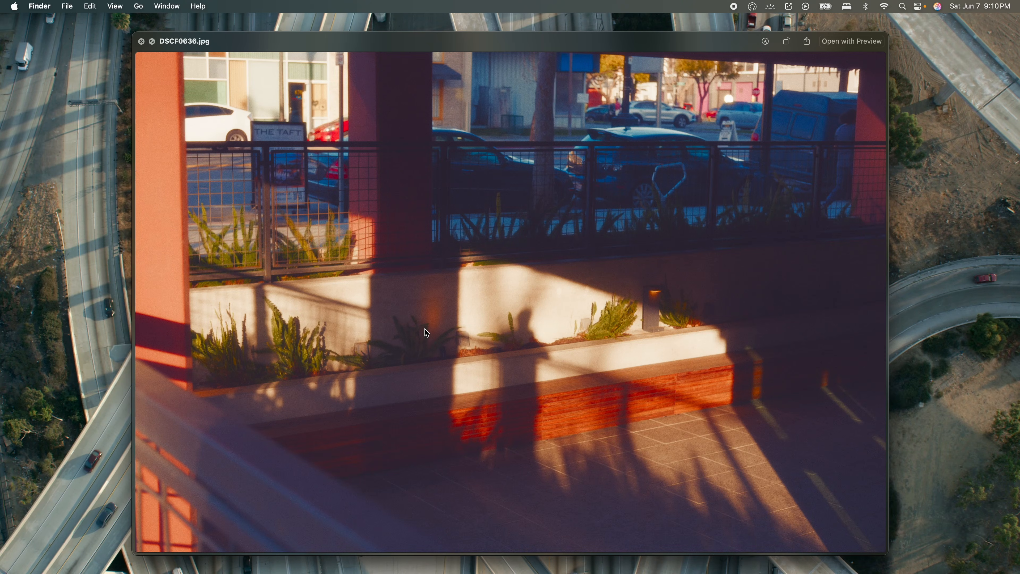
pyautogui.press('Down')
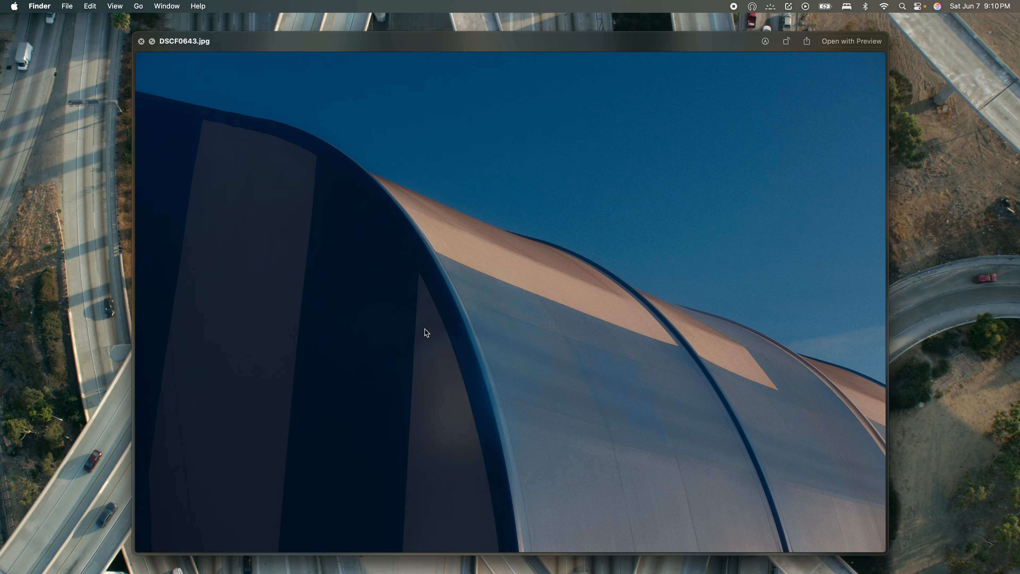
pyautogui.press('space')
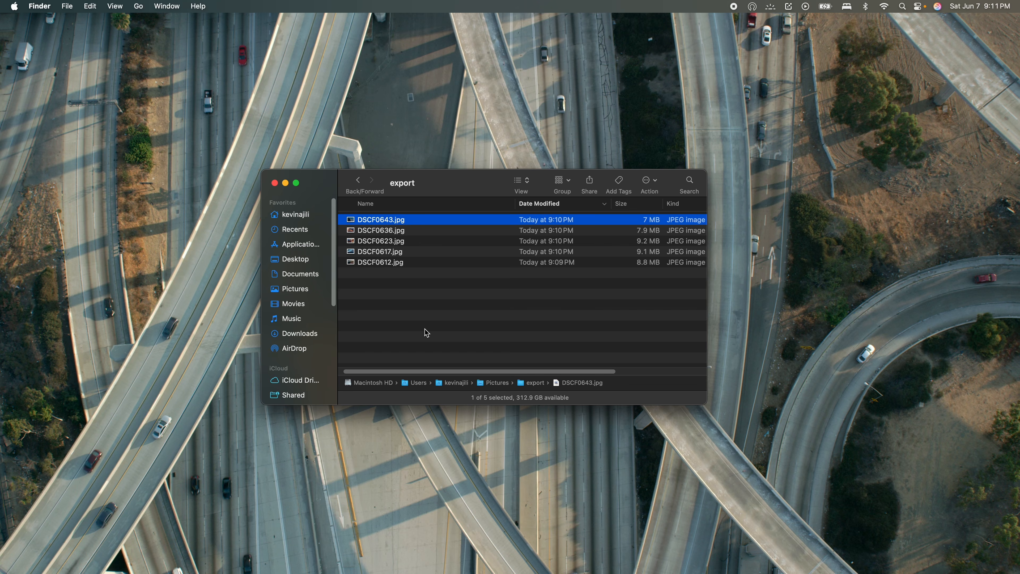
pyautogui.press('space')
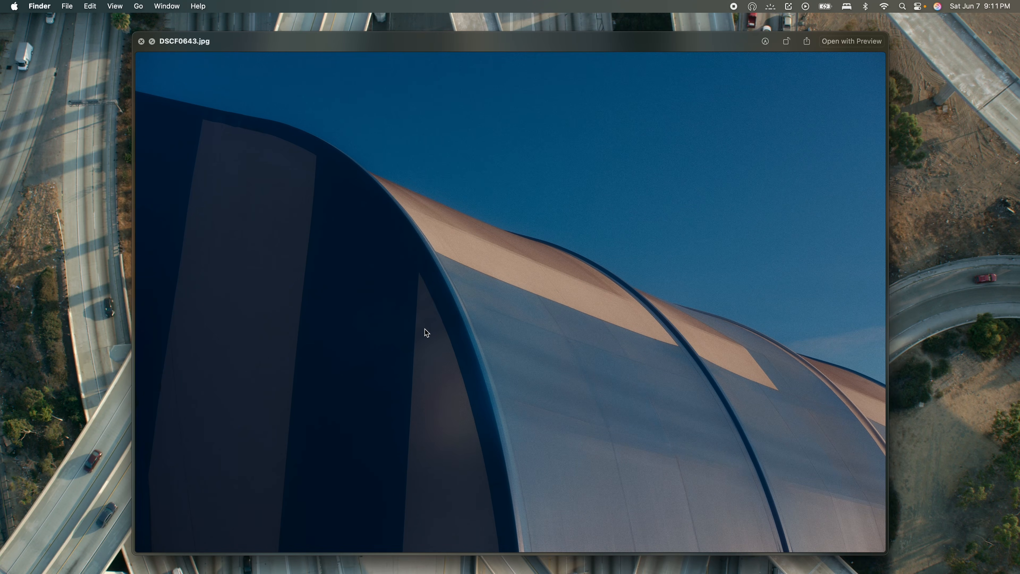